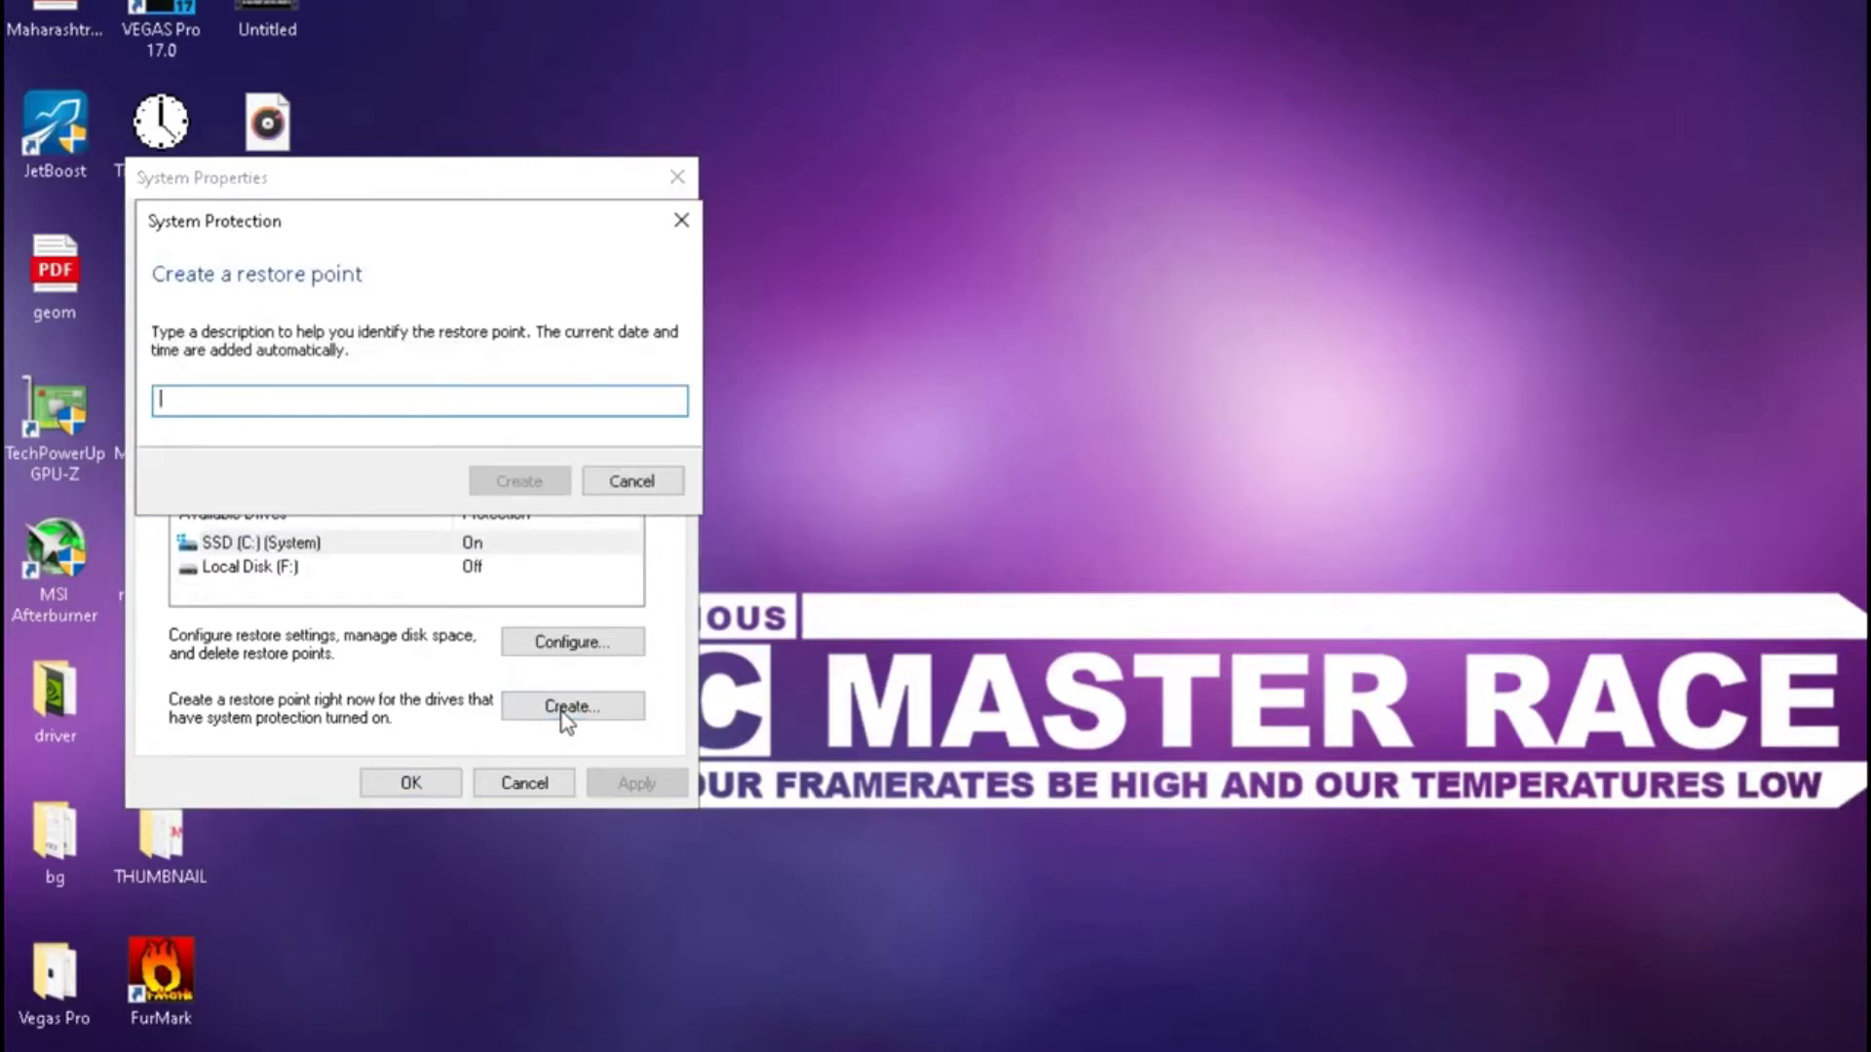
# Create a system restore point with the description "Windows 10" and dismiss the completion message
pyautogui.write('Windows 10')
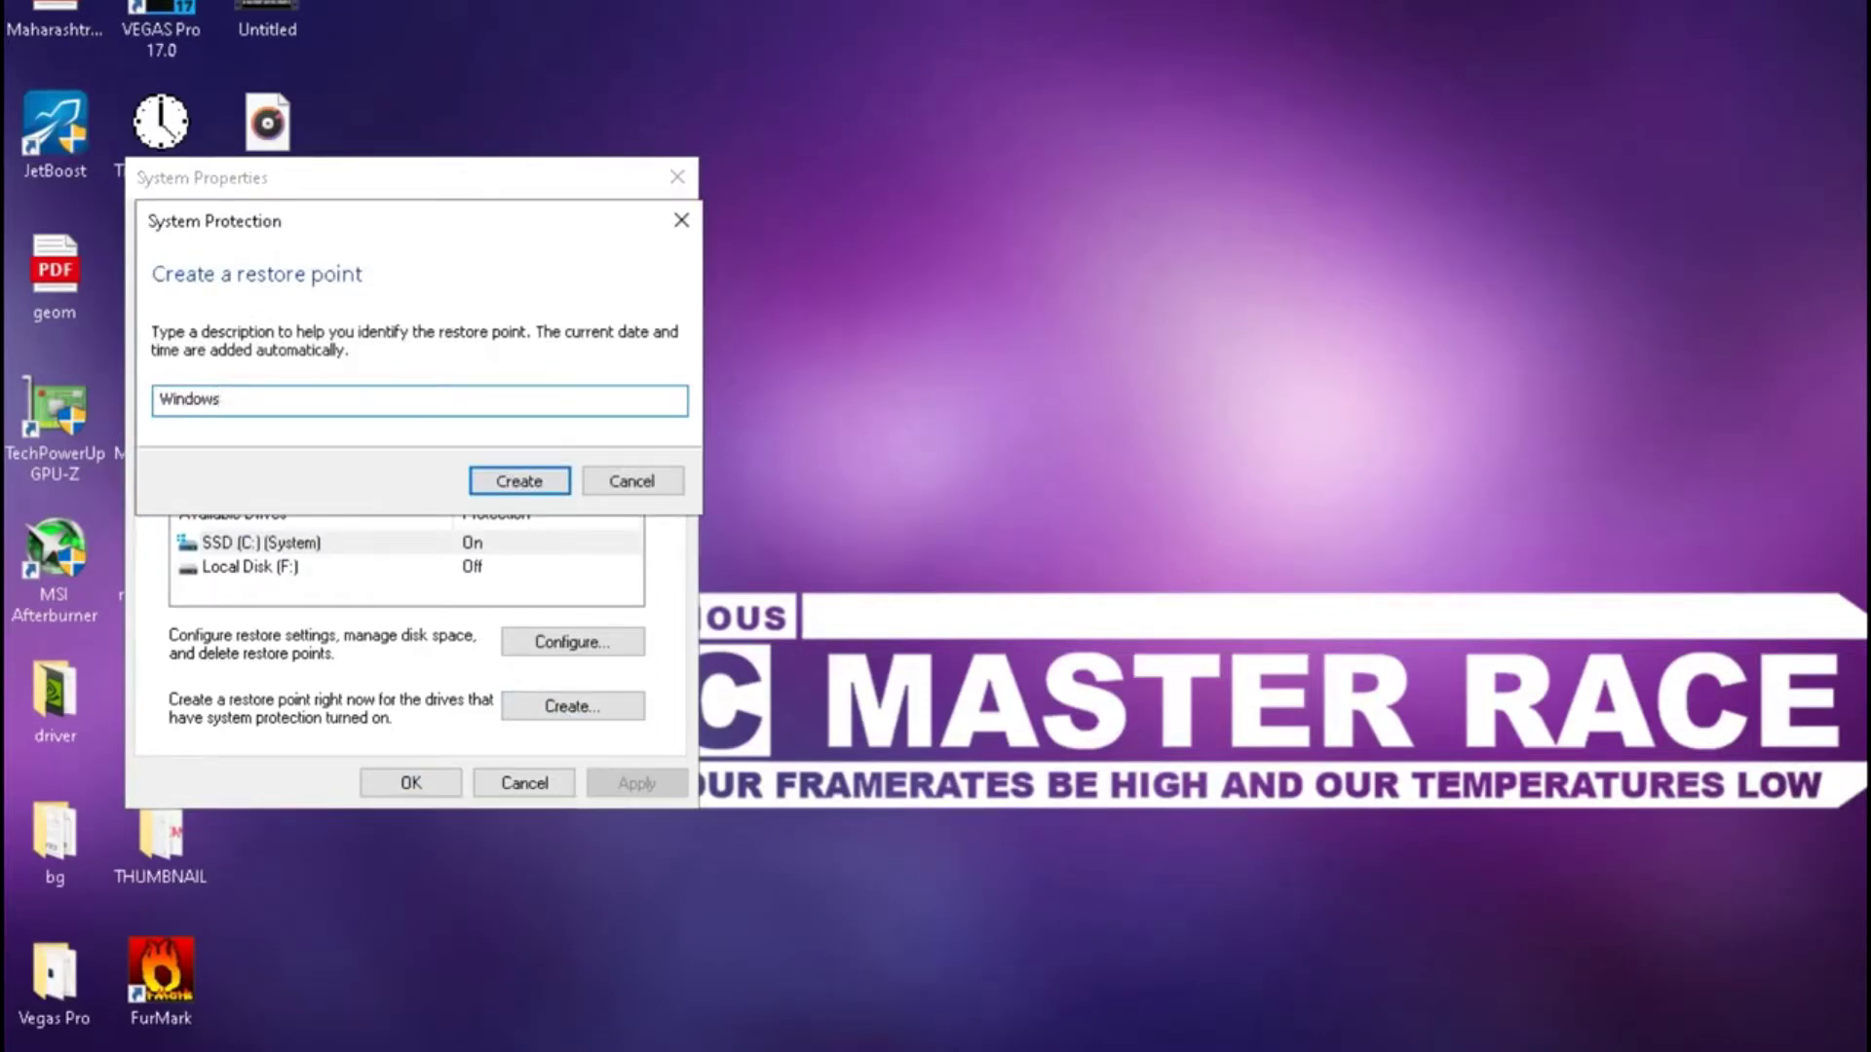
pyautogui.click(546, 479)
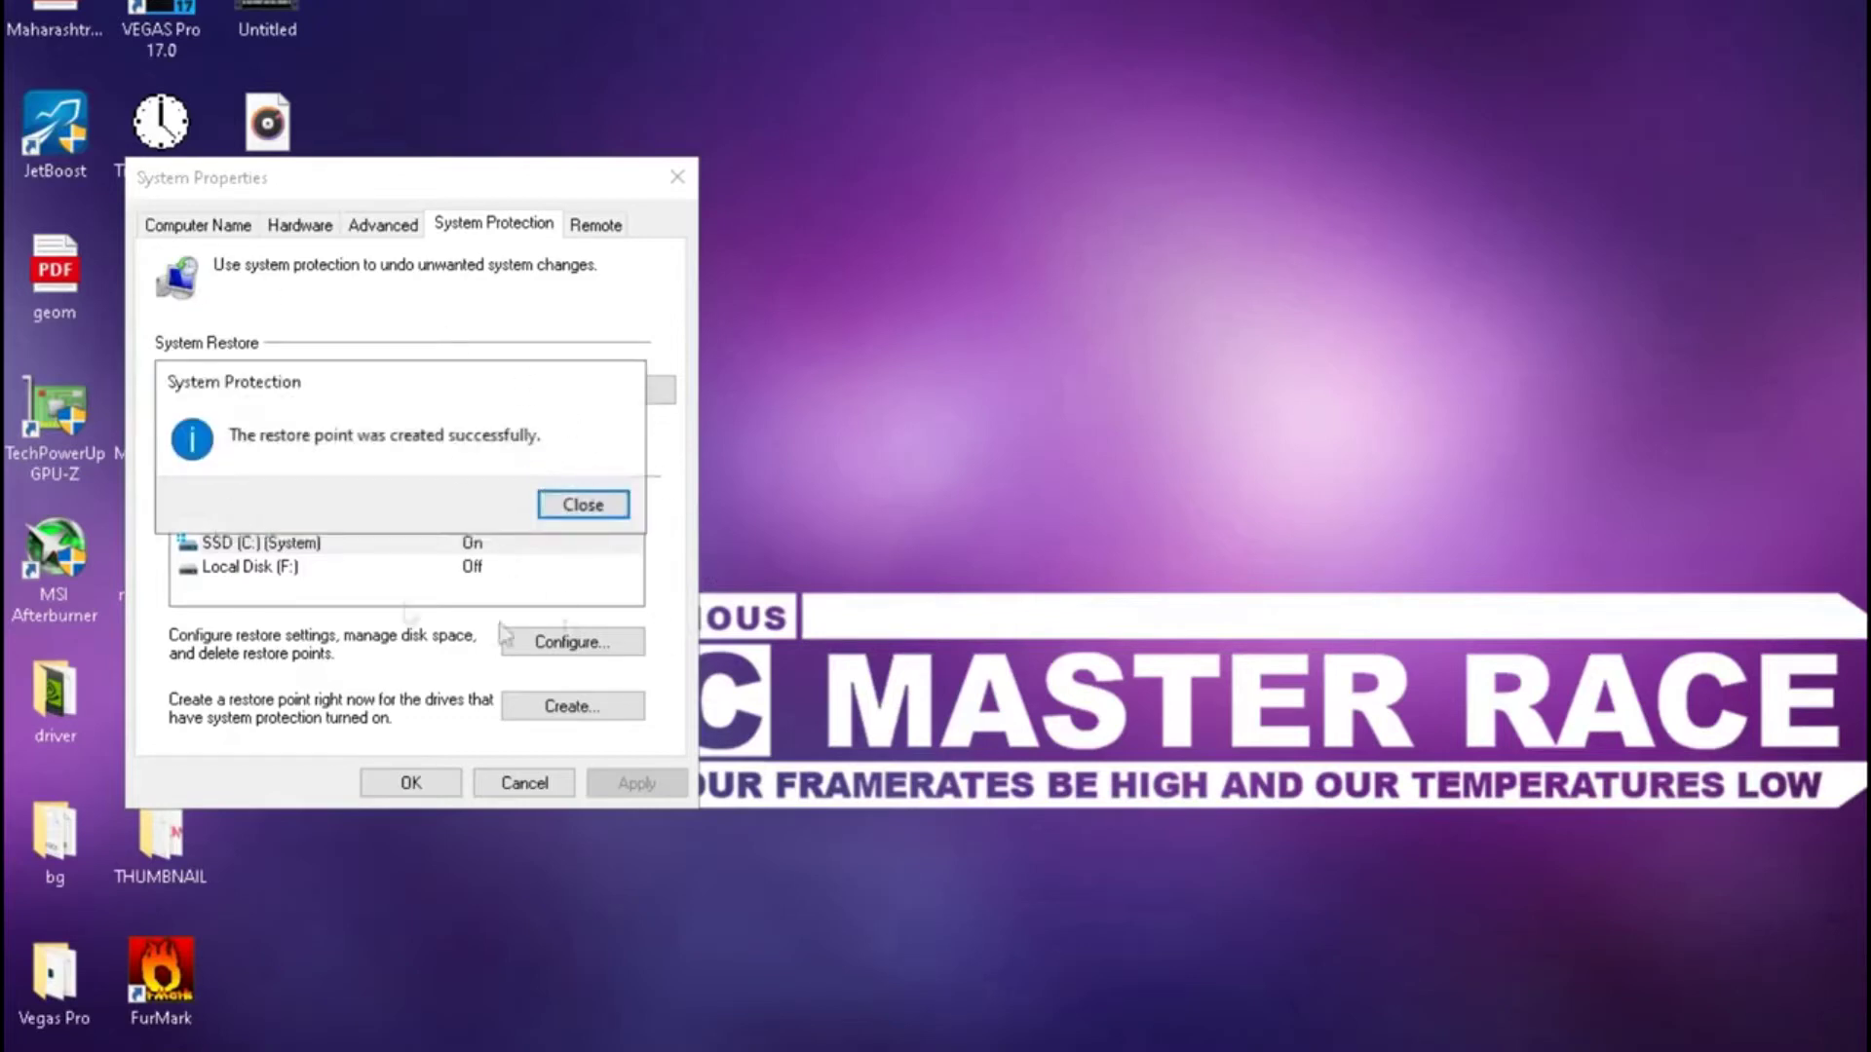
pyautogui.click(575, 508)
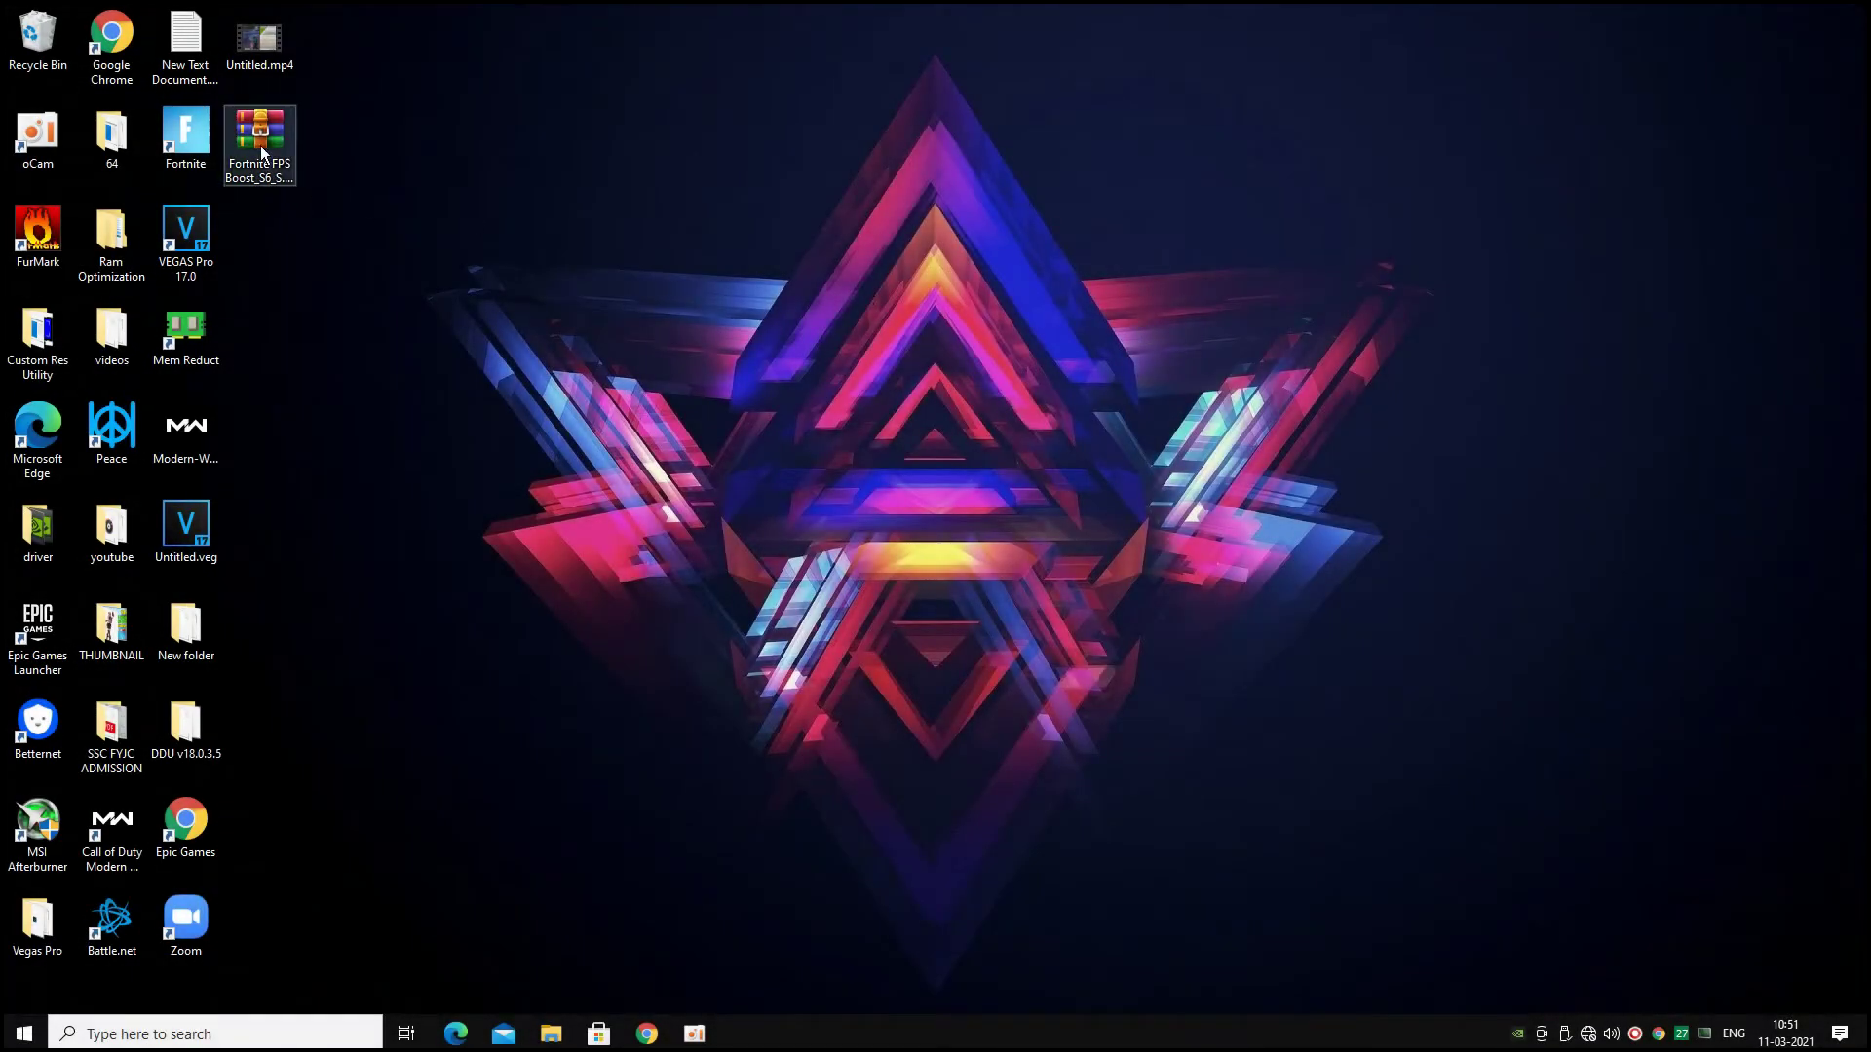
# Extract the Fortnite FPS Boost_S6_S.V. M archive onto the desktop and open the extracted folder
pyautogui.moveTo(259, 132); pyautogui.dragTo(481, 428)
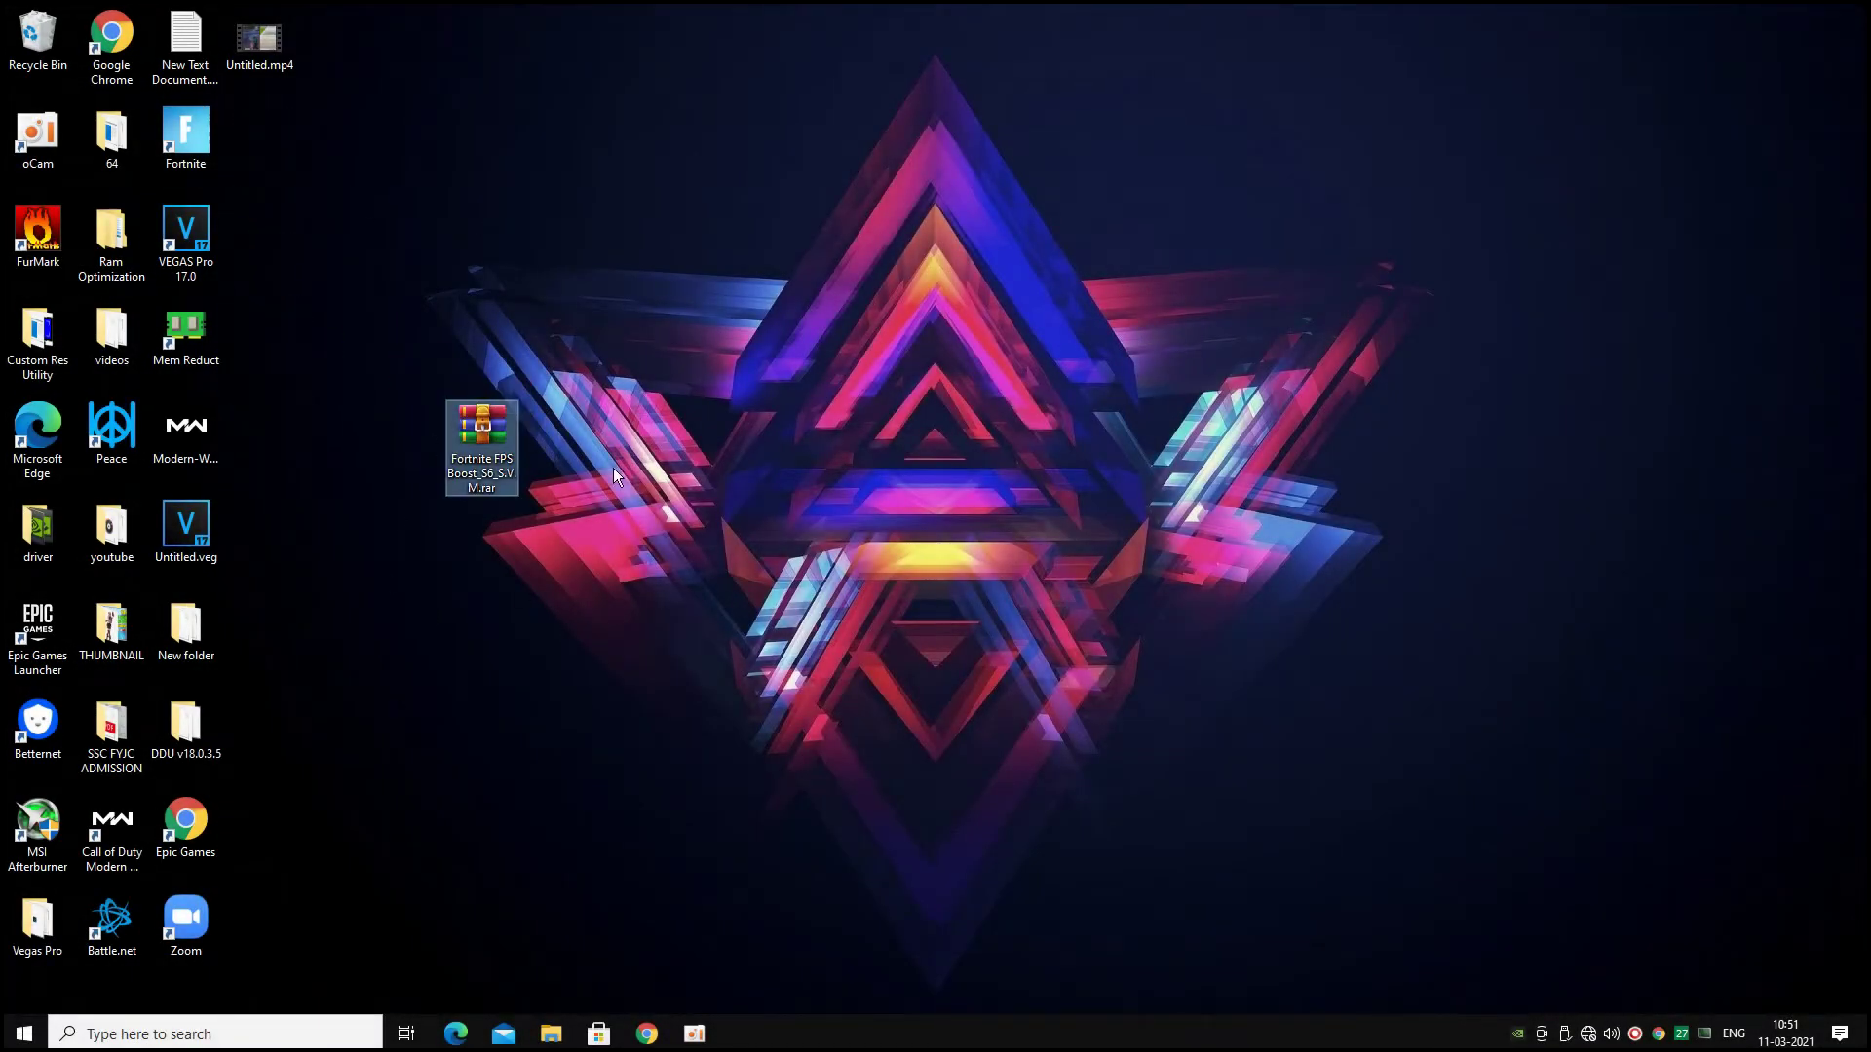
pyautogui.rightClick(492, 445)
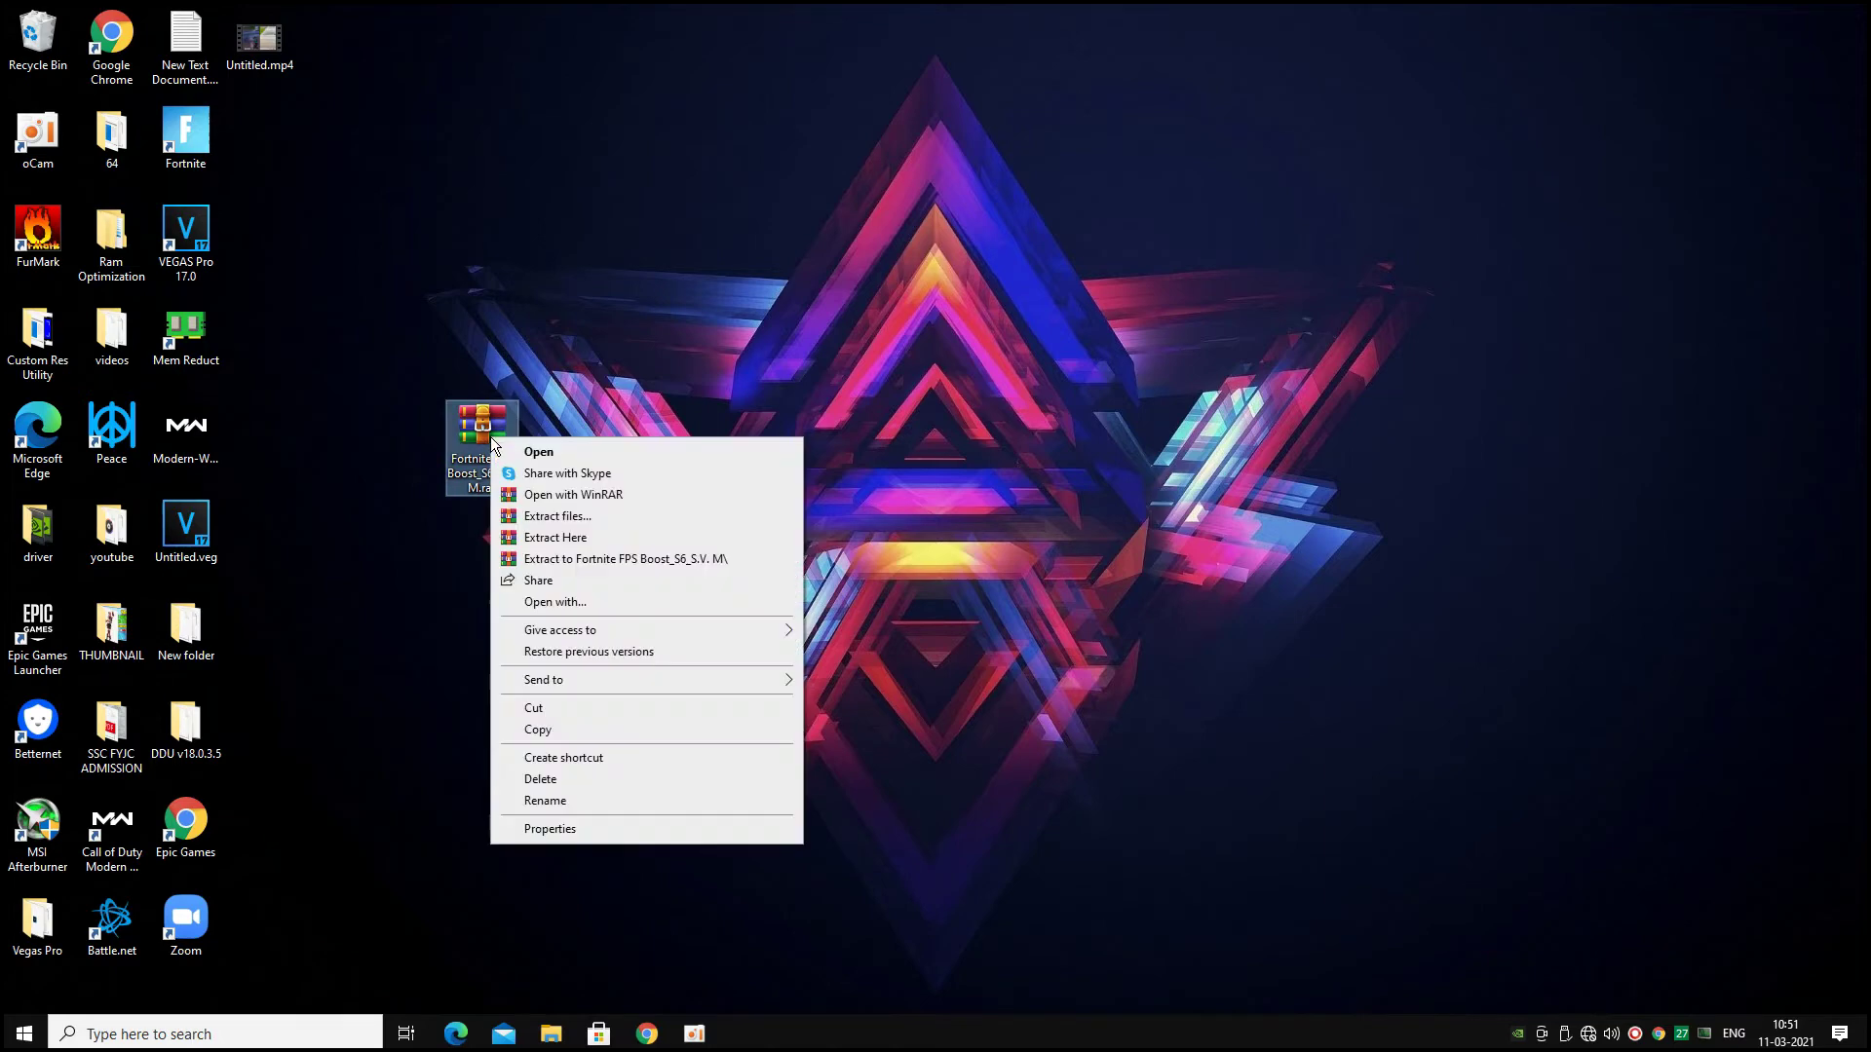
pyautogui.click(564, 538)
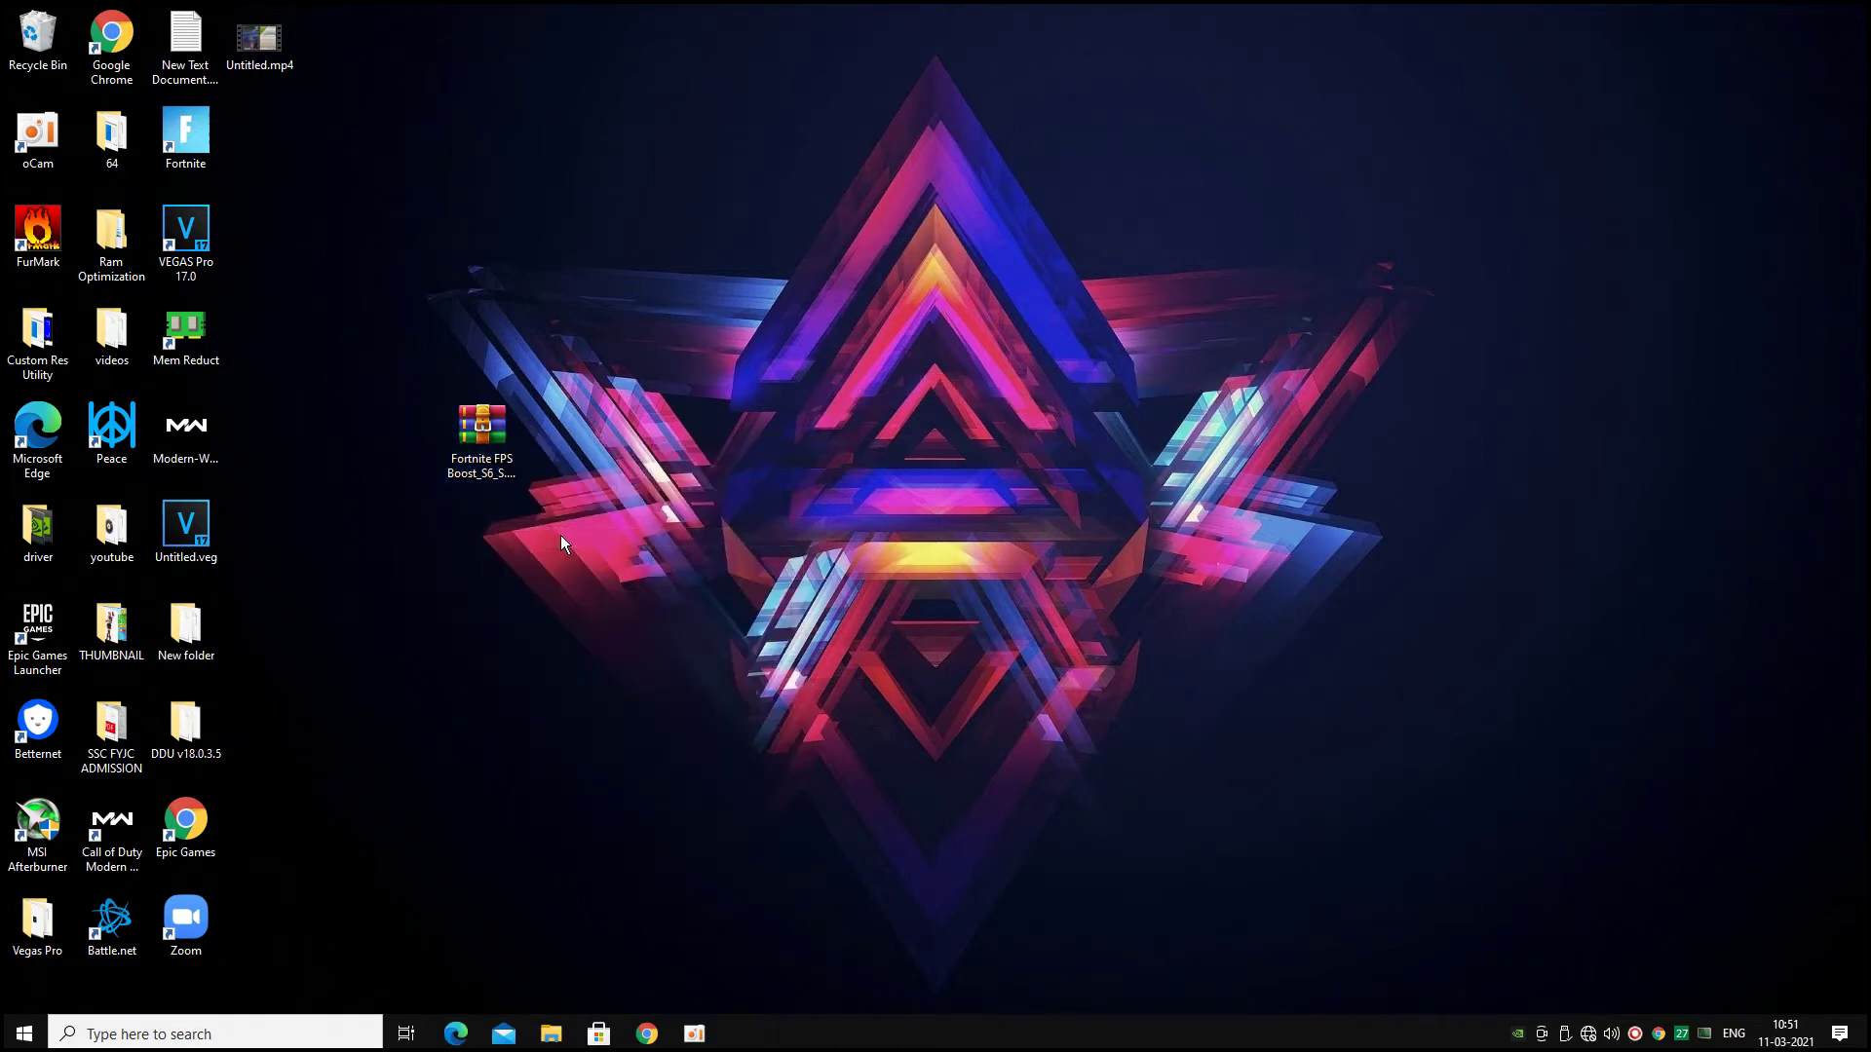
pyautogui.moveTo(238, 196); pyautogui.dragTo(495, 573)
pyautogui.doubleClick(466, 556)
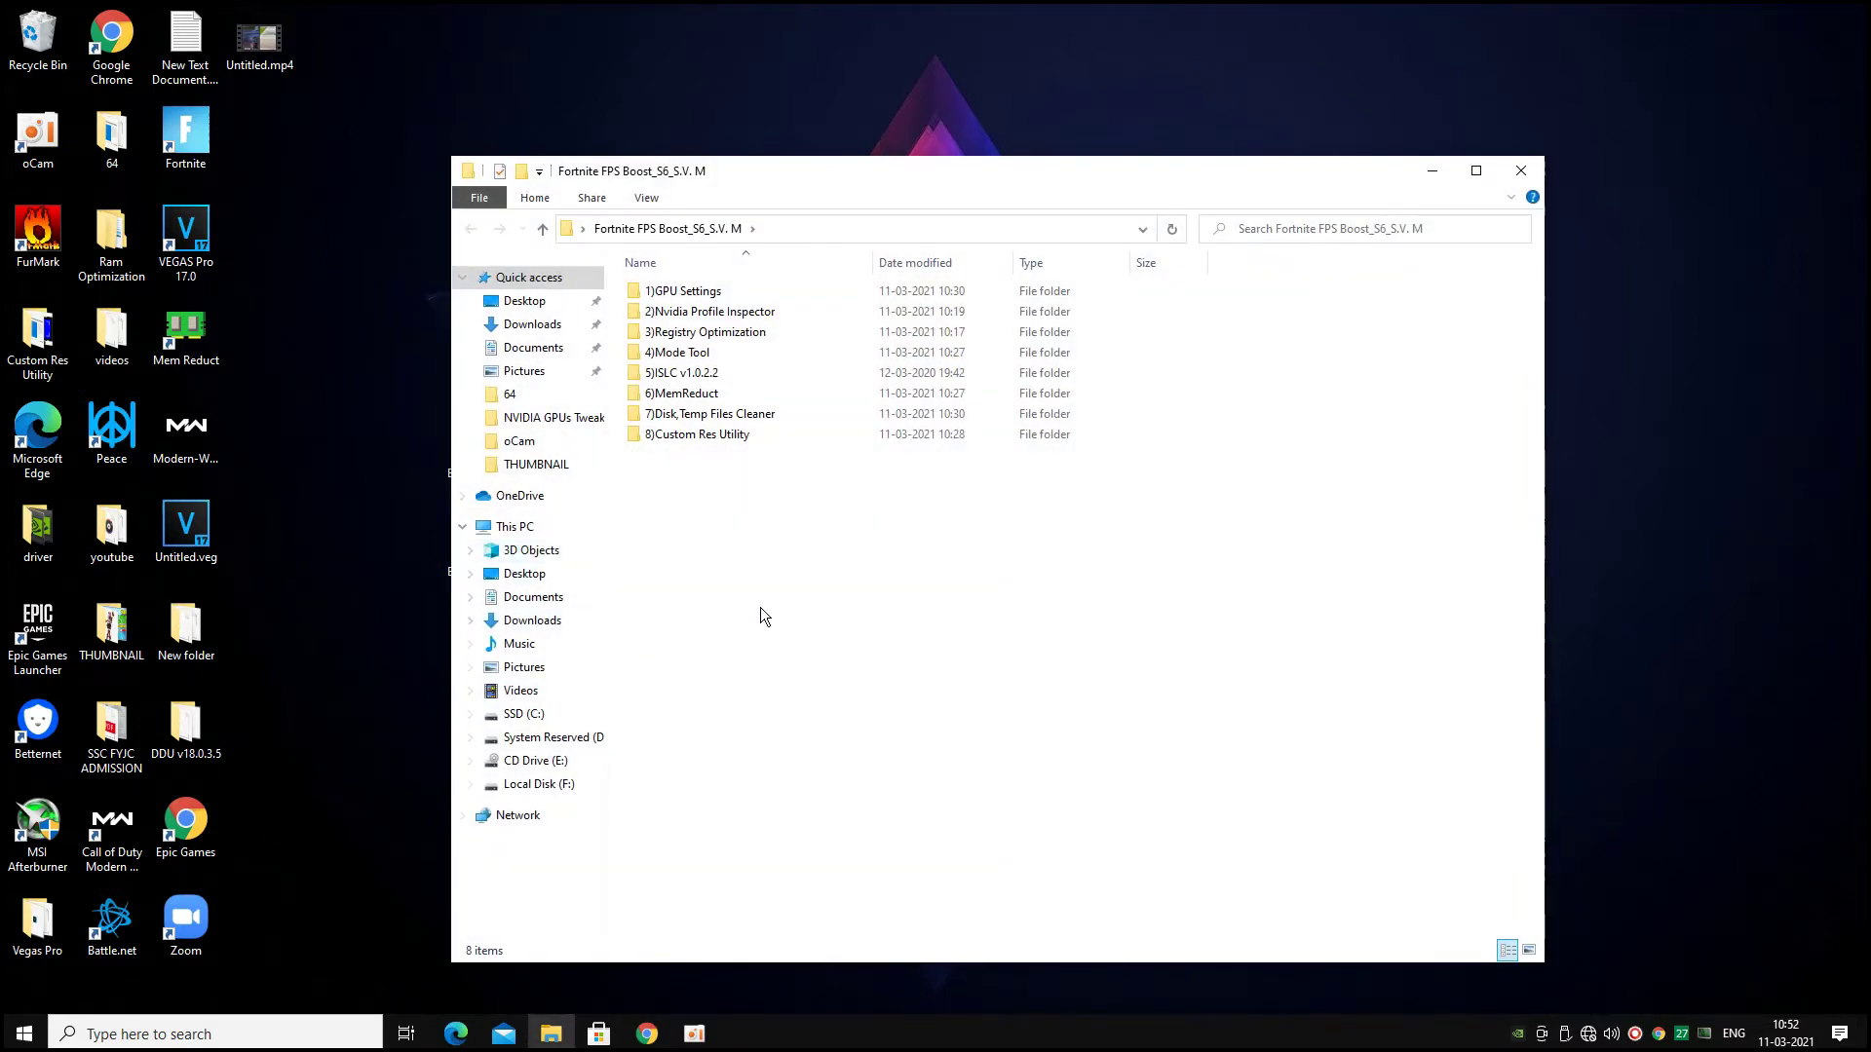
# Open the reference picture NVIDIA 1.png from the NVIDIA folder inside 1)GPU Settings and show it in a smaller window
pyautogui.click(781, 290)
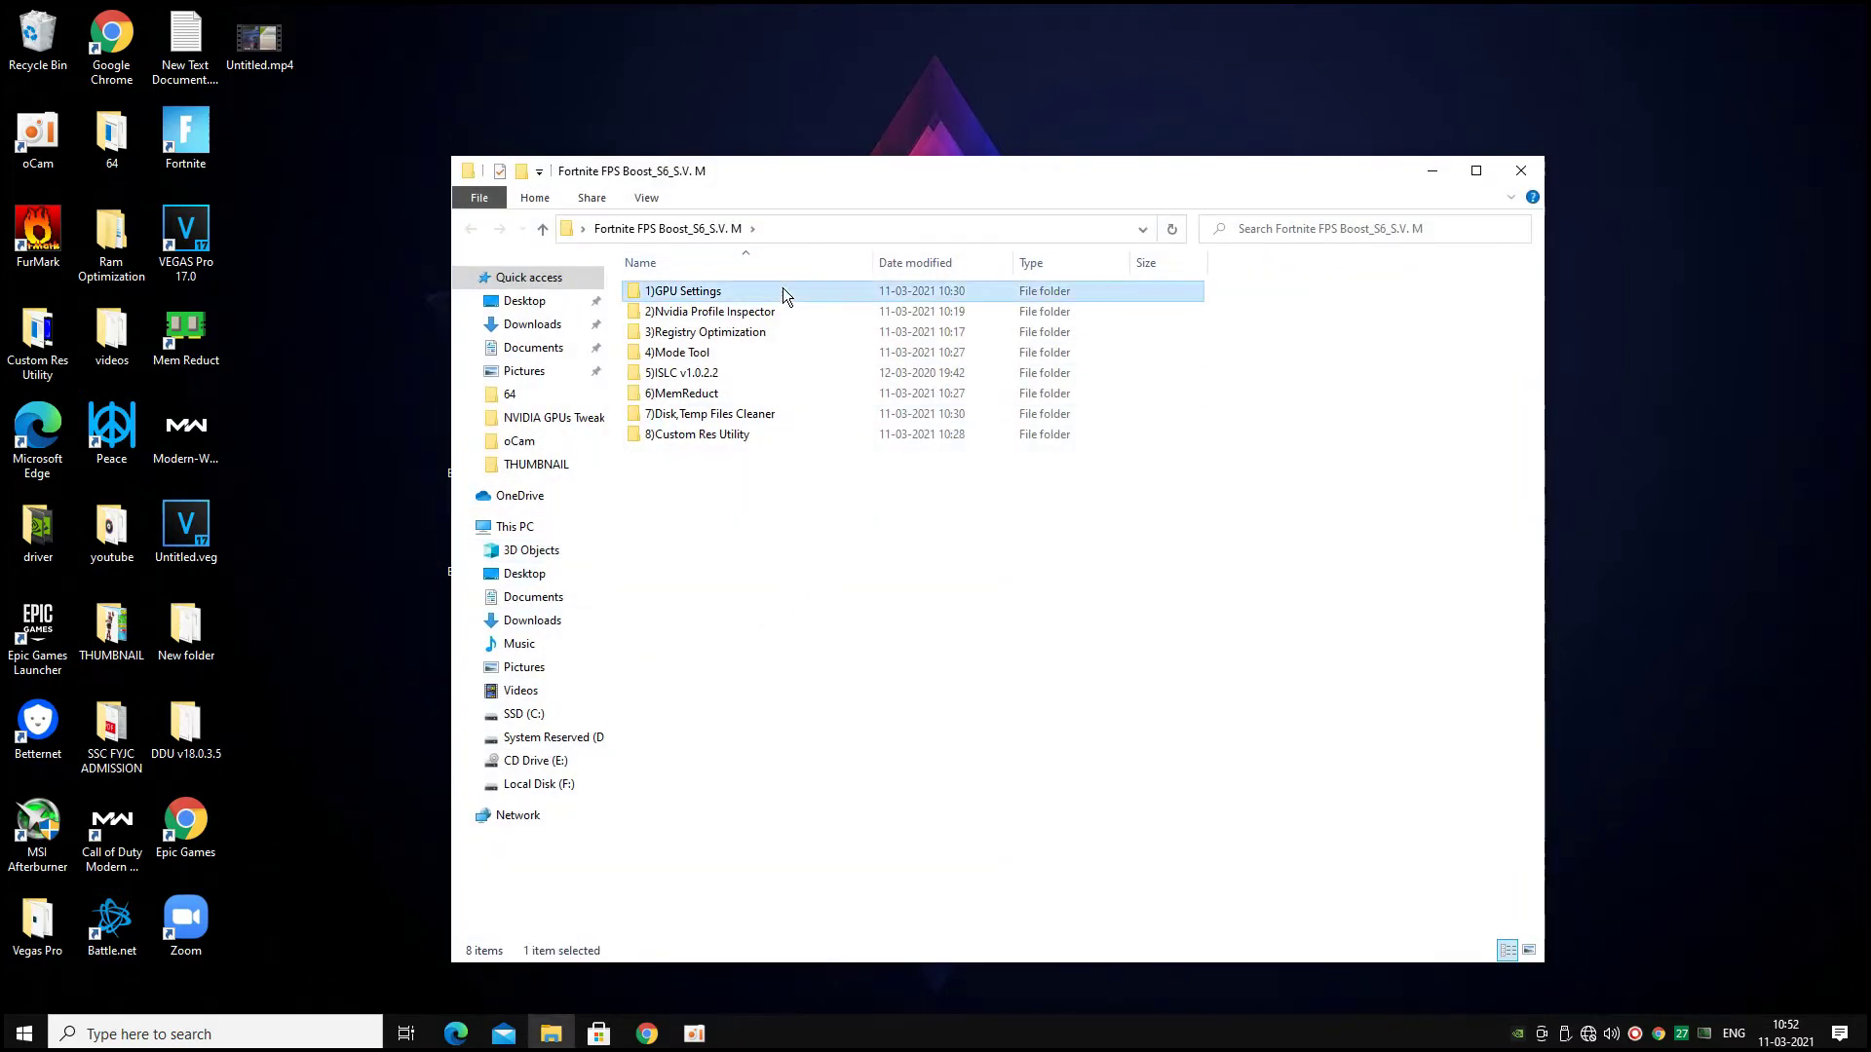
pyautogui.doubleClick(781, 290)
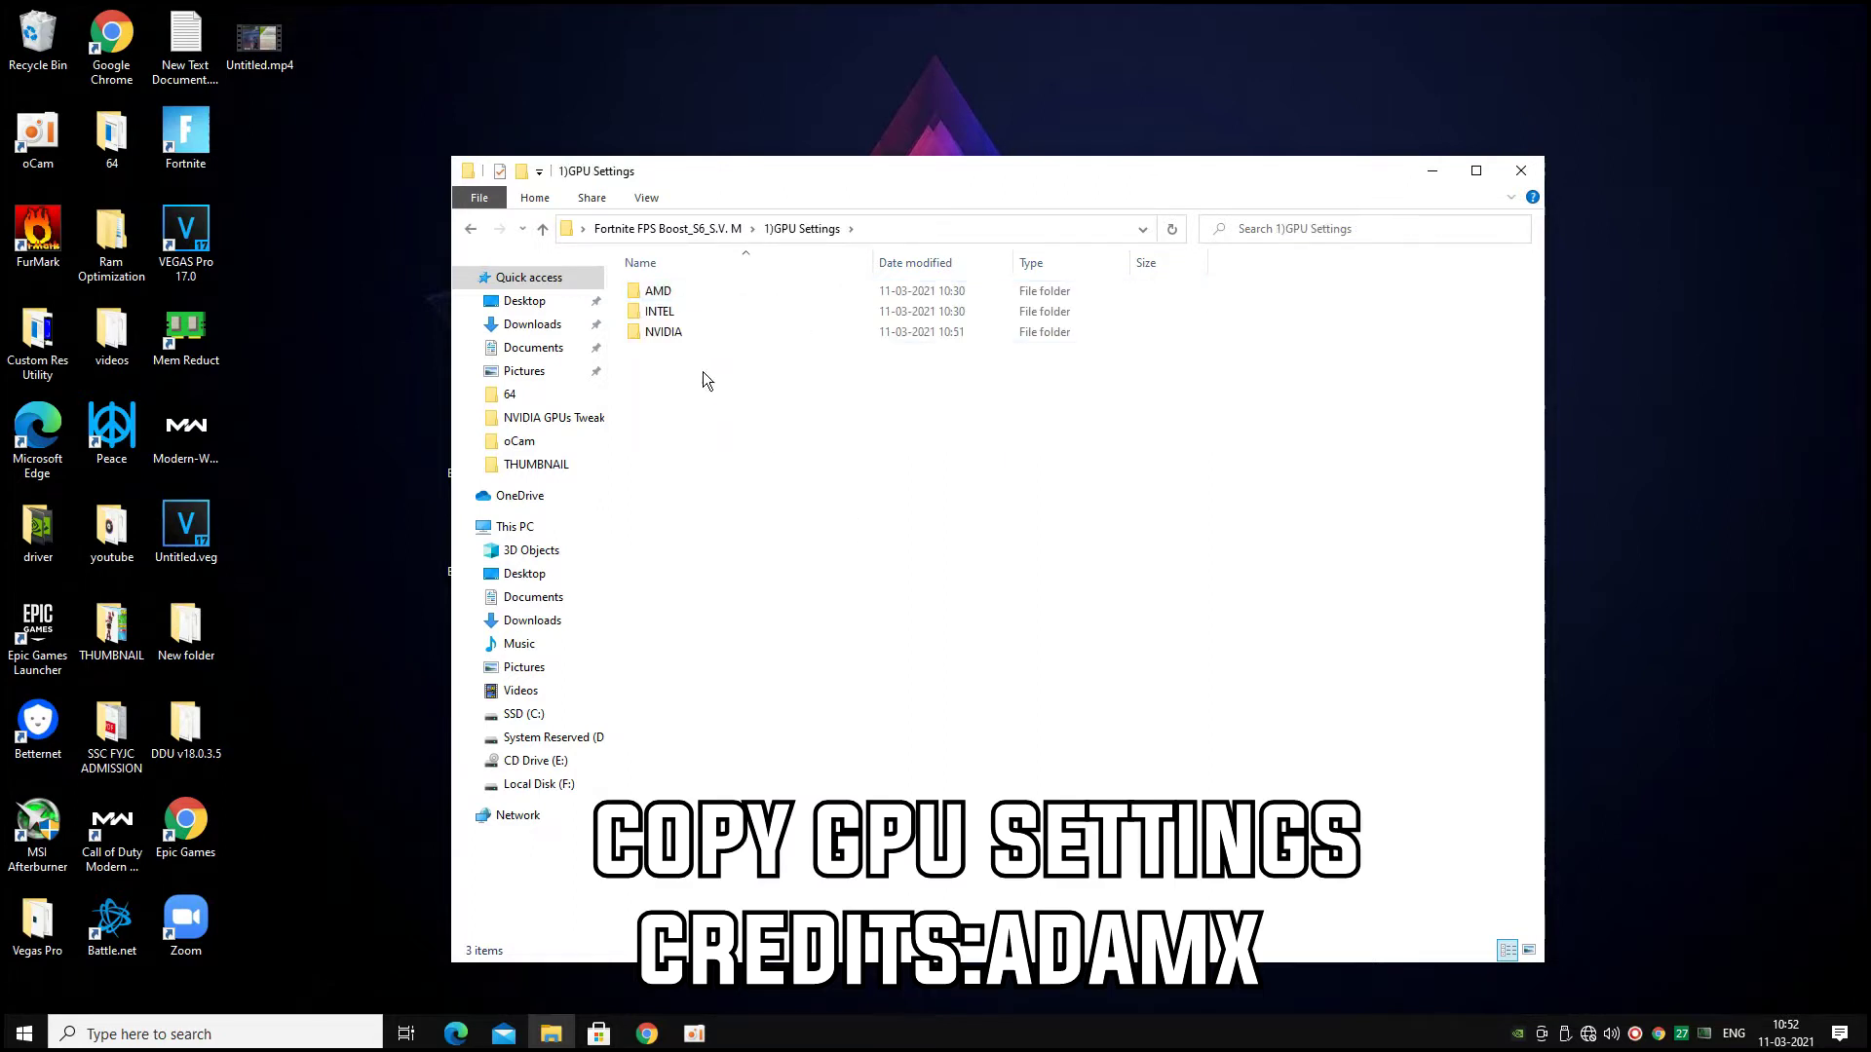
pyautogui.click(669, 332)
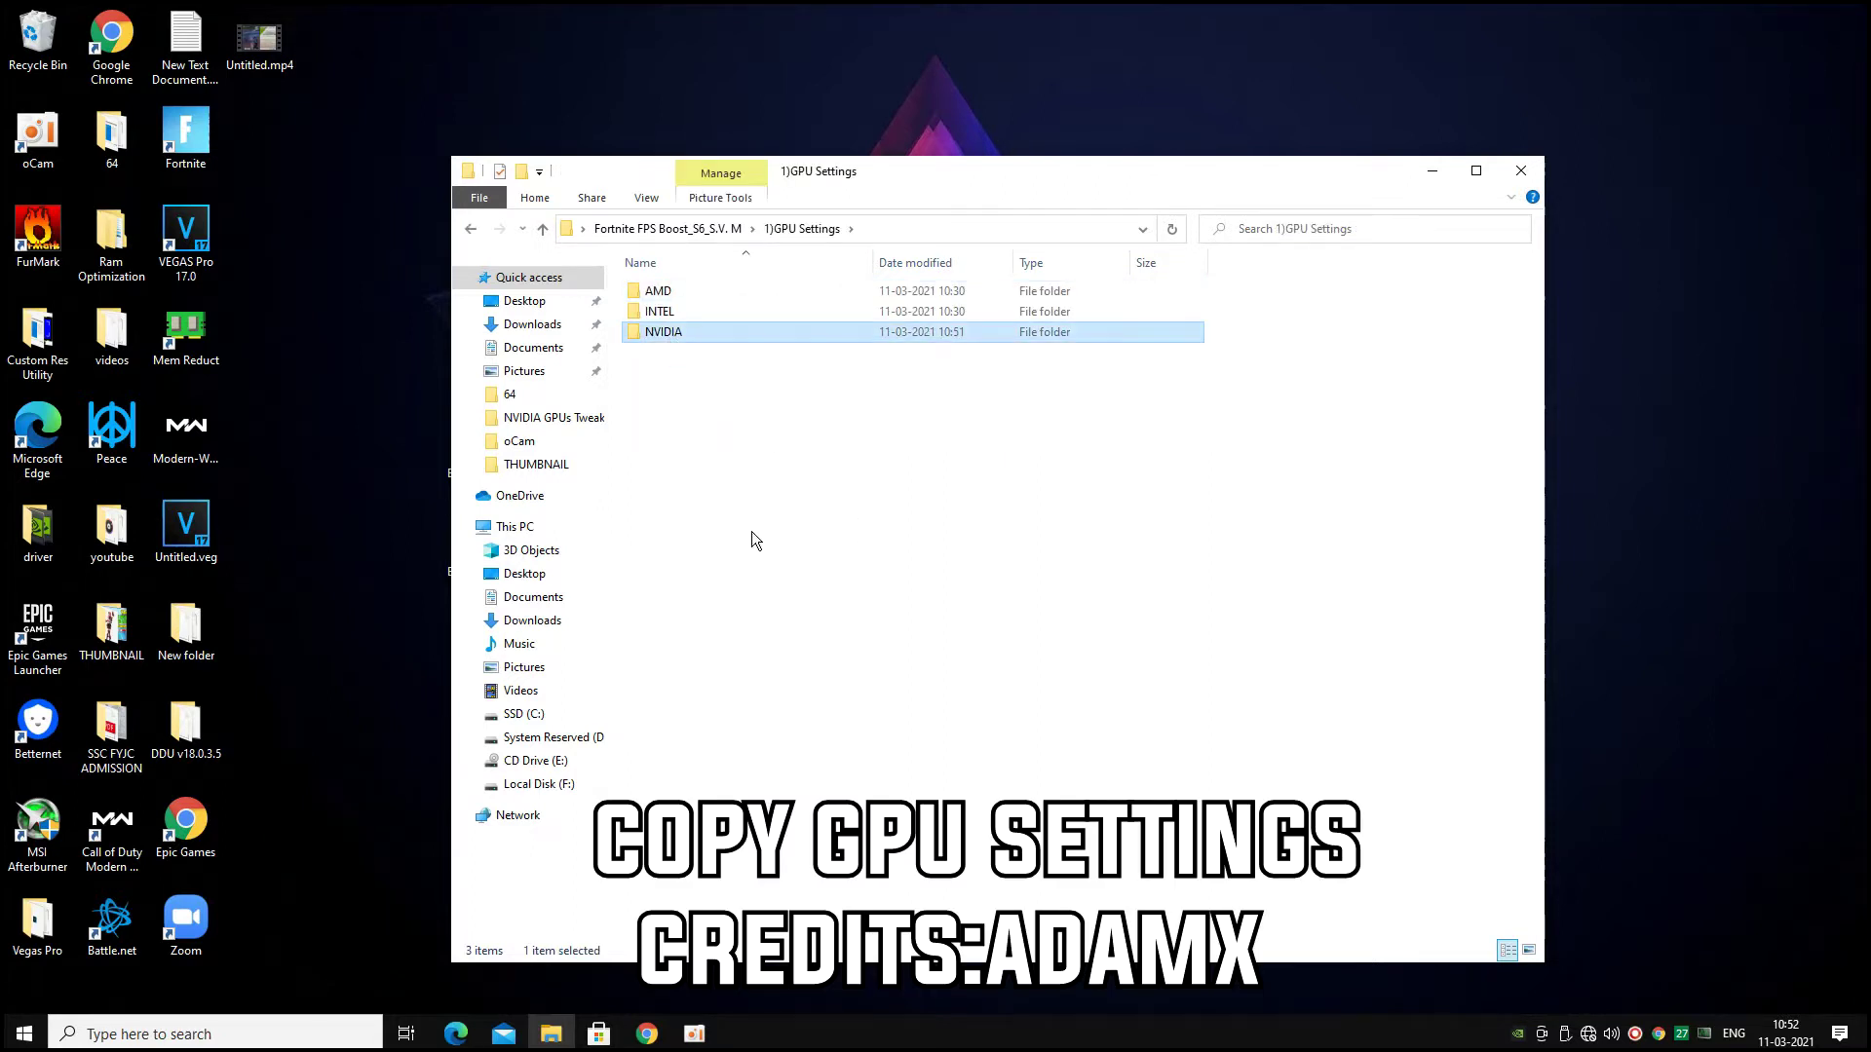
pyautogui.doubleClick(740, 335)
pyautogui.doubleClick(699, 332)
pyautogui.click(1804, 20)
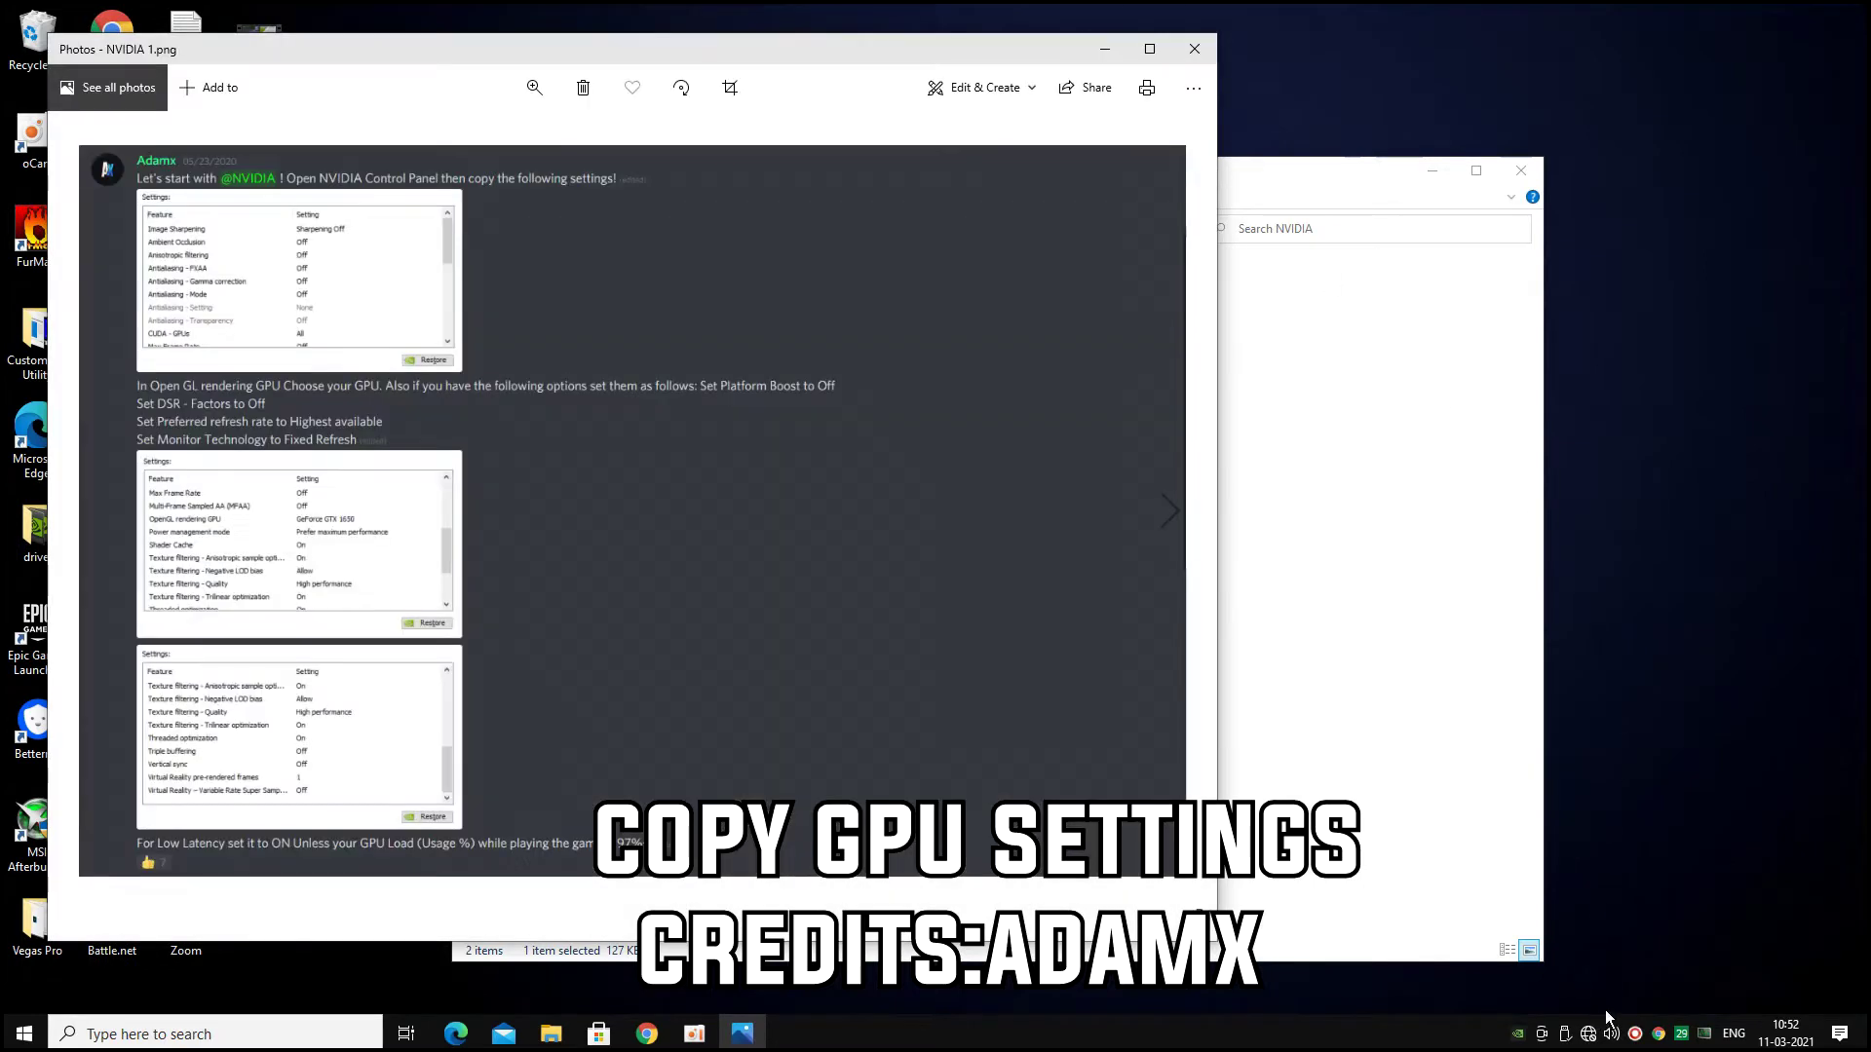
# Open the NVIDIA Control Panel, accept its license agreement and place its window beside the reference settings
pyautogui.rightClick(1645, 902)
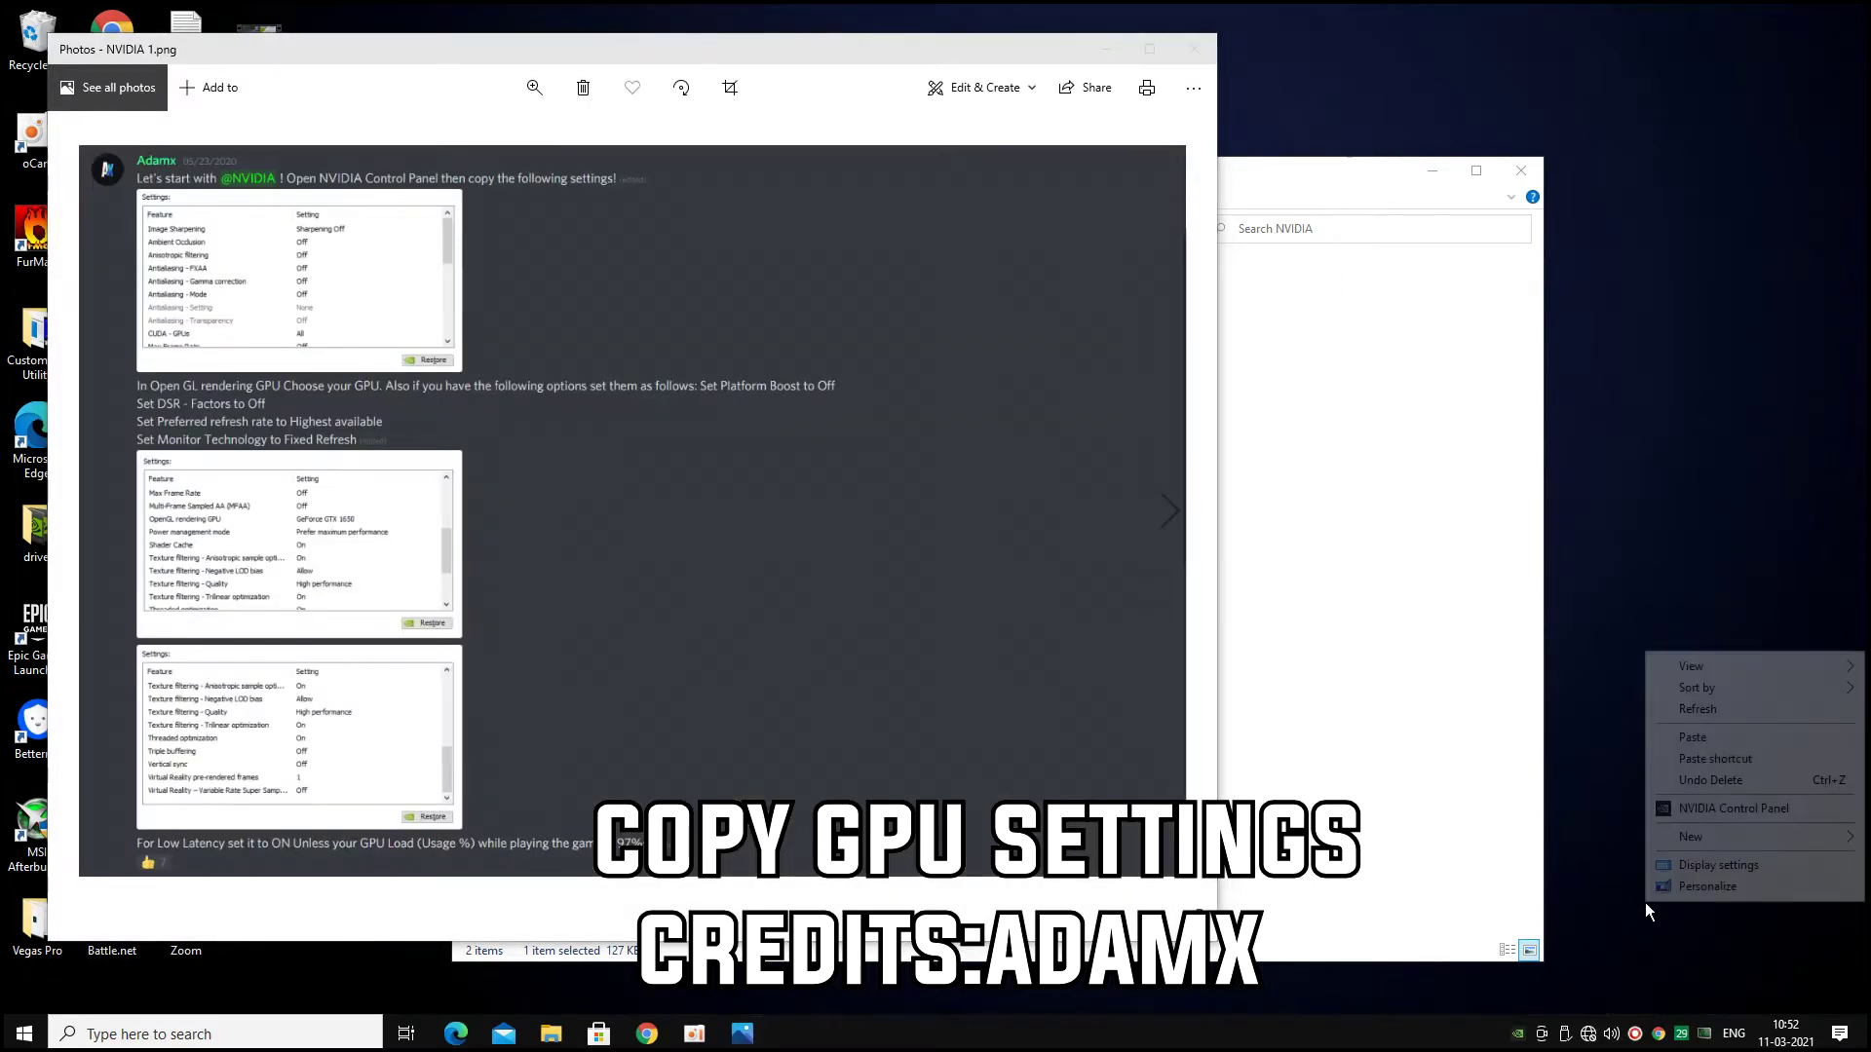
pyautogui.click(1696, 807)
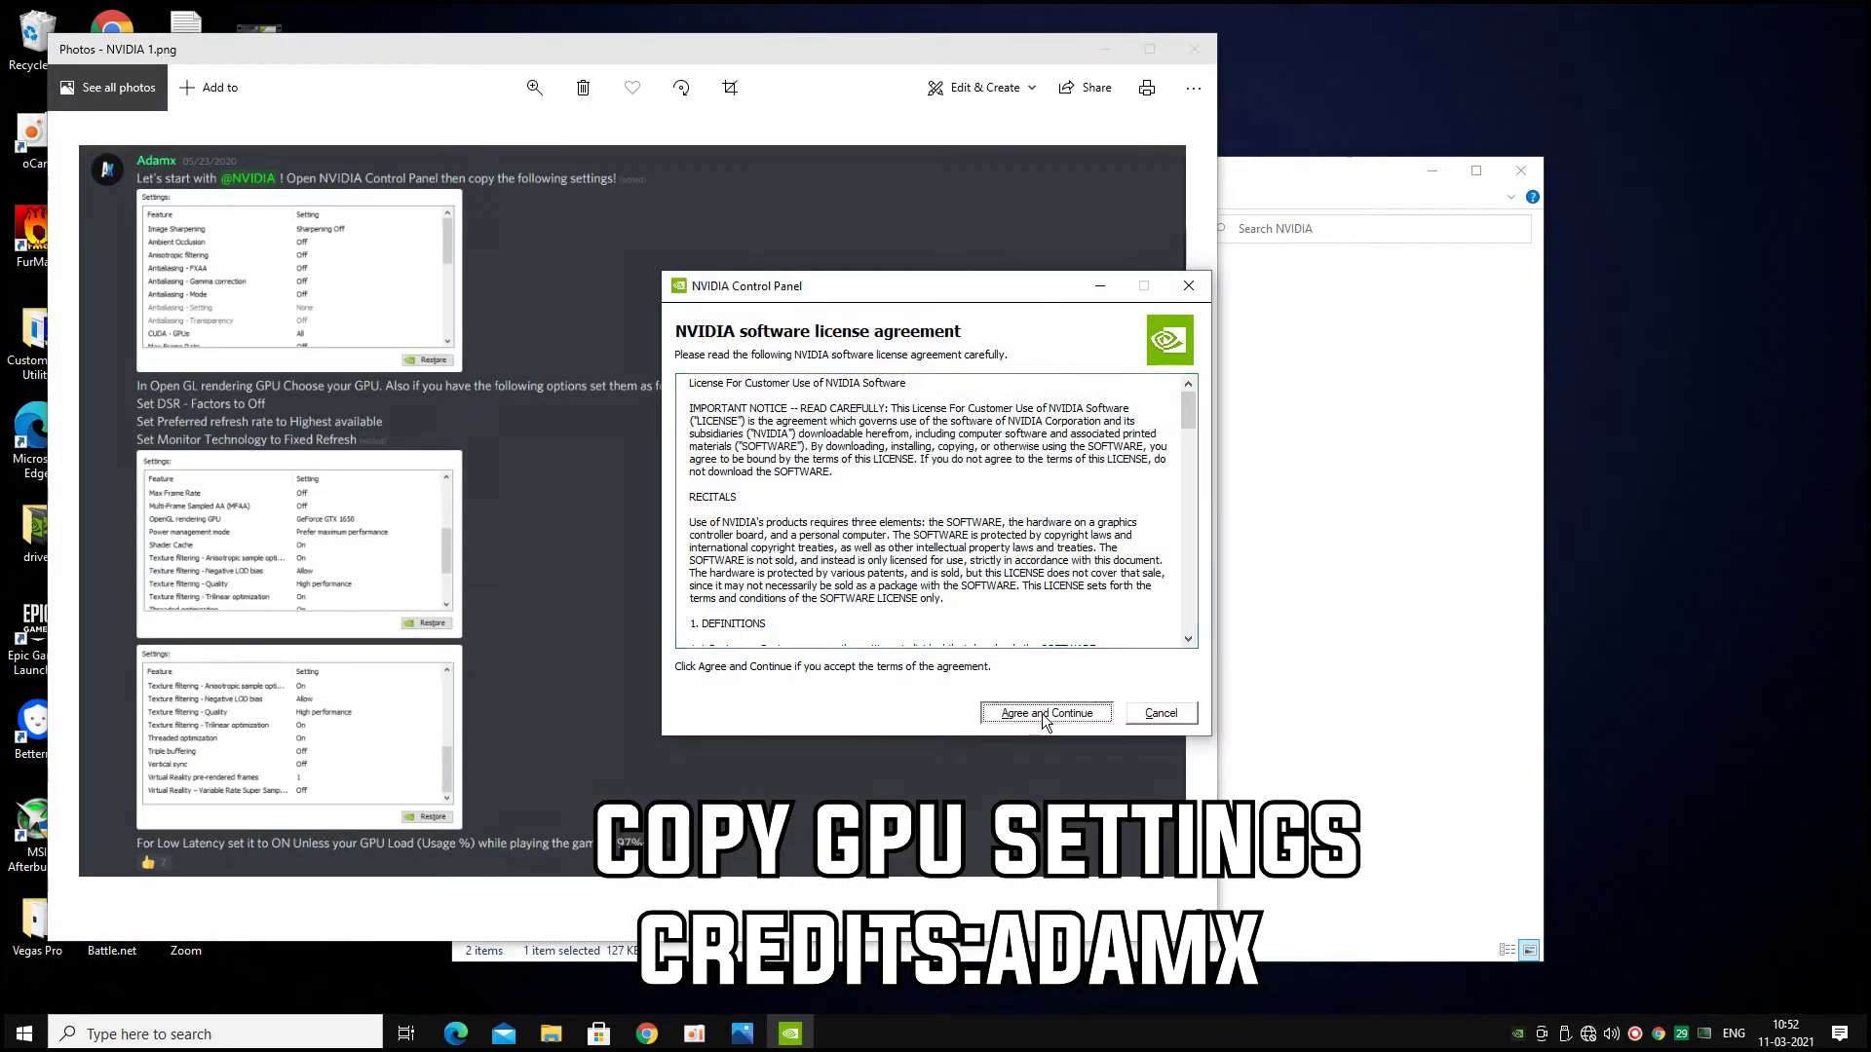
pyautogui.click(1041, 706)
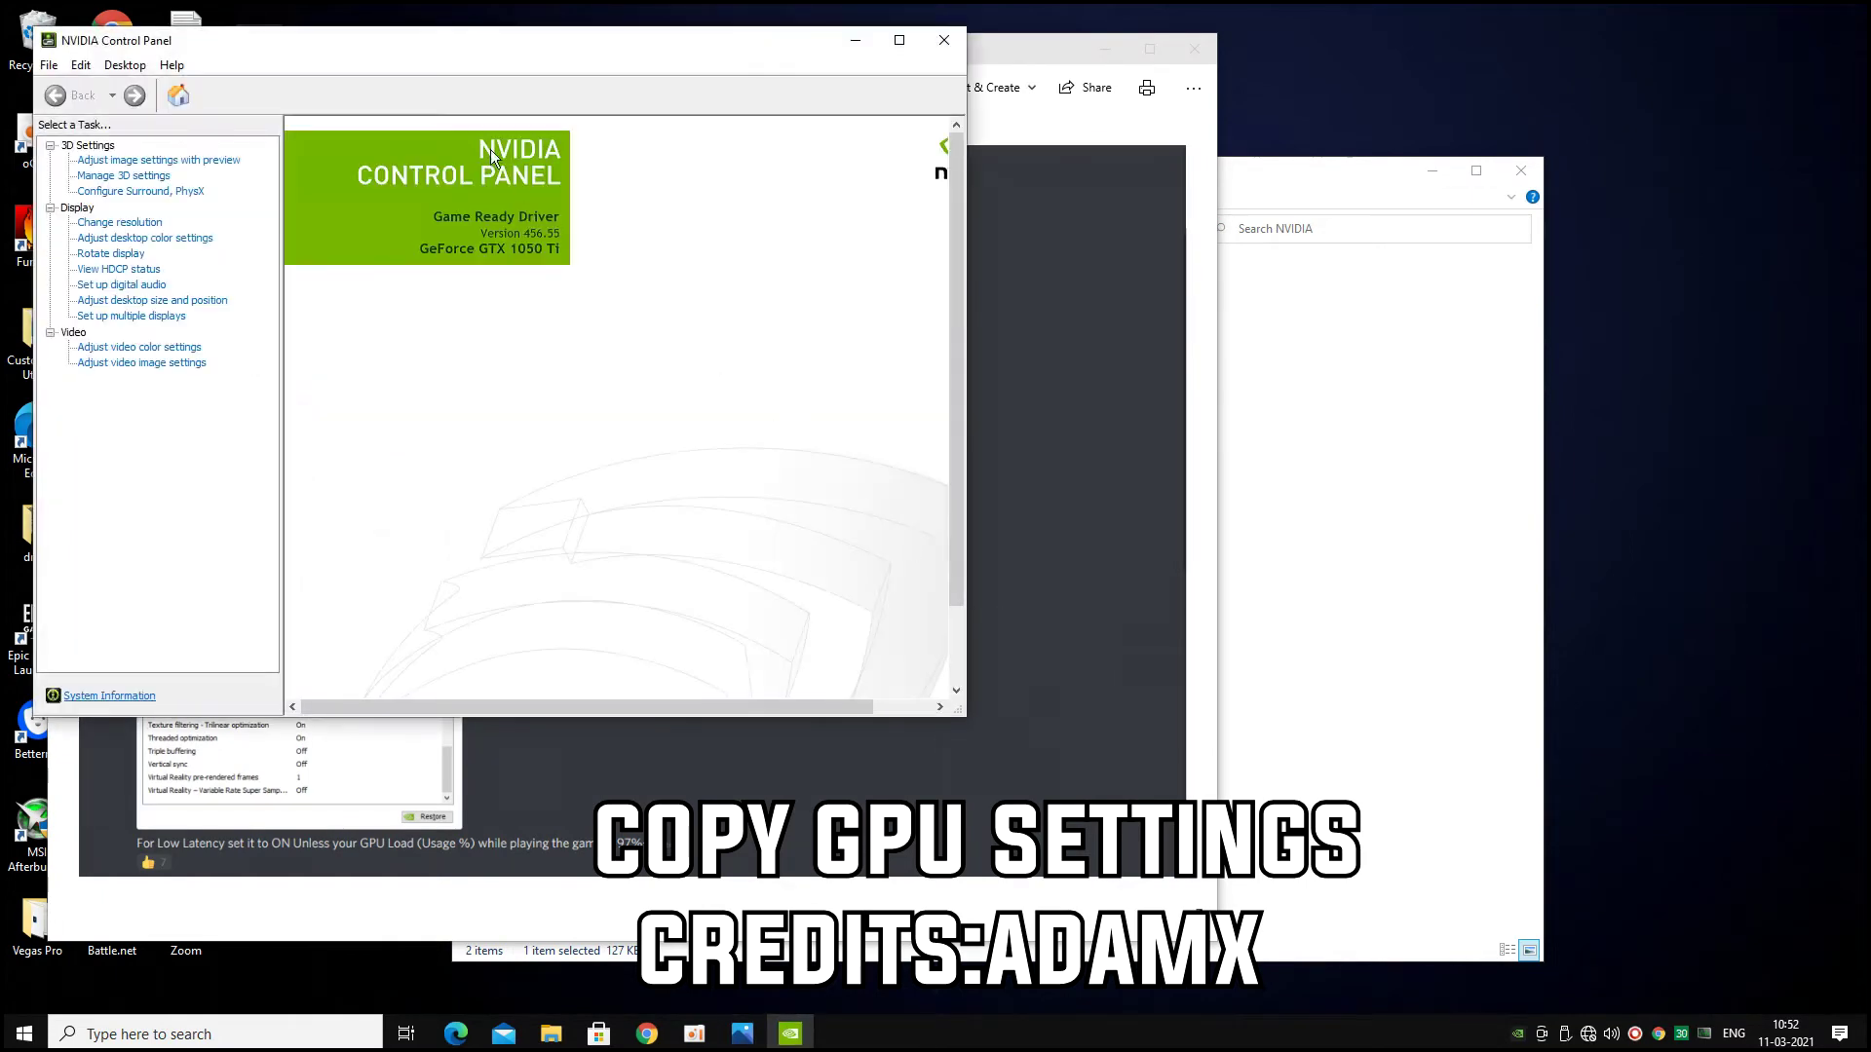
pyautogui.moveTo(424, 43); pyautogui.dragTo(1103, 167)
# In the global Manage 3D Settings, set Antialiasing - Gamma correction to Off
pyautogui.click(796, 354)
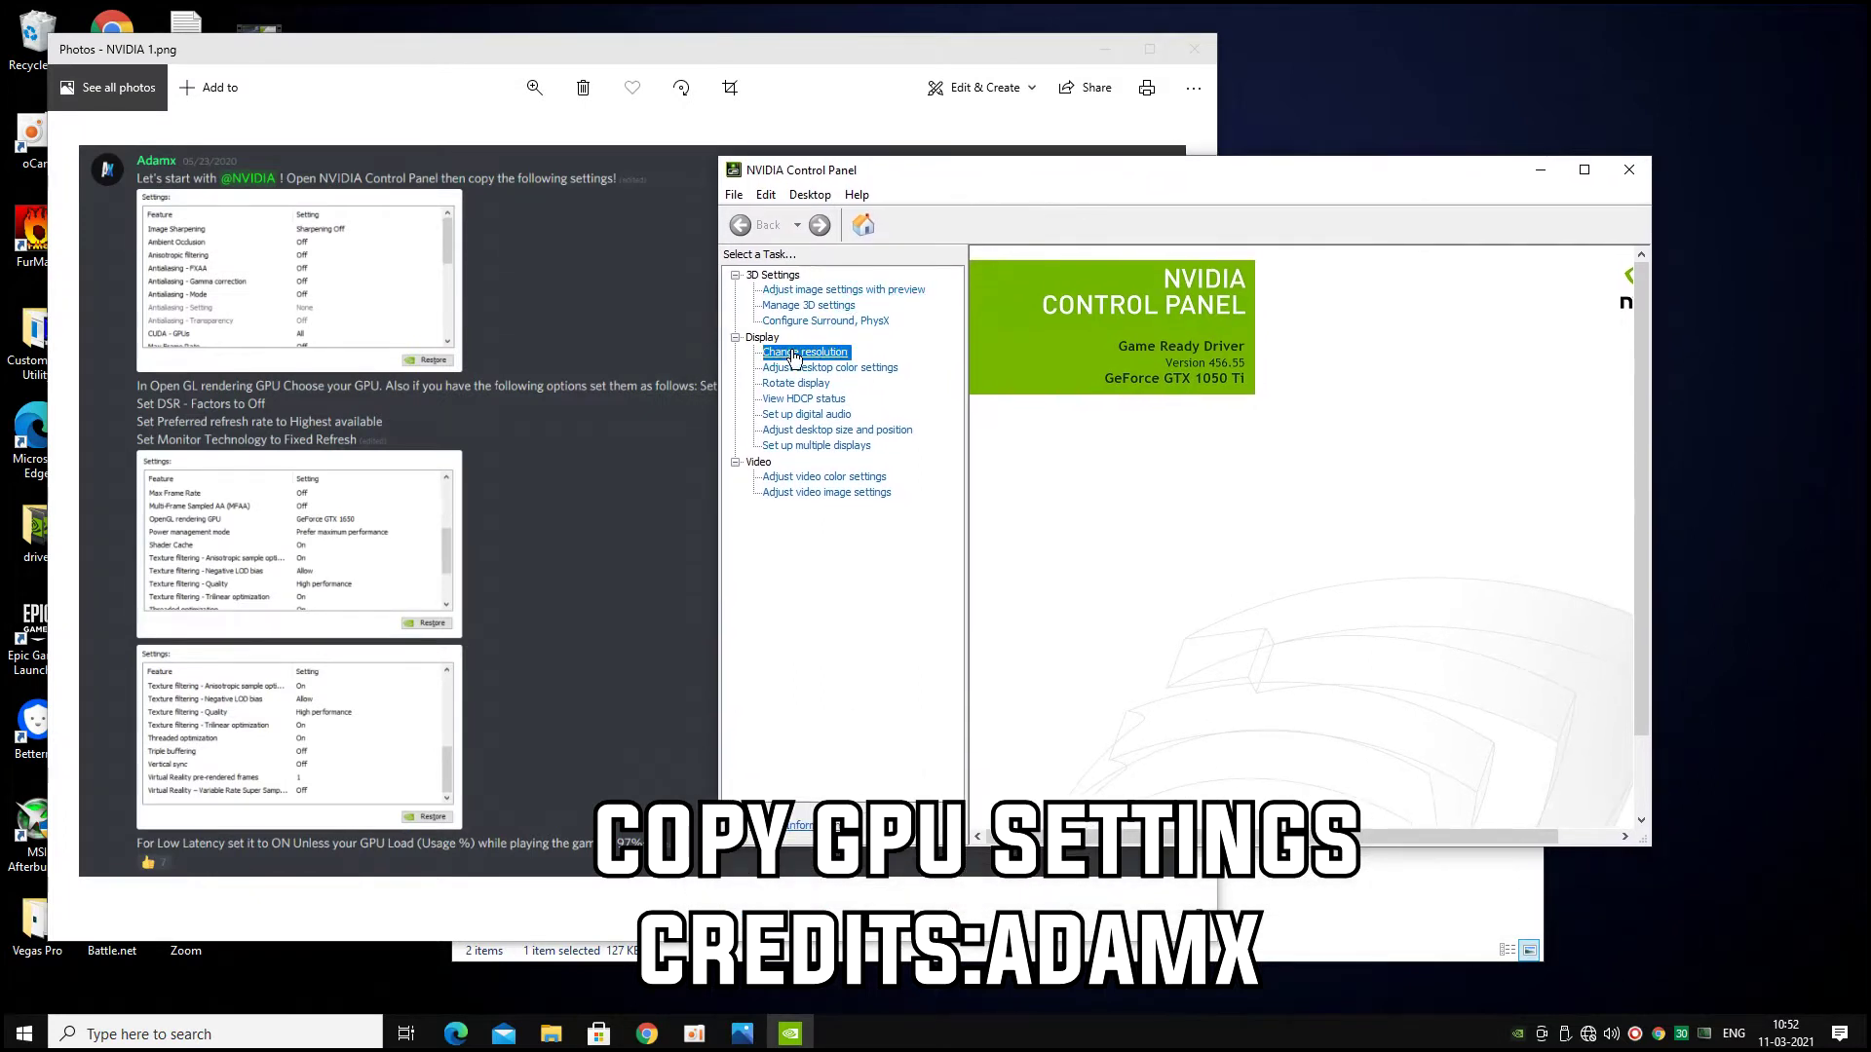
pyautogui.click(778, 291)
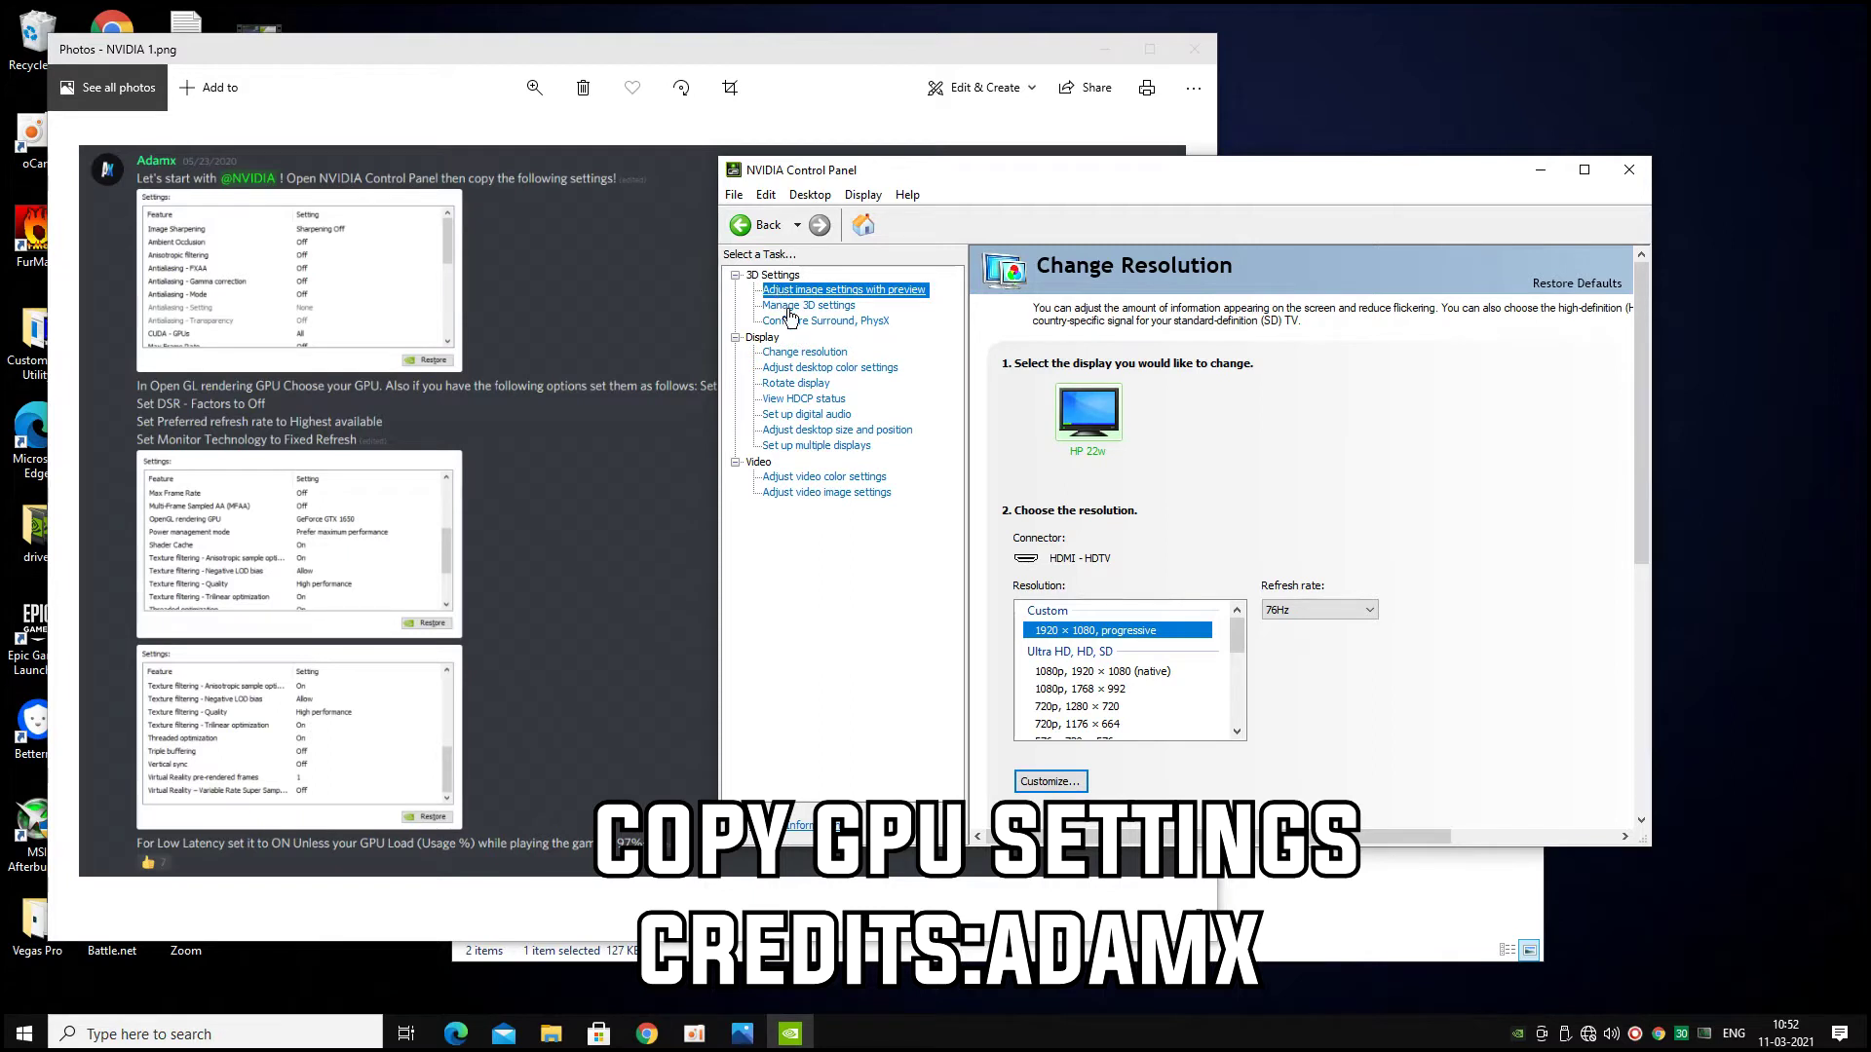
pyautogui.click(790, 307)
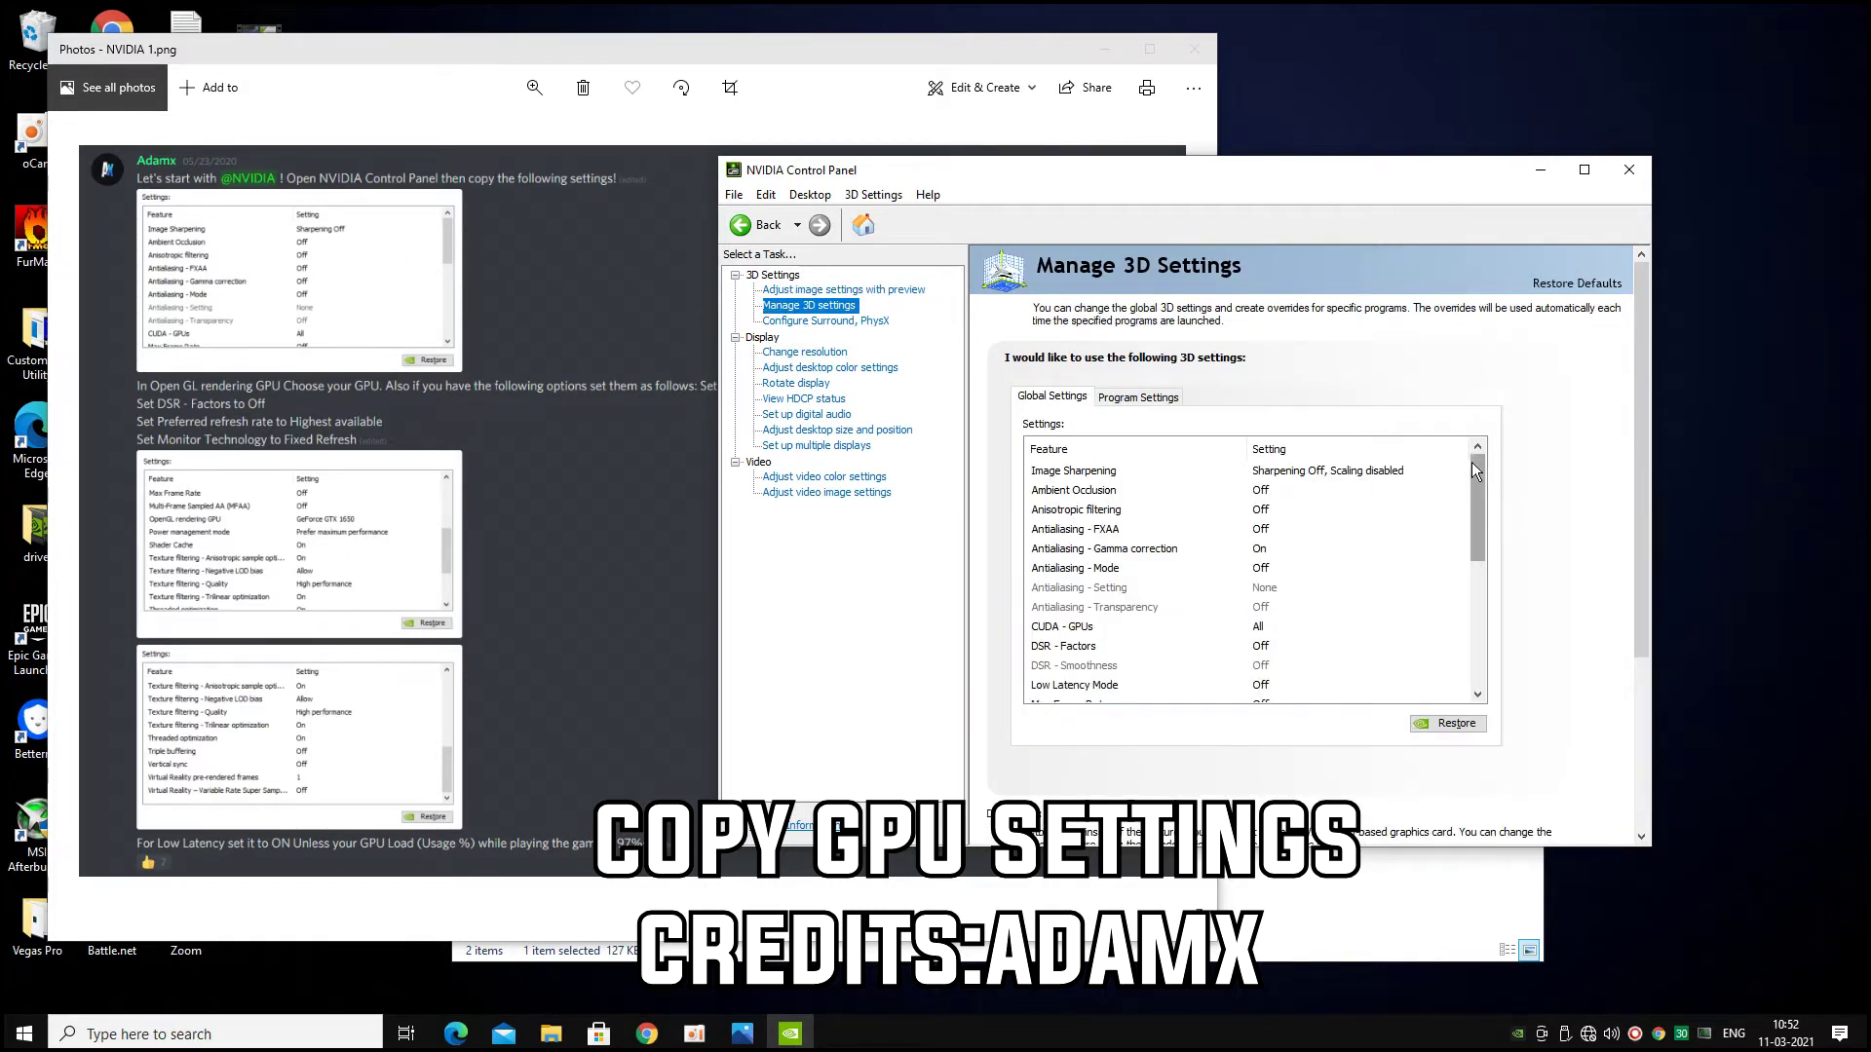
pyautogui.scroll(-1, 1472, 462)
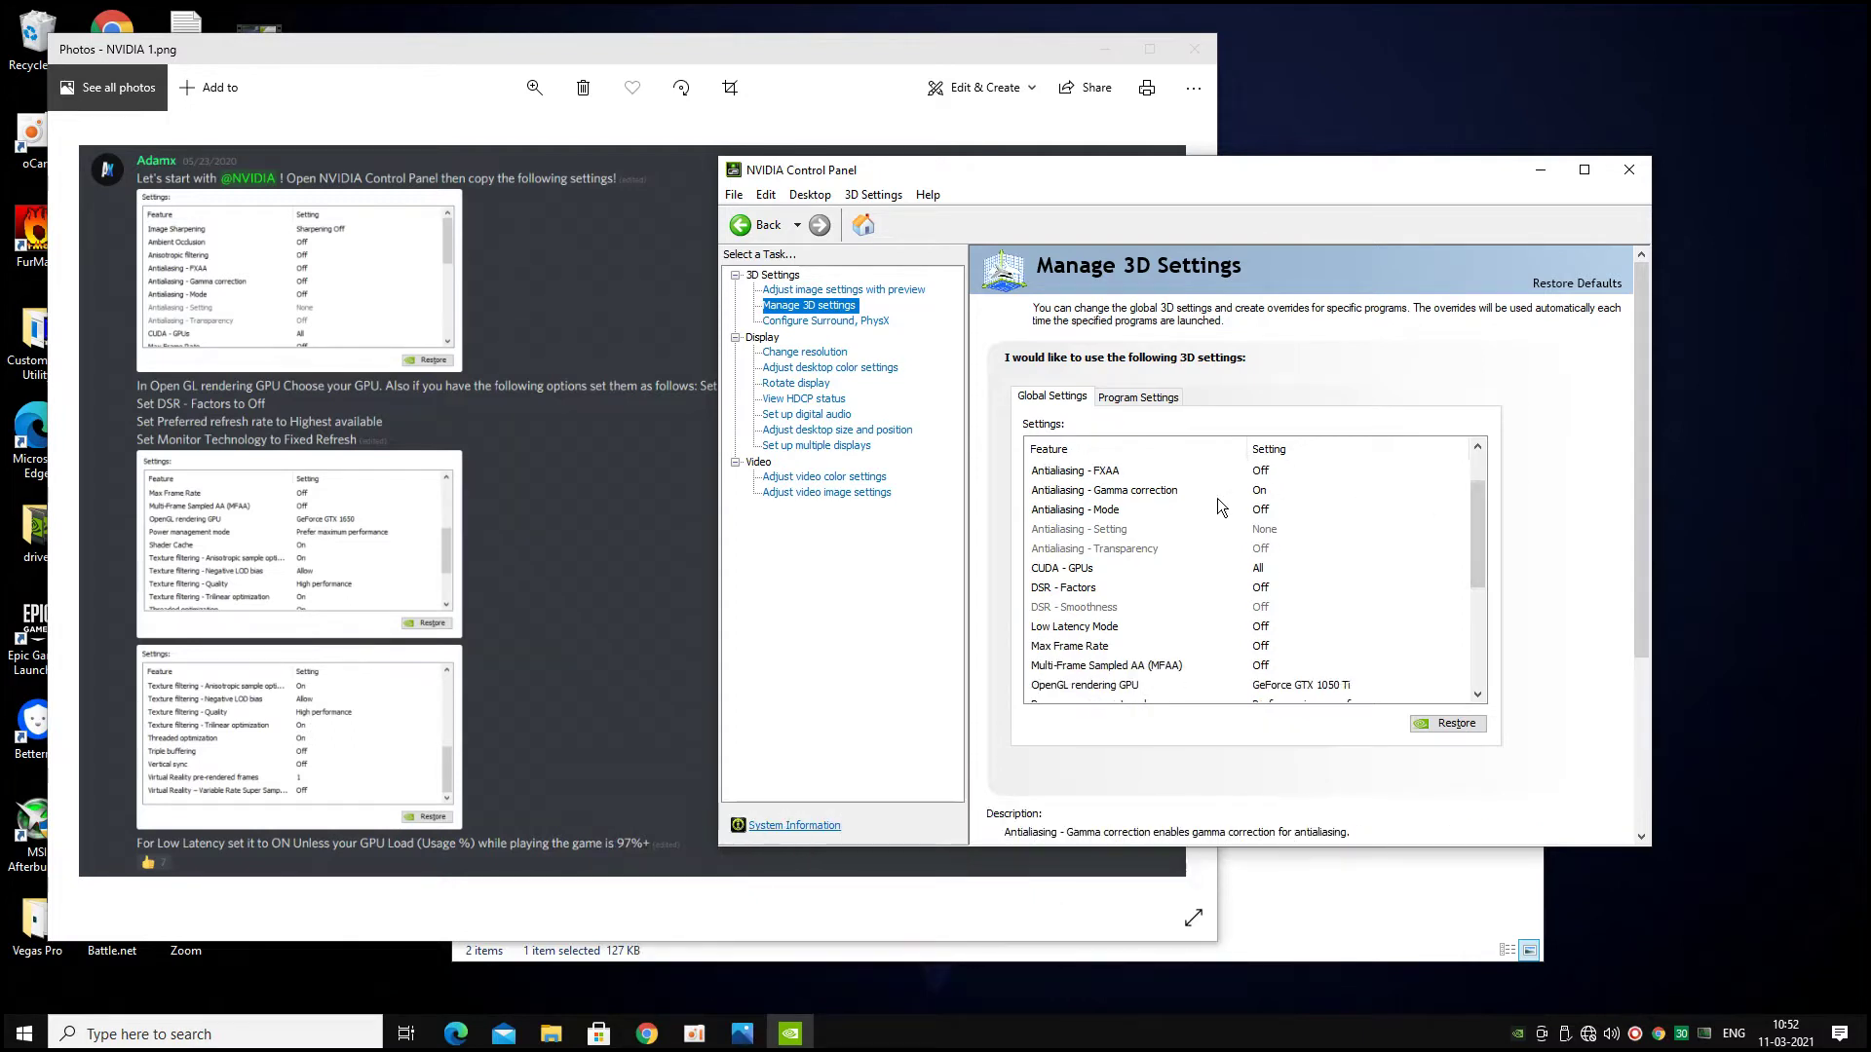
pyautogui.click(1107, 498)
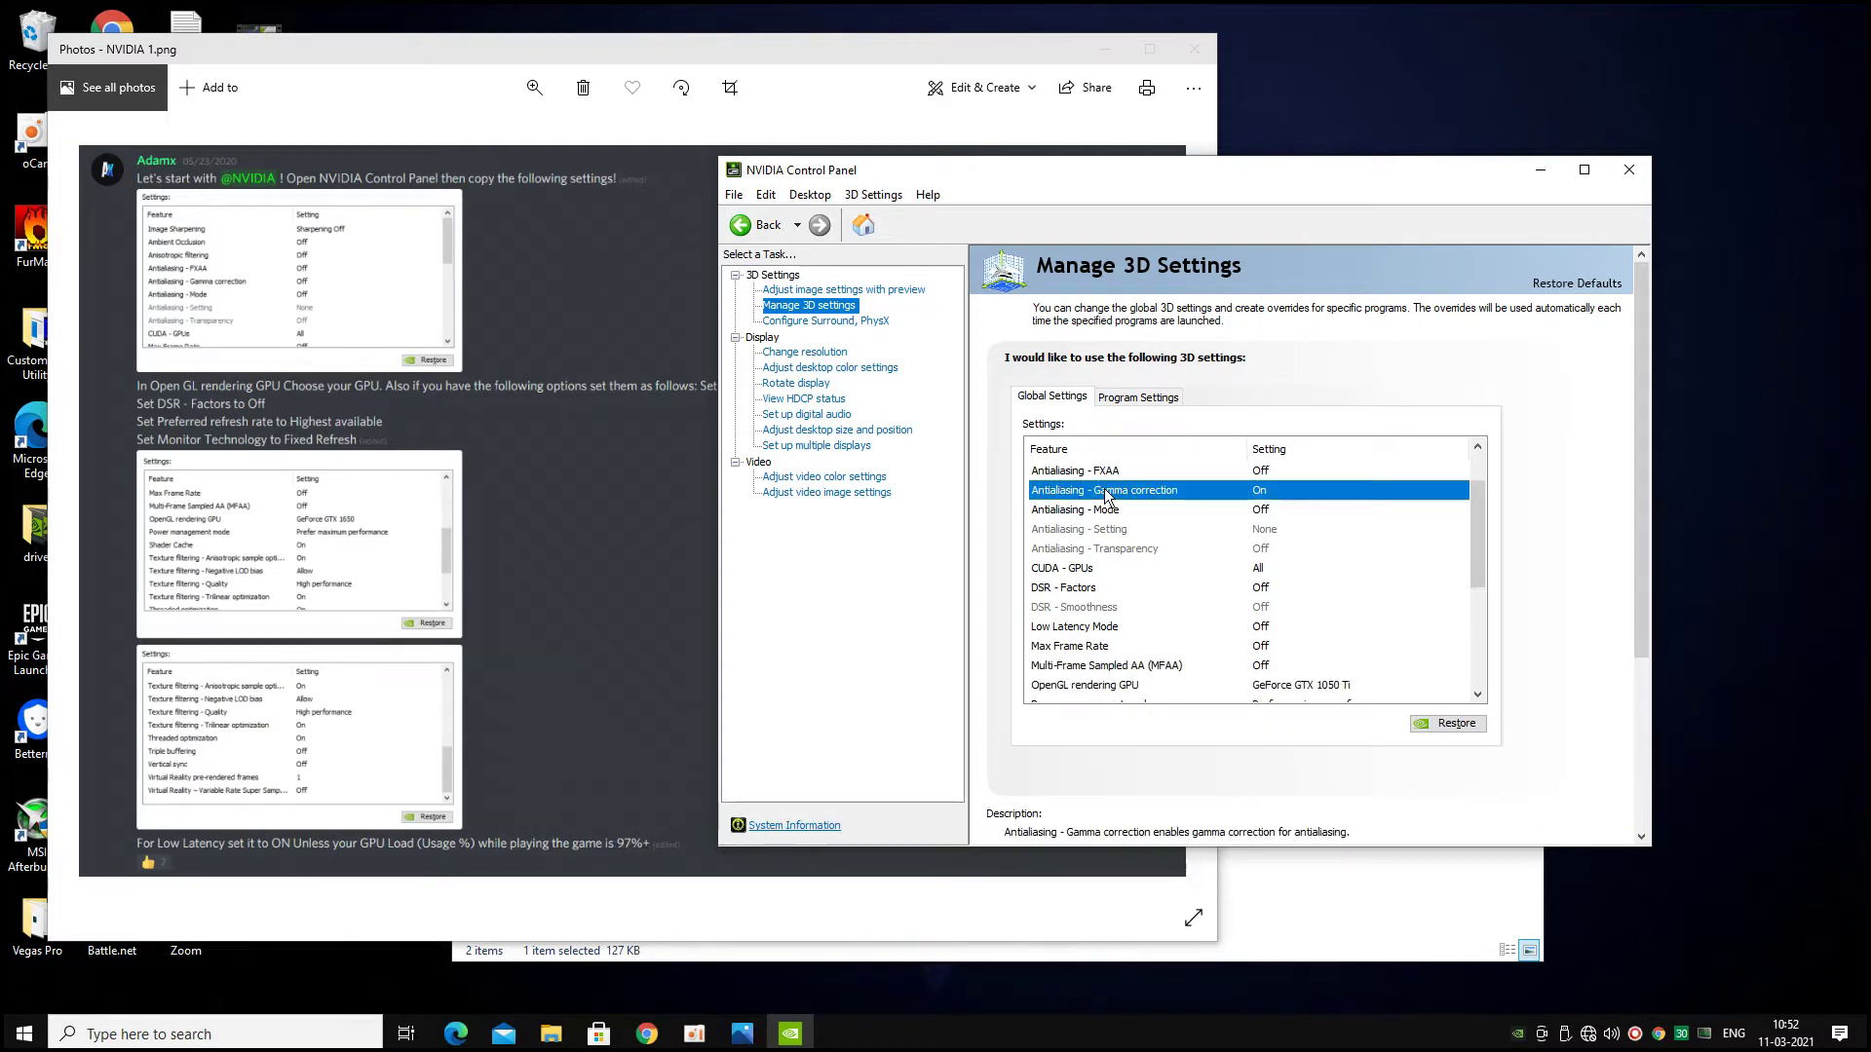
pyautogui.click(1267, 490)
pyautogui.click(1288, 524)
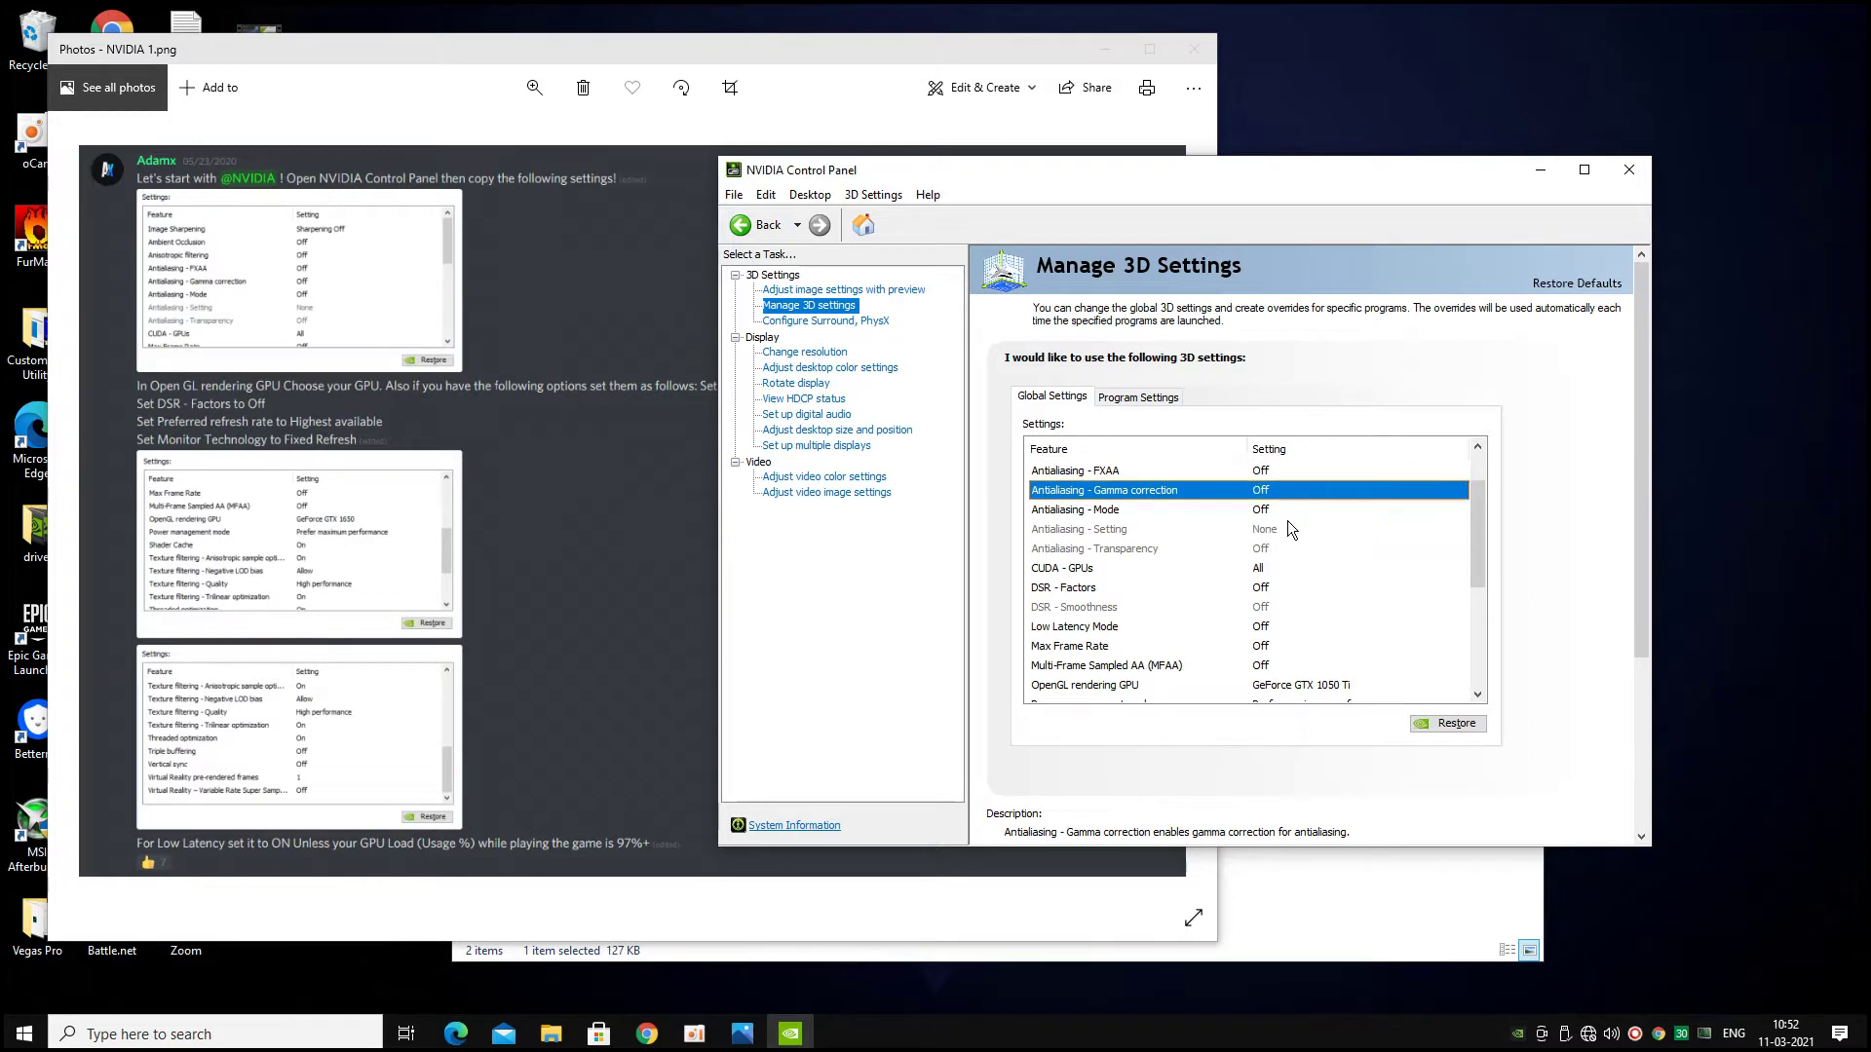
# Set Power management mode to Prefer maximum performance and apply the global 3D settings
pyautogui.moveTo(1477, 506); pyautogui.dragTo(1466, 579)
pyautogui.click(1297, 608)
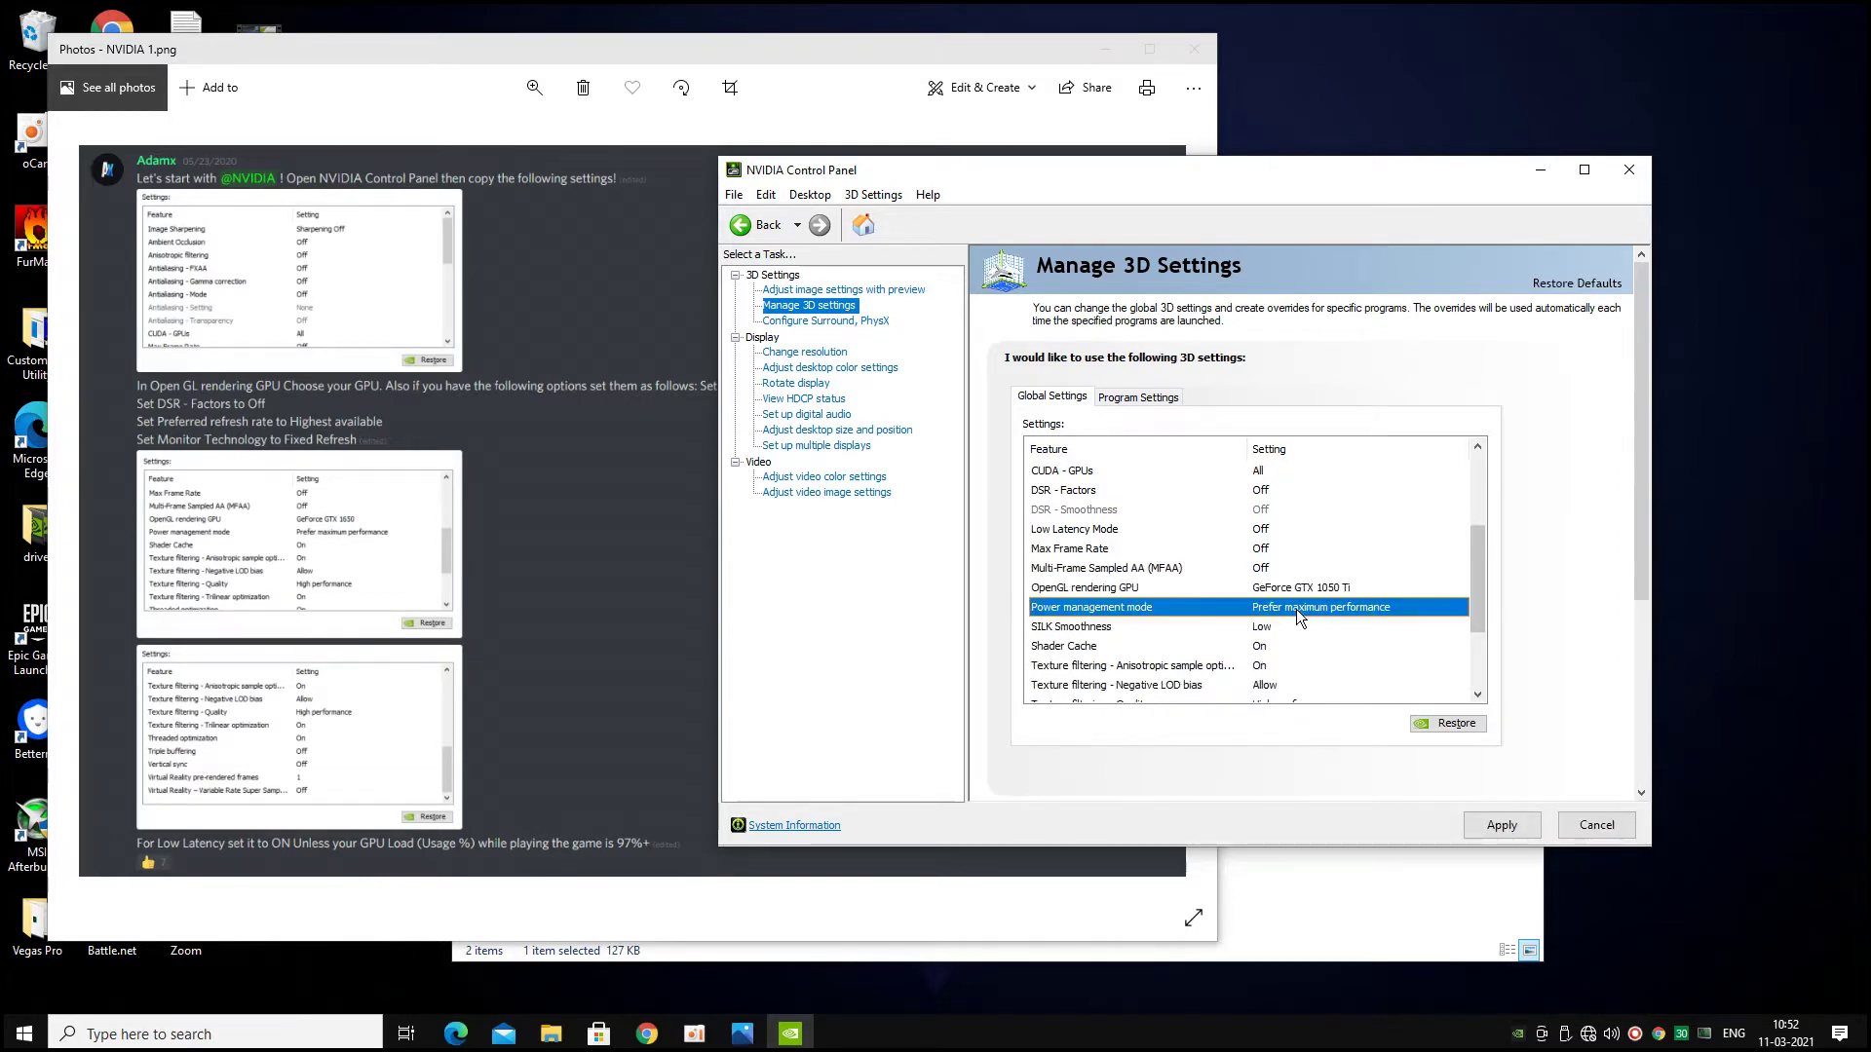
pyautogui.click(1288, 613)
pyautogui.click(1302, 659)
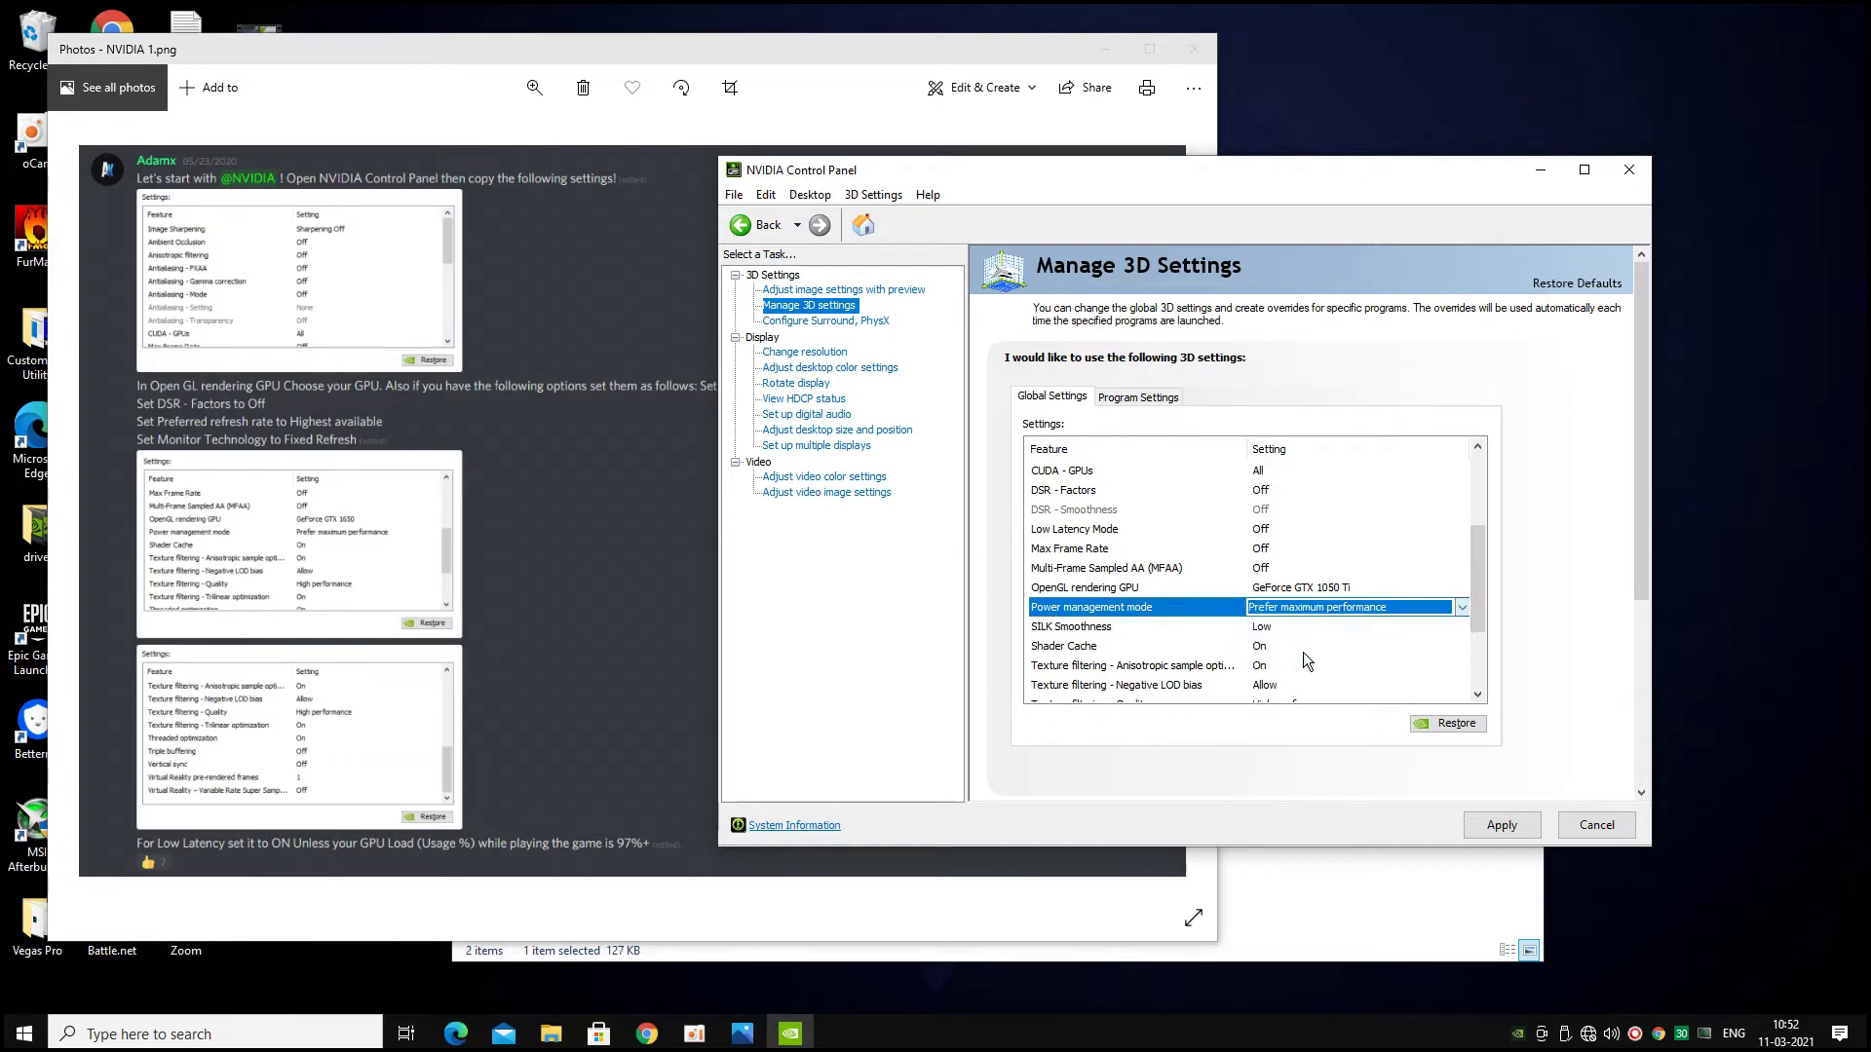
pyautogui.moveTo(1478, 570); pyautogui.dragTo(1478, 643)
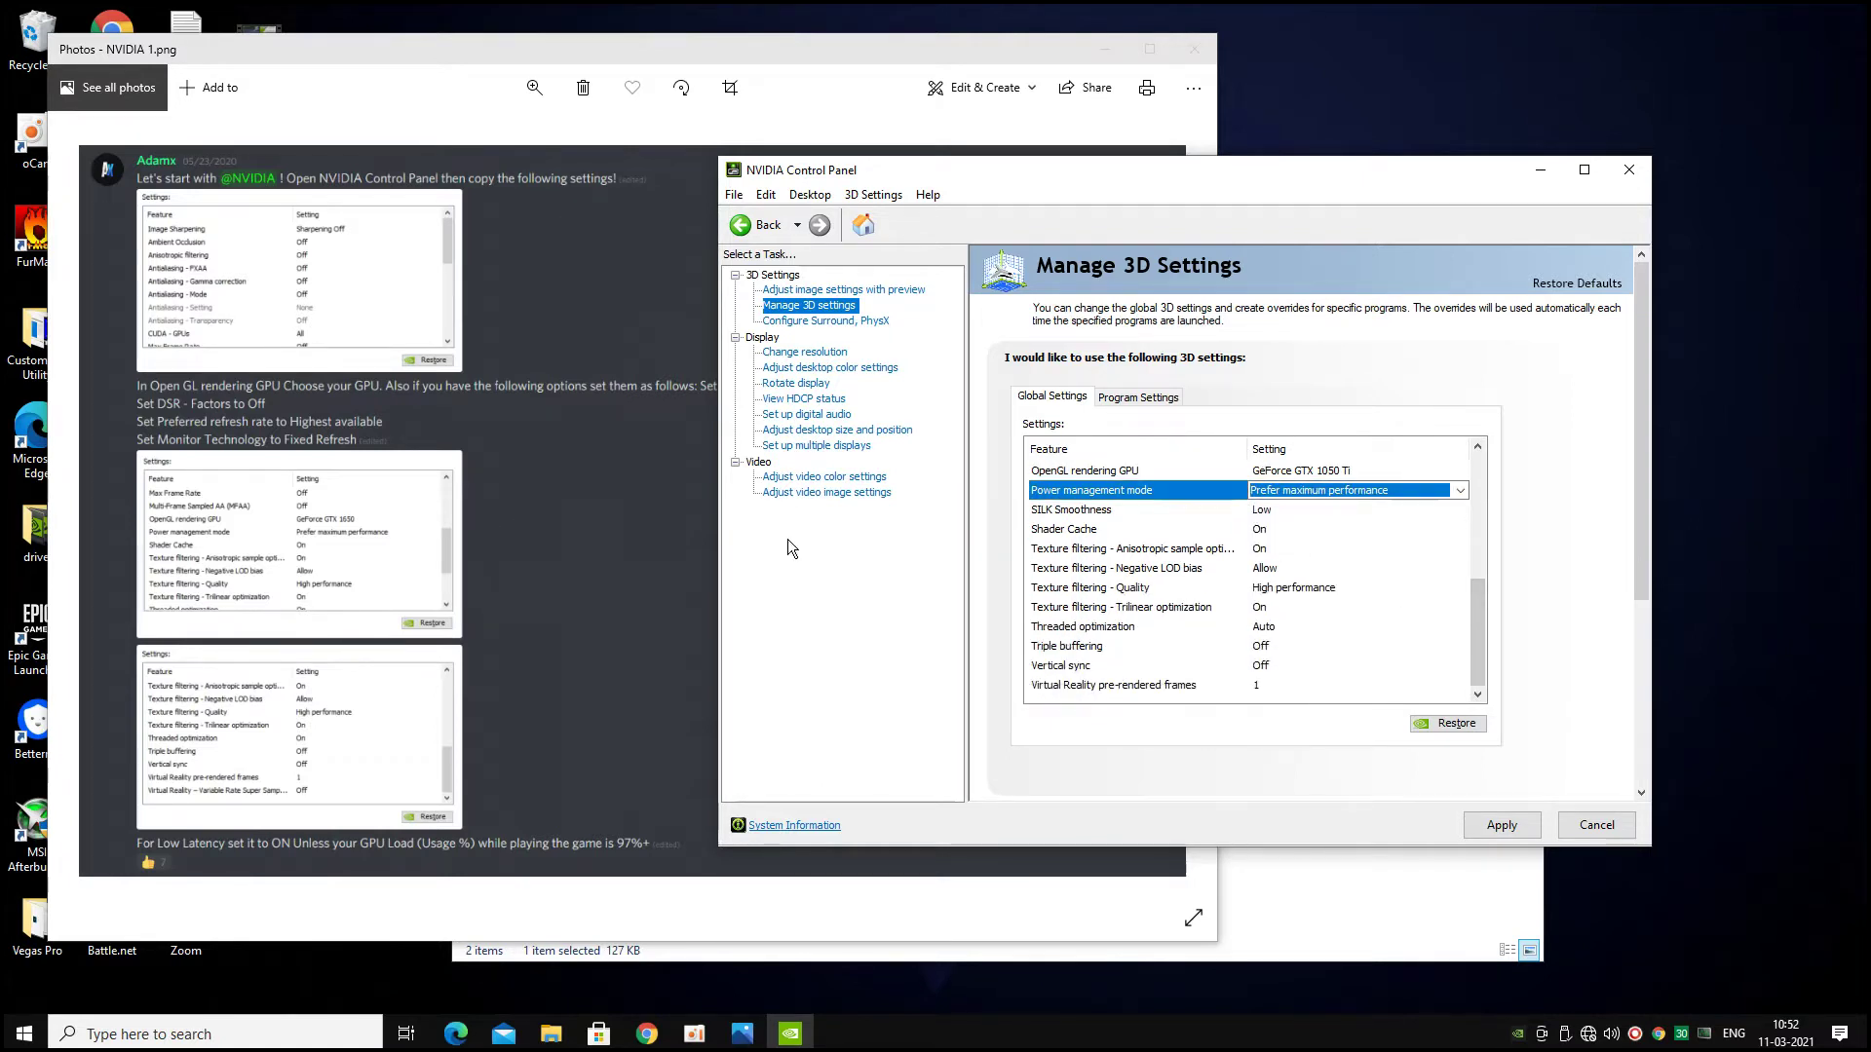
pyautogui.click(1498, 825)
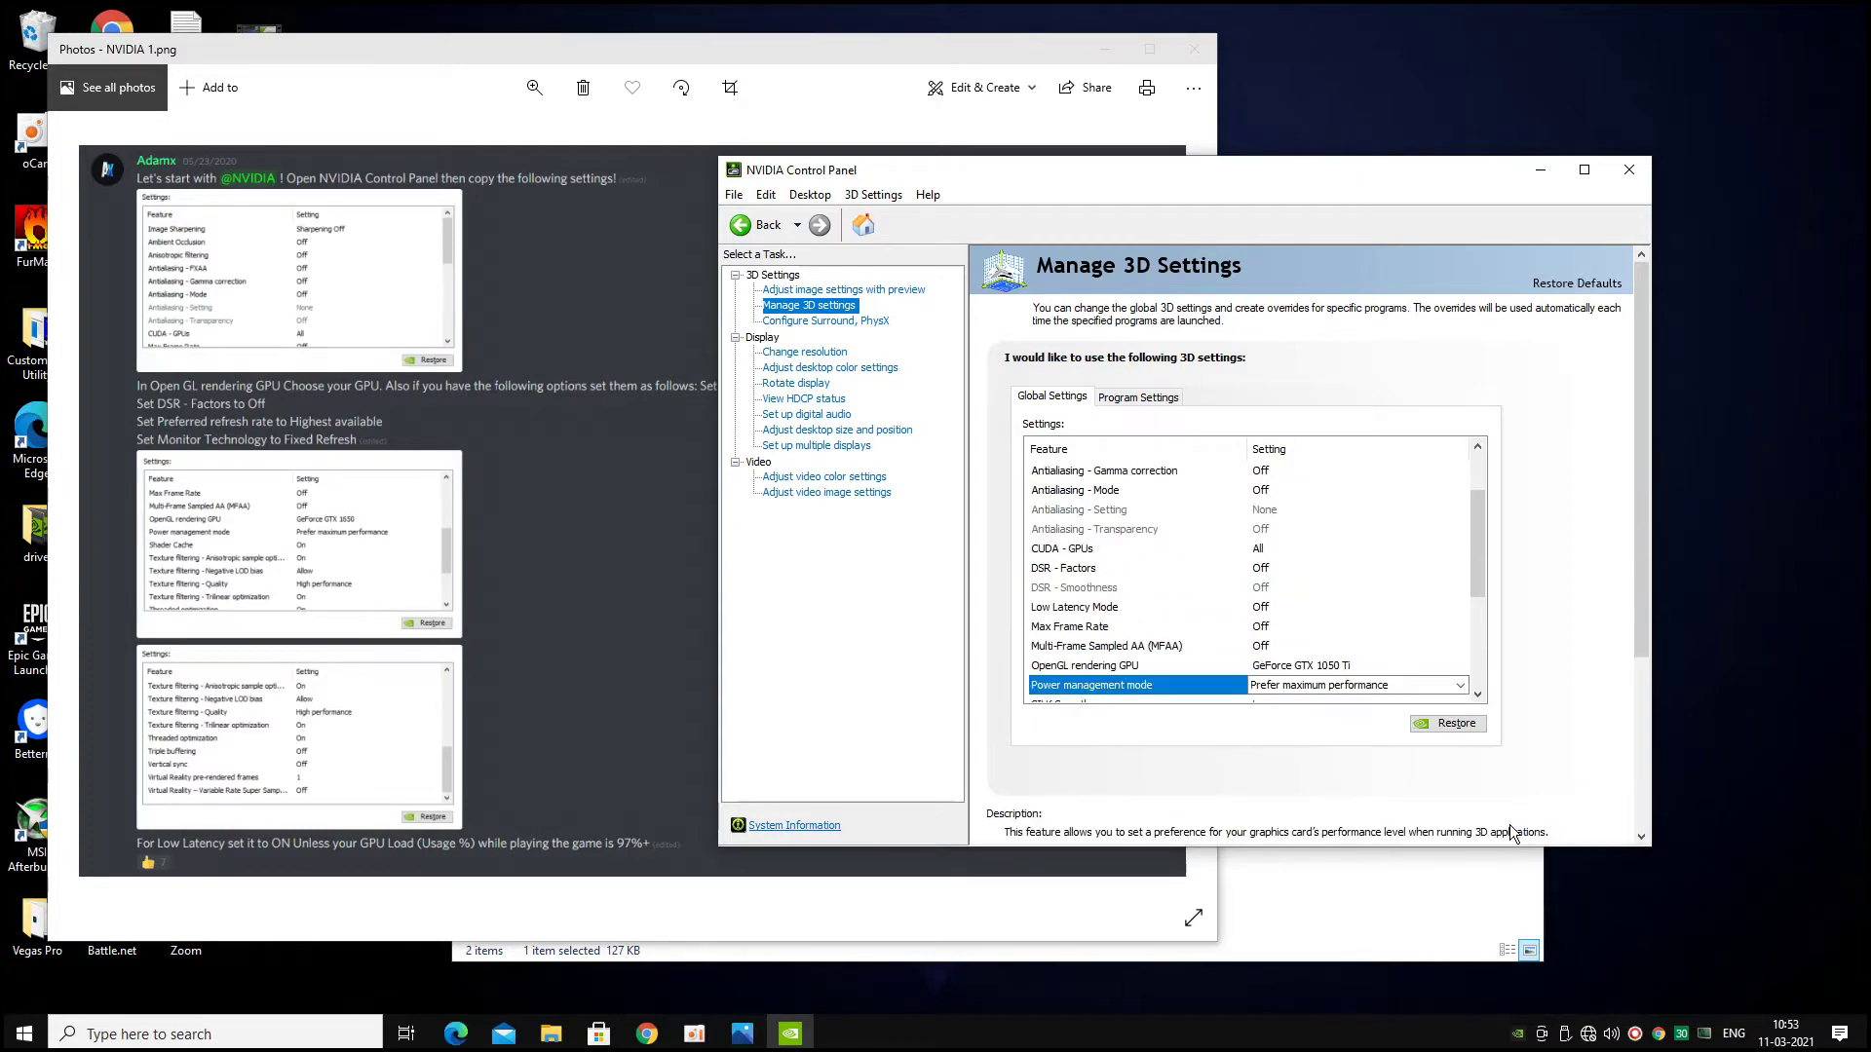
# Close the NVIDIA Control Panel and the reference picture, and return to the Fortnite FPS Boost_S6_S.V. M folder
pyautogui.click(1633, 172)
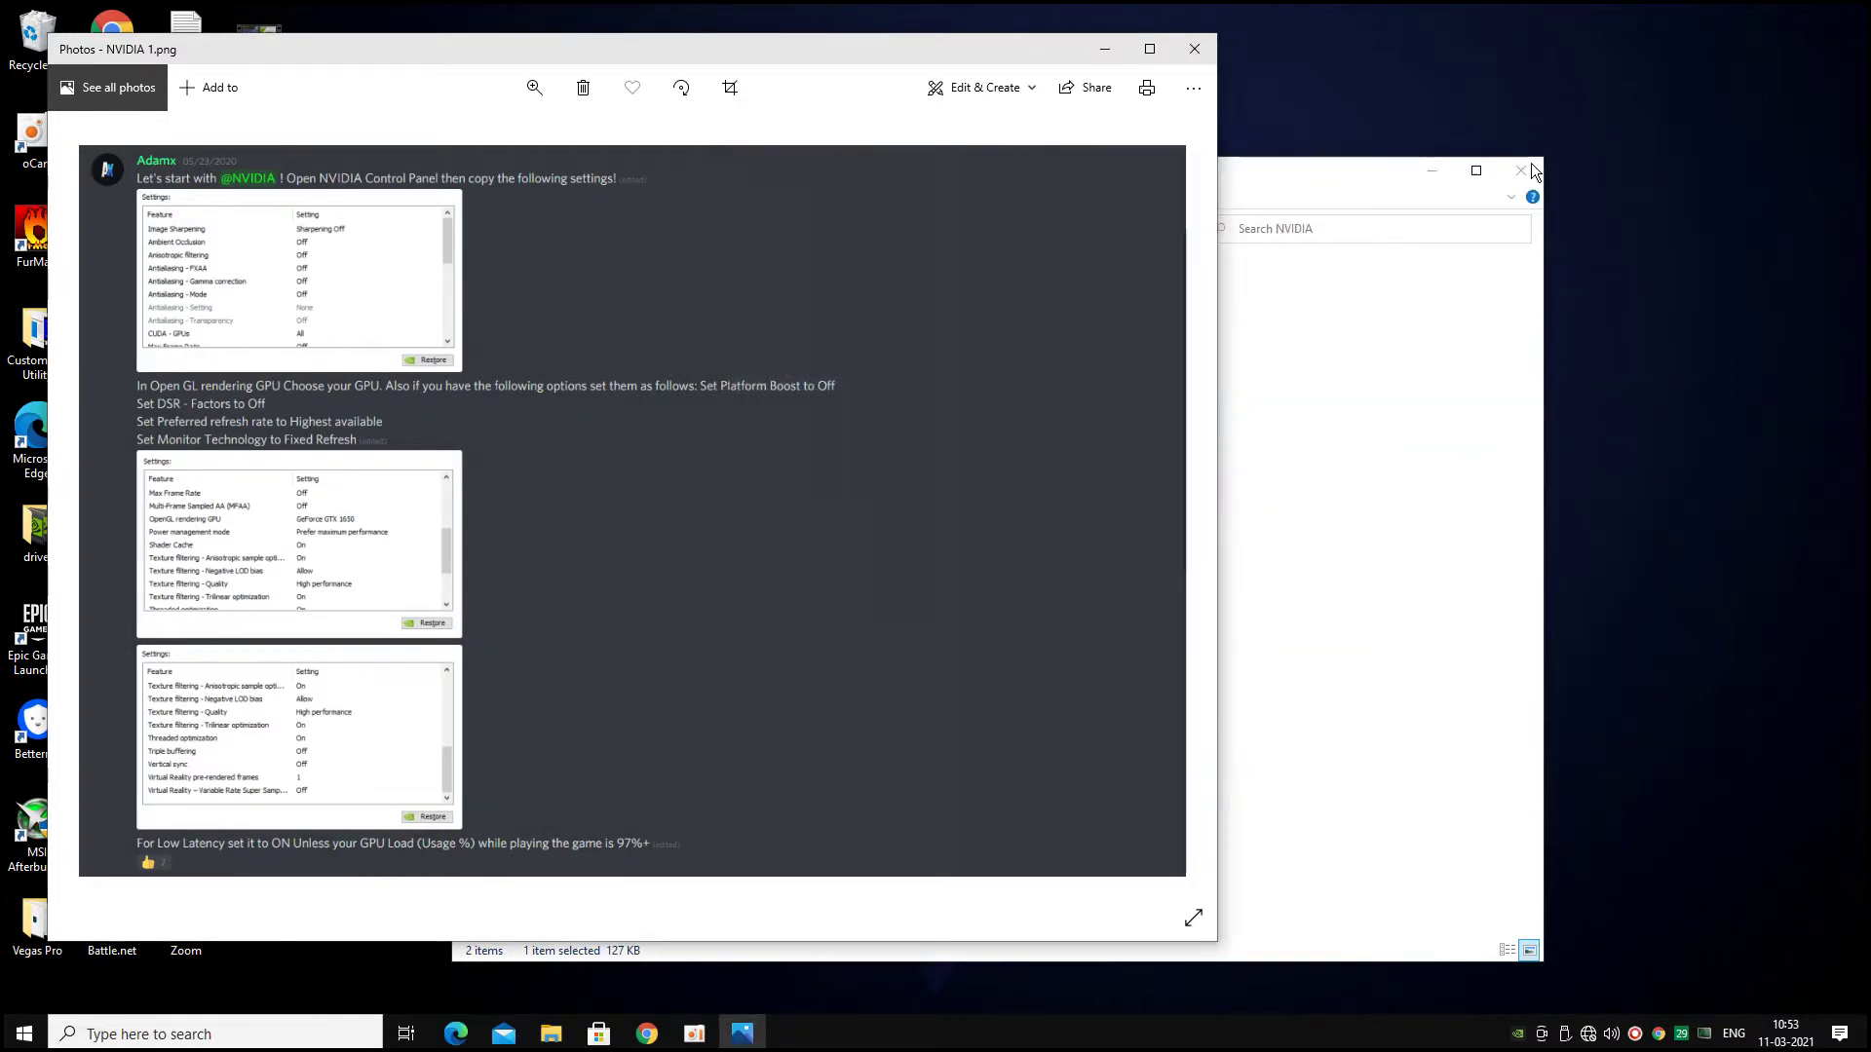
pyautogui.click(1177, 50)
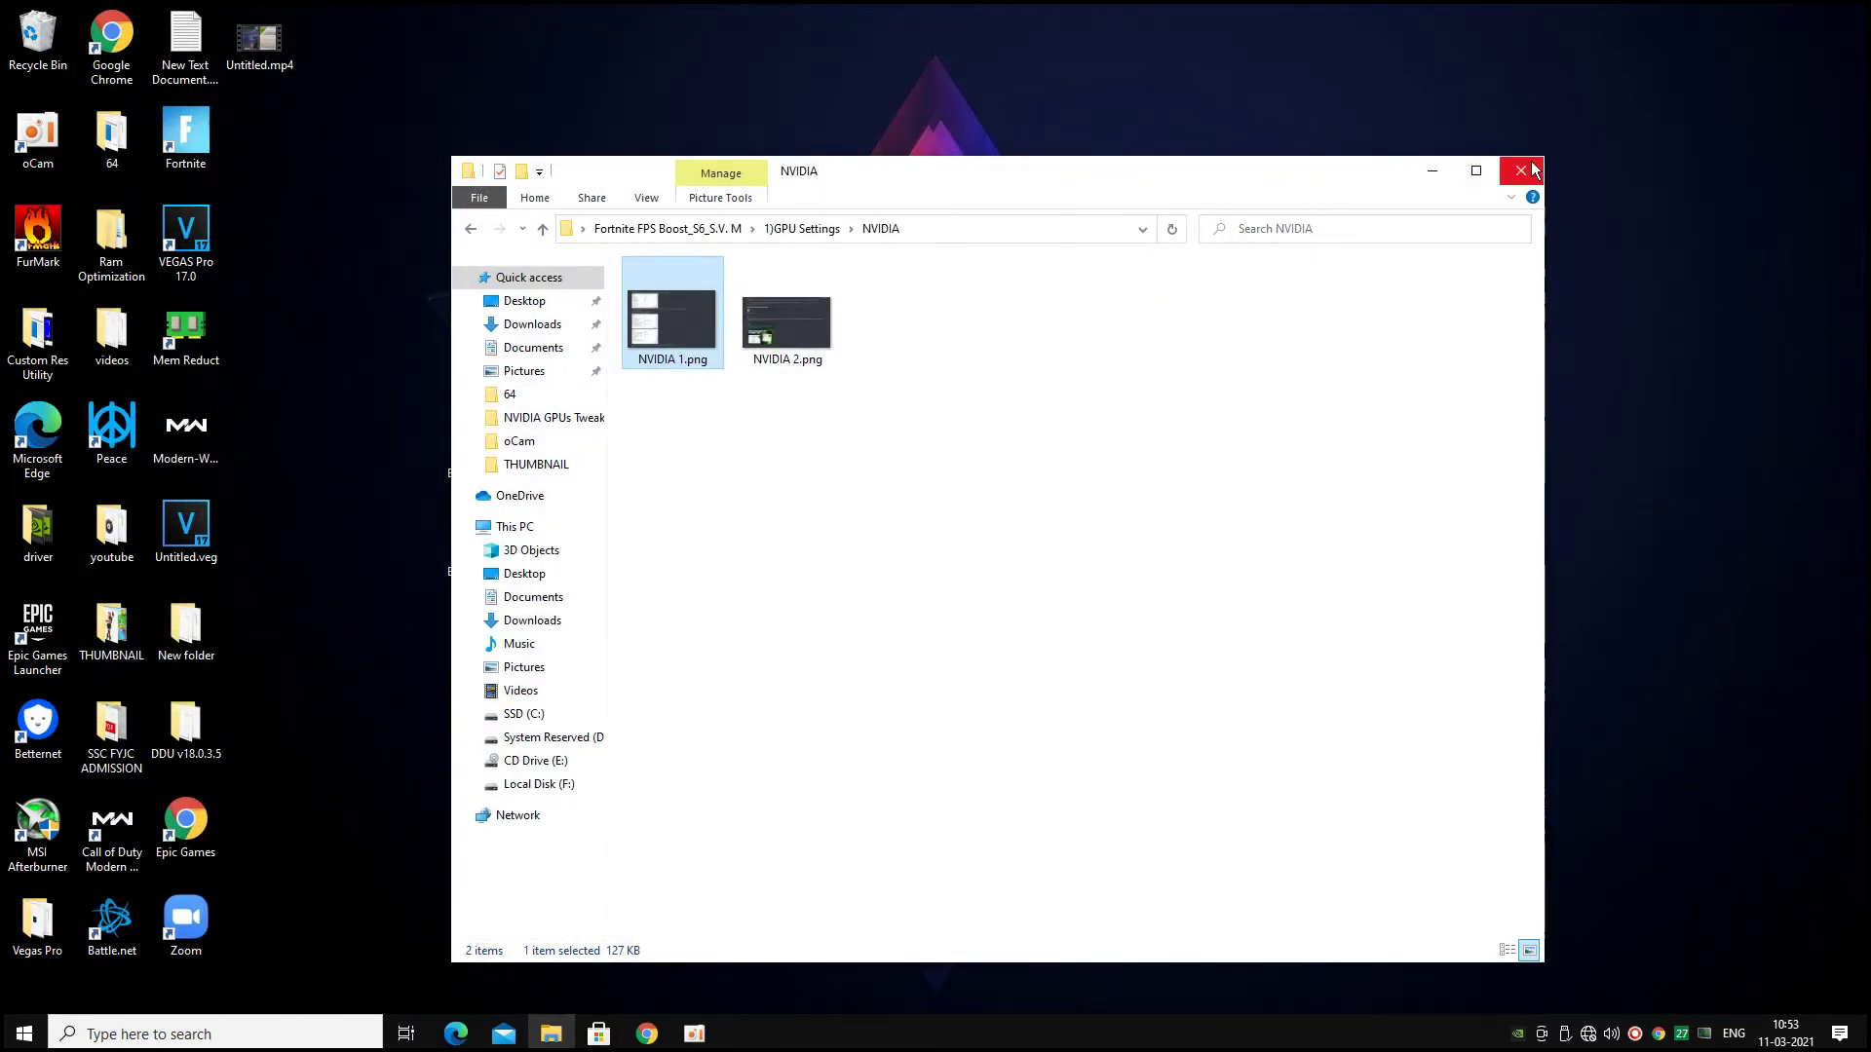
pyautogui.click(470, 228)
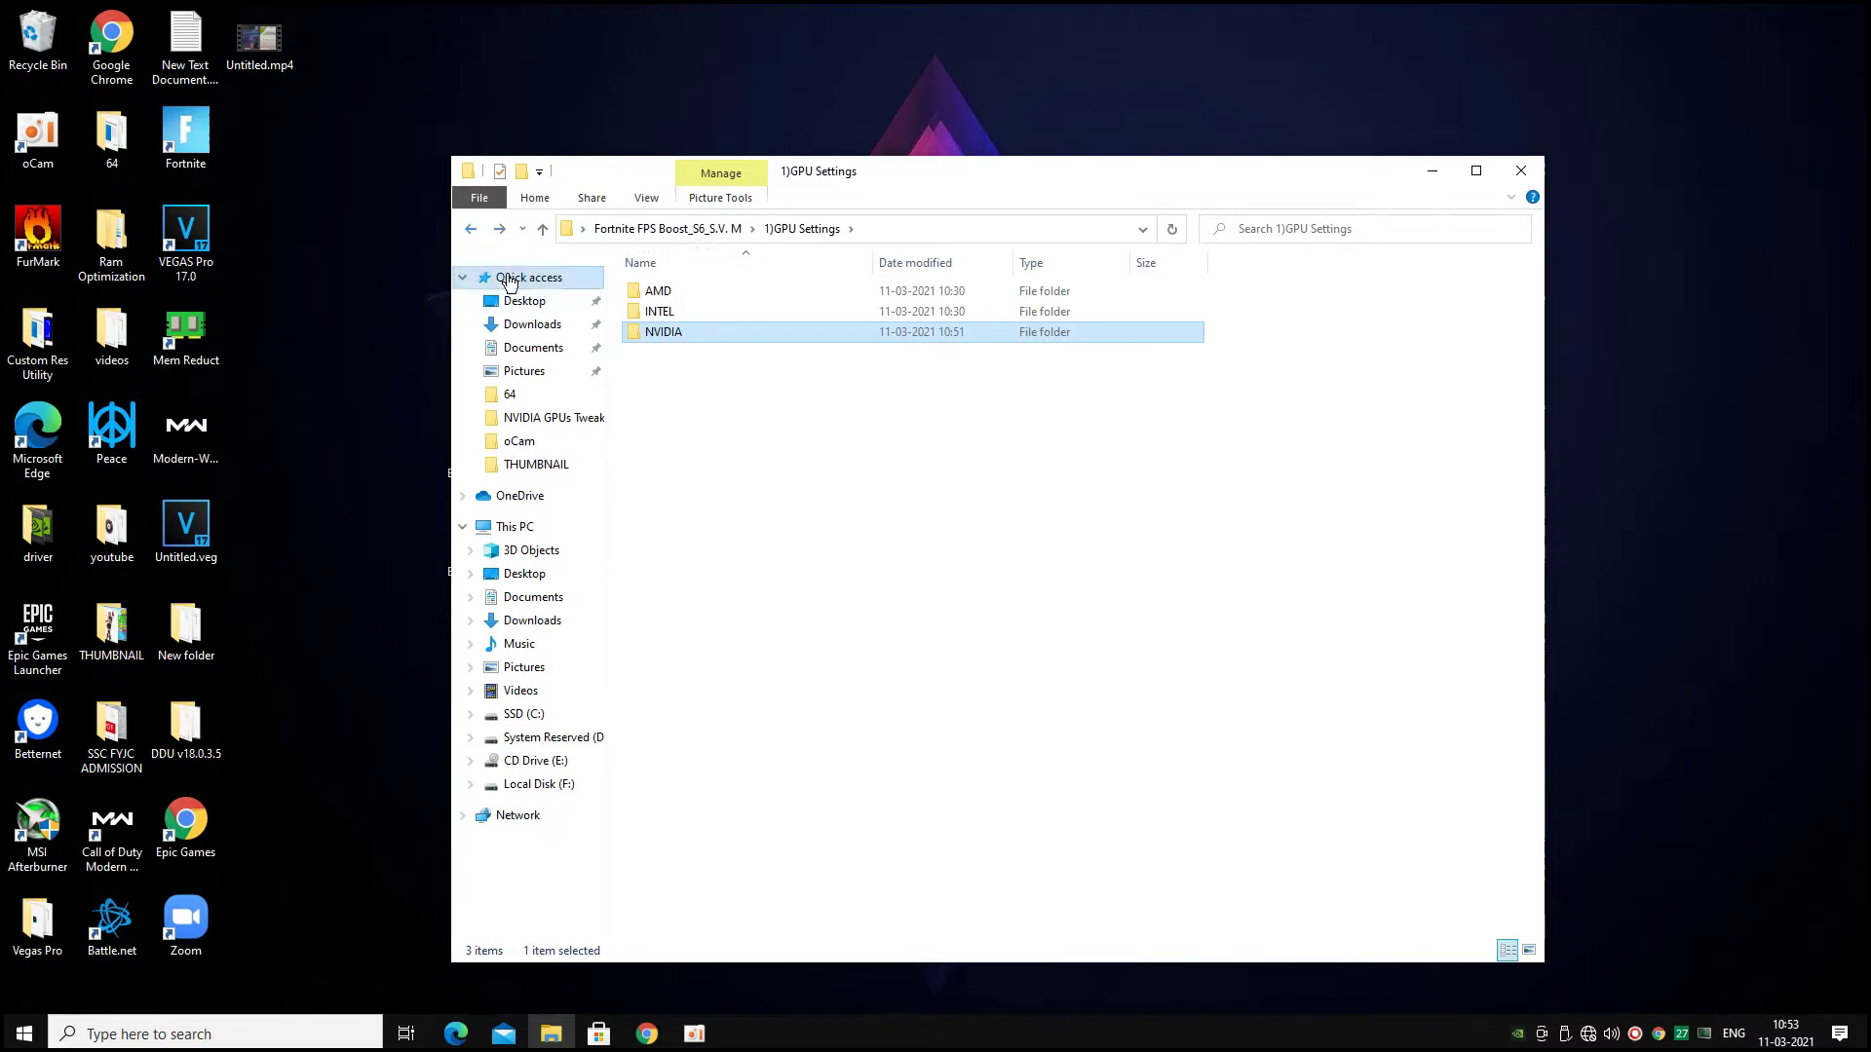
pyautogui.click(470, 228)
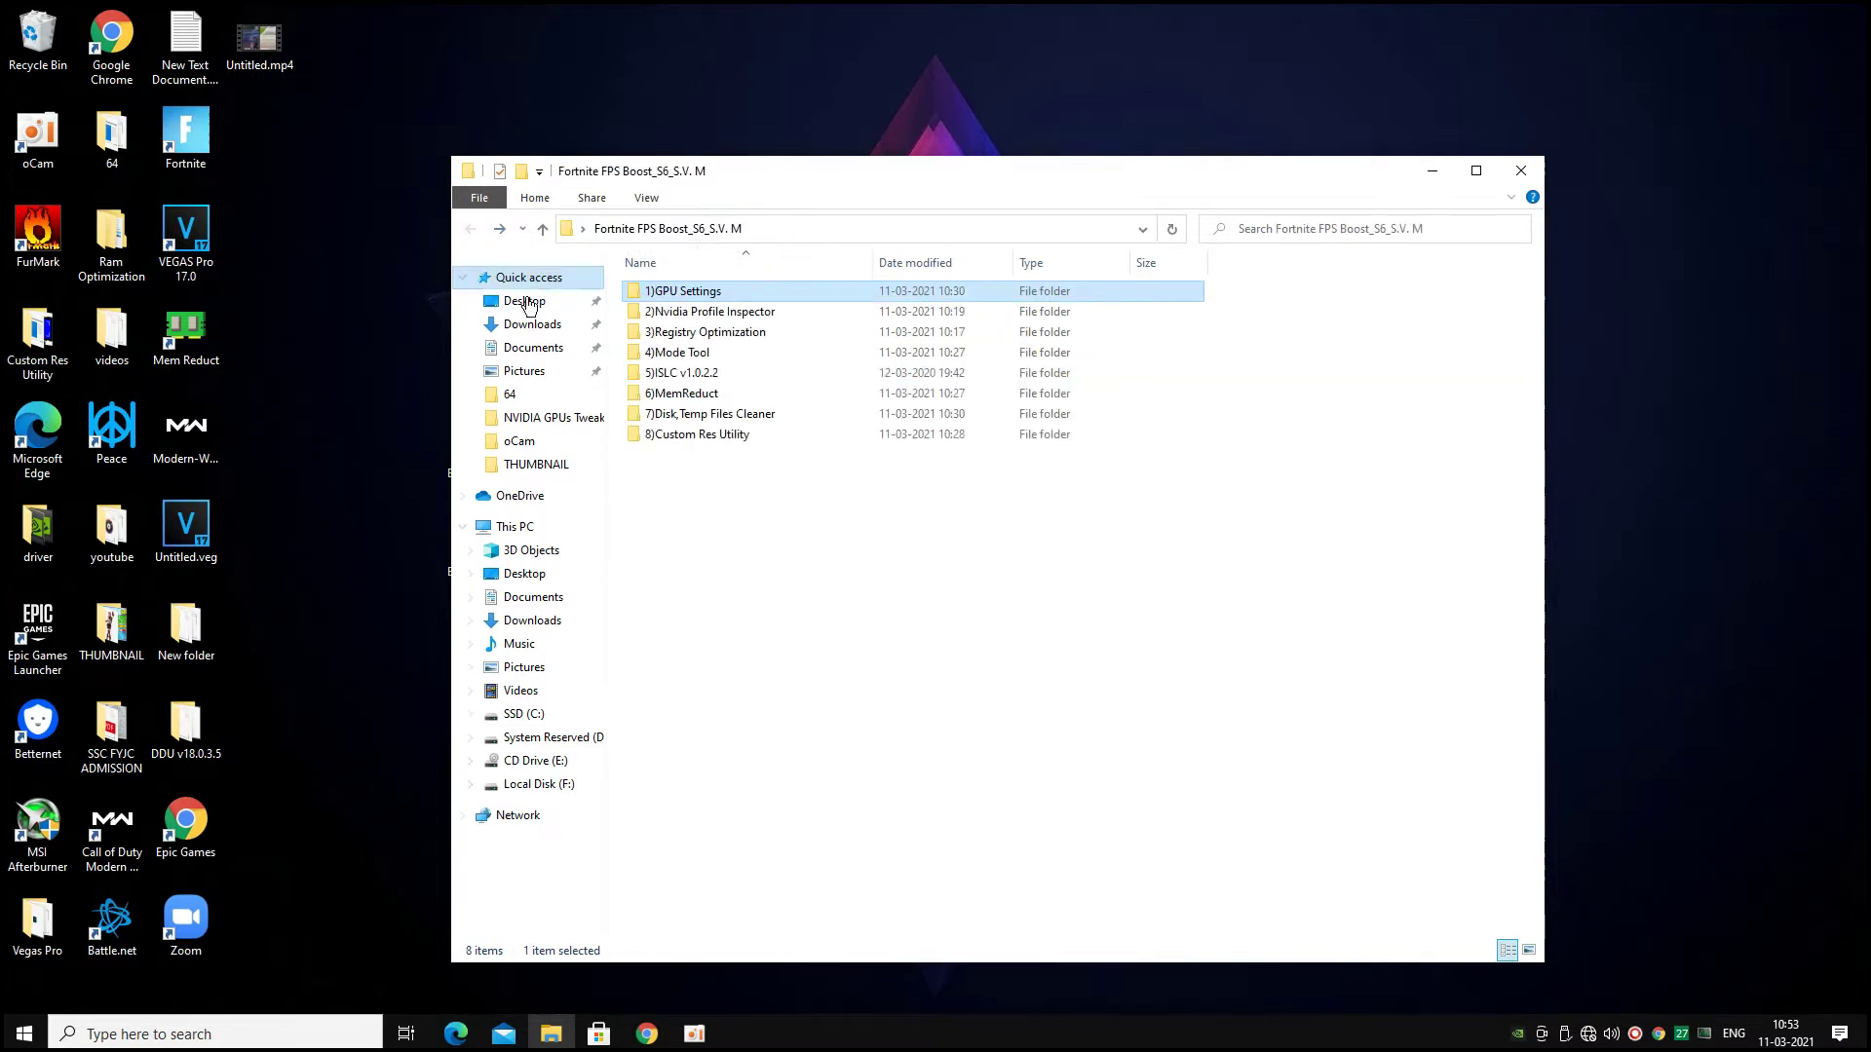
# Launch nvidiaProfileInspector.exe from the 2)Nvidia Profile Inspector folder and minimize the folder window
pyautogui.doubleClick(732, 312)
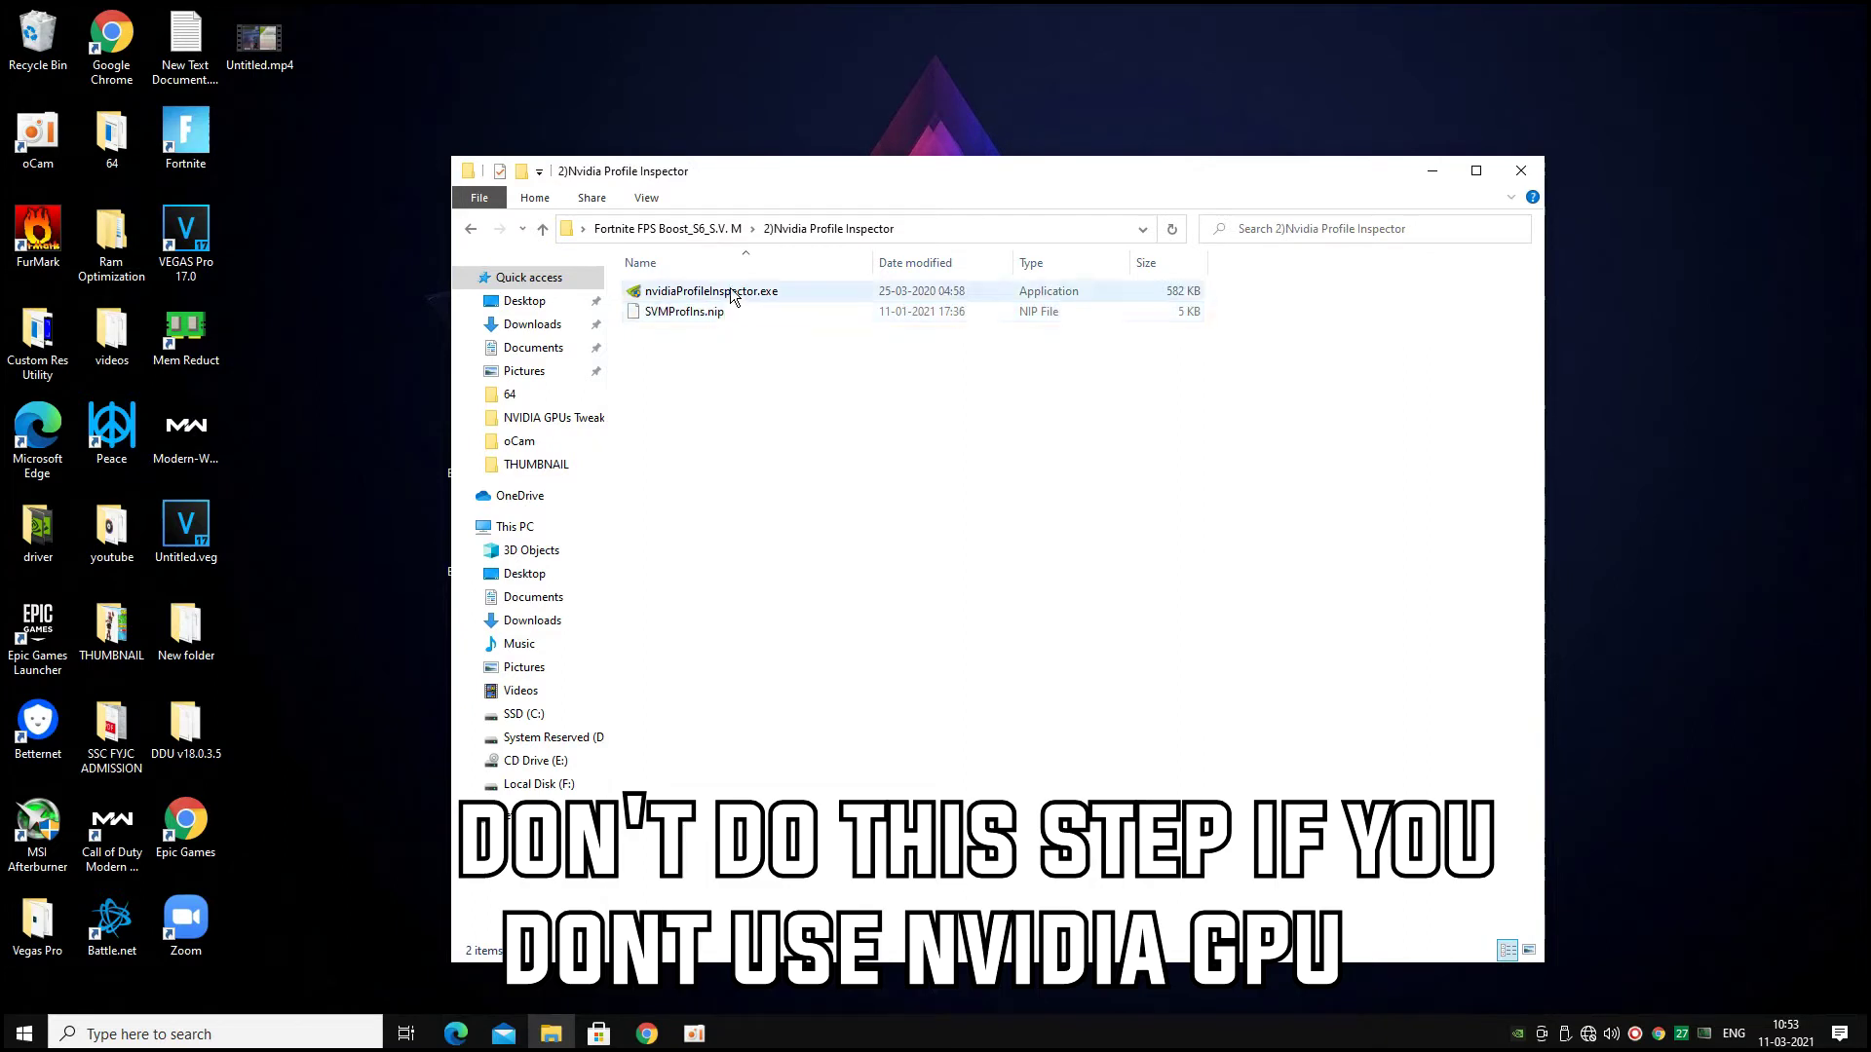
pyautogui.click(732, 293)
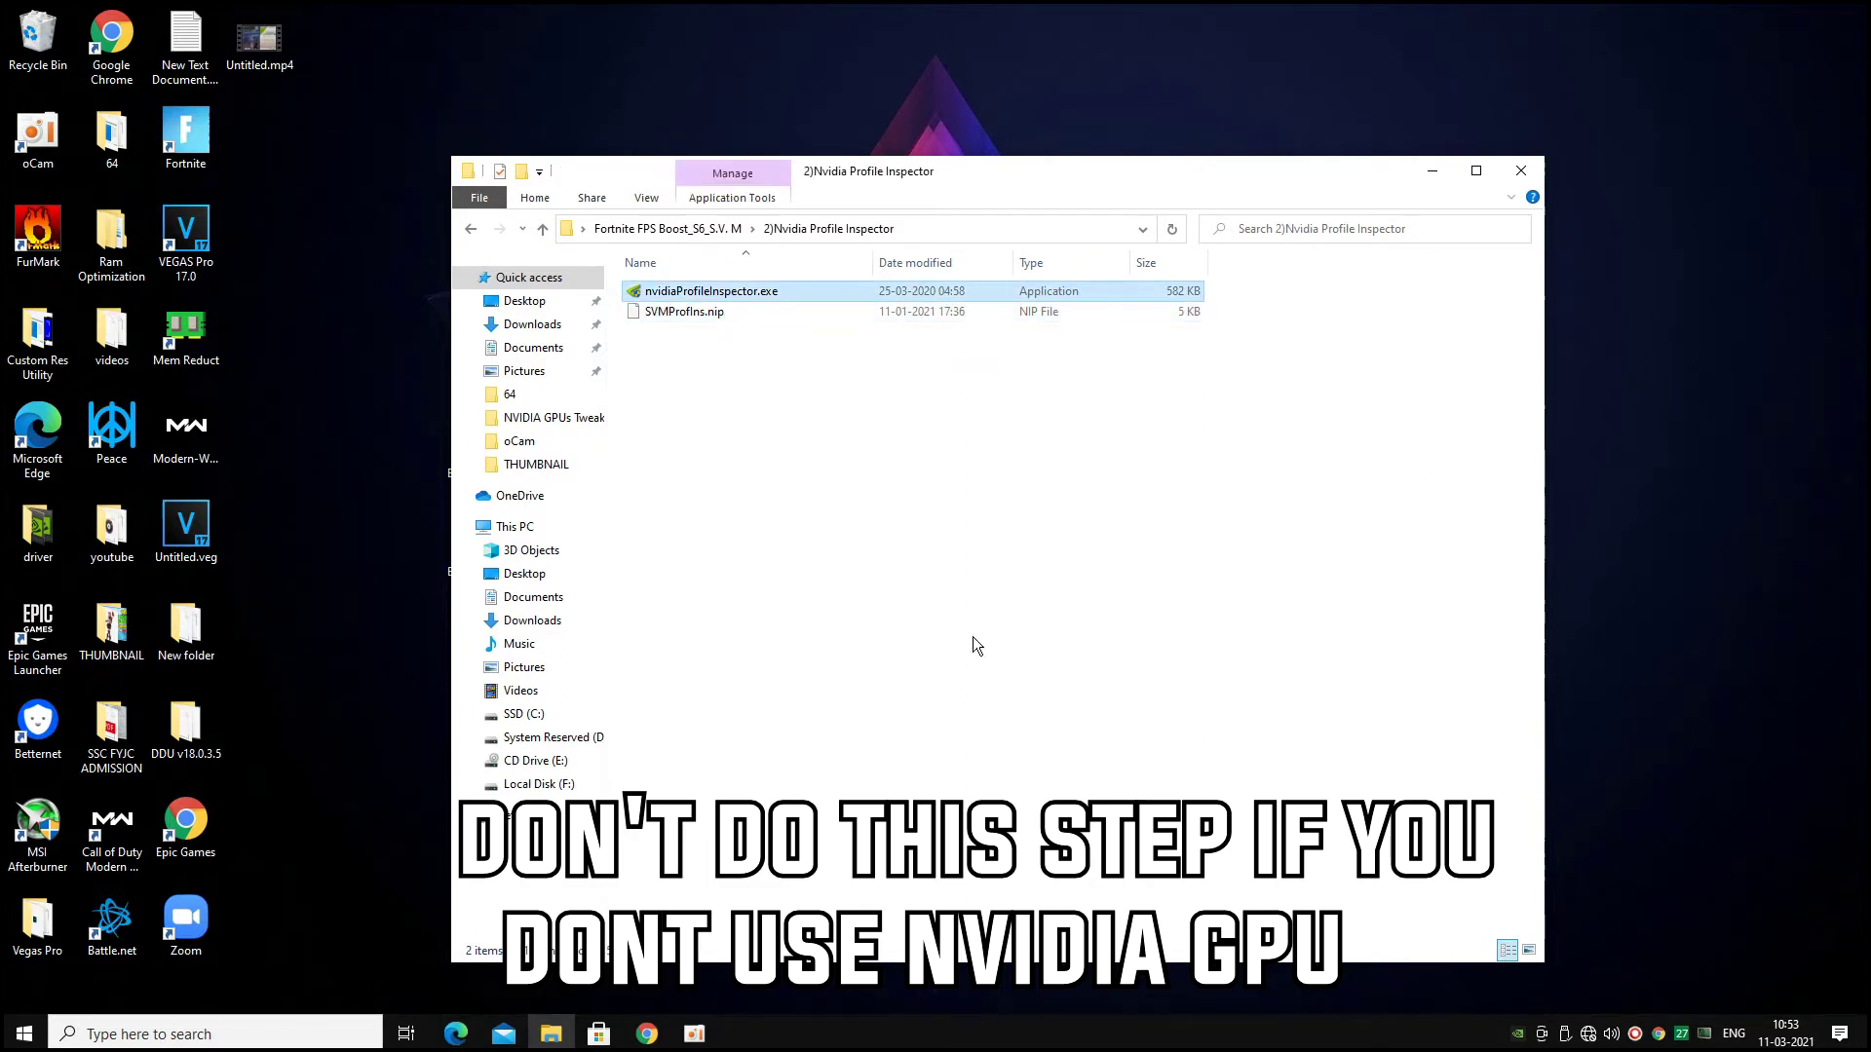
pyautogui.rightClick(757, 298)
pyautogui.click(815, 330)
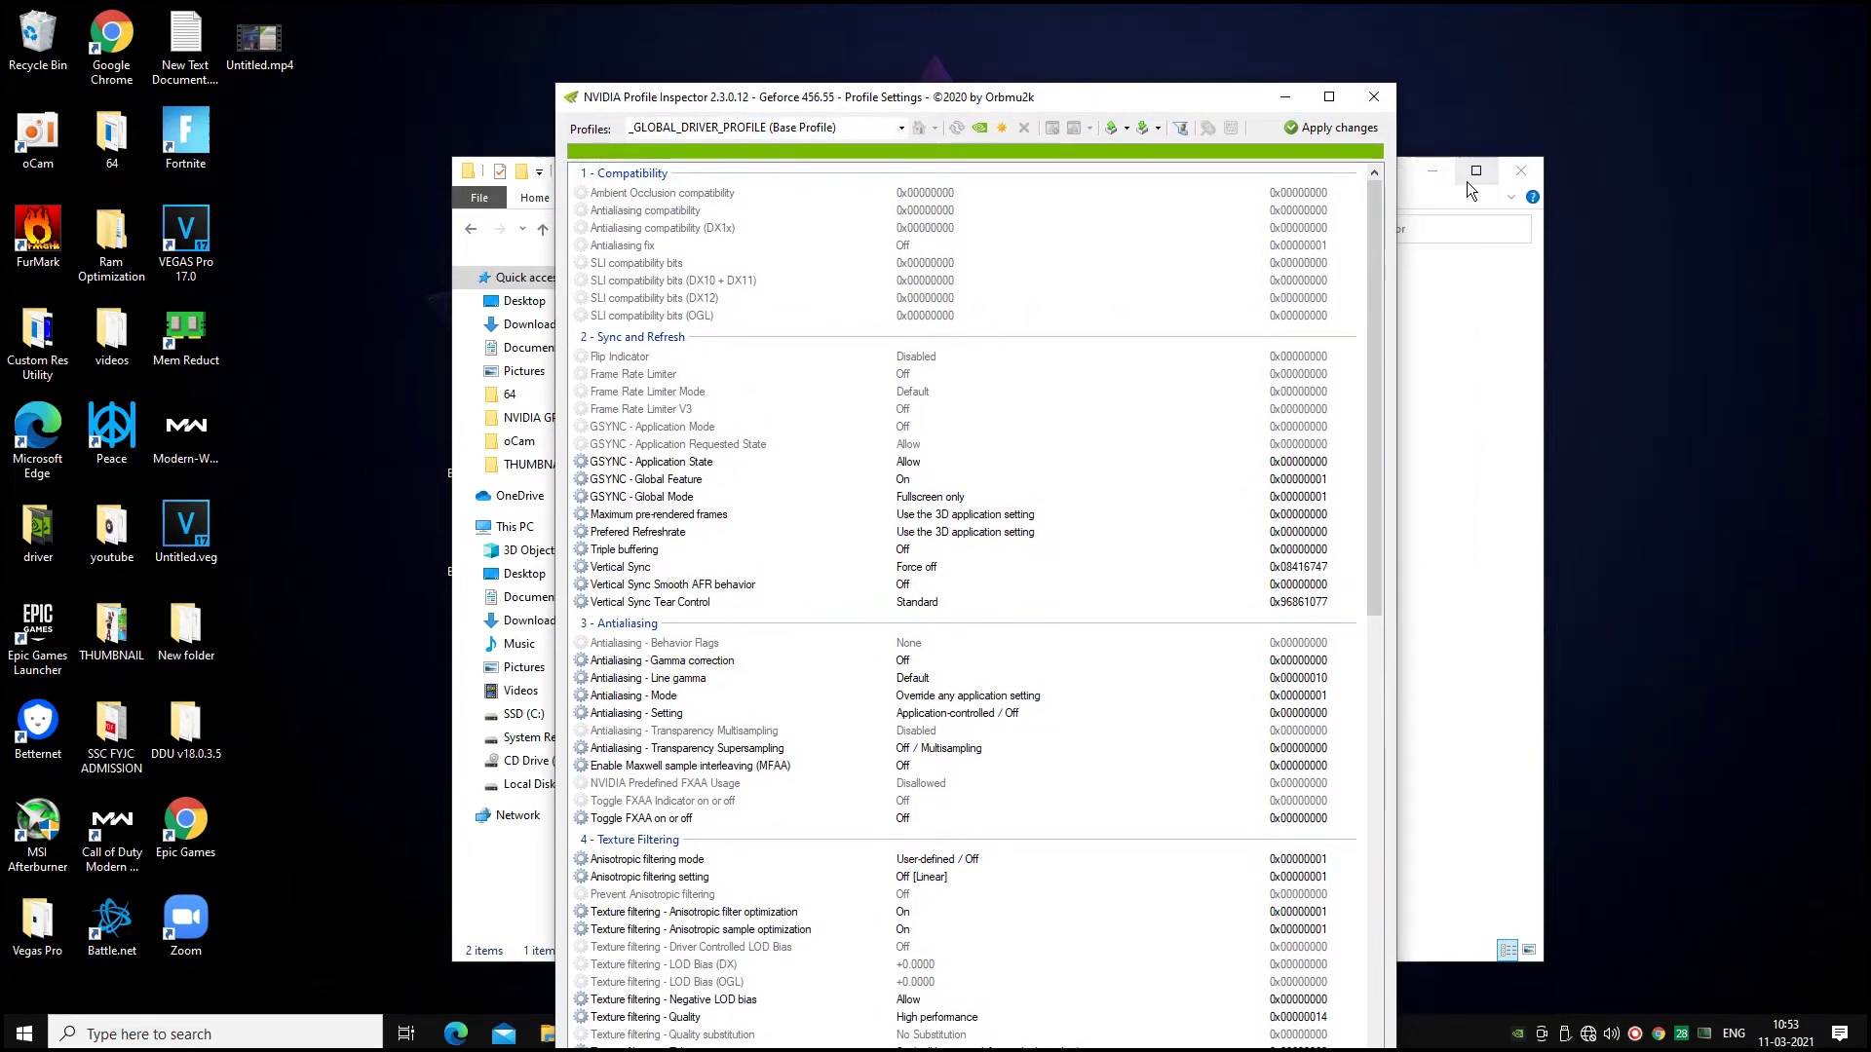
pyautogui.click(1435, 171)
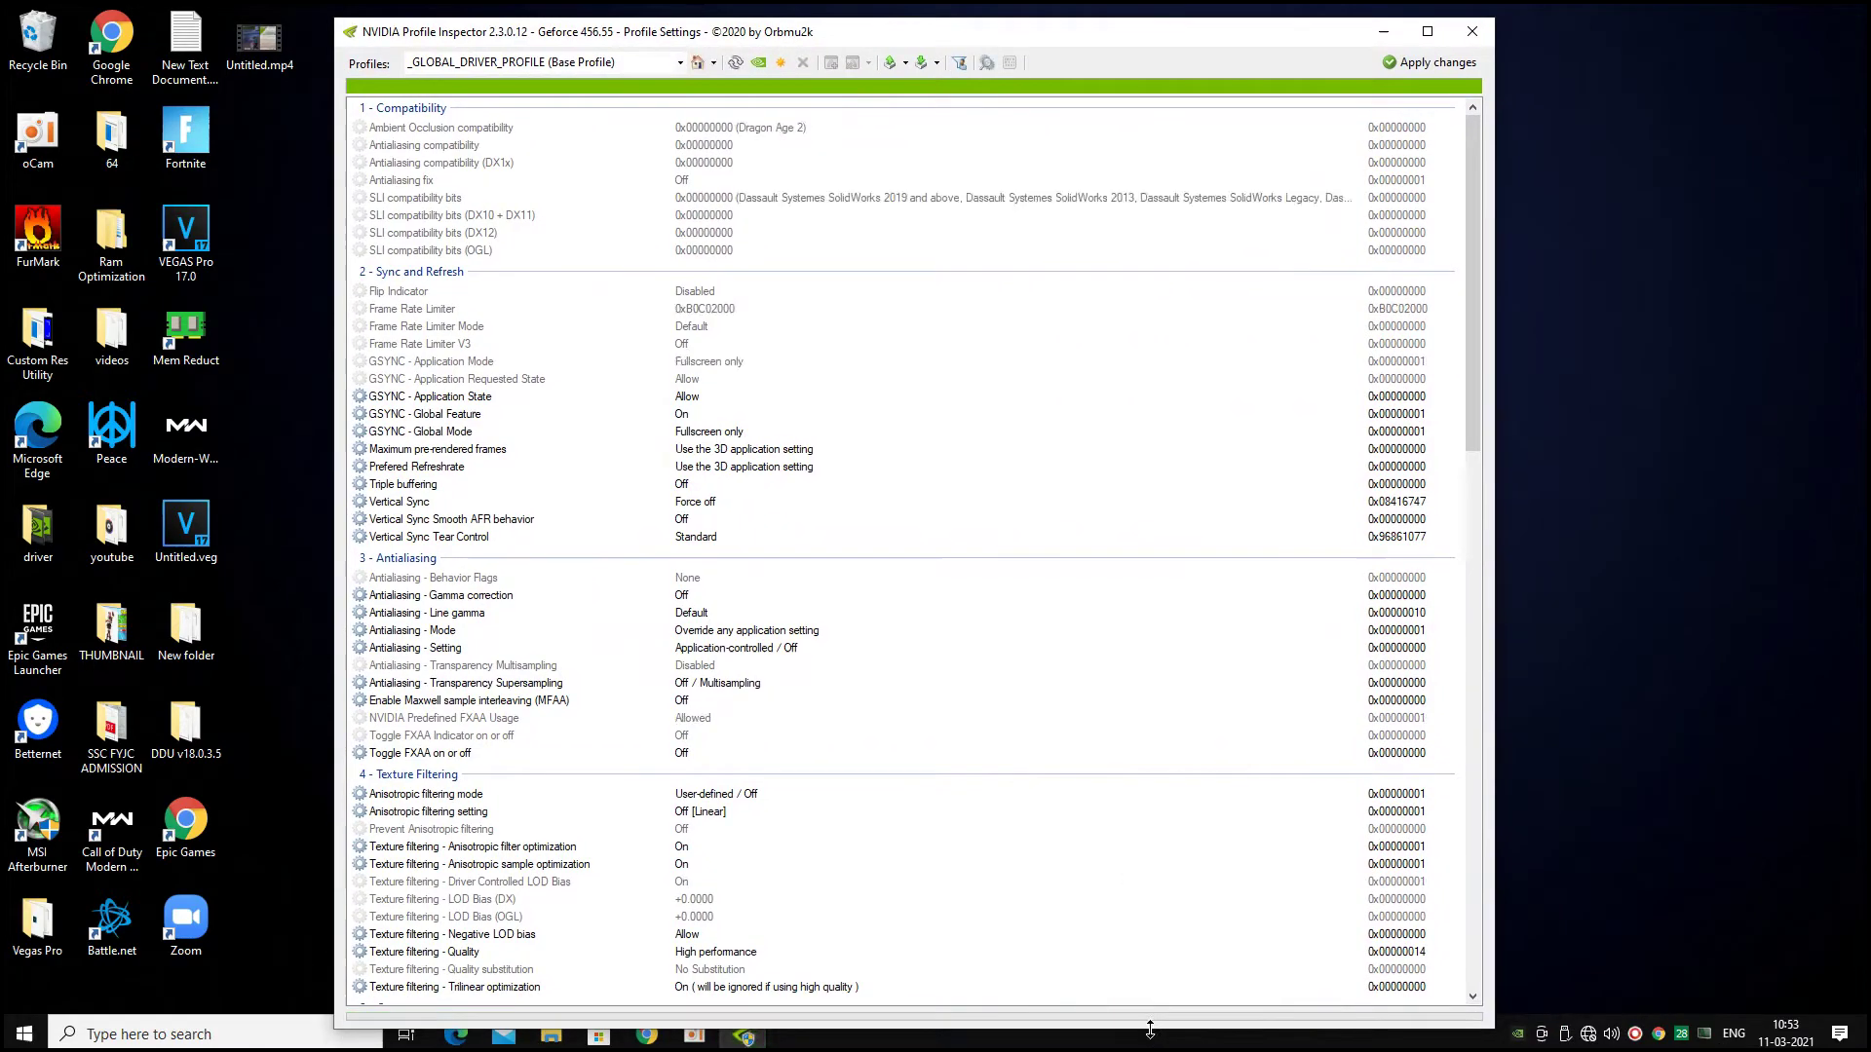
# Load the Fortnite profile in NVIDIA Profile Inspector in place of the global driver profile
pyautogui.moveTo(1147, 1026); pyautogui.dragTo(1138, 852)
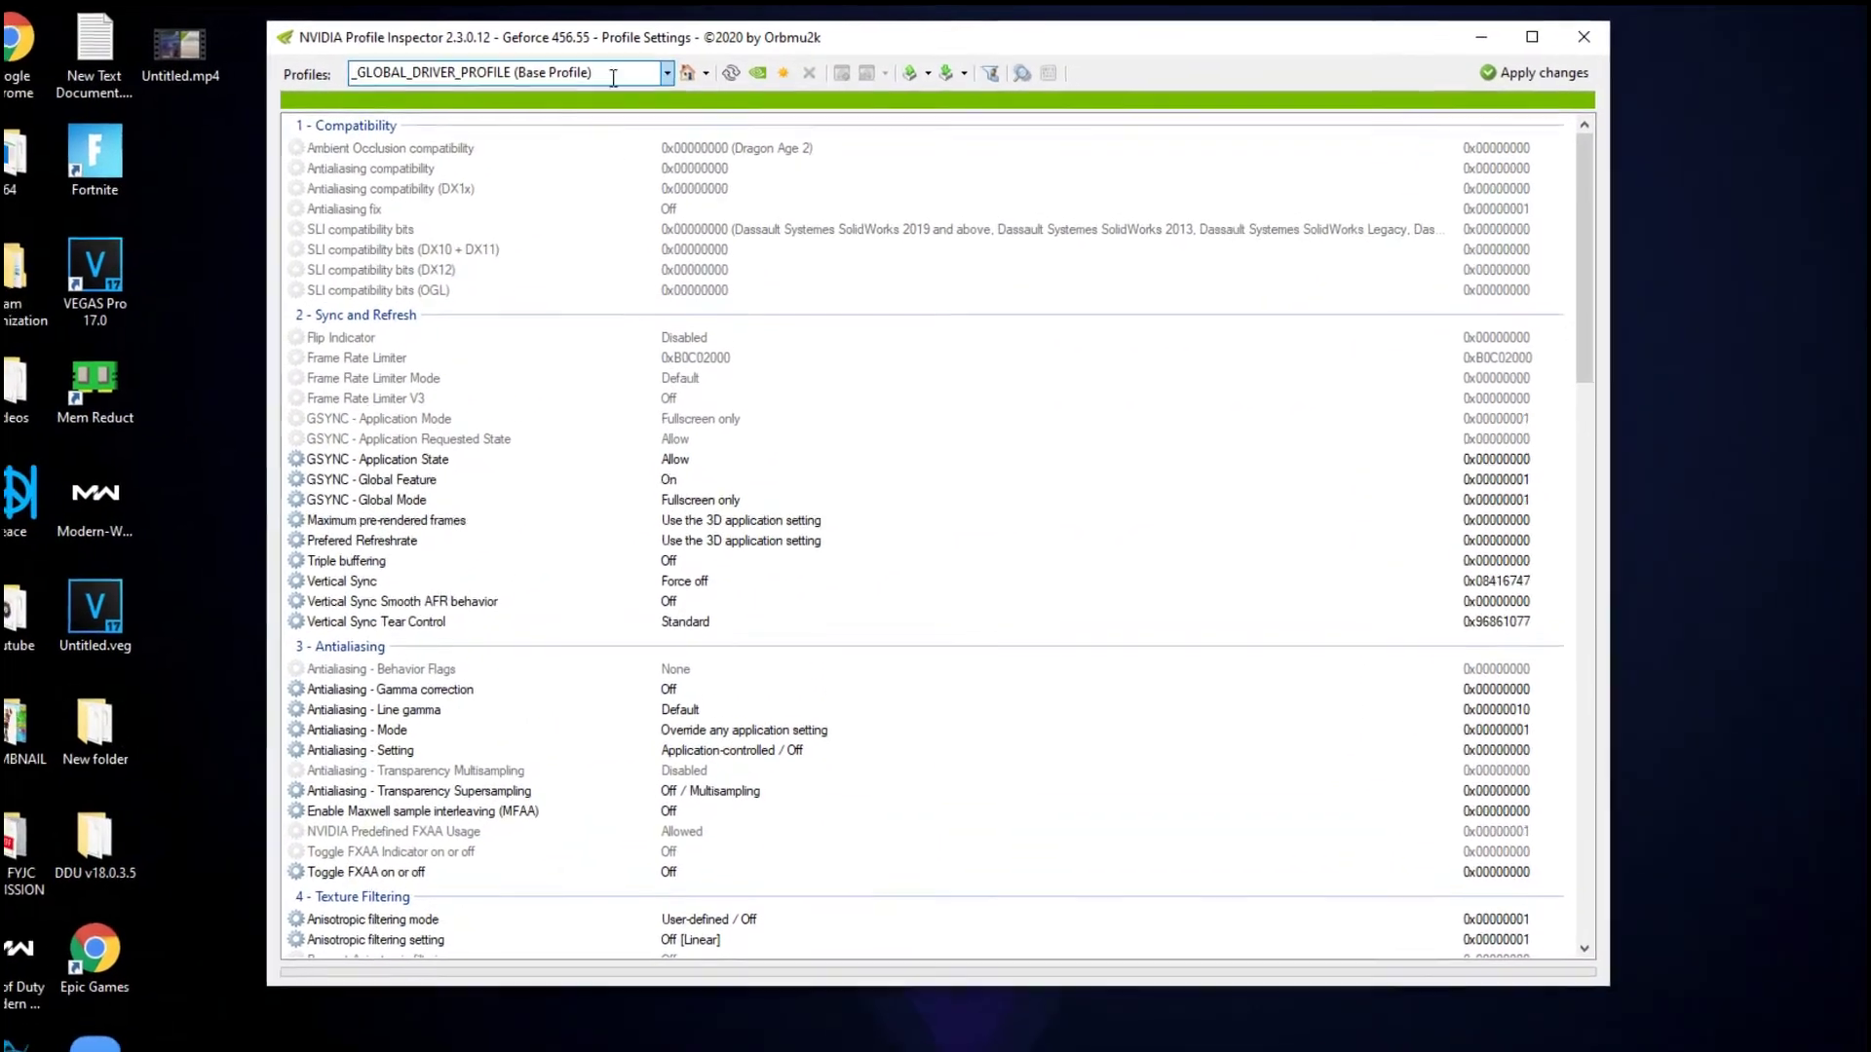
pyautogui.click(655, 83)
pyautogui.click(585, 82)
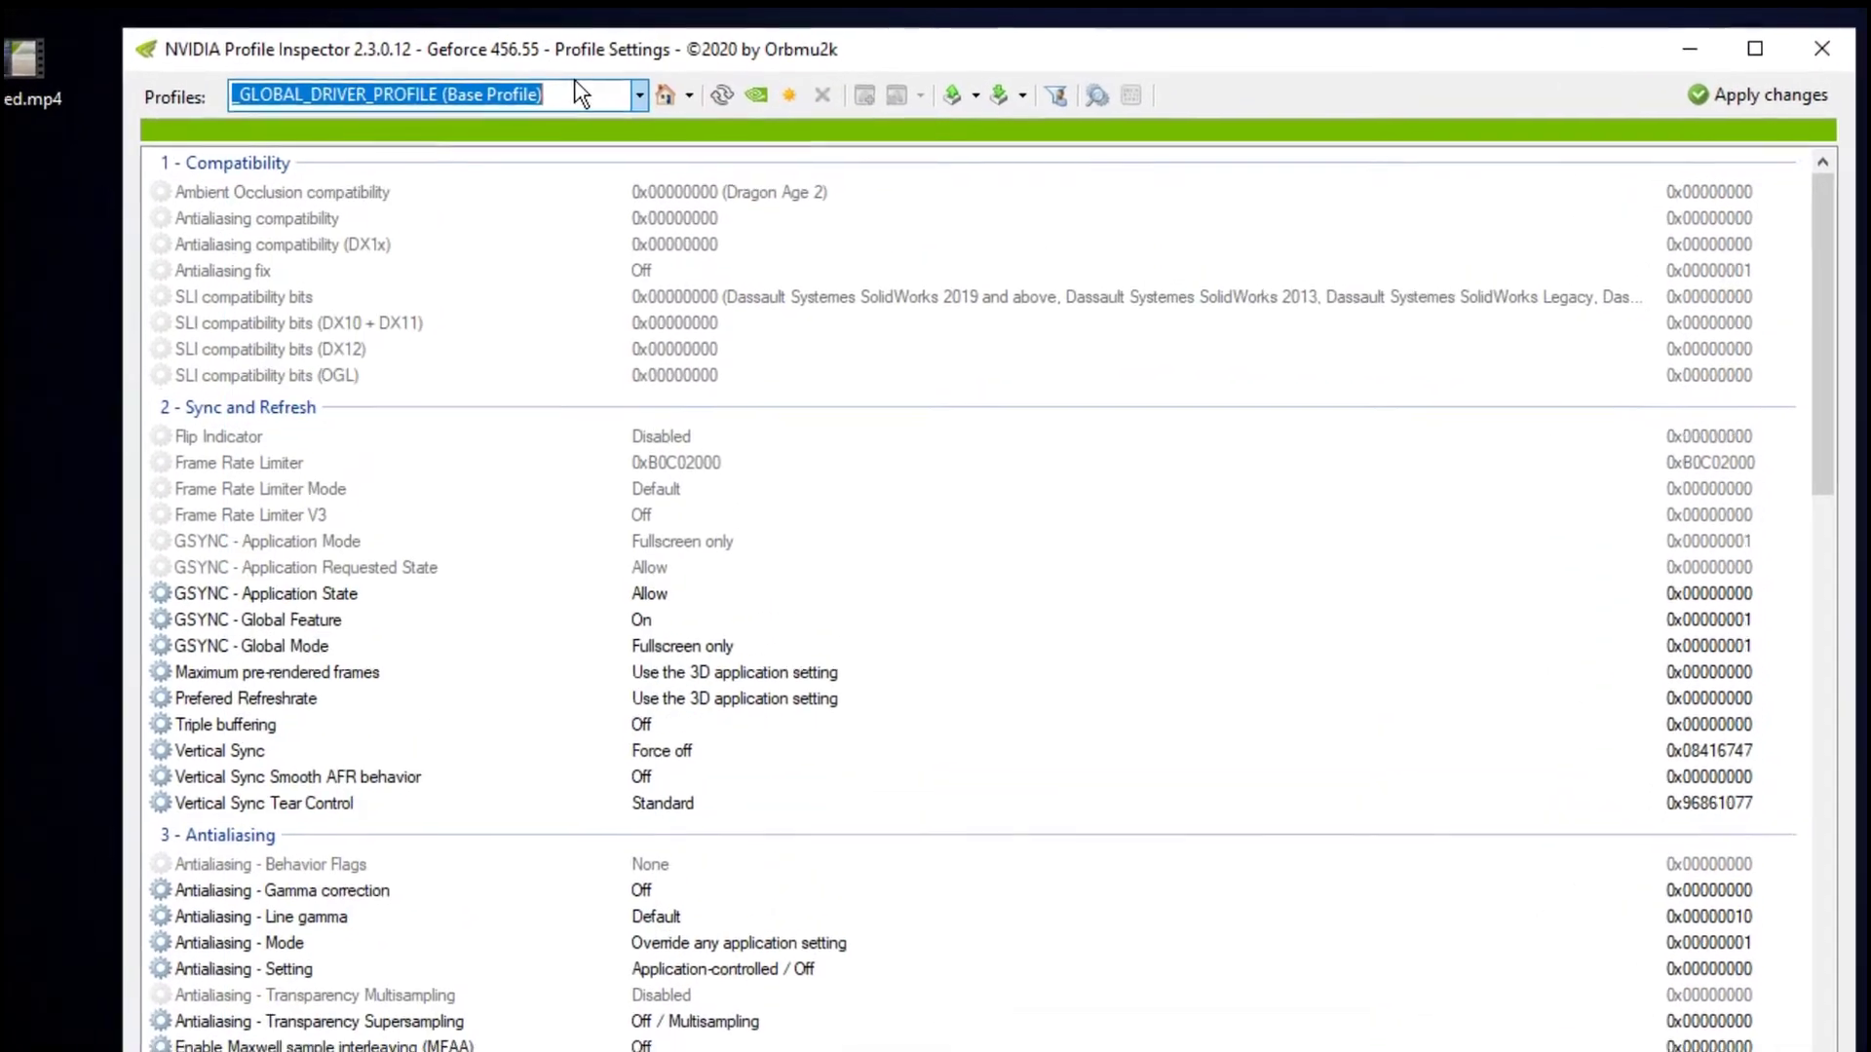
pyautogui.write('Fort')
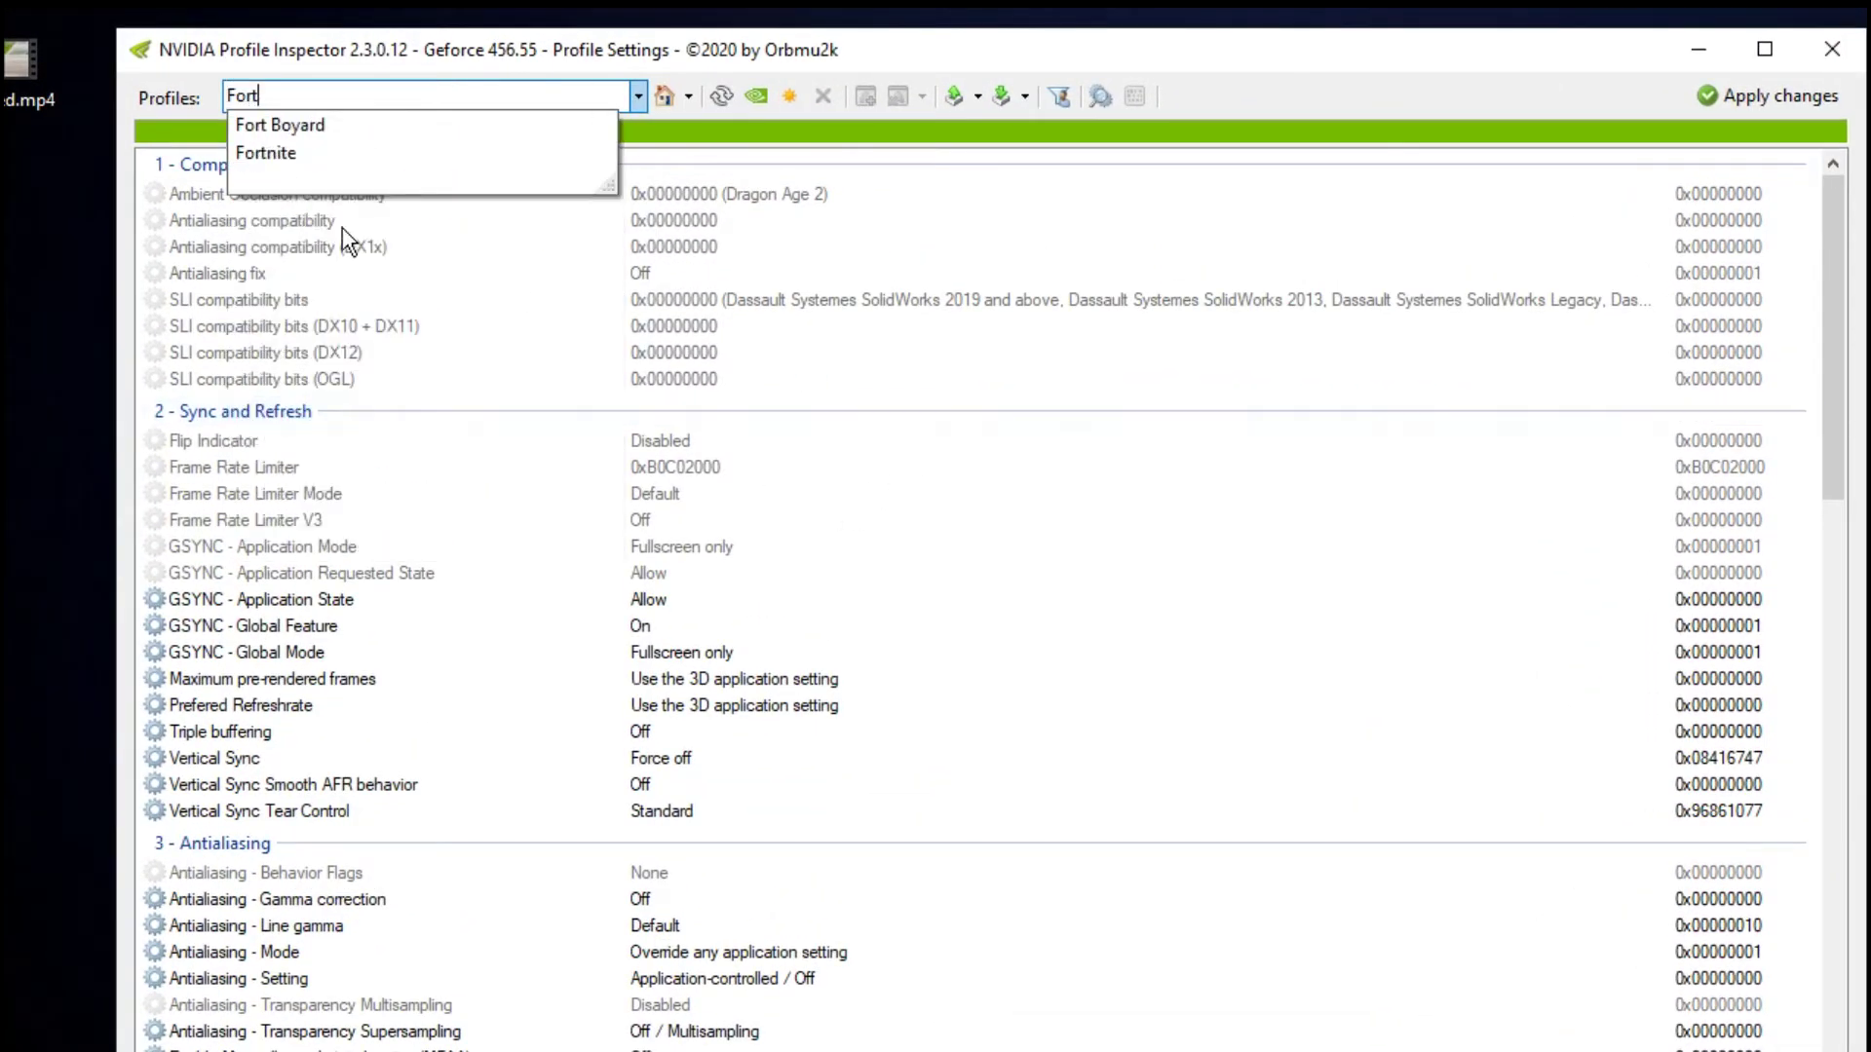
pyautogui.click(267, 153)
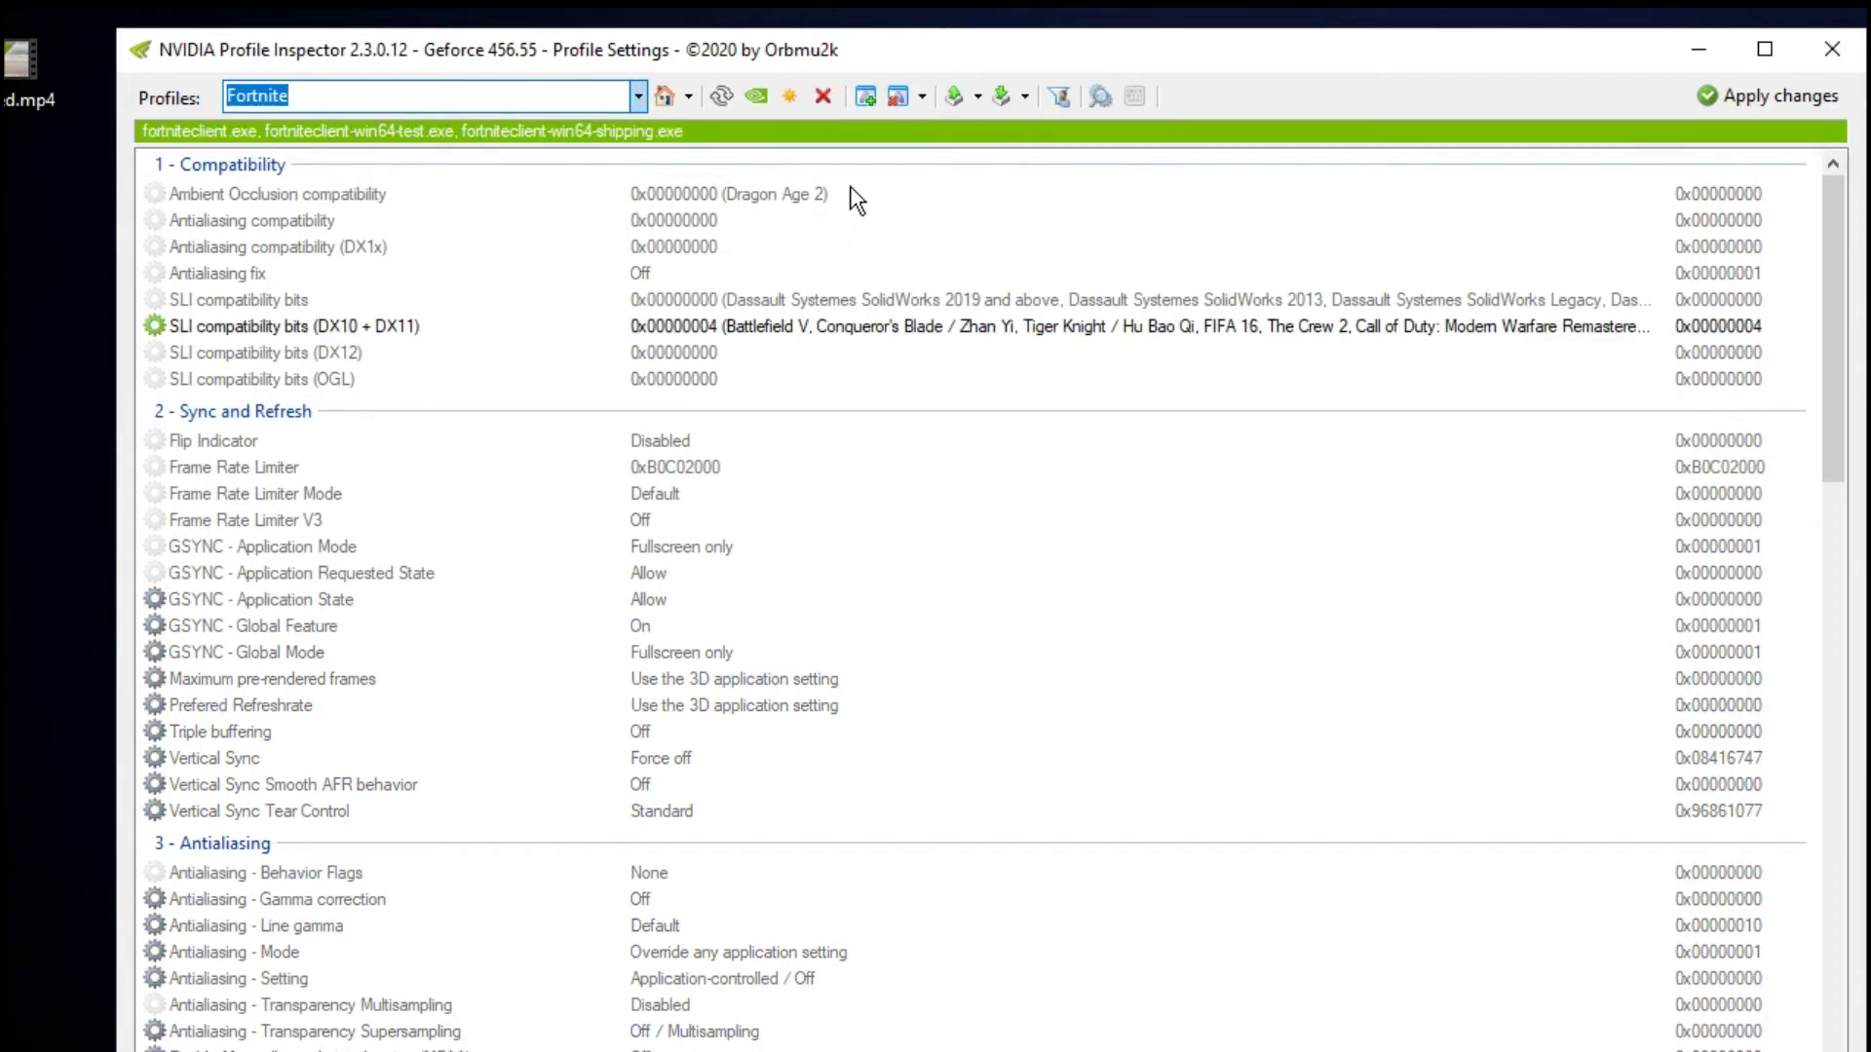
# Import SVMProfIns.nip from the 2)Nvidia Profile Inspector folder, apply the changes and close the Profile Inspector
pyautogui.click(1003, 98)
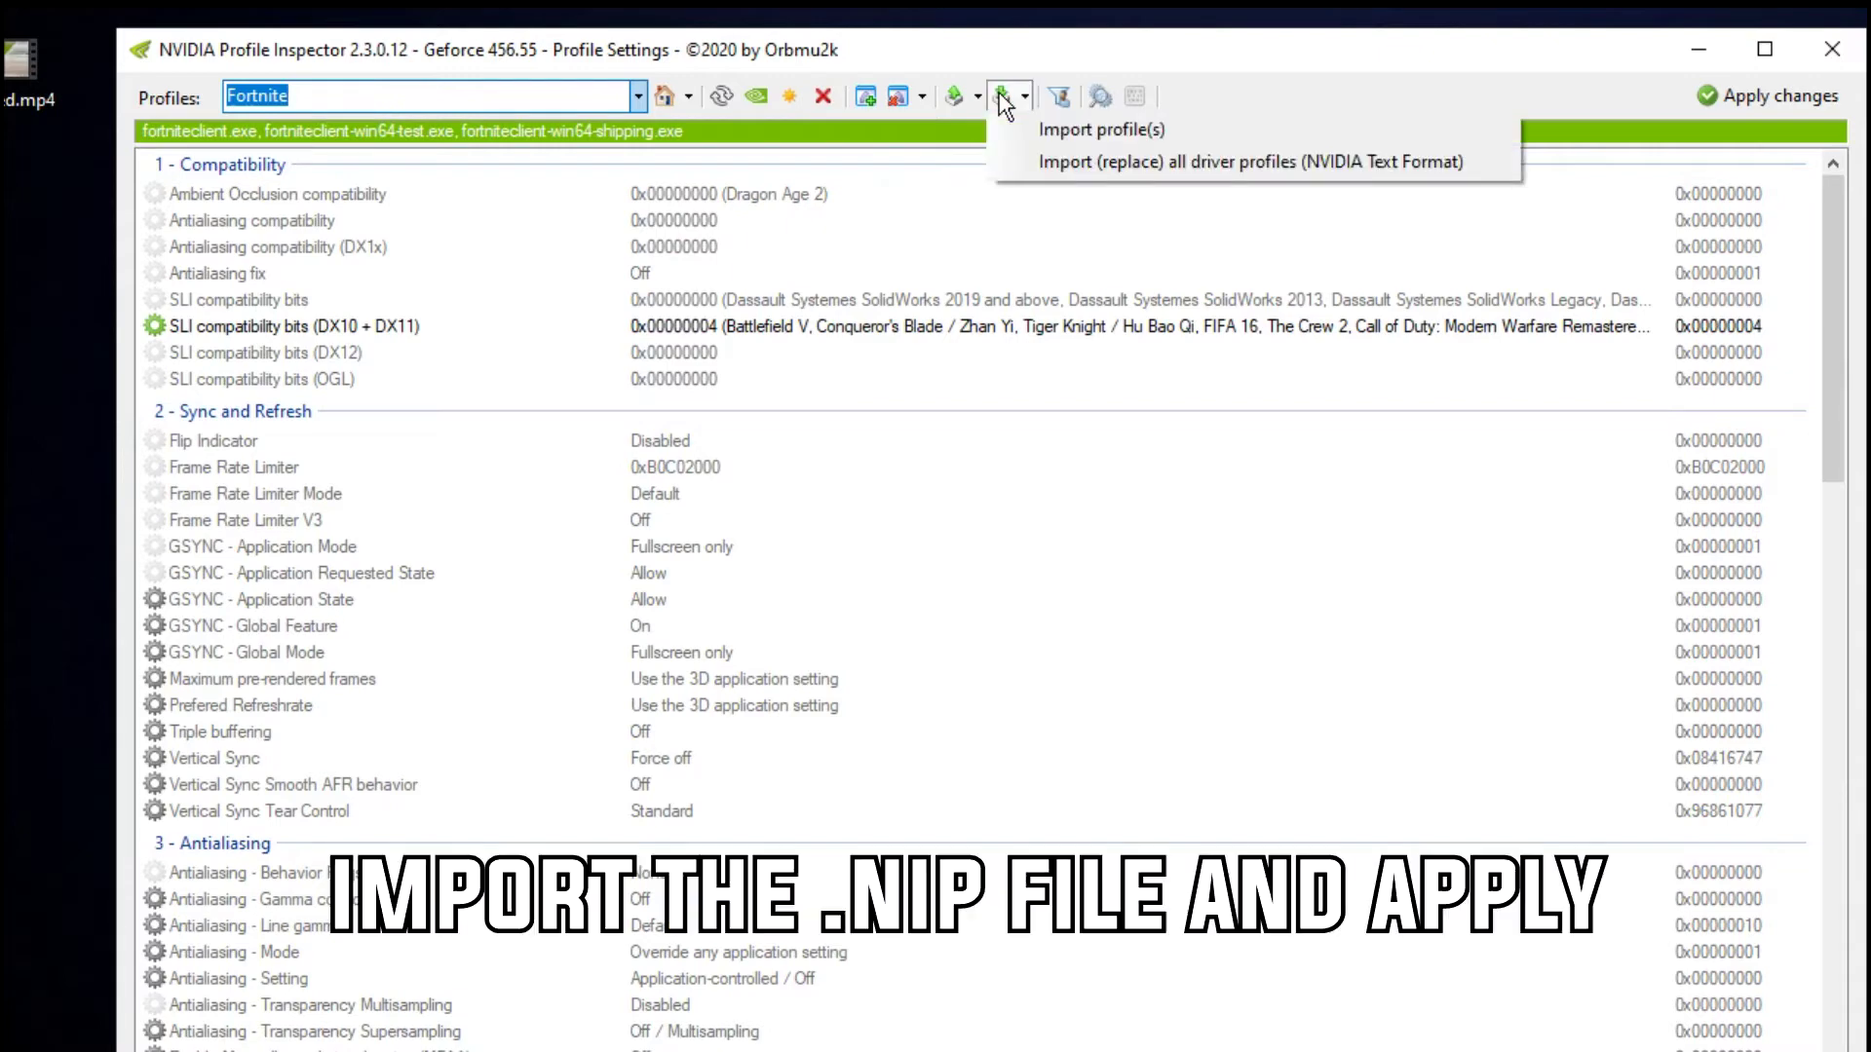
pyautogui.click(1083, 121)
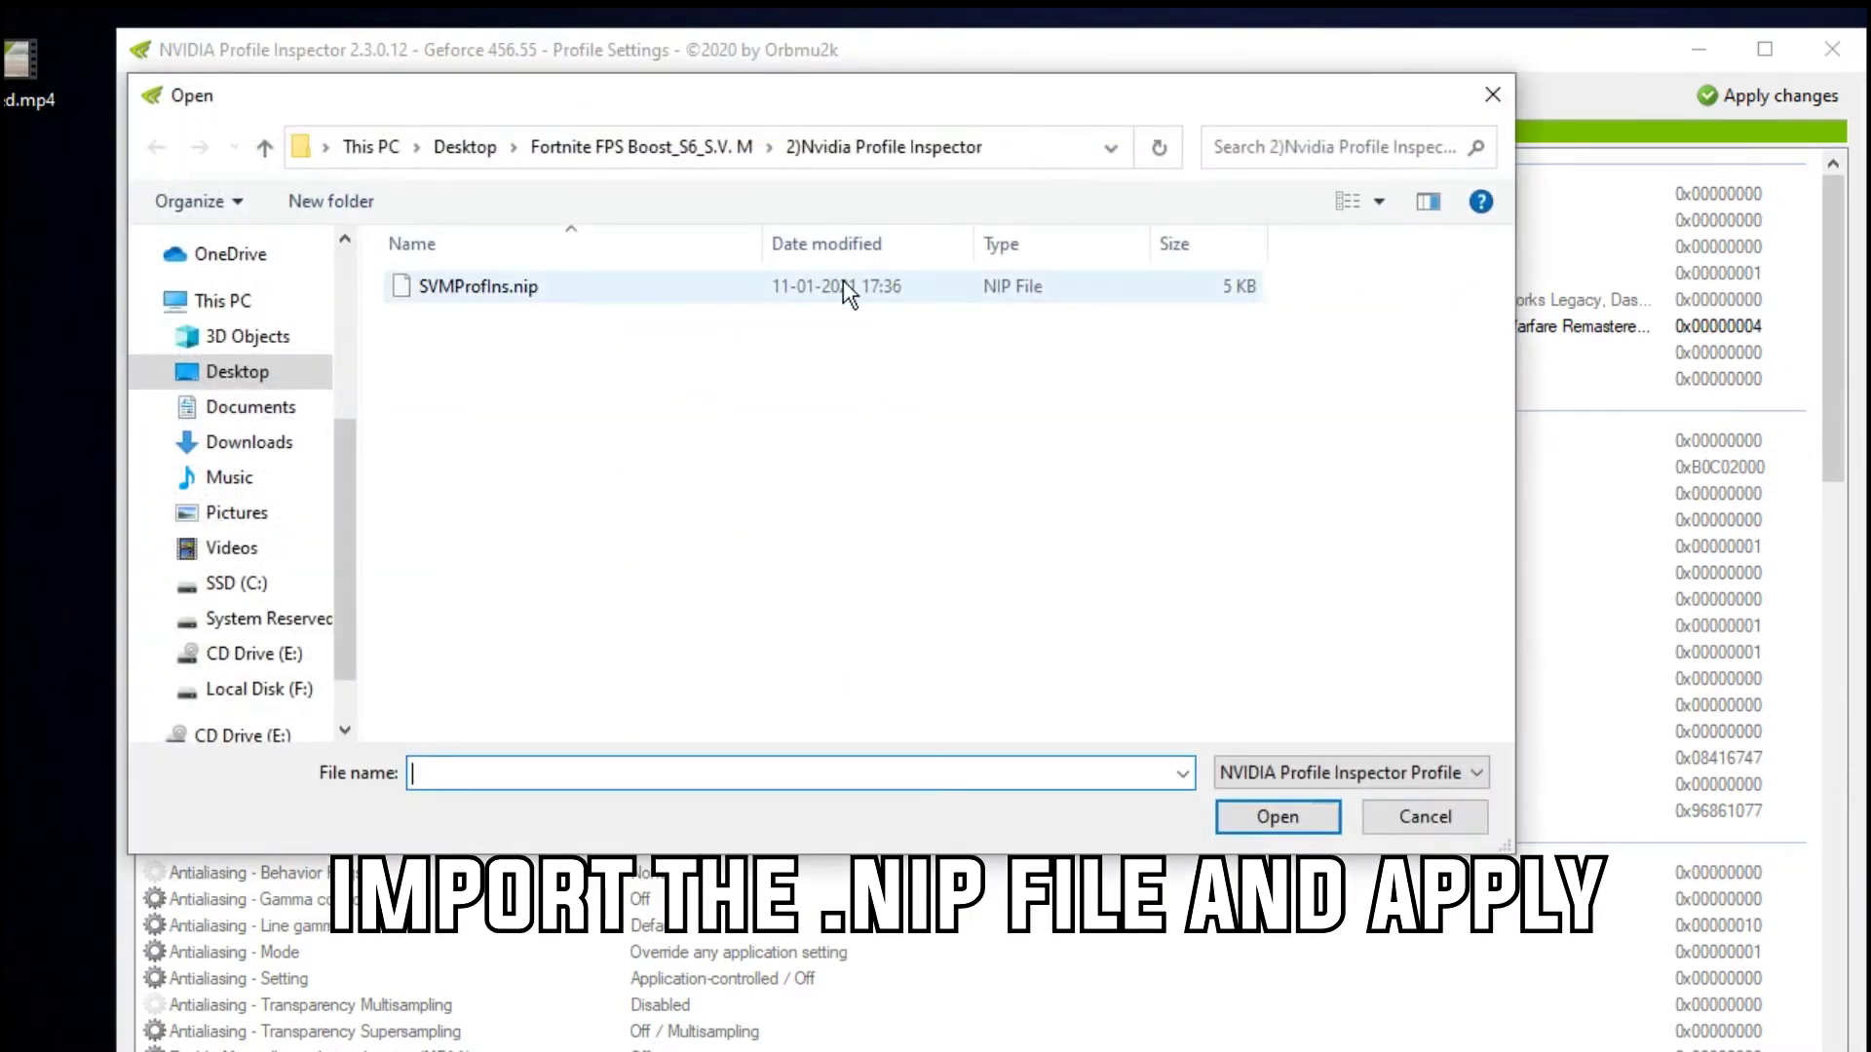
pyautogui.click(844, 286)
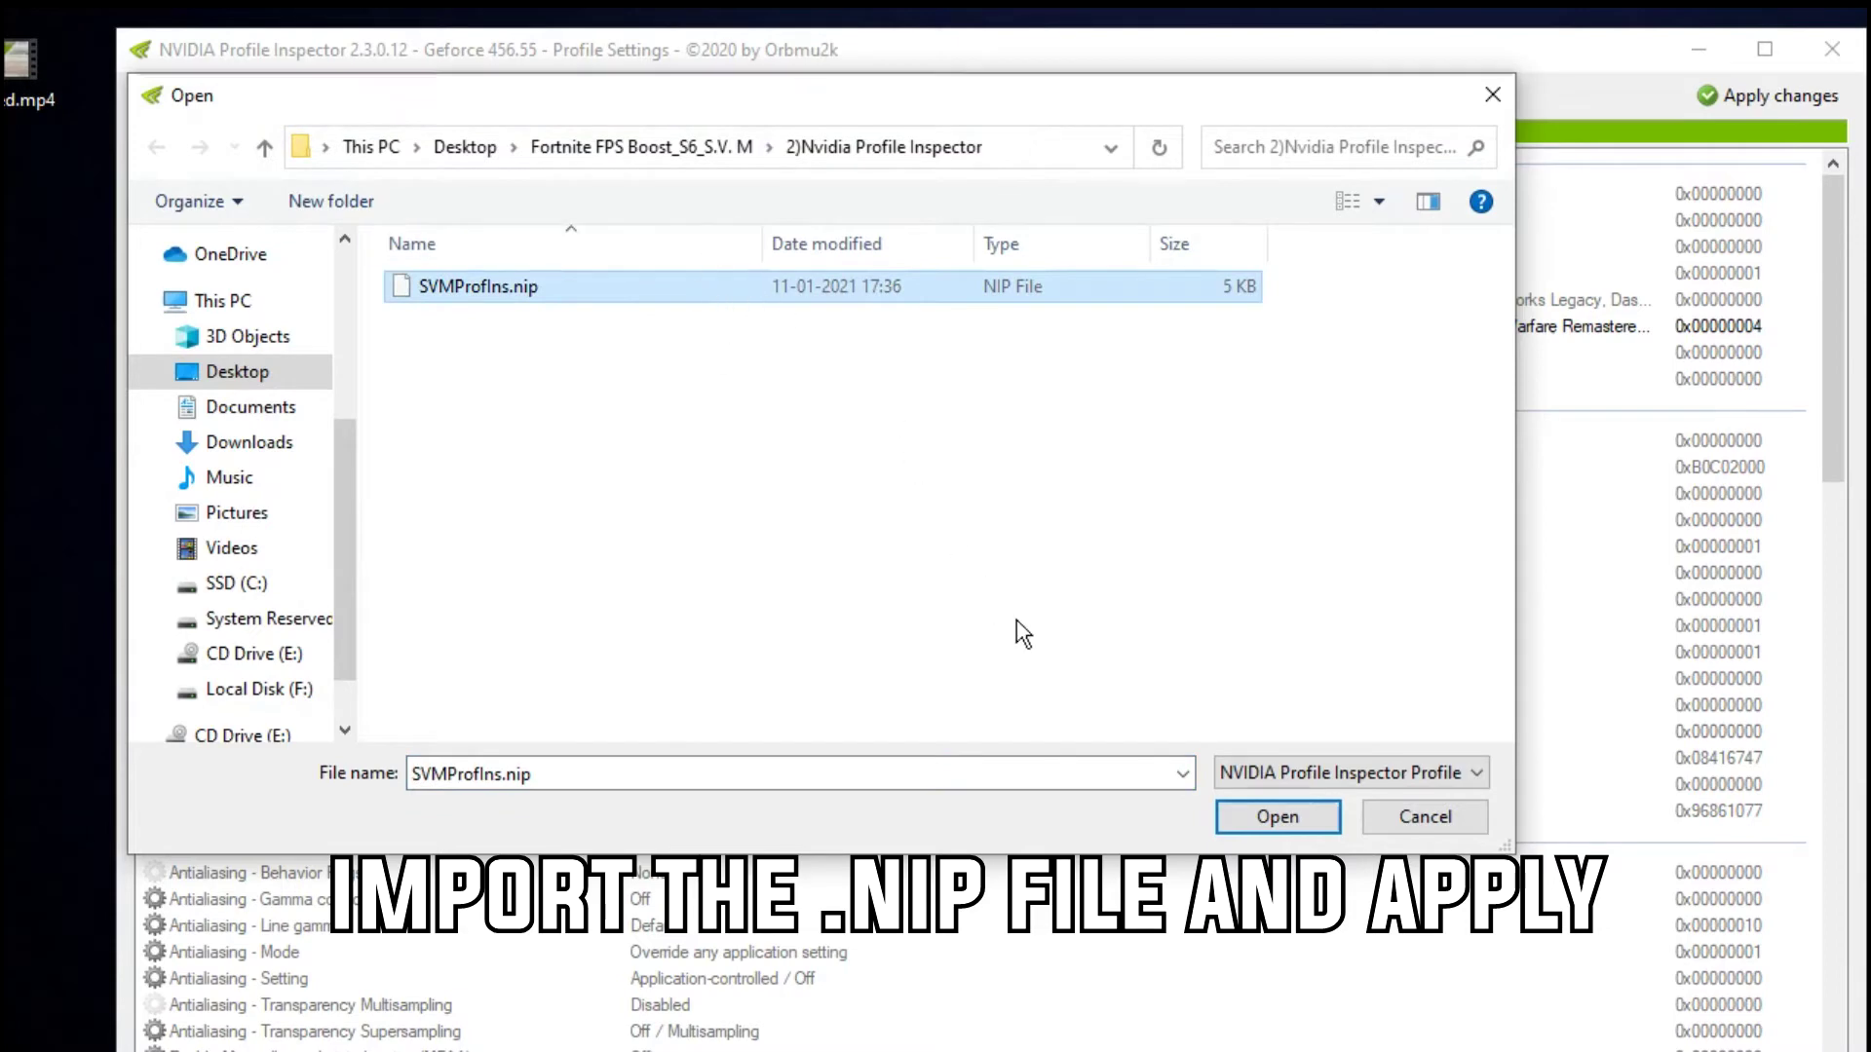
pyautogui.click(1277, 818)
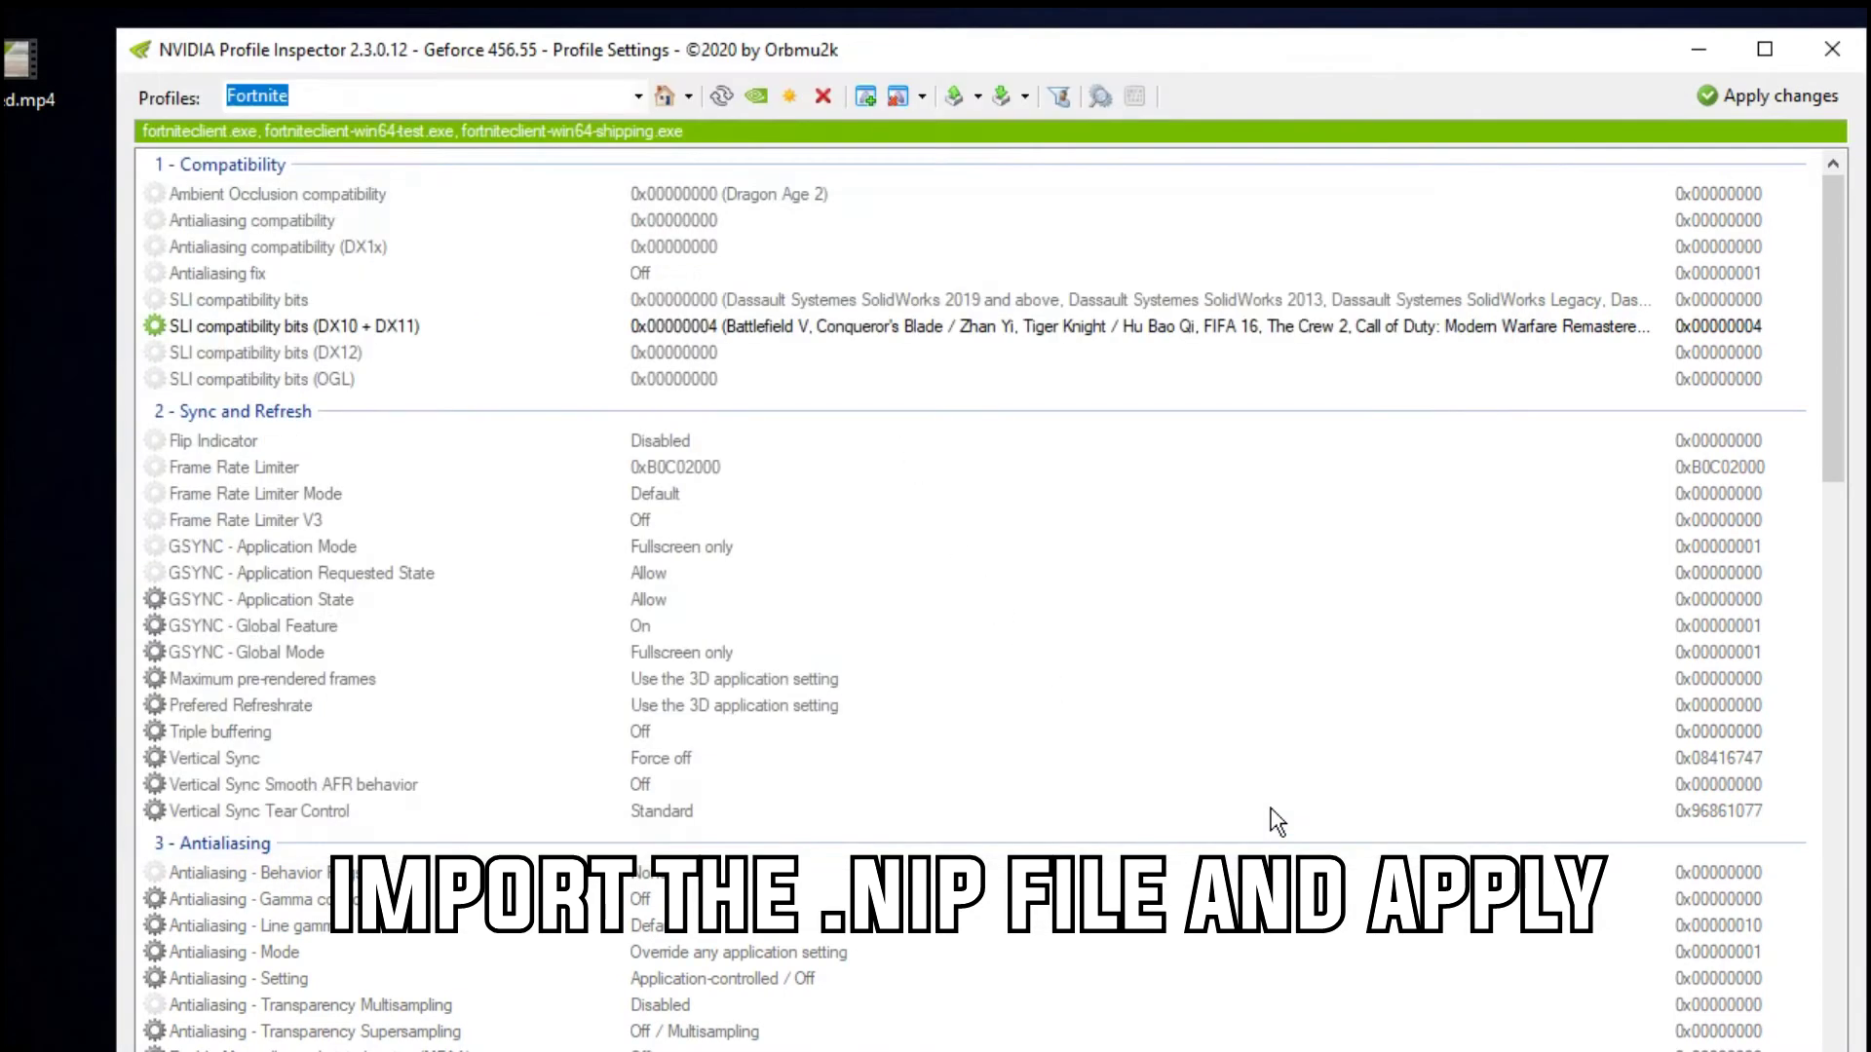
pyautogui.click(1150, 889)
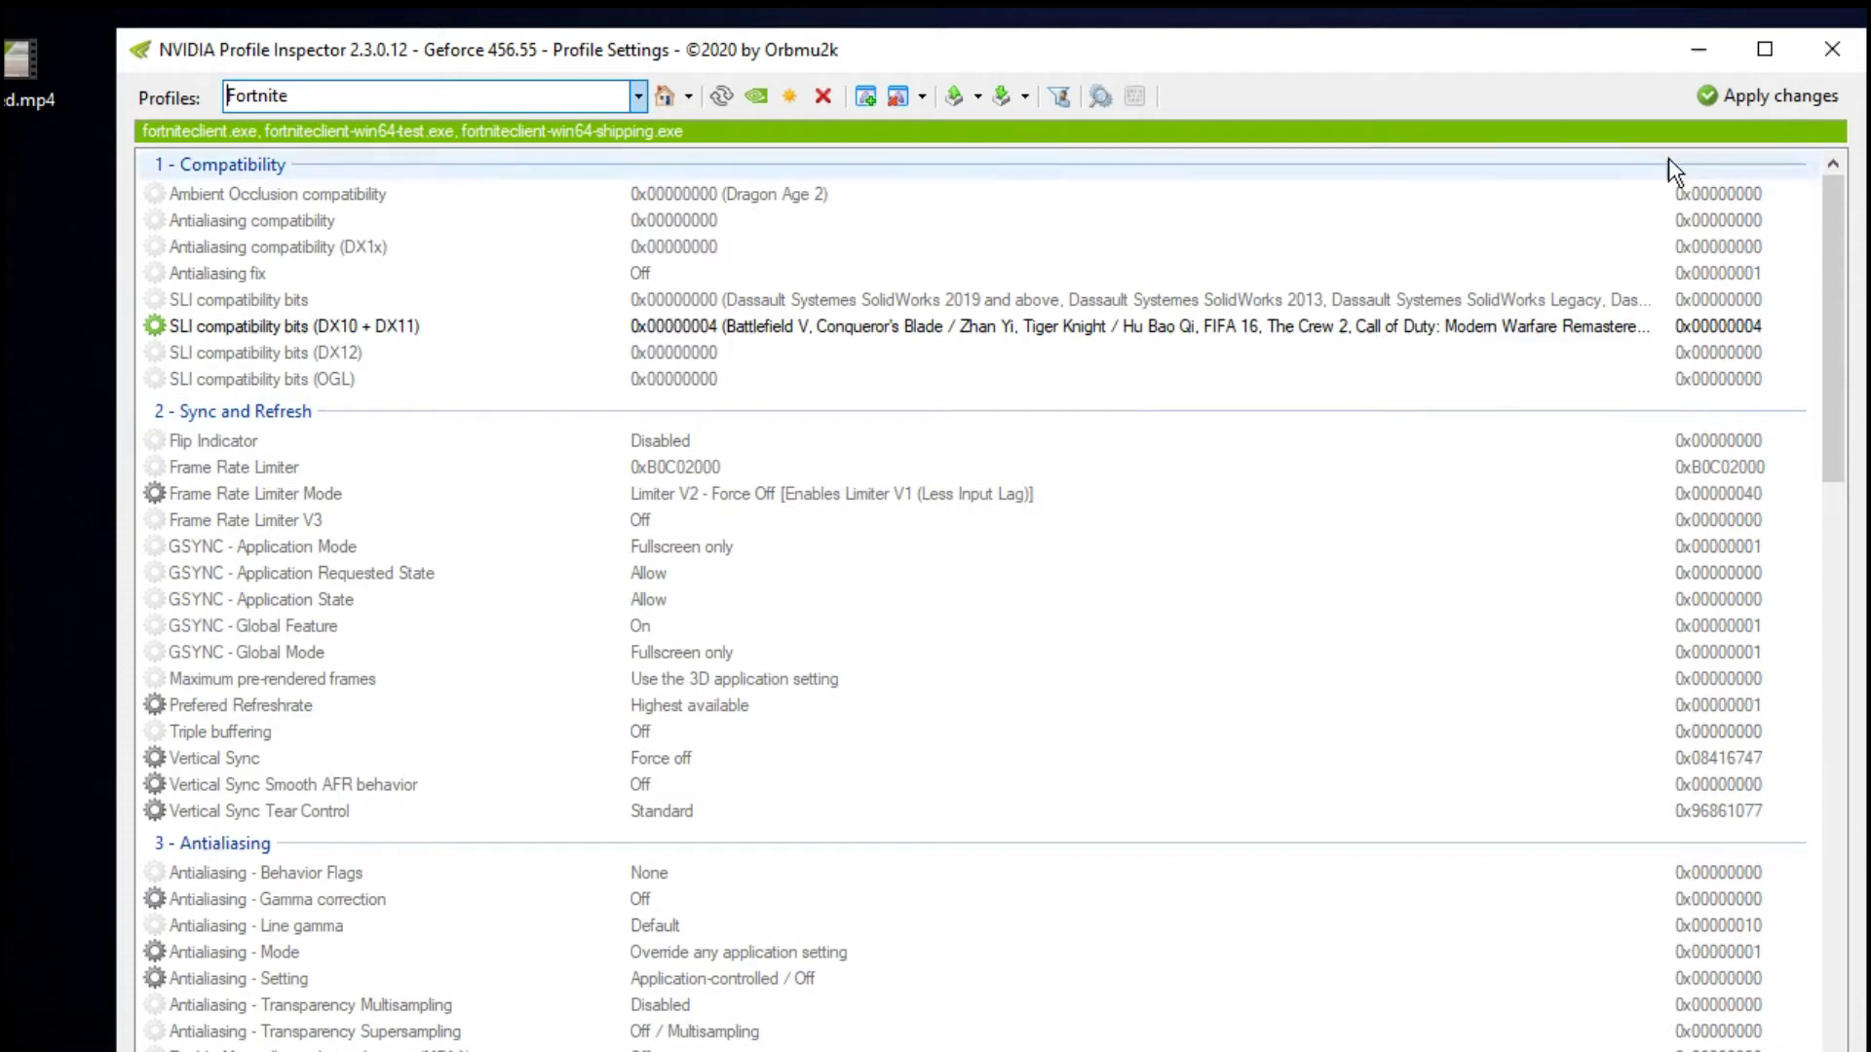
pyautogui.click(1761, 98)
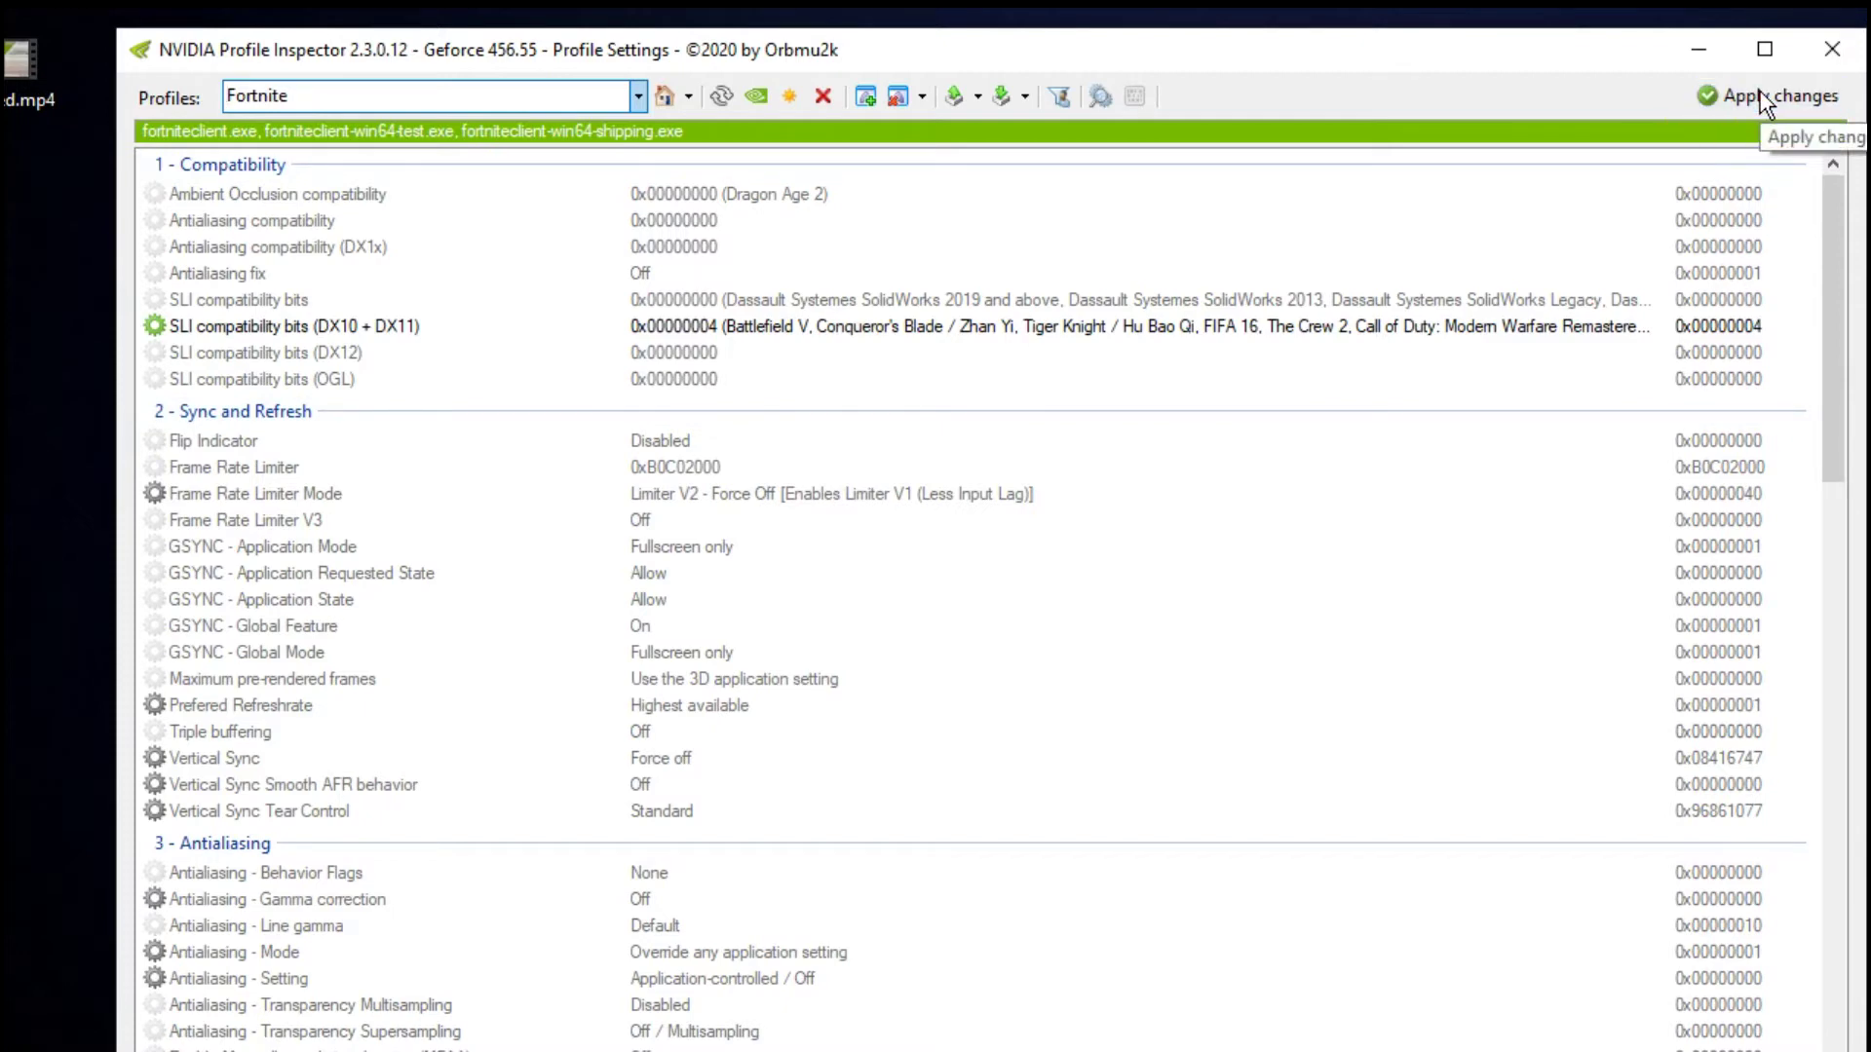
pyautogui.click(1830, 49)
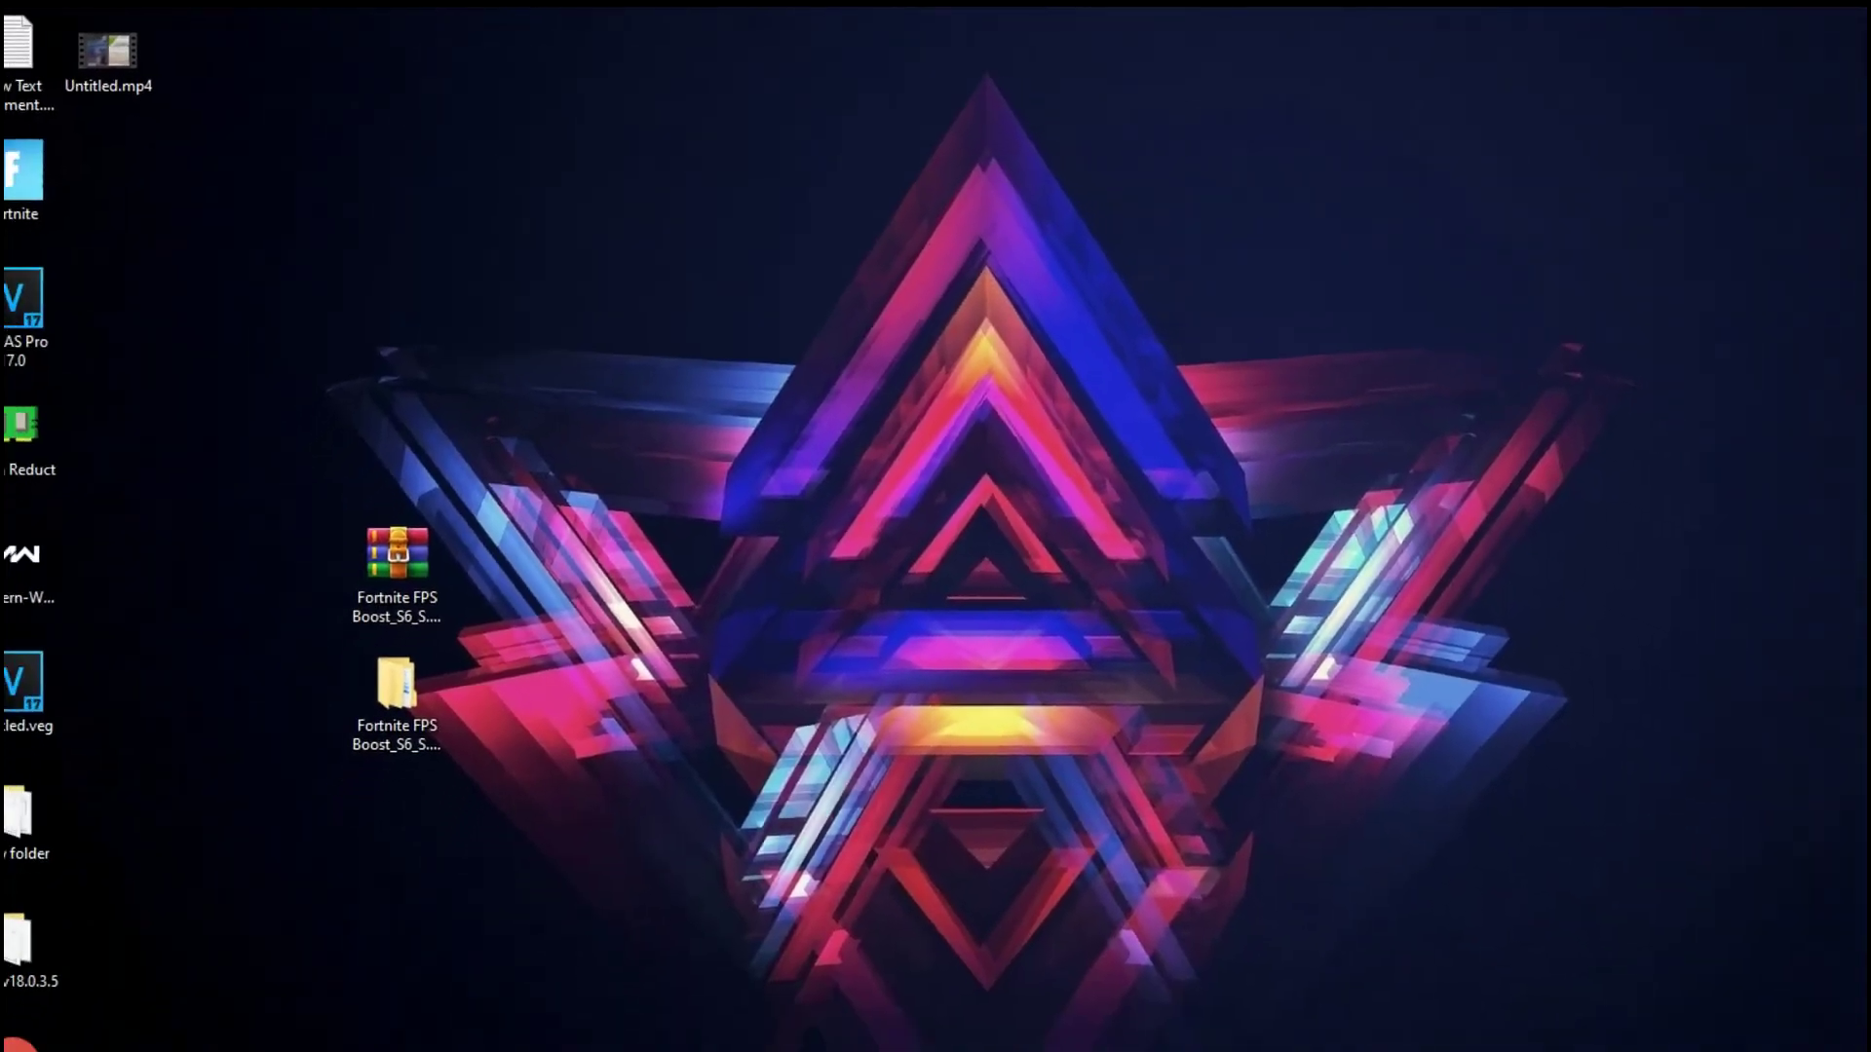
# In the desktop Fortnite FPS Boost folder, open 3)Registry Optimization, GPU Optimization, and its Nvidia Gpu subfolder
pyautogui.doubleClick(429, 635)
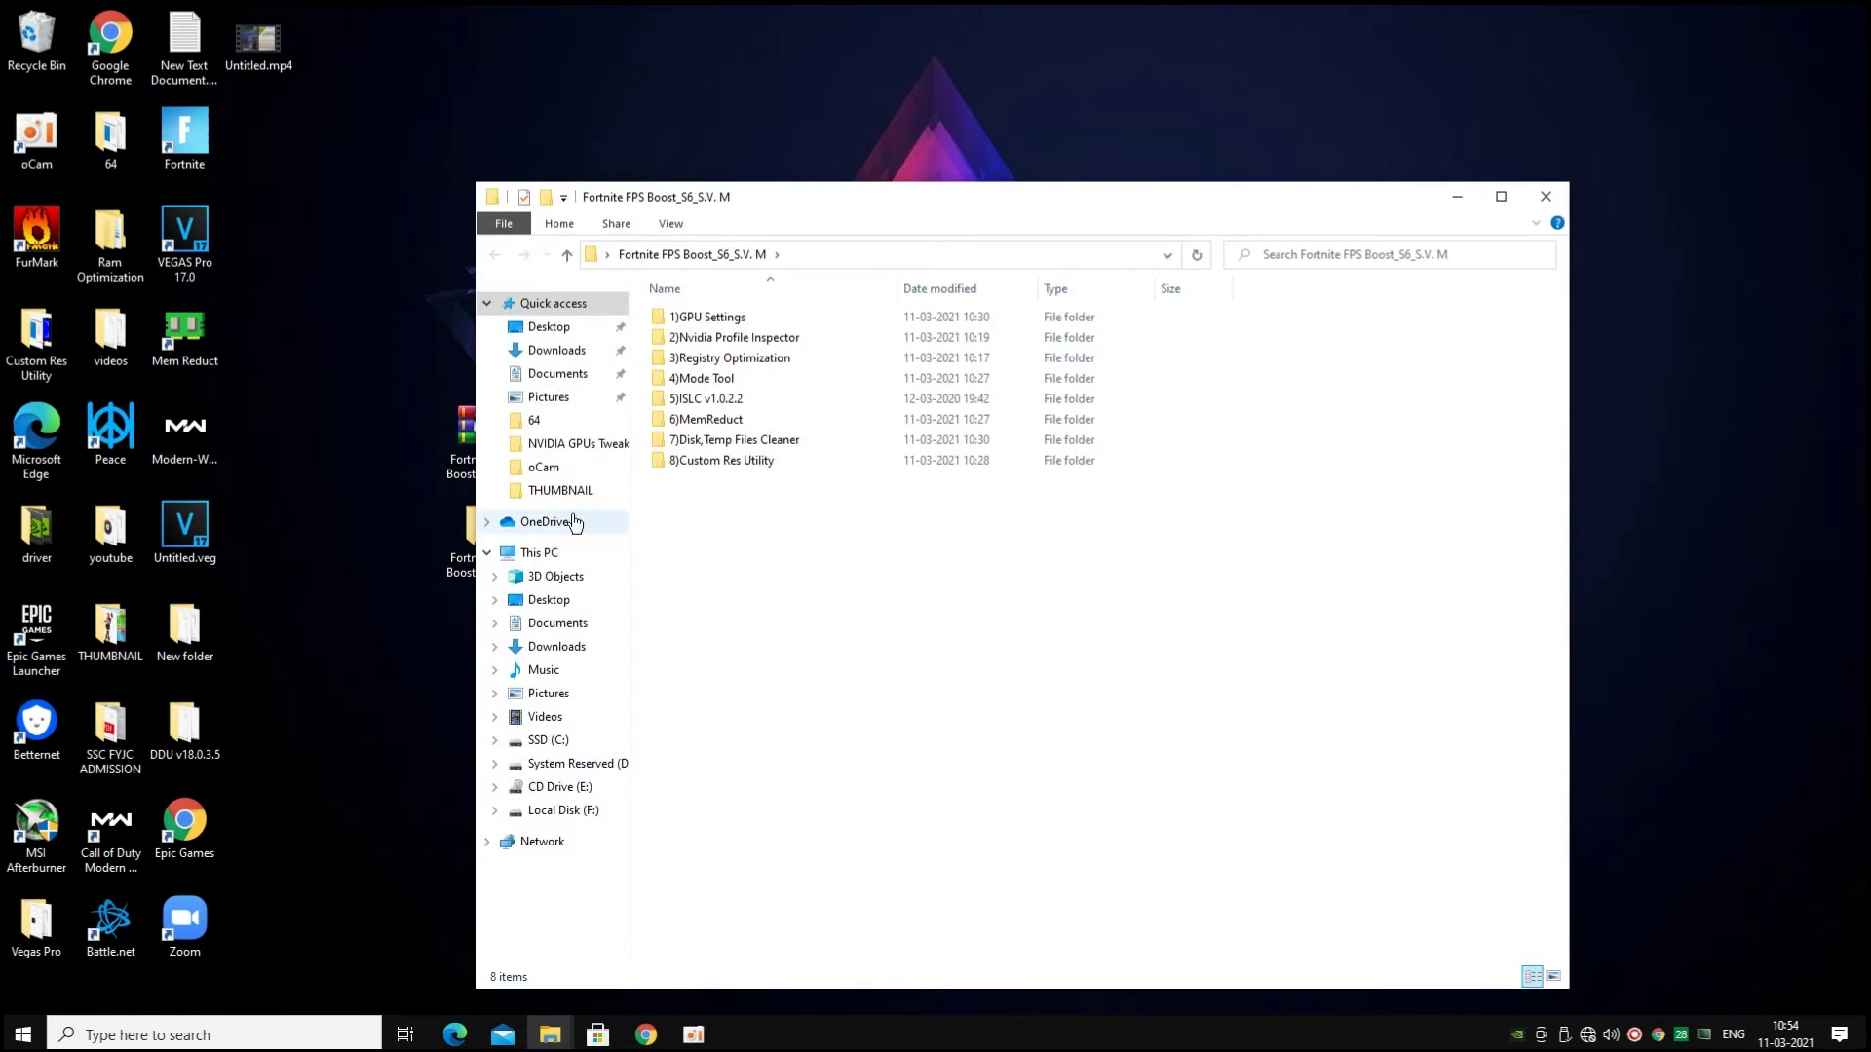
pyautogui.moveTo(780, 195); pyautogui.dragTo(662, 101)
pyautogui.click(801, 266)
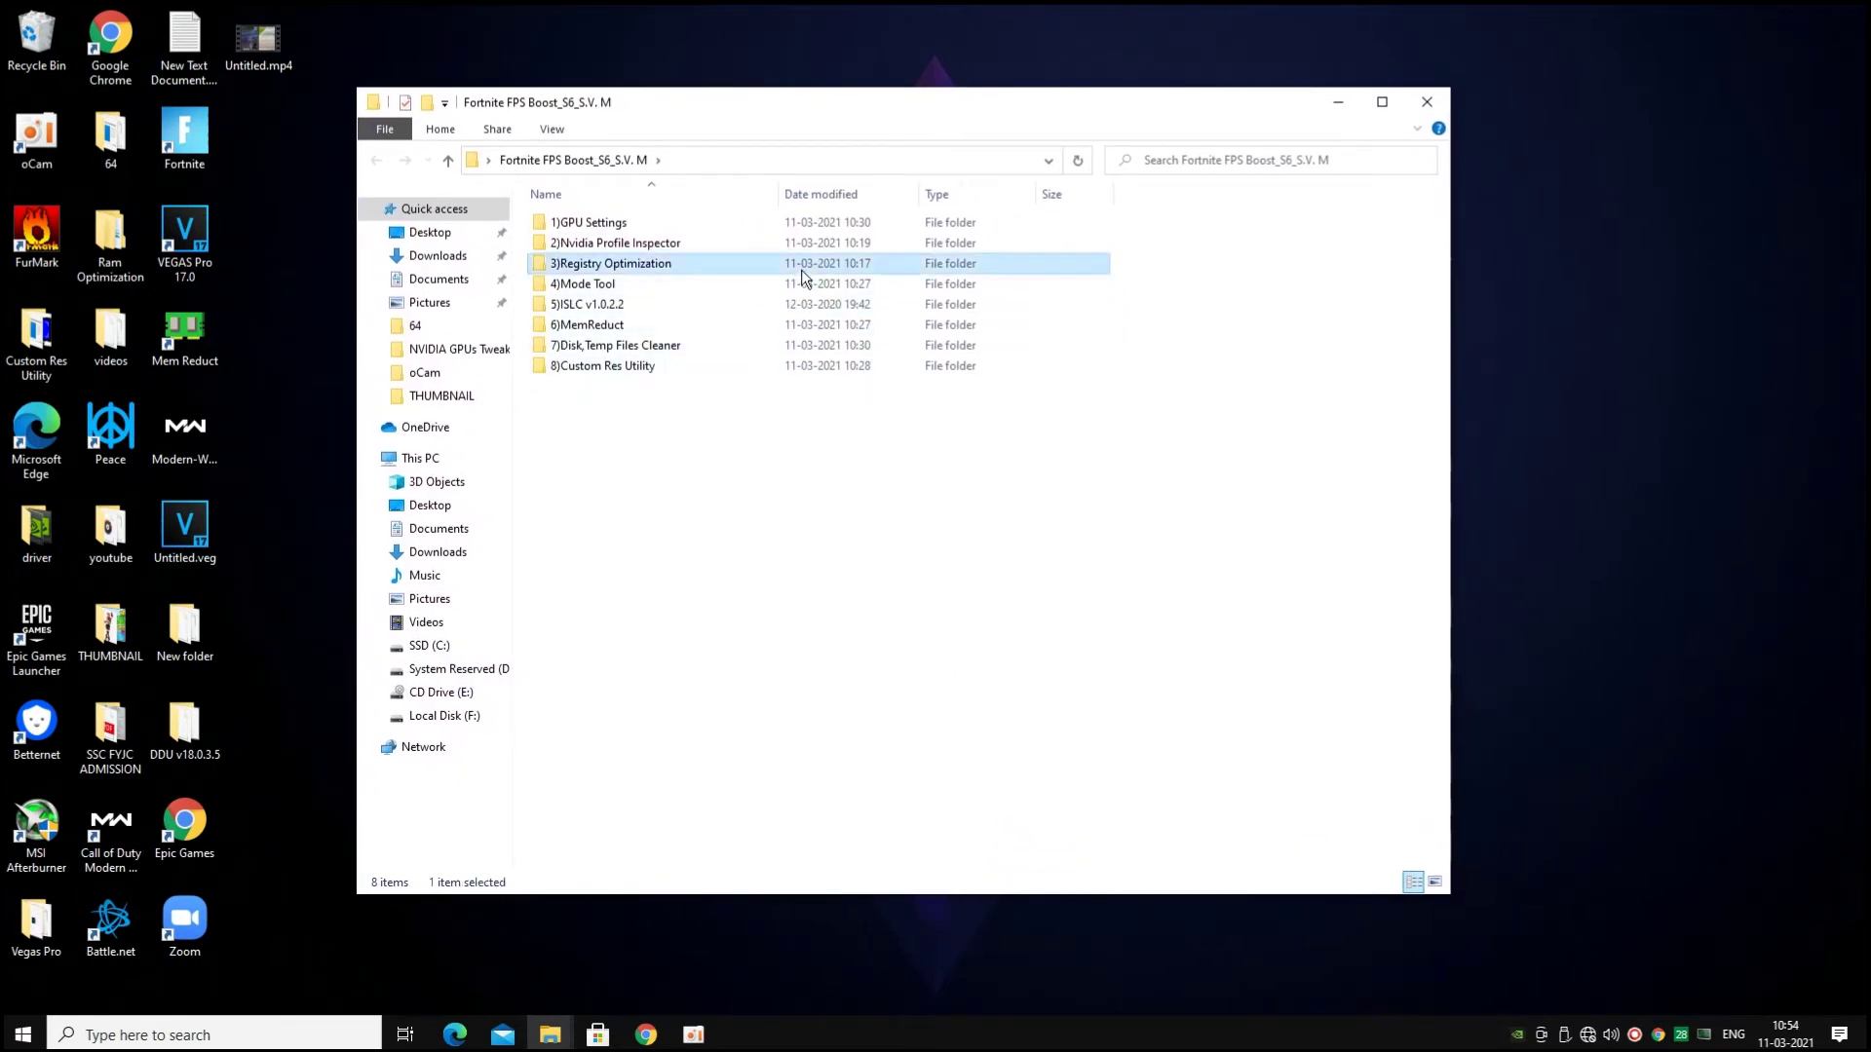
pyautogui.doubleClick(852, 265)
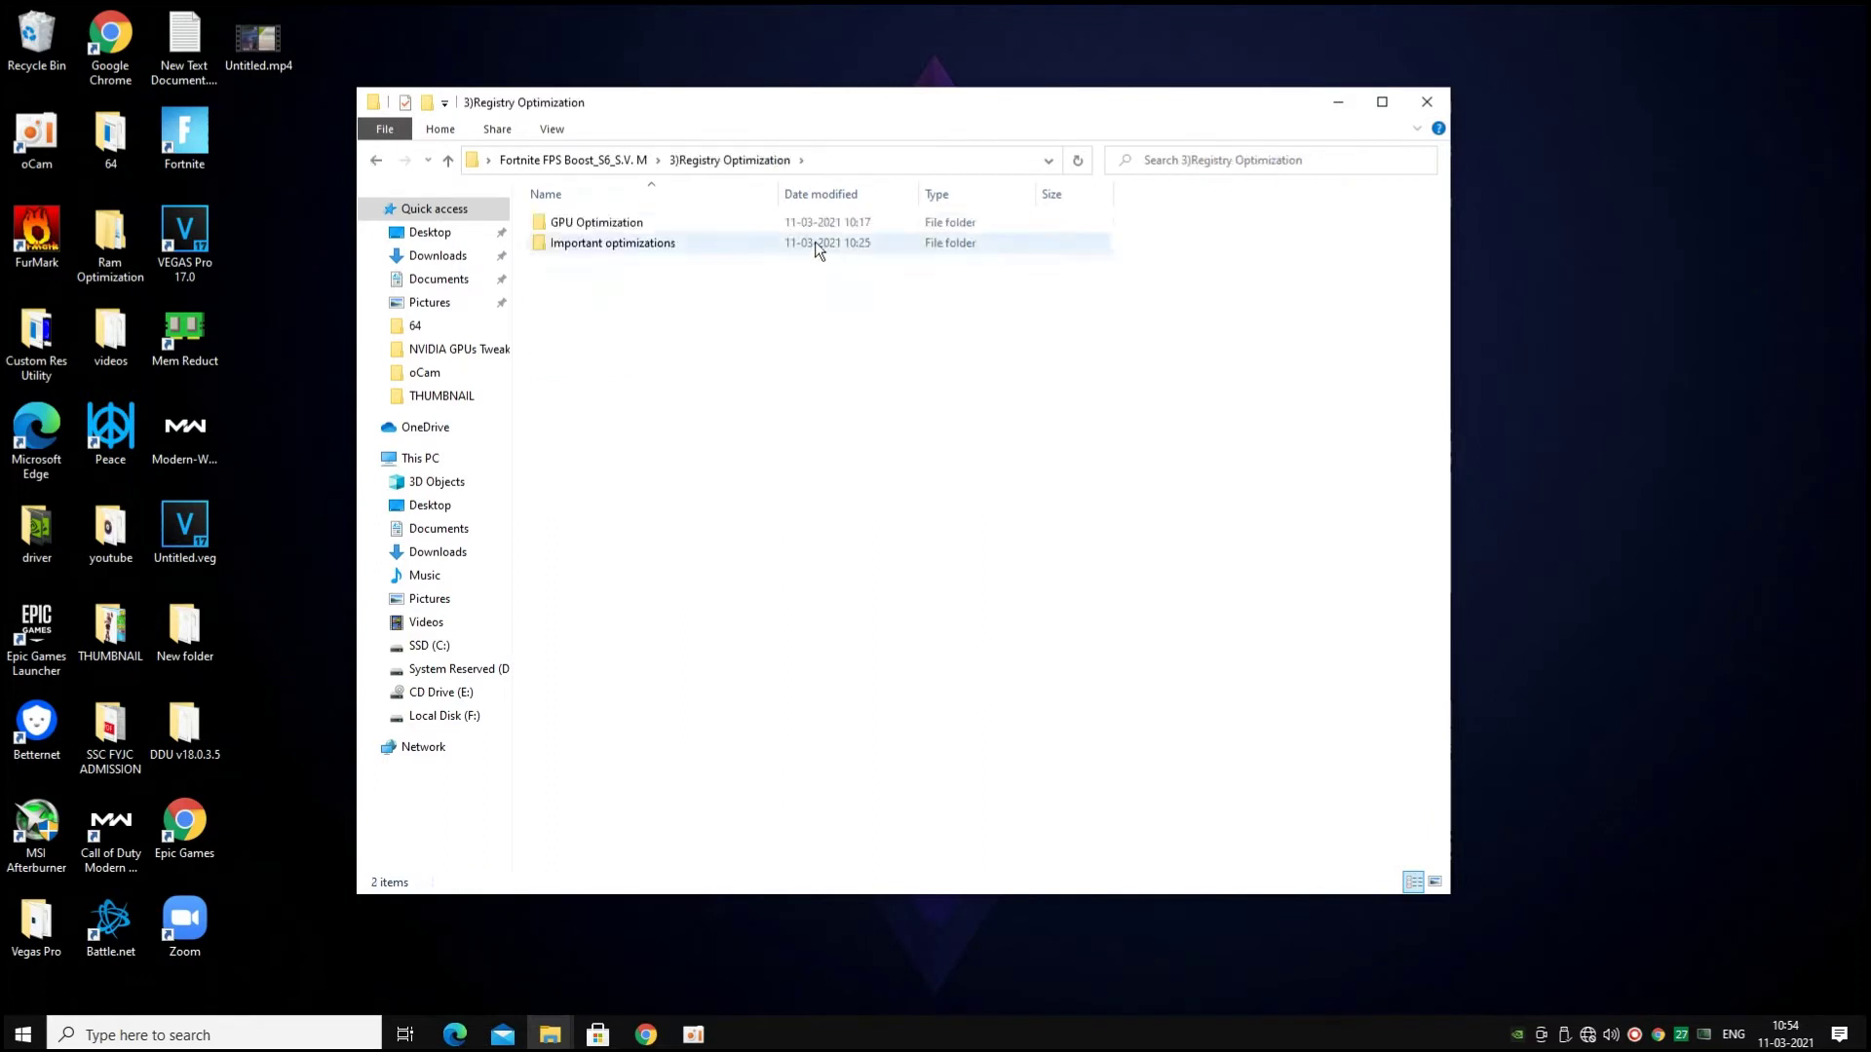
pyautogui.doubleClick(782, 226)
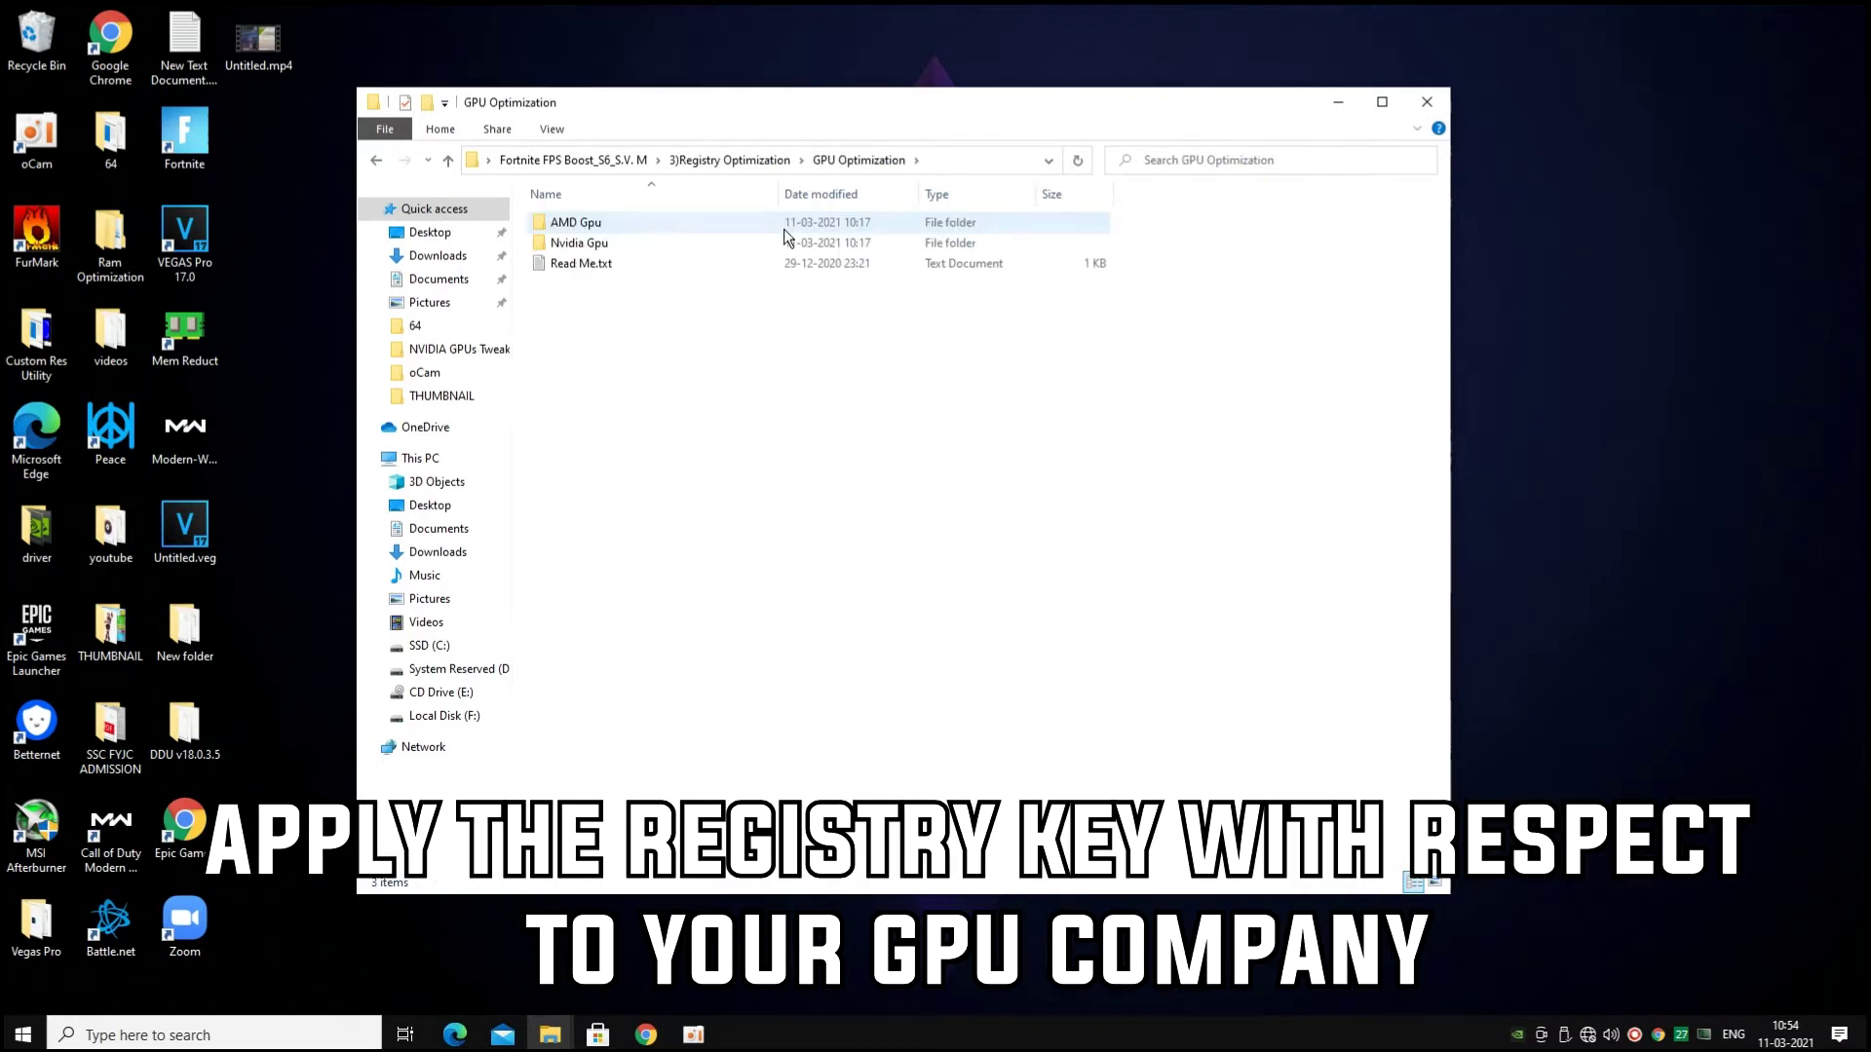
pyautogui.doubleClick(645, 245)
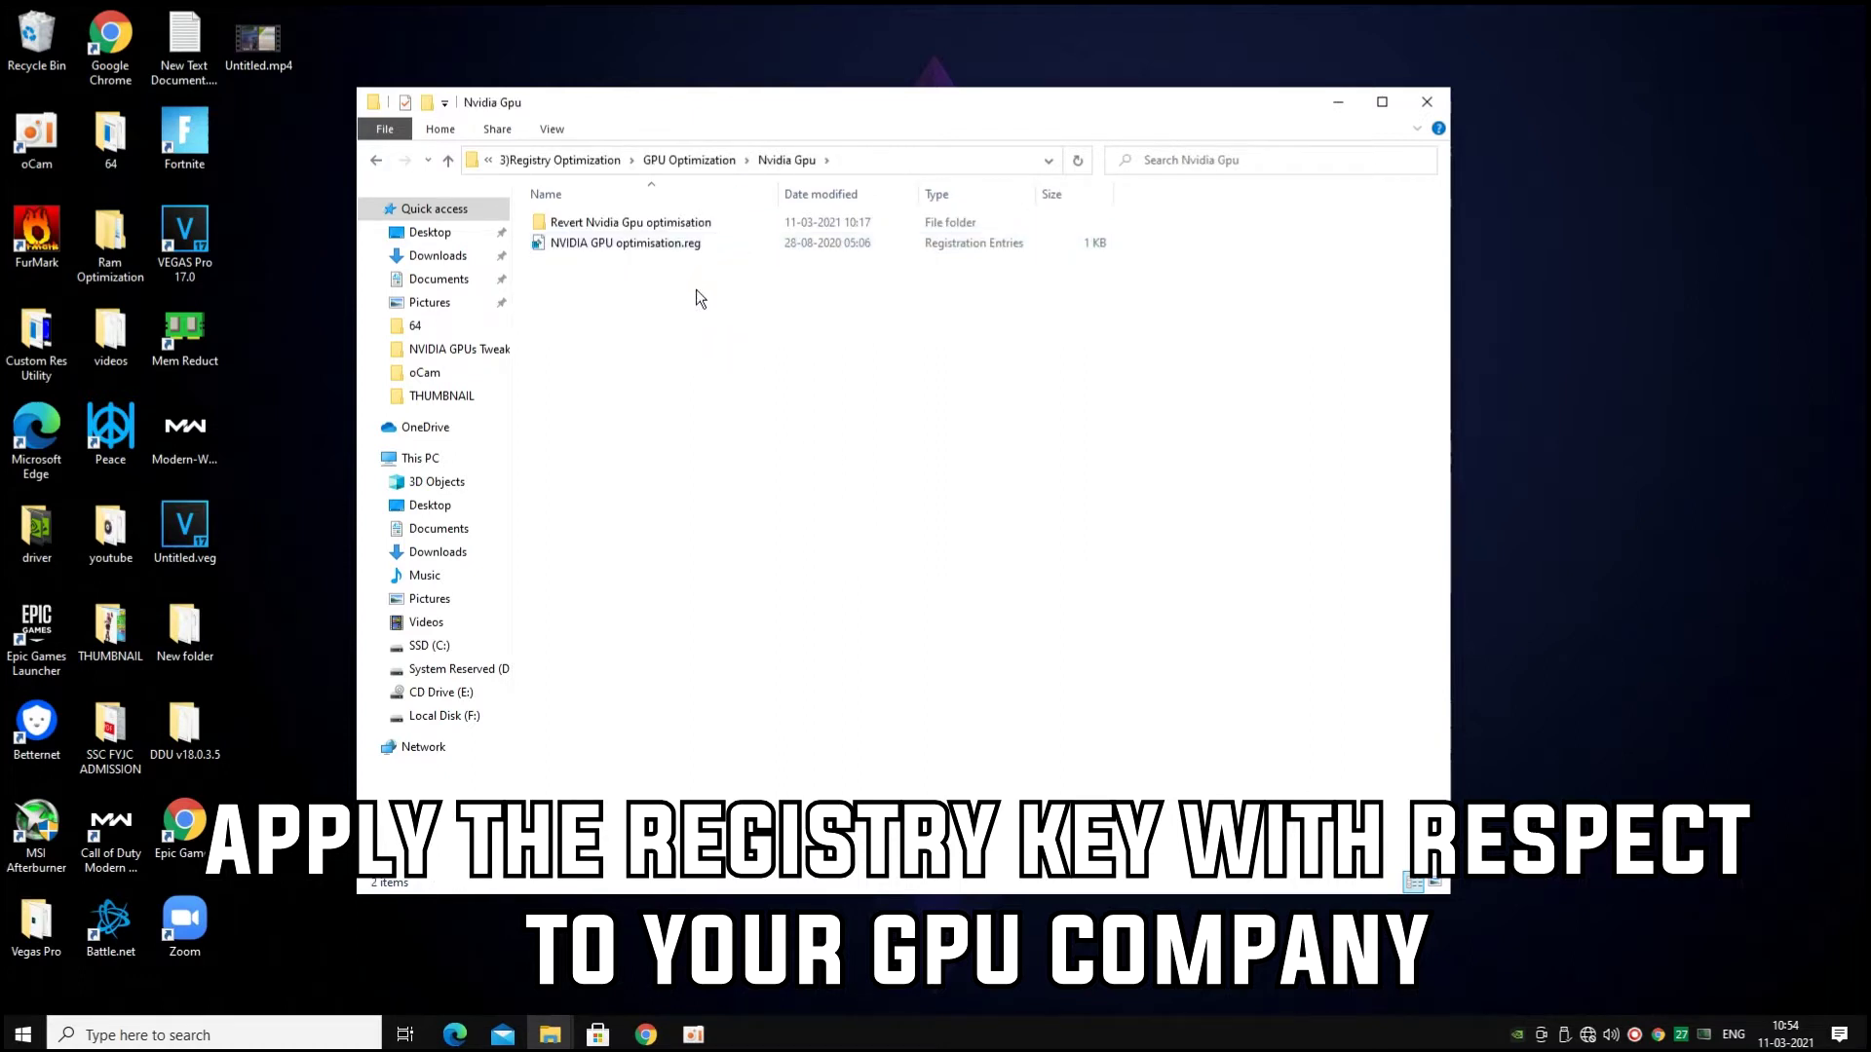
# Merge NVIDIA GPU optimisation.reg into the Windows registry
pyautogui.doubleClick(660, 245)
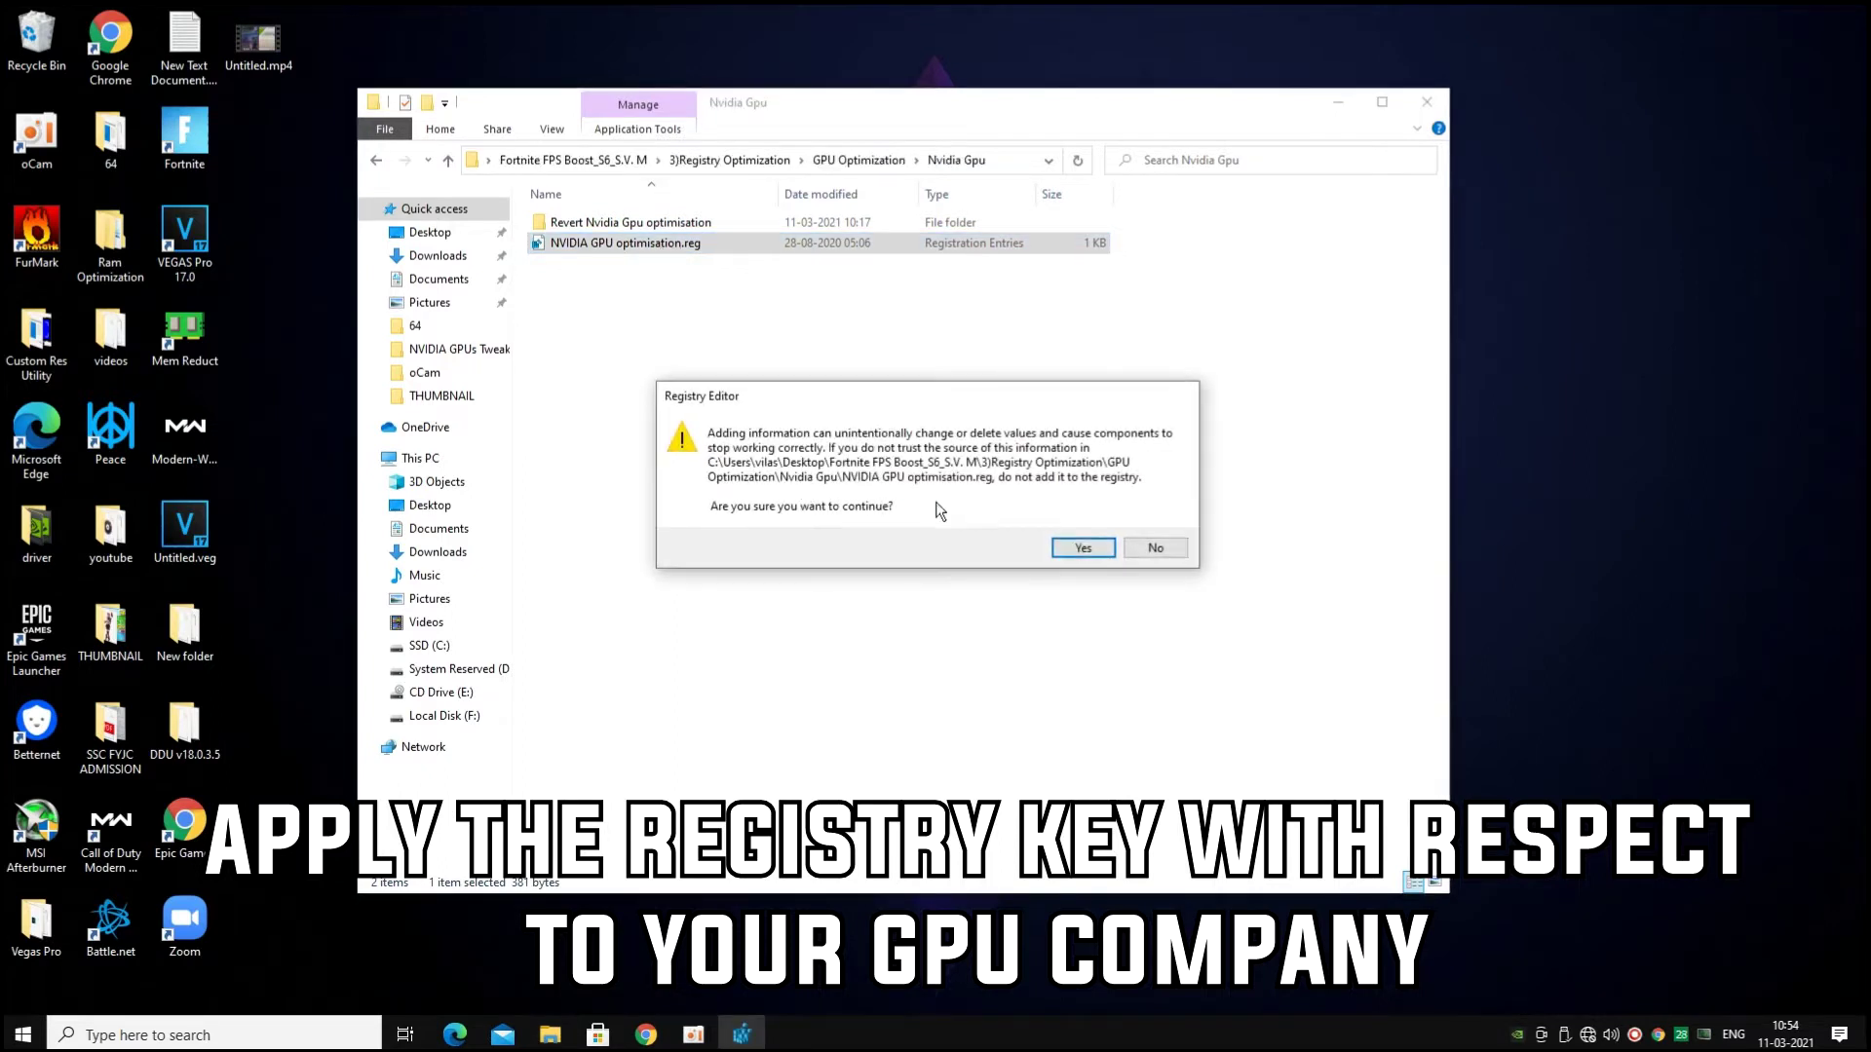
pyautogui.click(1097, 553)
pyautogui.click(1154, 526)
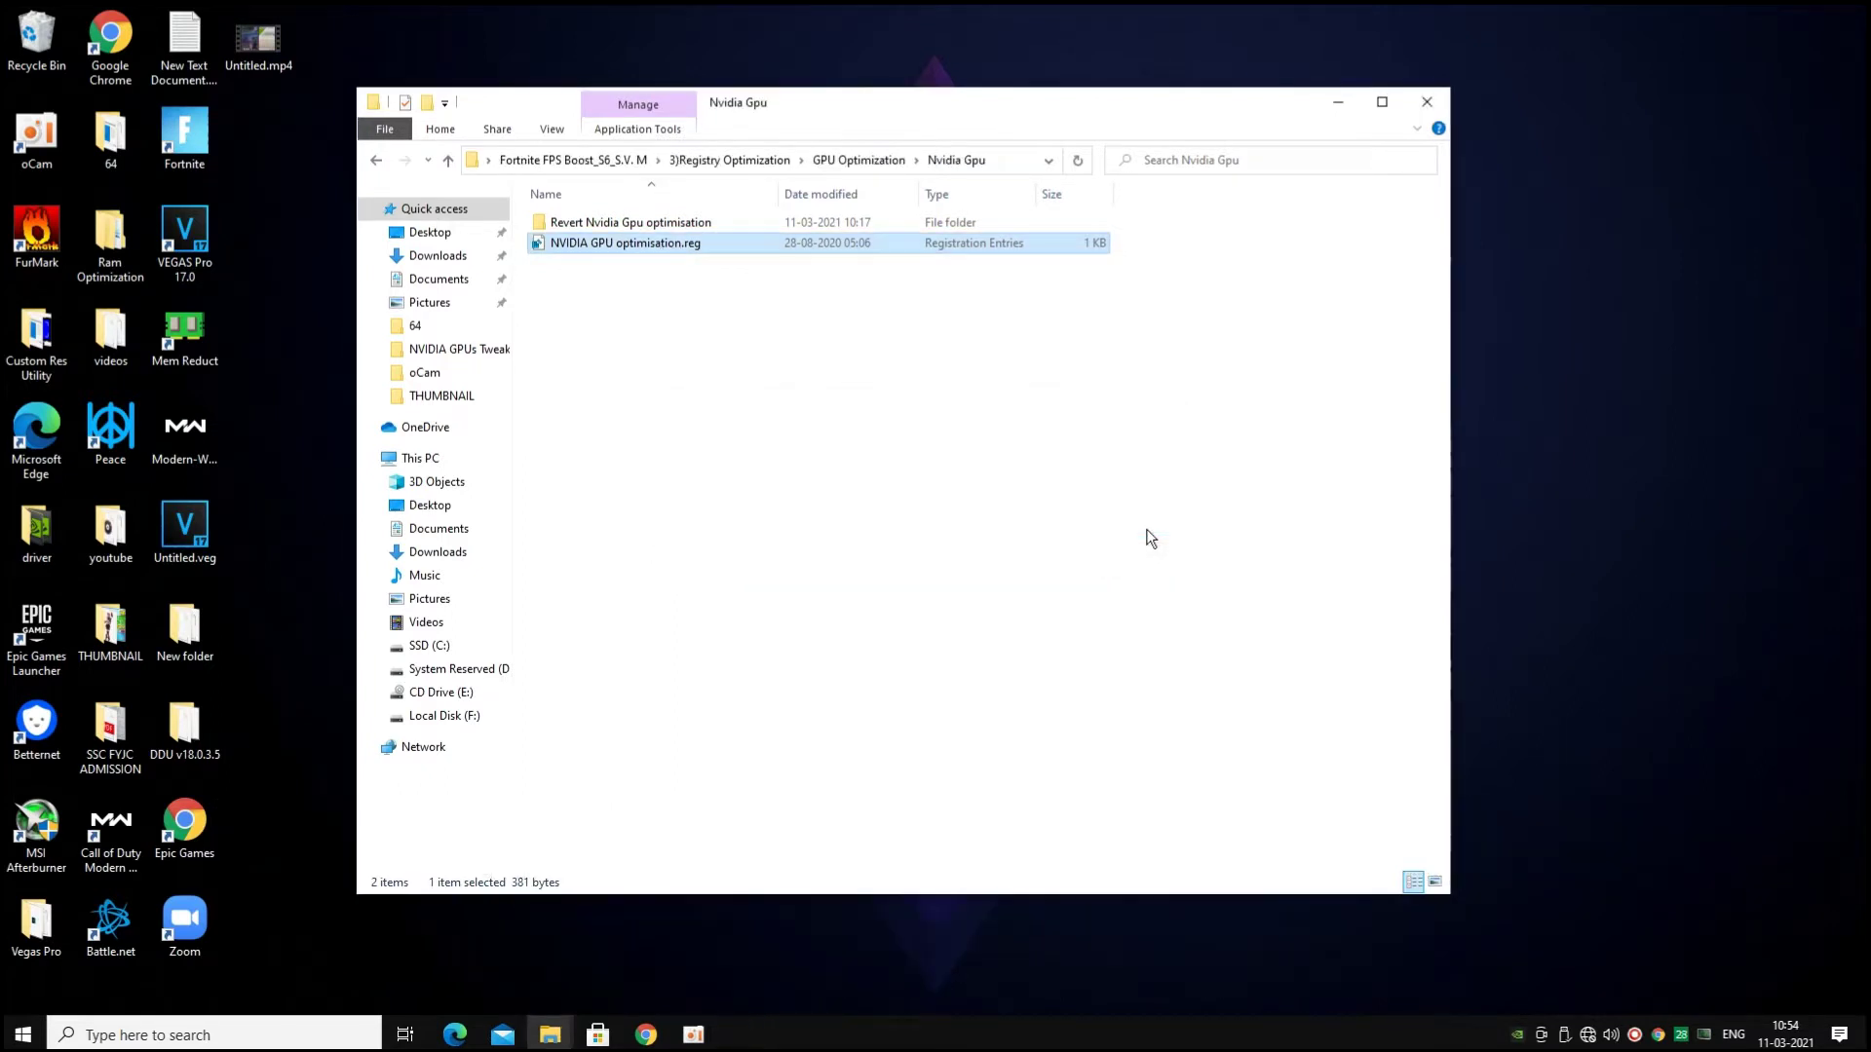
# Check the contents of the Revert Nvidia Gpu optimisation folder and return to the 3)Registry Optimization folder
pyautogui.click(1145, 531)
pyautogui.doubleClick(735, 225)
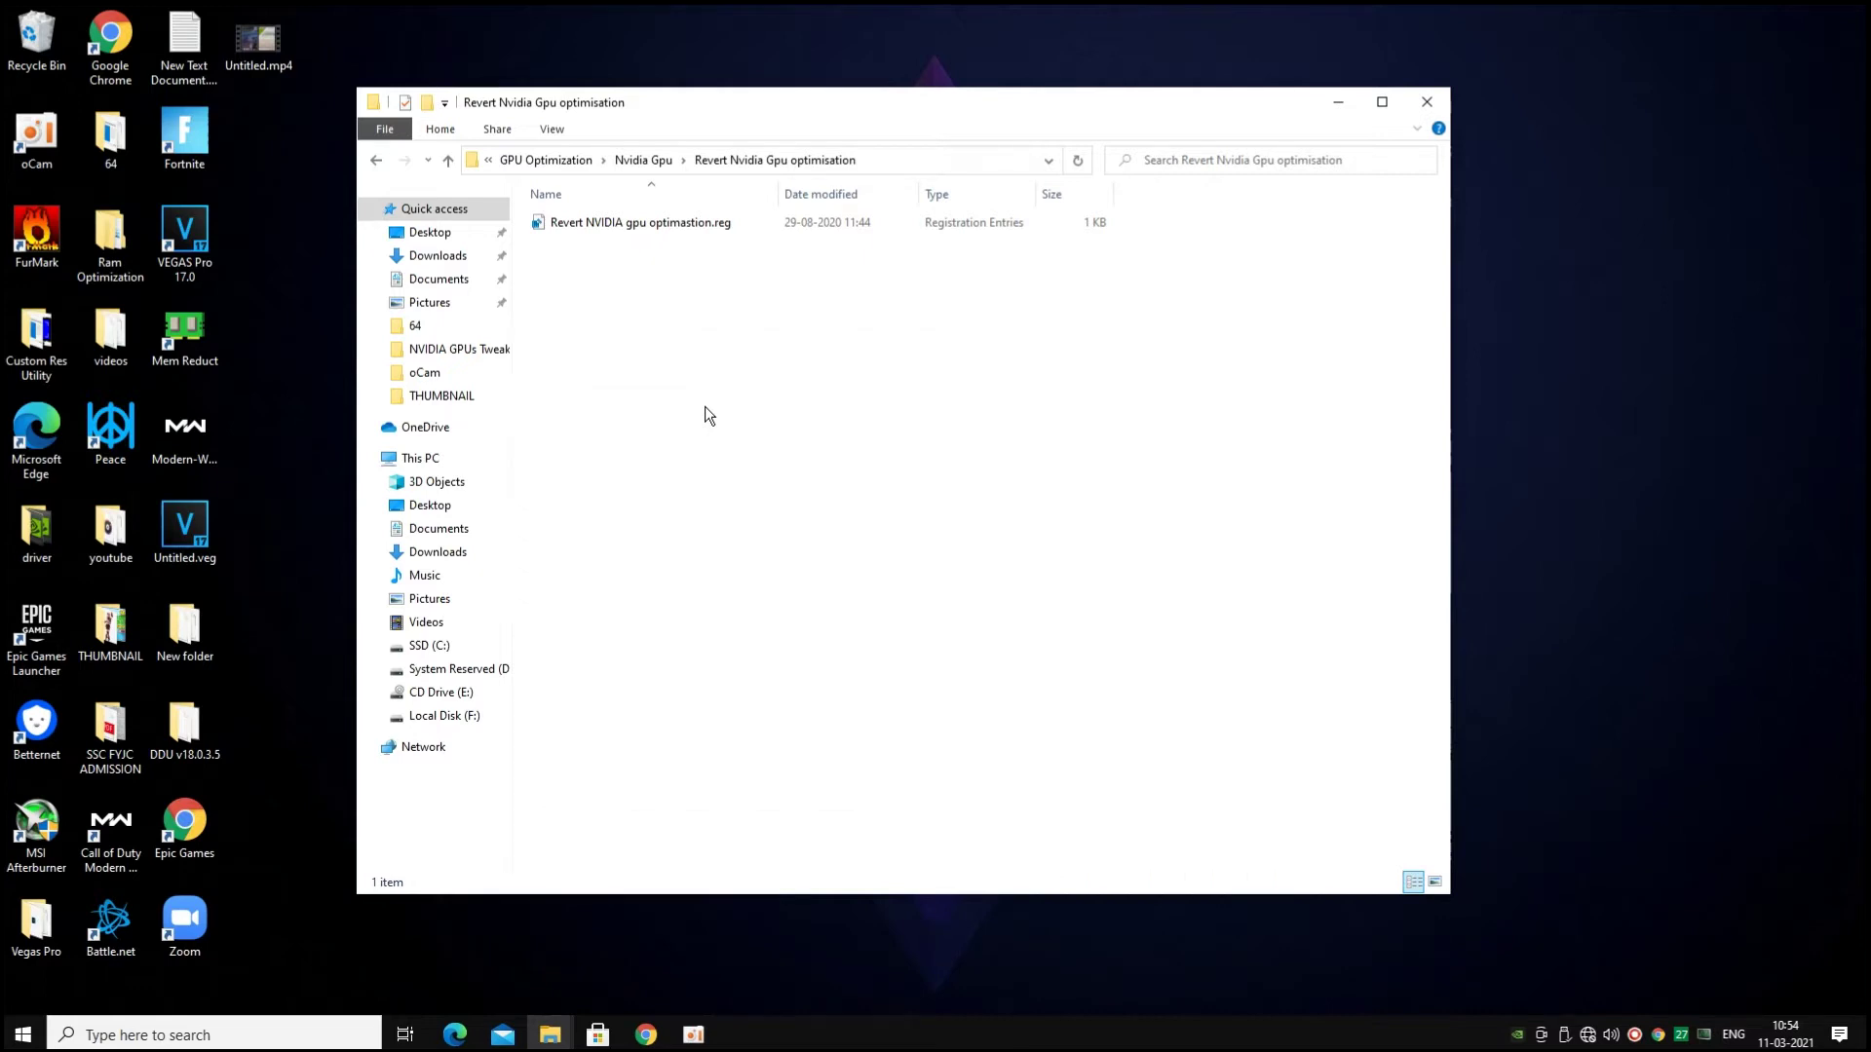
pyautogui.click(374, 158)
pyautogui.click(376, 160)
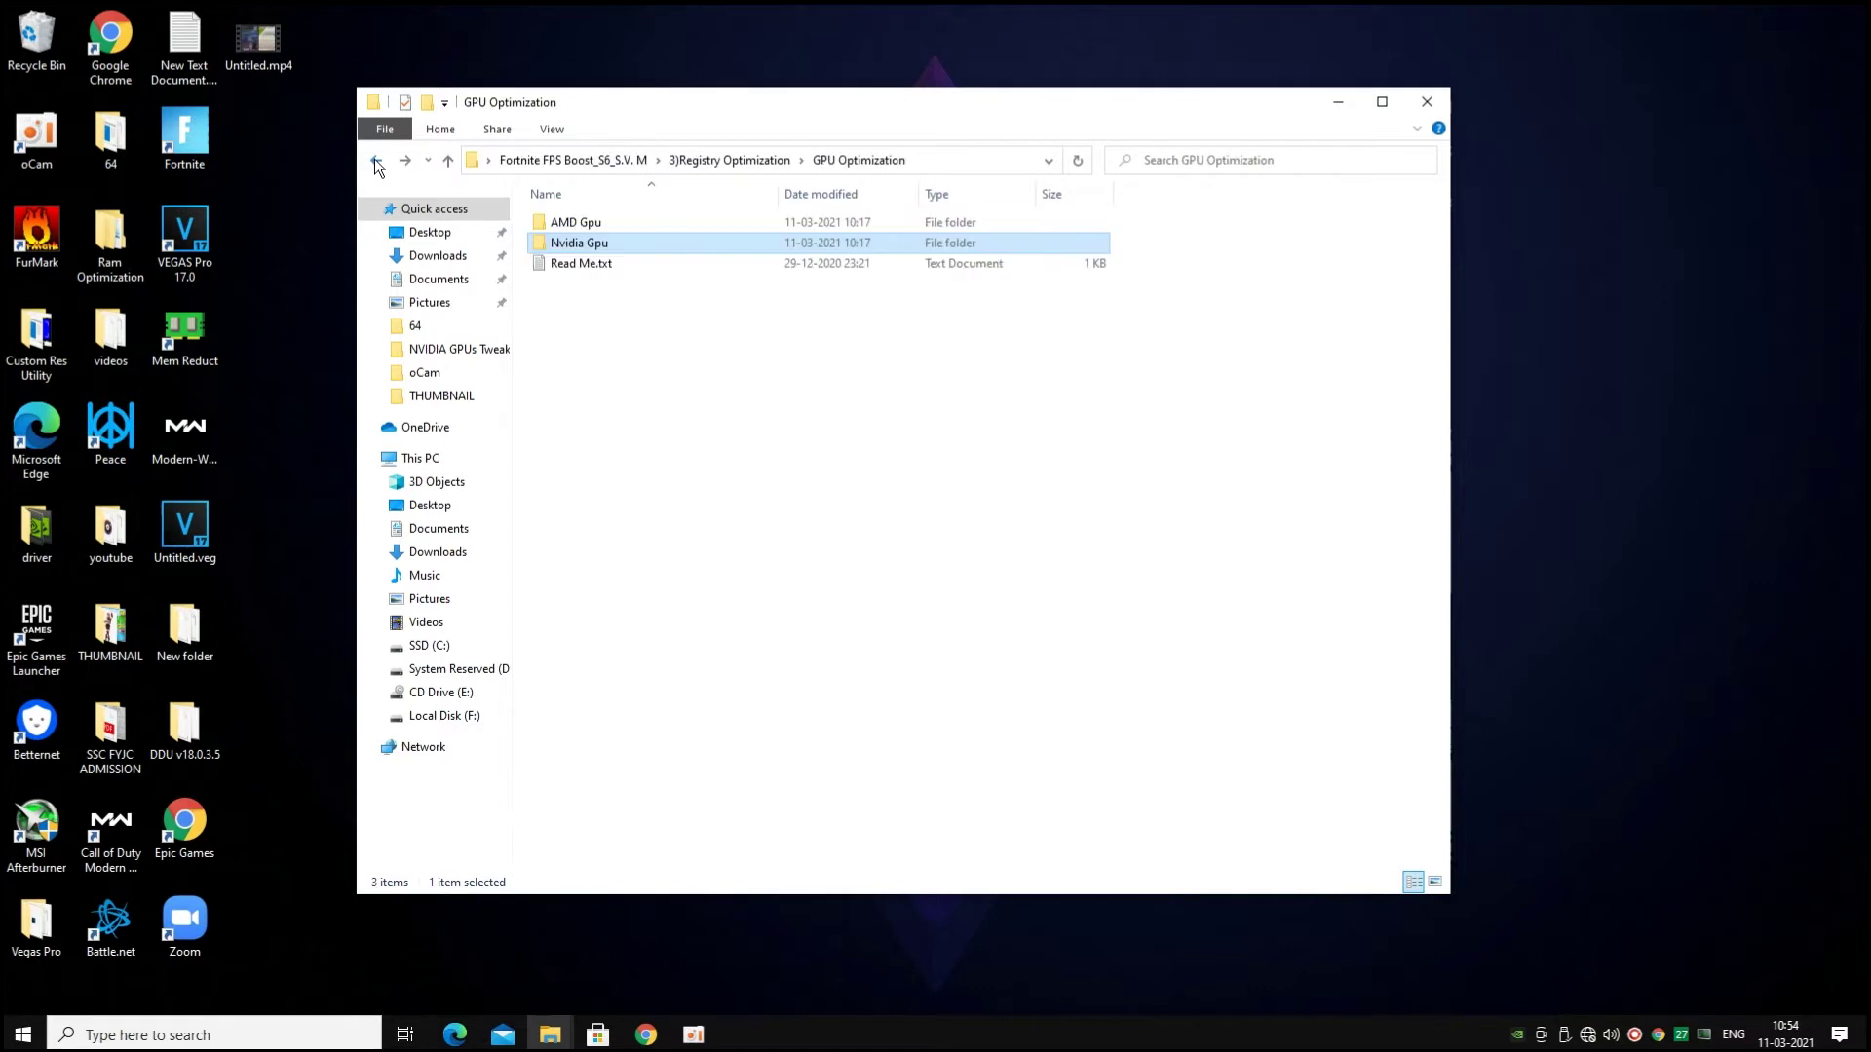
pyautogui.click(376, 160)
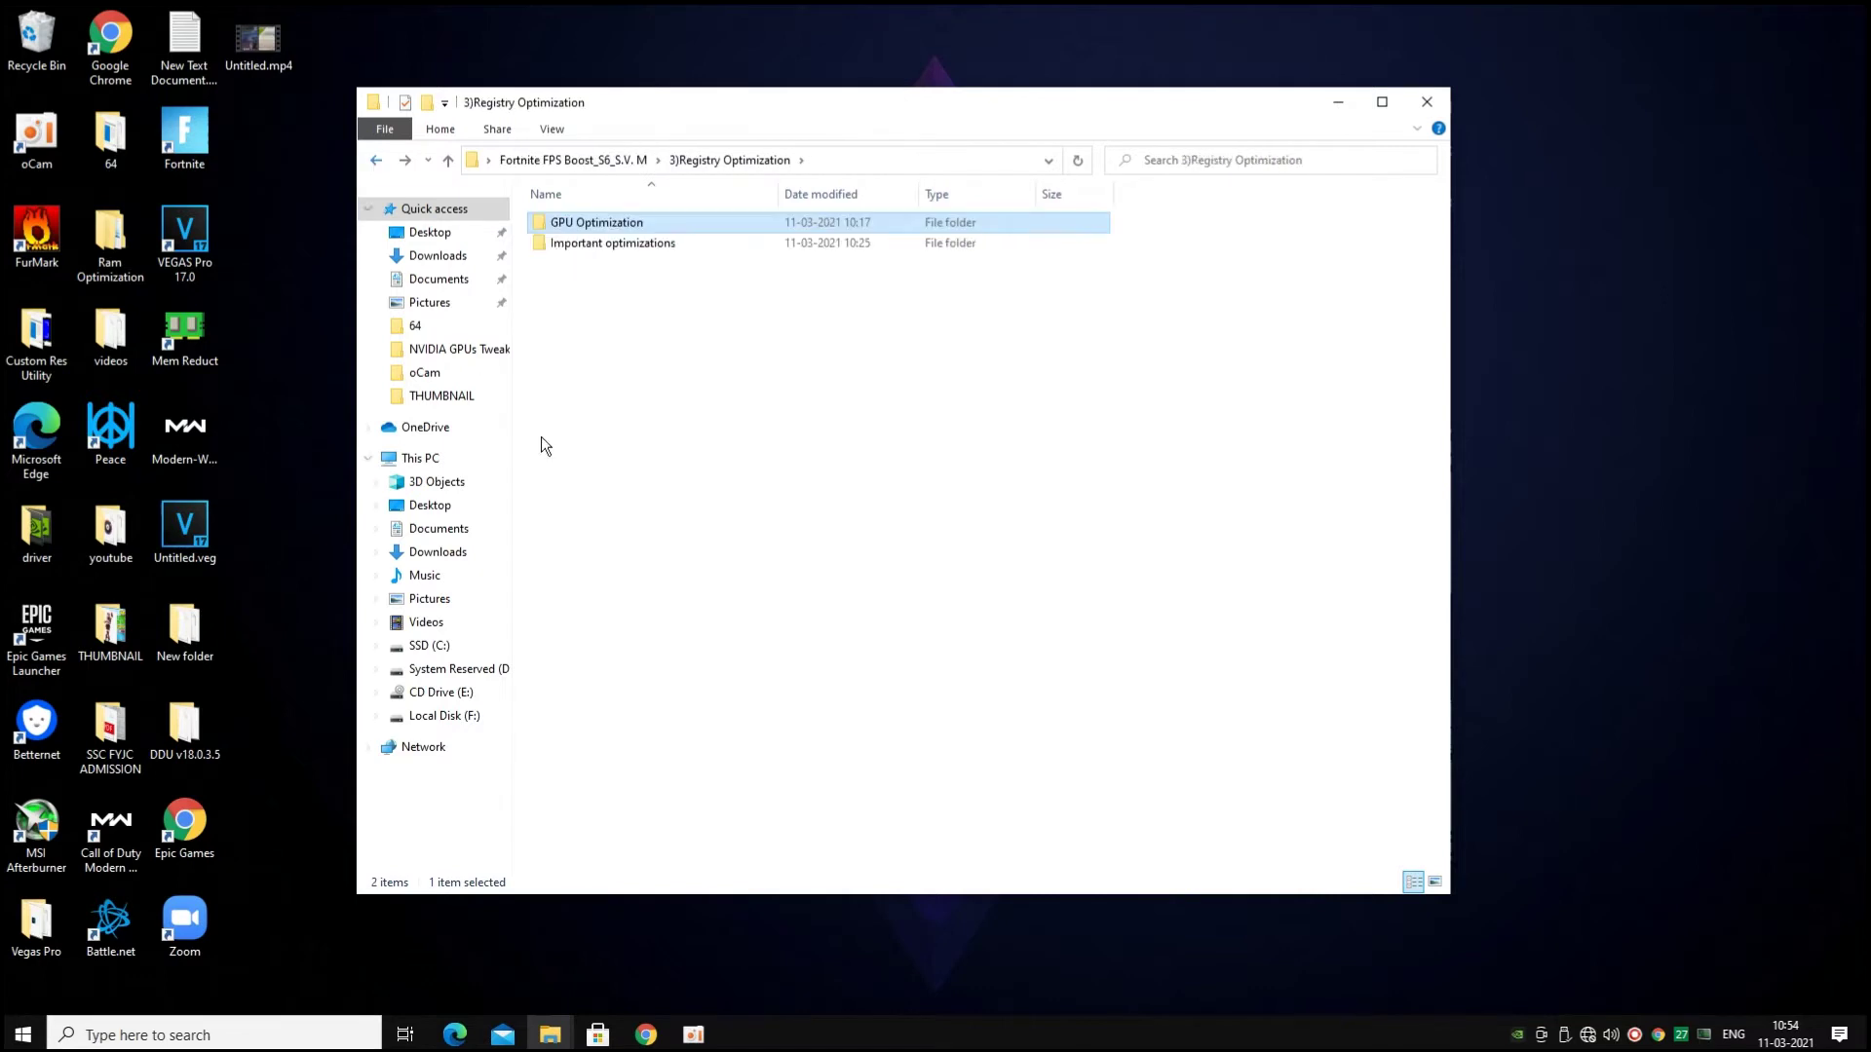
# Open the Important optimizations folder and merge Disable Game DVR.reg into the registry
pyautogui.click(635, 541)
pyautogui.click(565, 247)
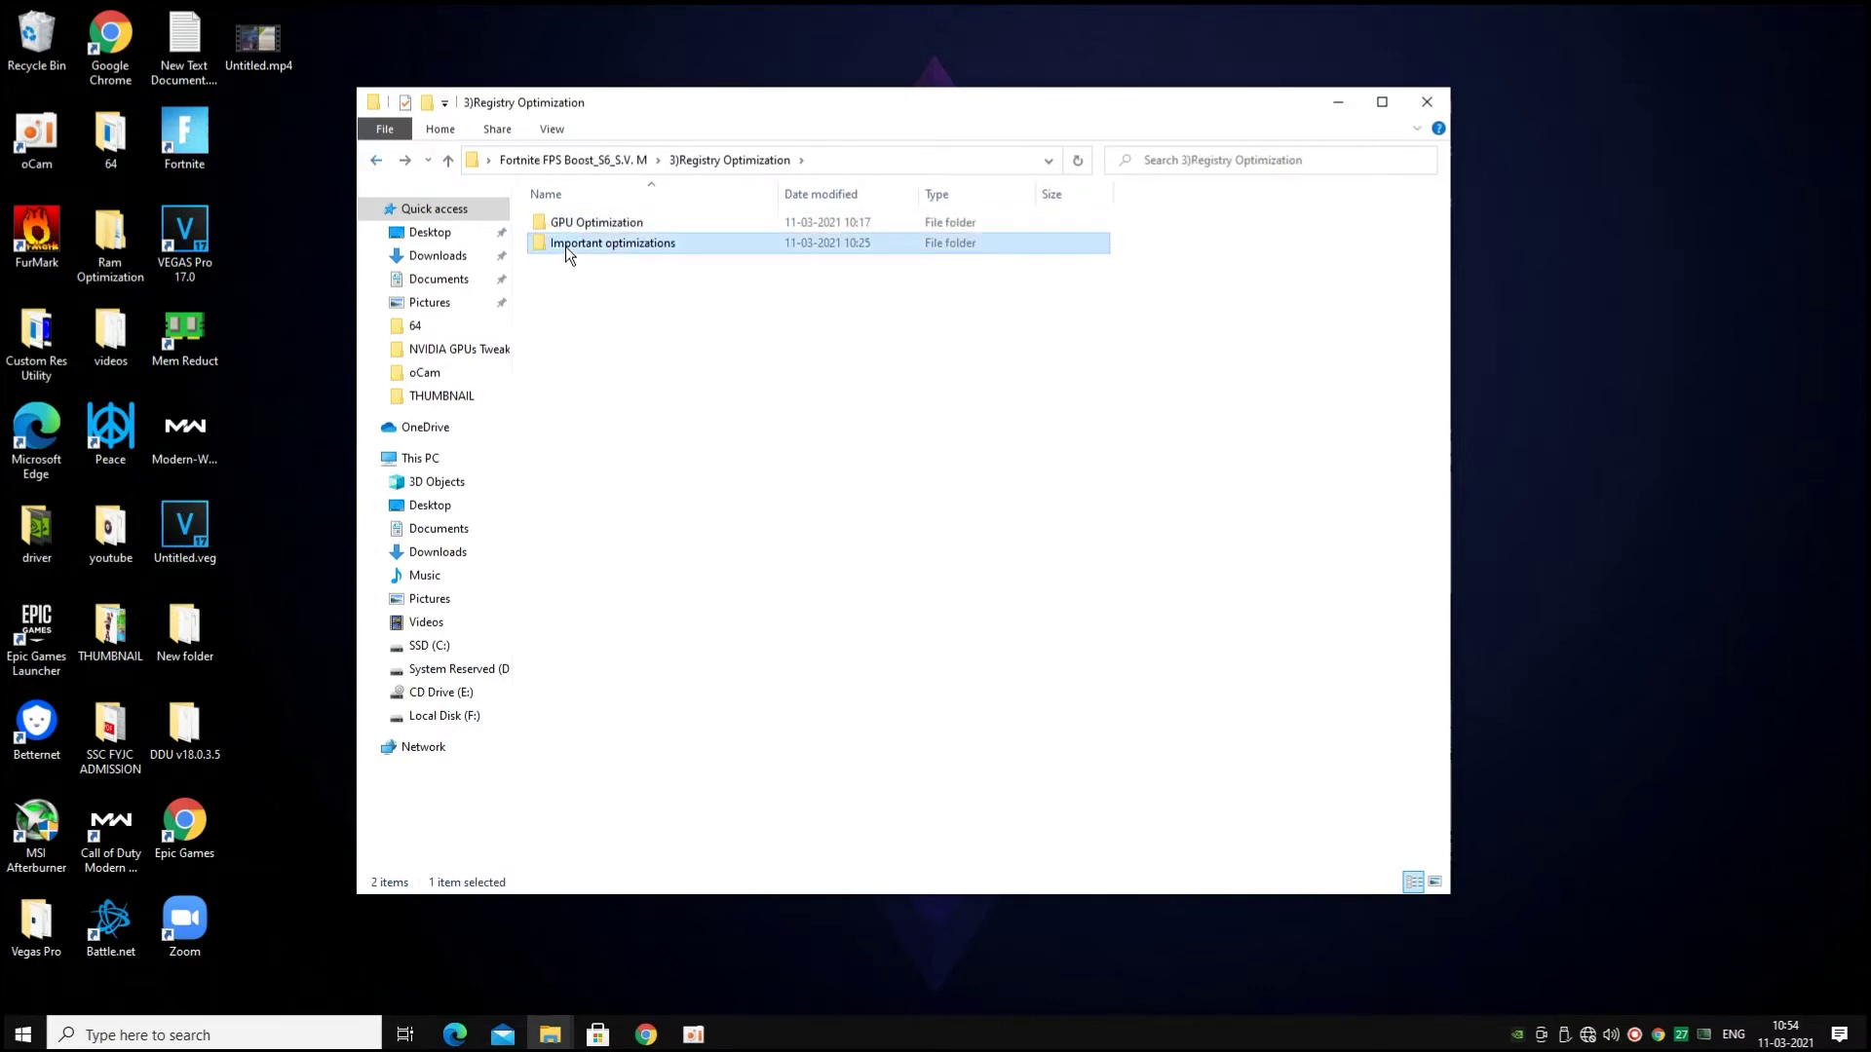
pyautogui.doubleClick(565, 247)
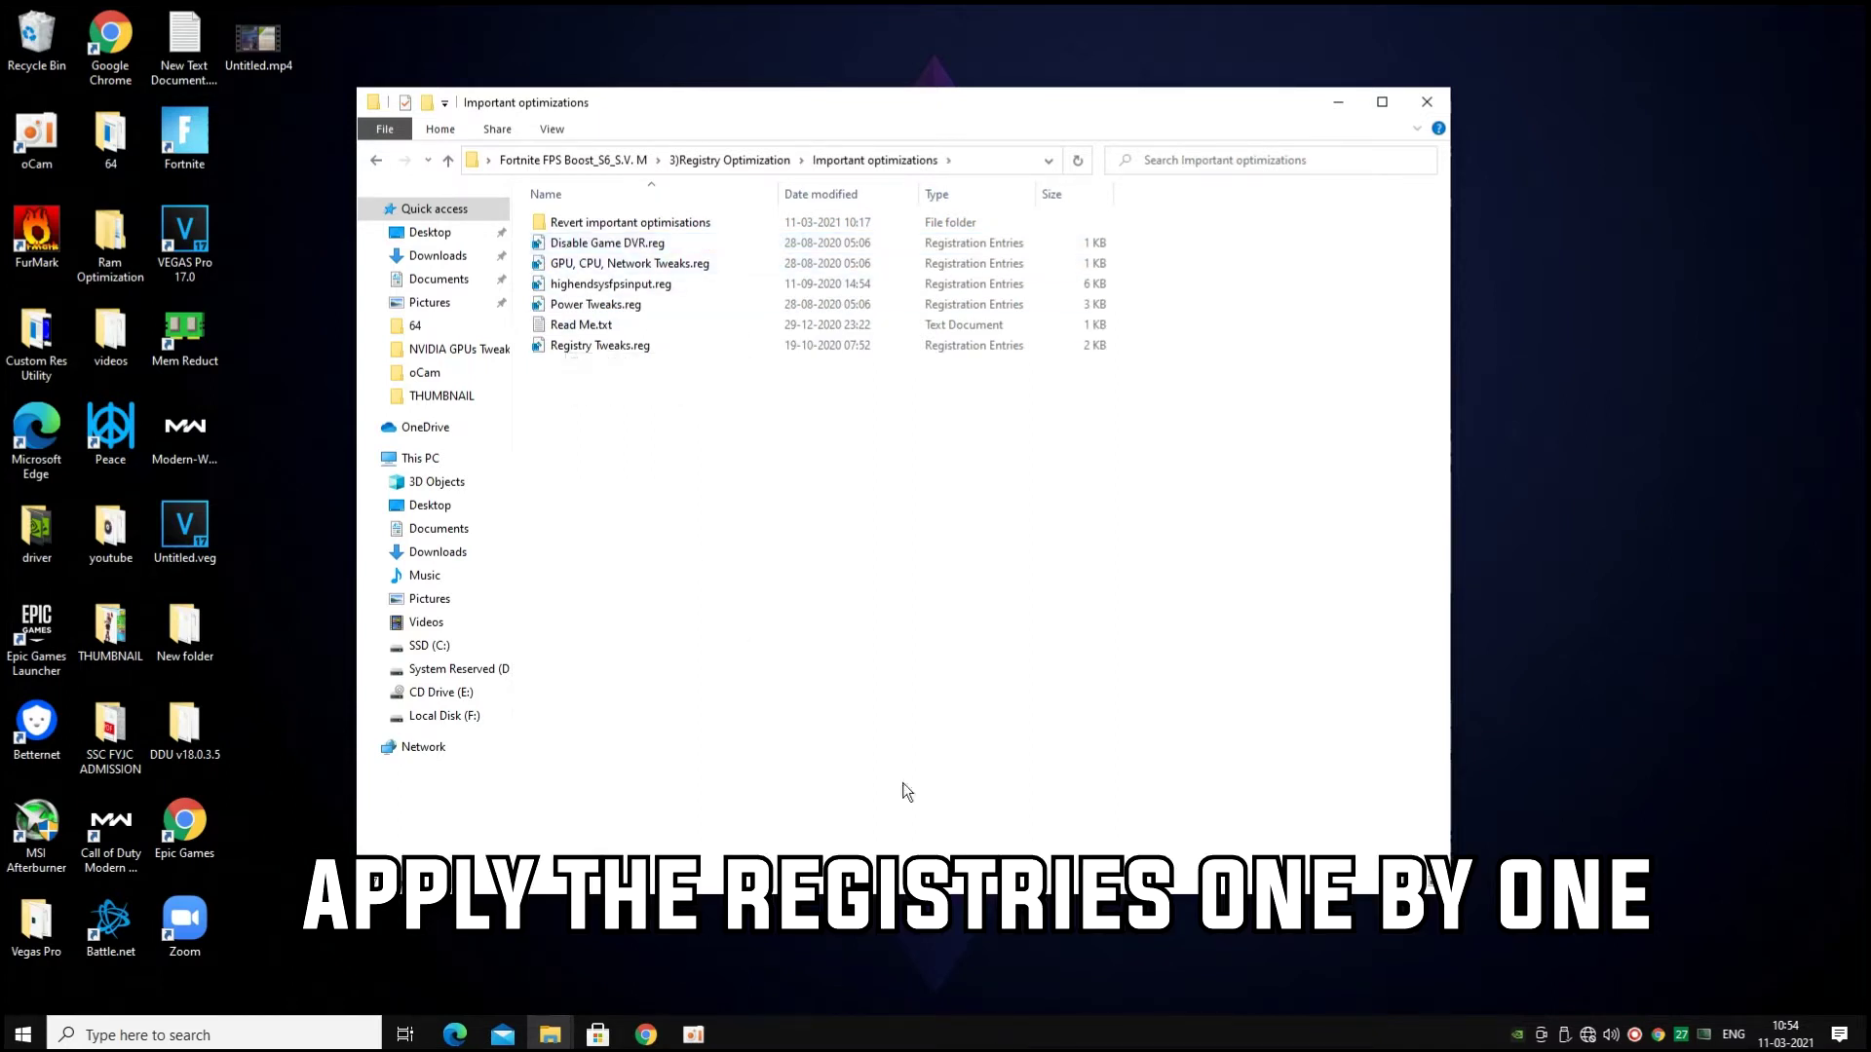
pyautogui.click(611, 249)
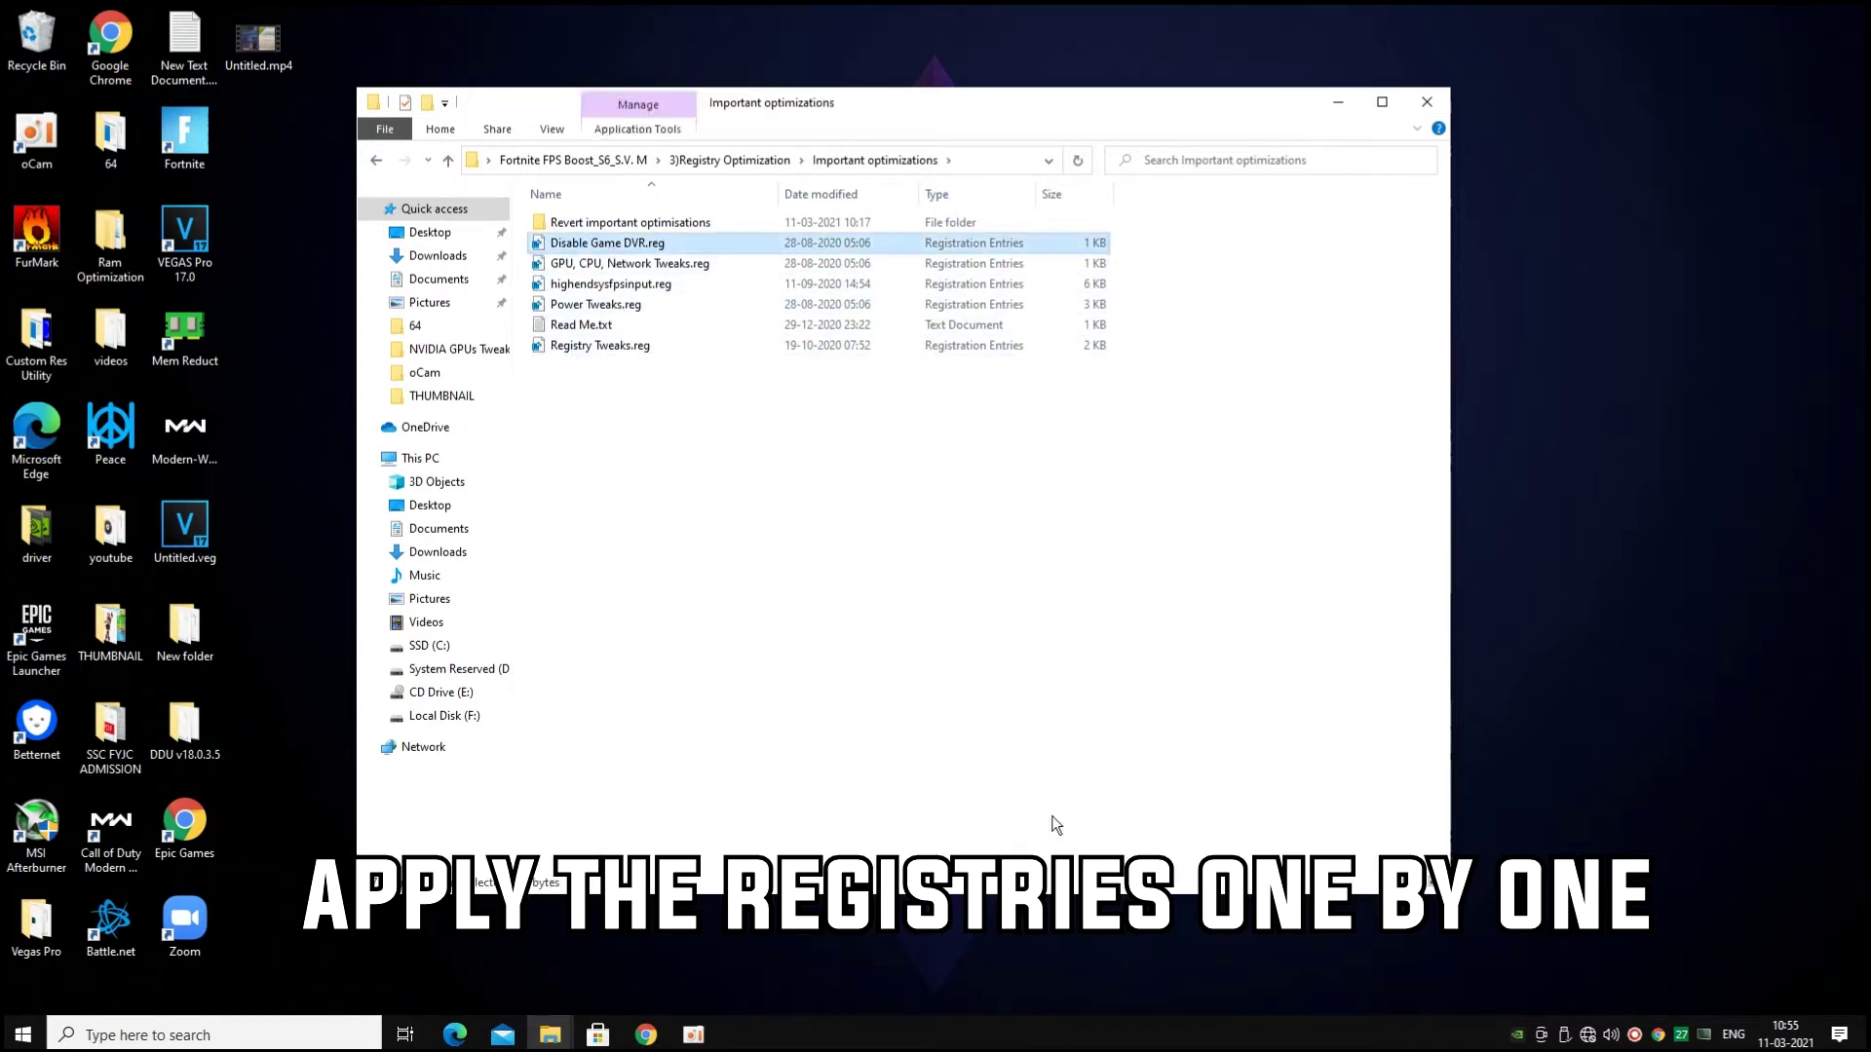
pyautogui.doubleClick(614, 251)
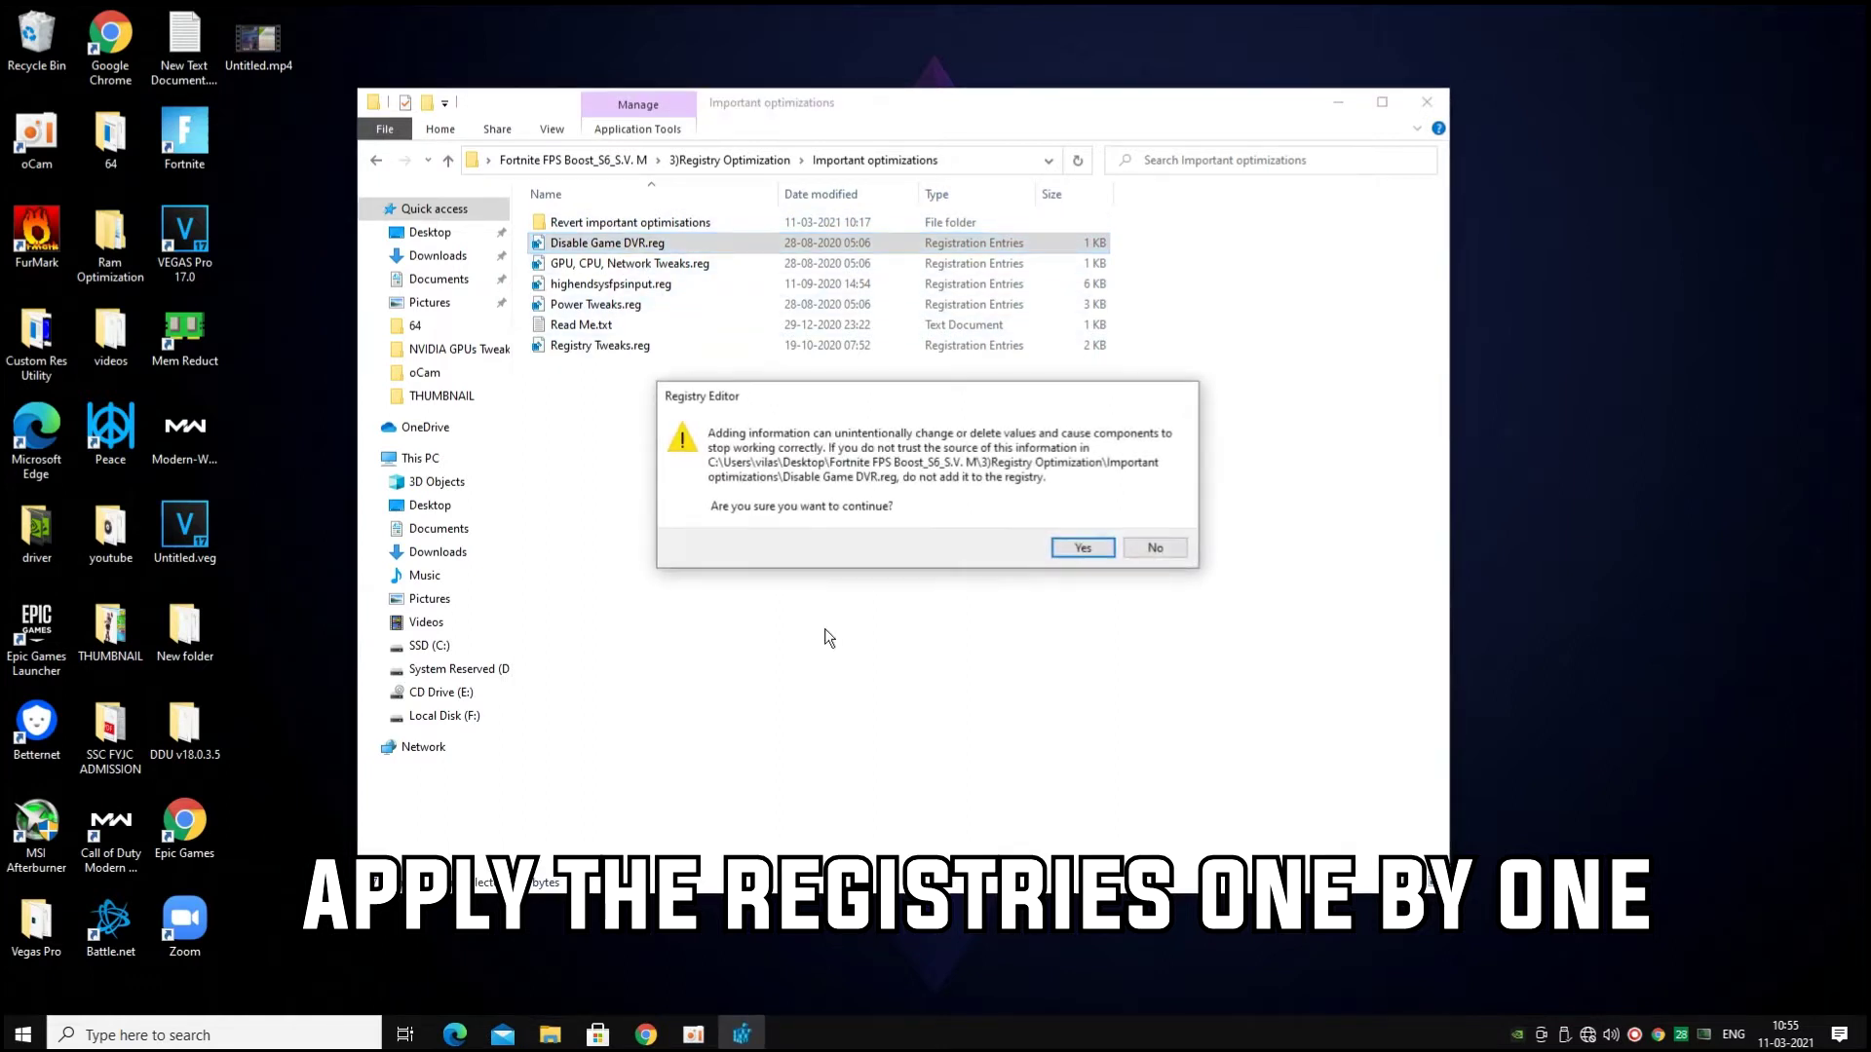
pyautogui.click(1082, 549)
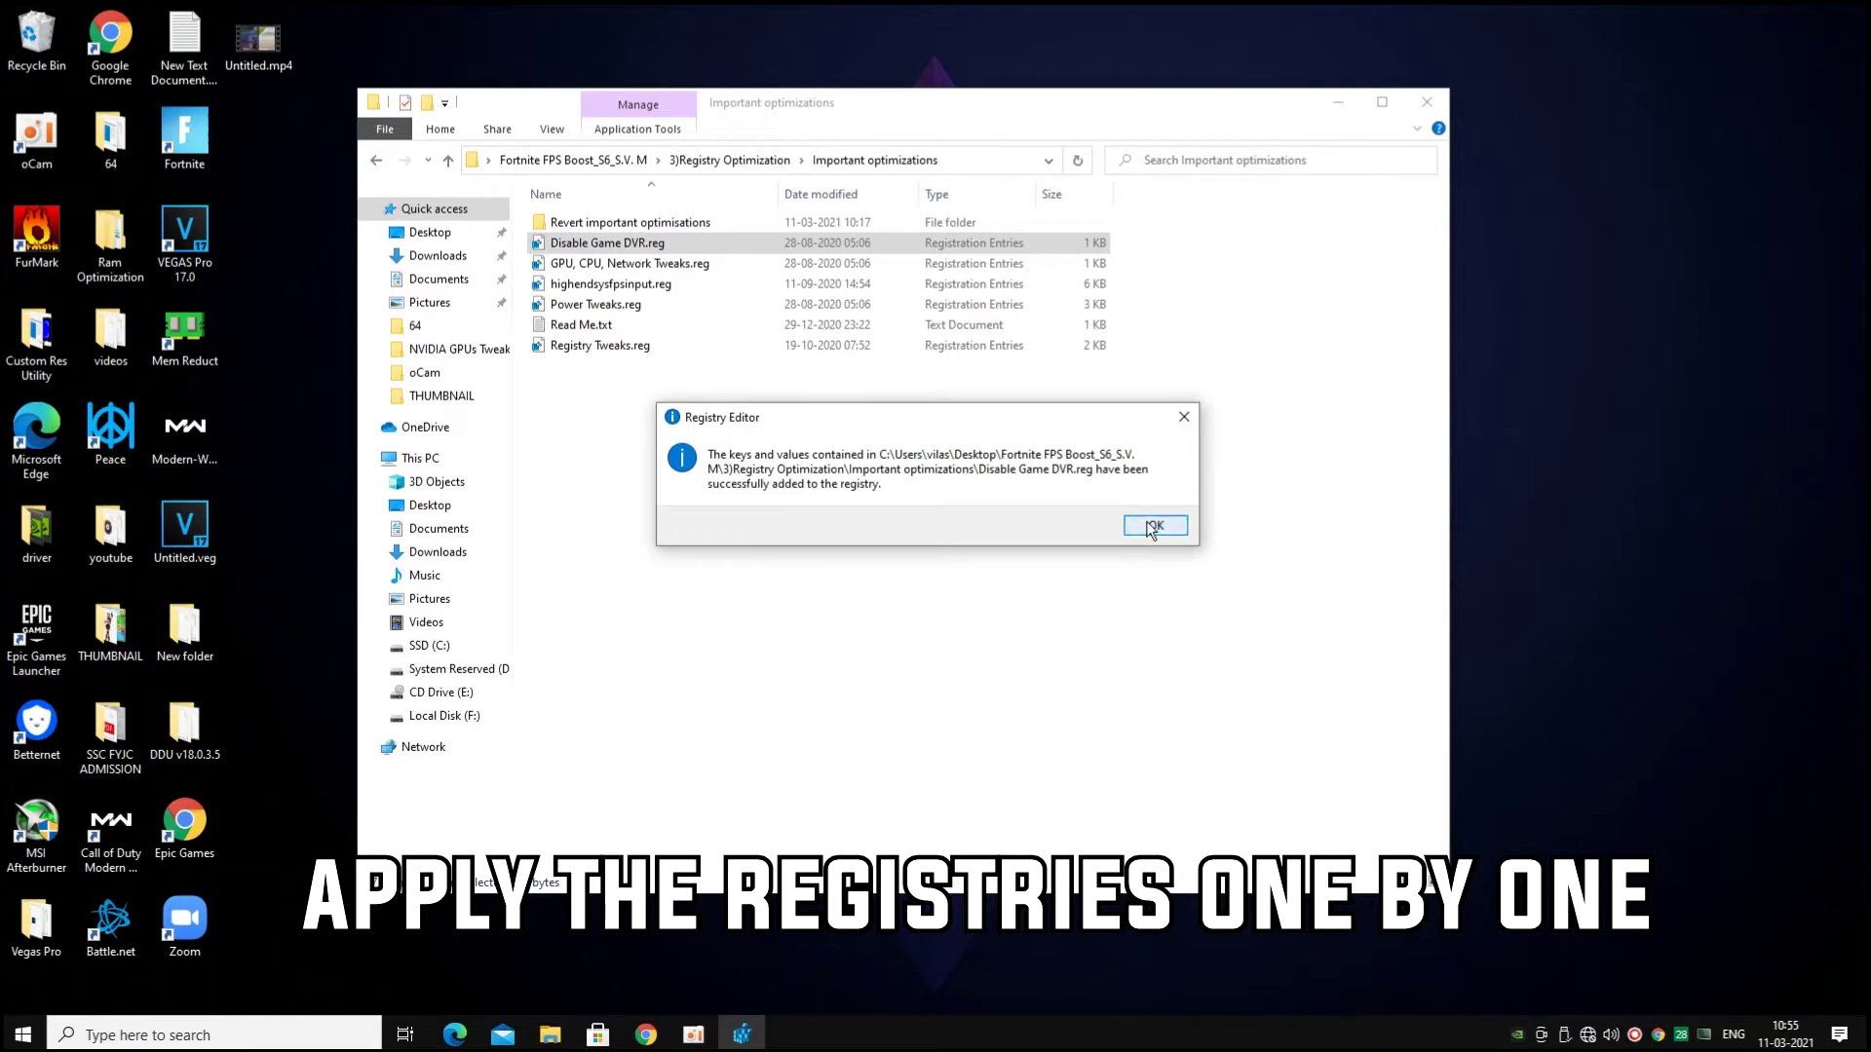
pyautogui.click(1155, 527)
# Merge GPU, CPU, Network Tweaks.reg and highendsysfpsinput.reg into the registry one after the other
pyautogui.click(700, 272)
pyautogui.doubleClick(700, 268)
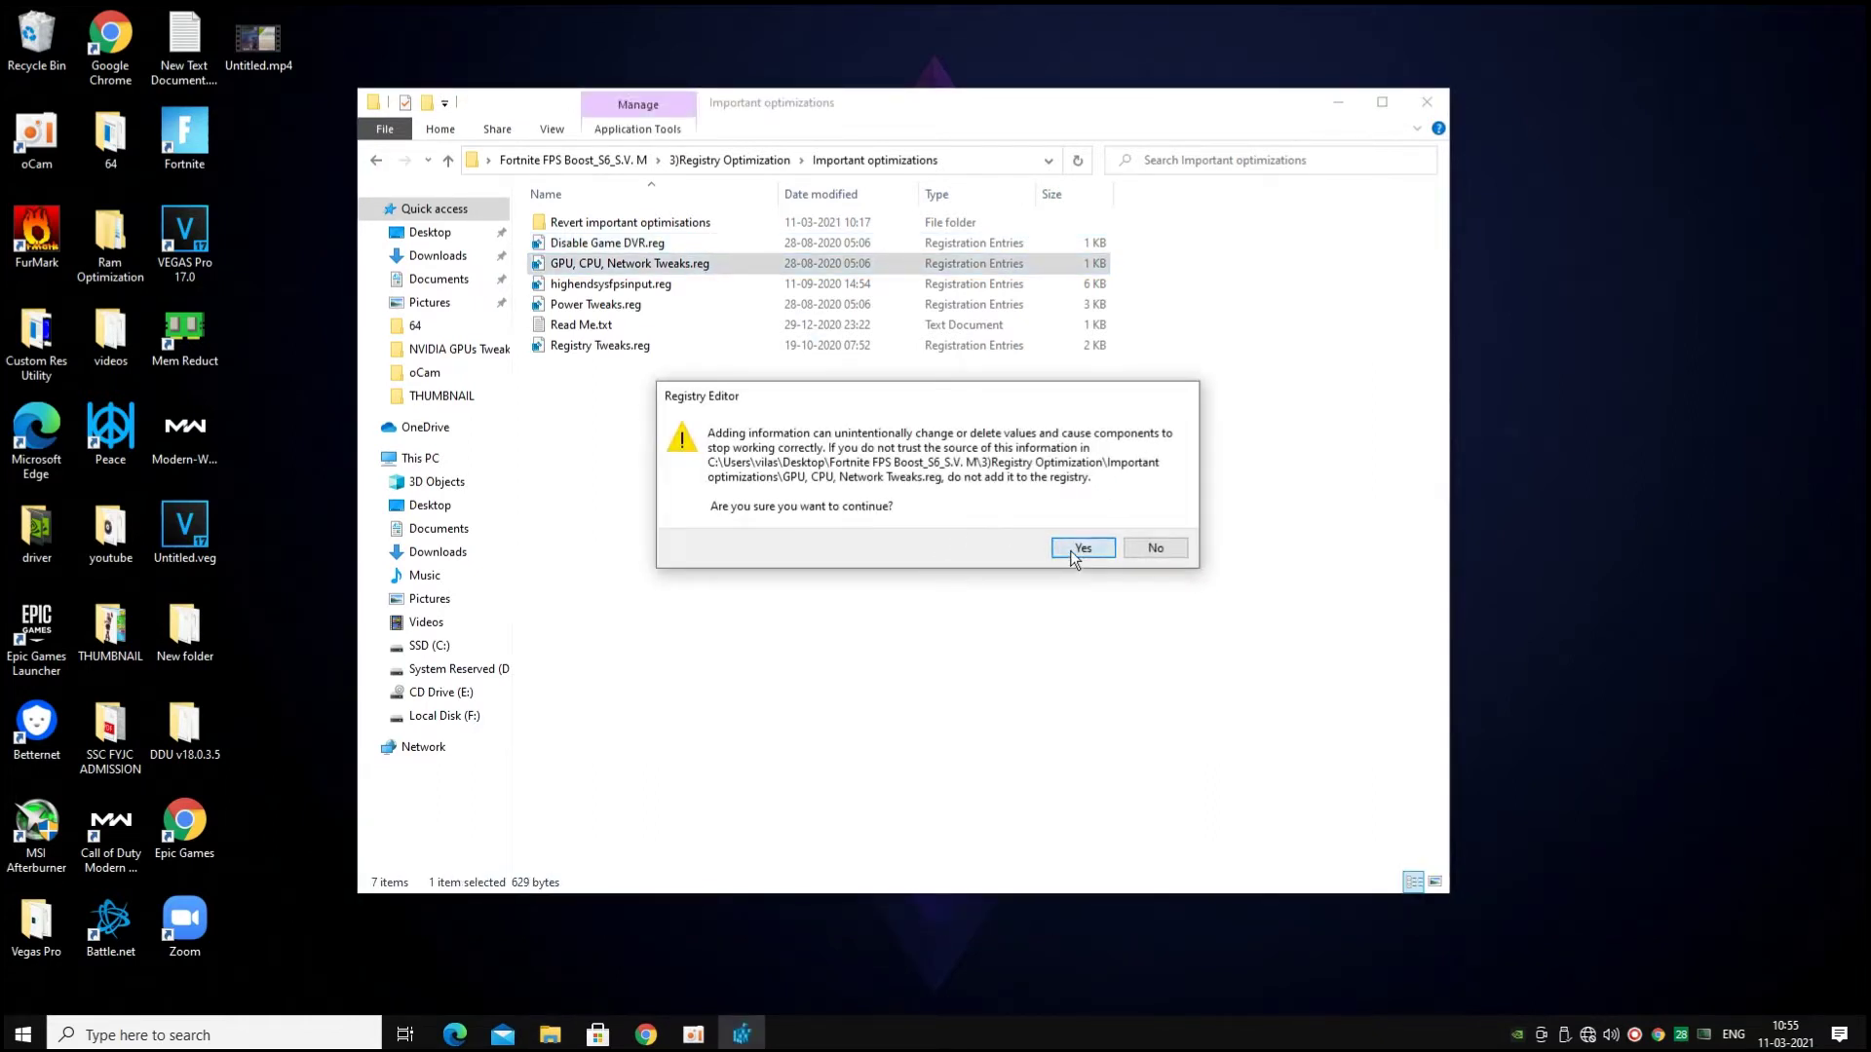
pyautogui.click(1079, 548)
pyautogui.click(1150, 531)
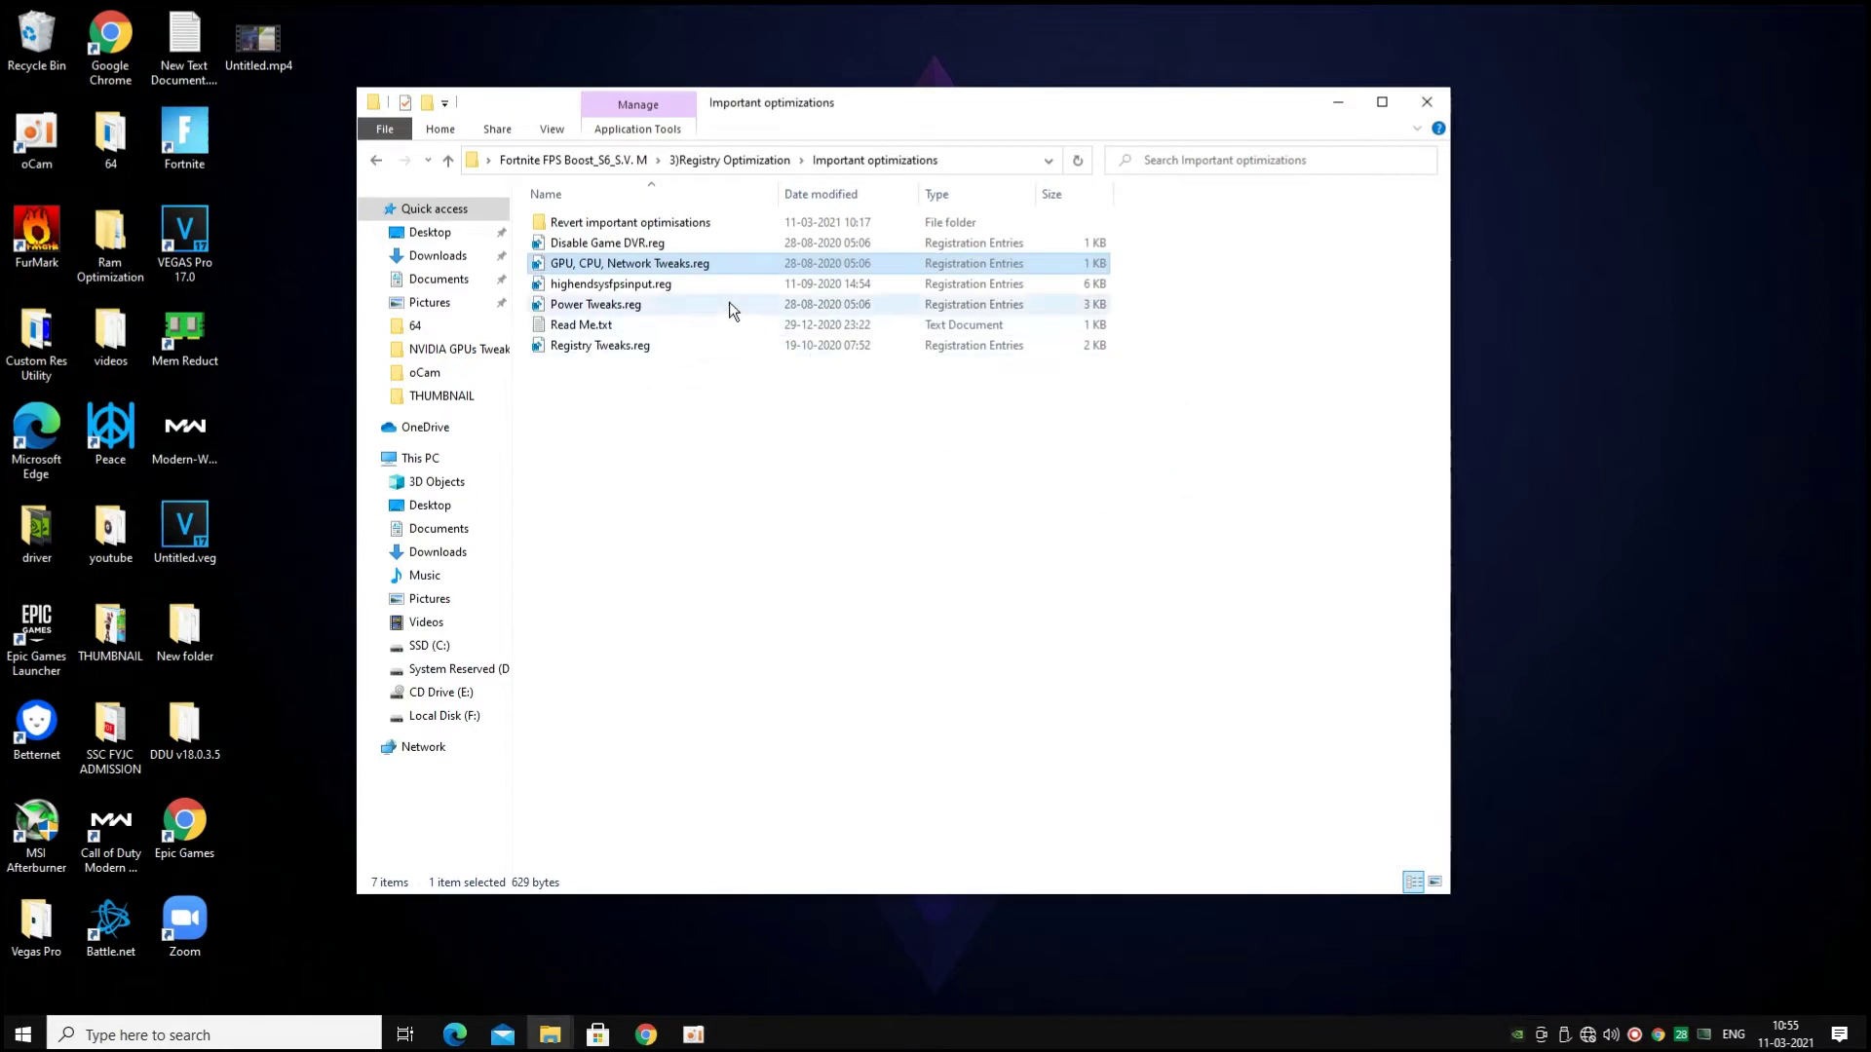
pyautogui.doubleClick(697, 281)
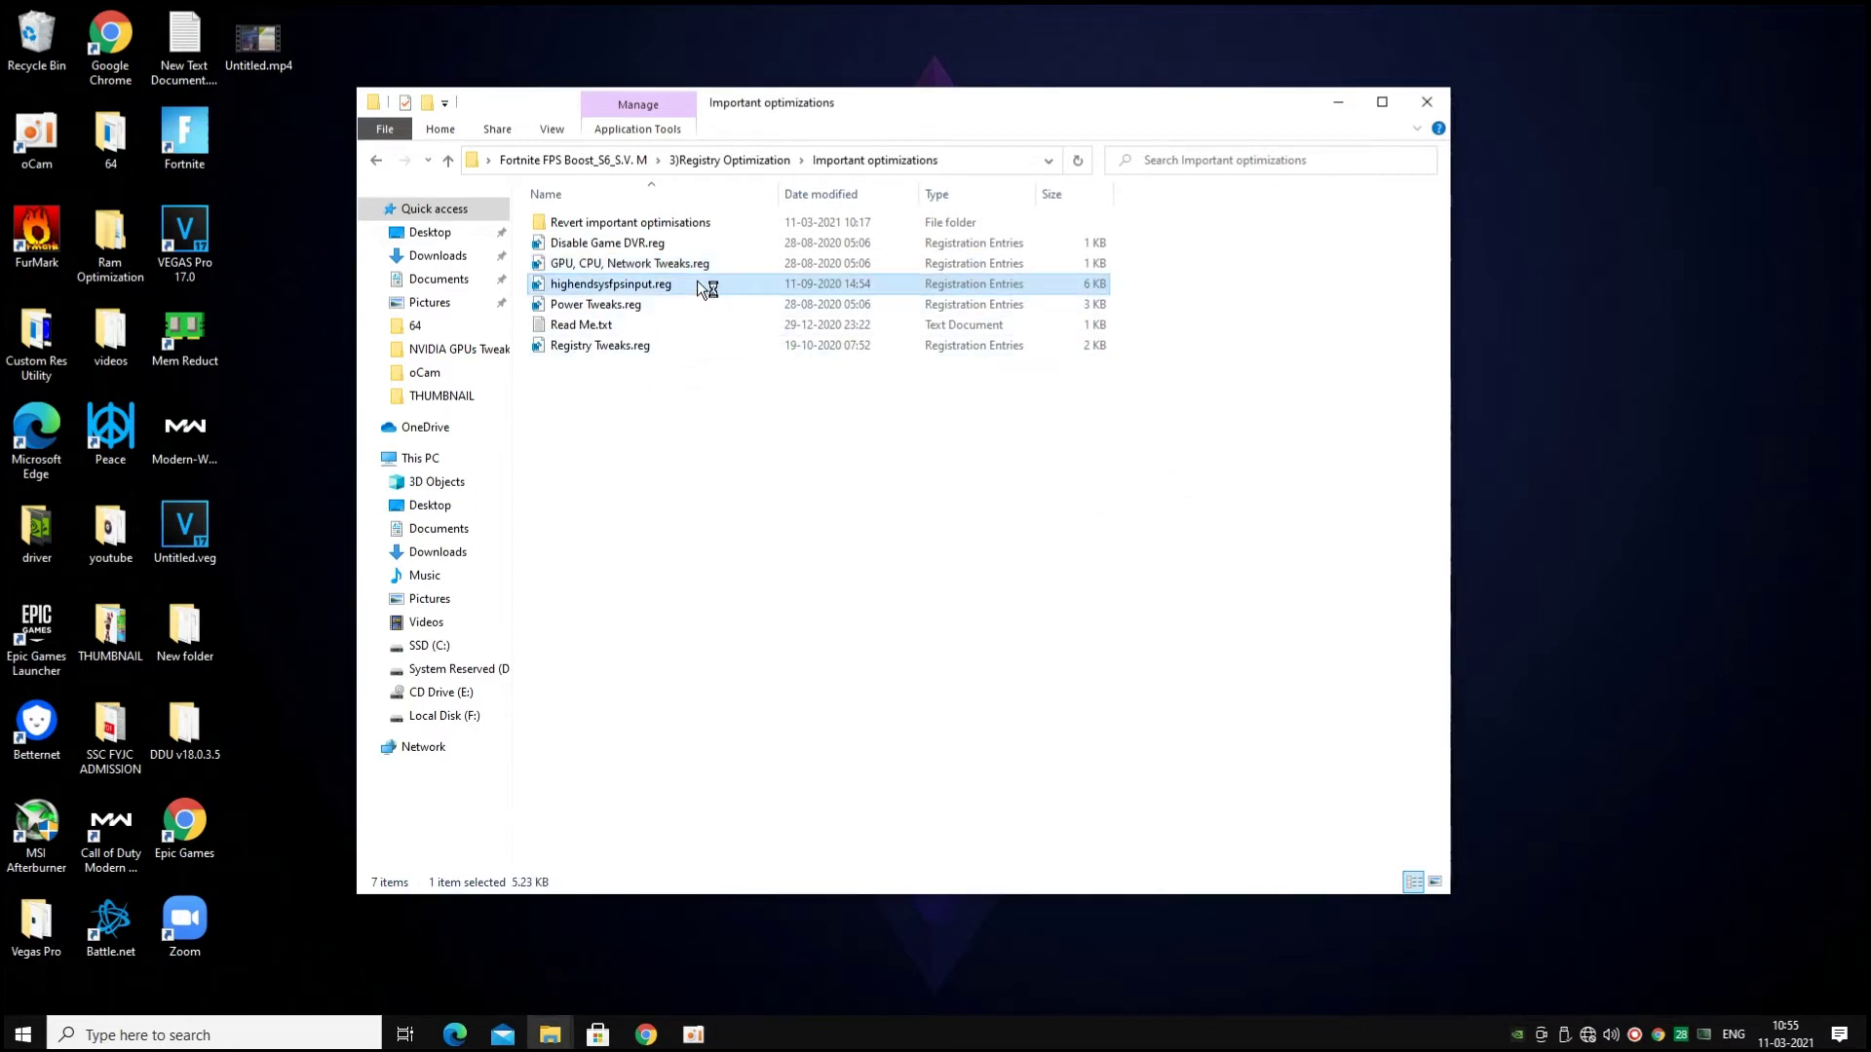
pyautogui.click(1081, 546)
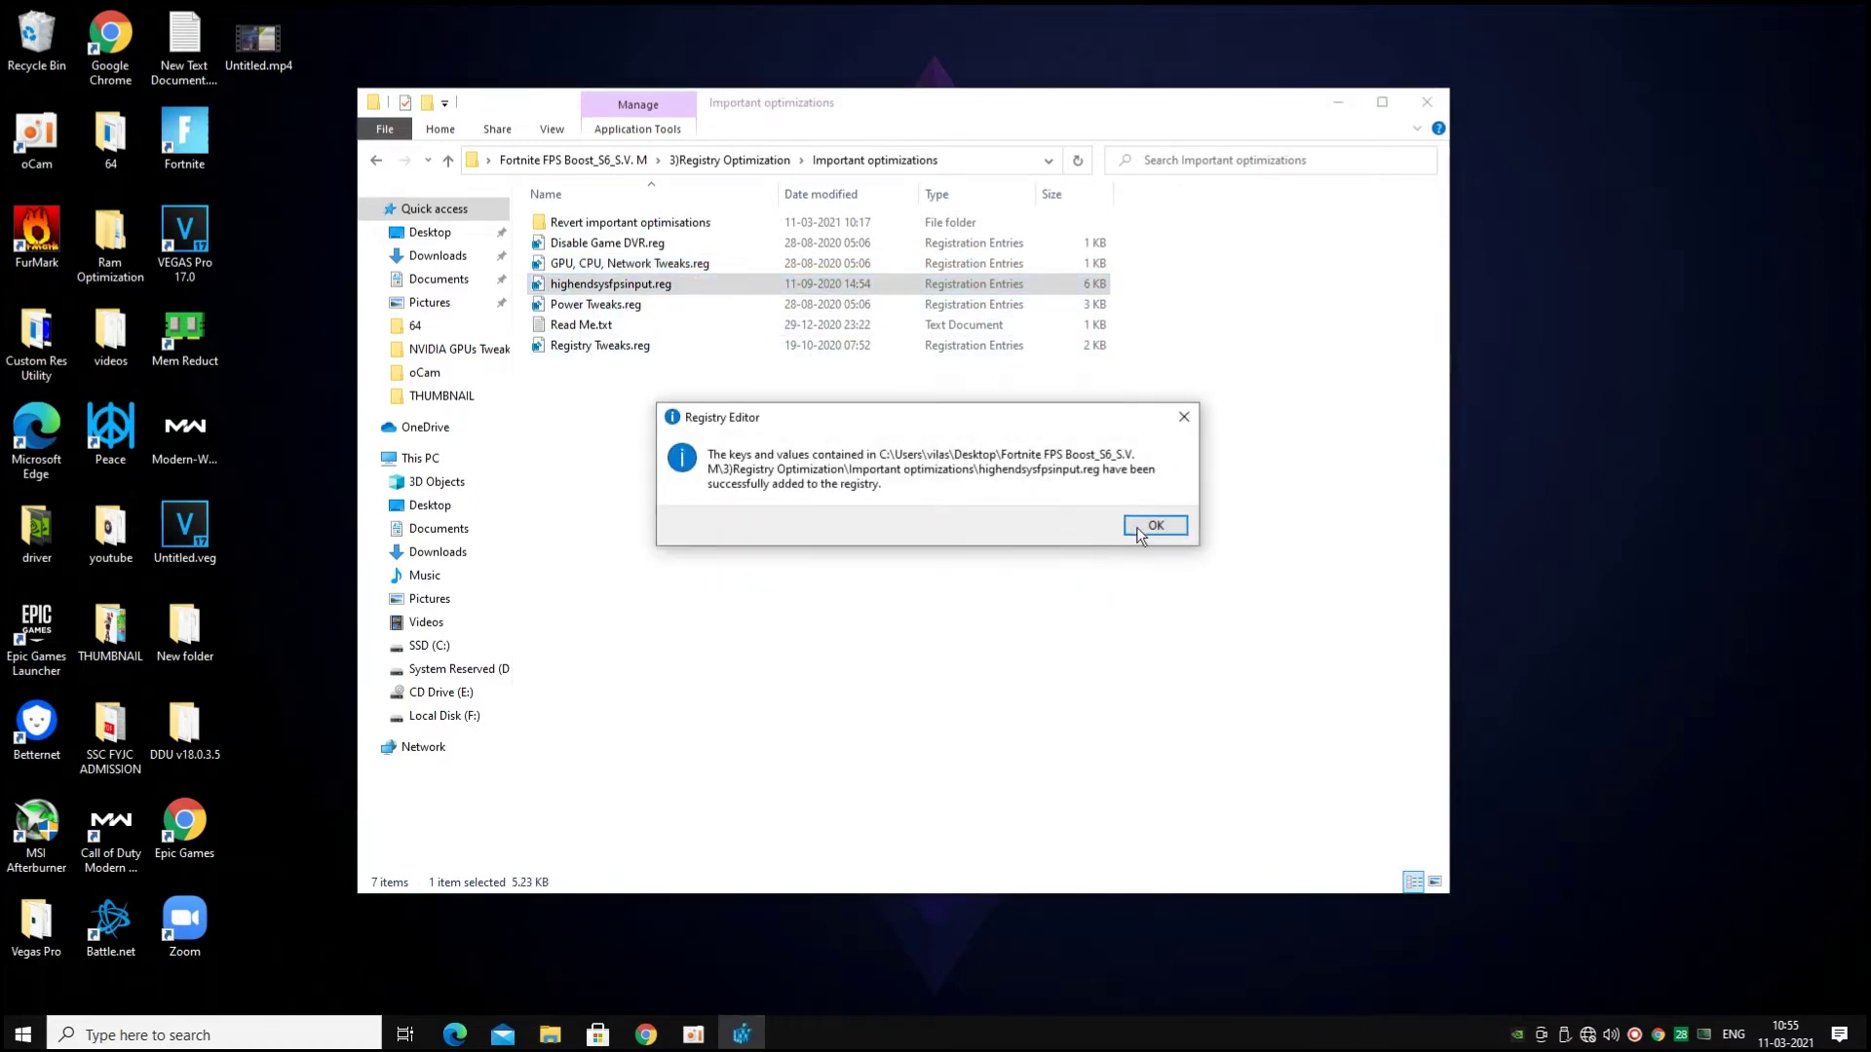
pyautogui.click(1140, 530)
# Merge Power Tweaks.reg and Registry Tweaks.reg into the registry one after the other
pyautogui.click(664, 306)
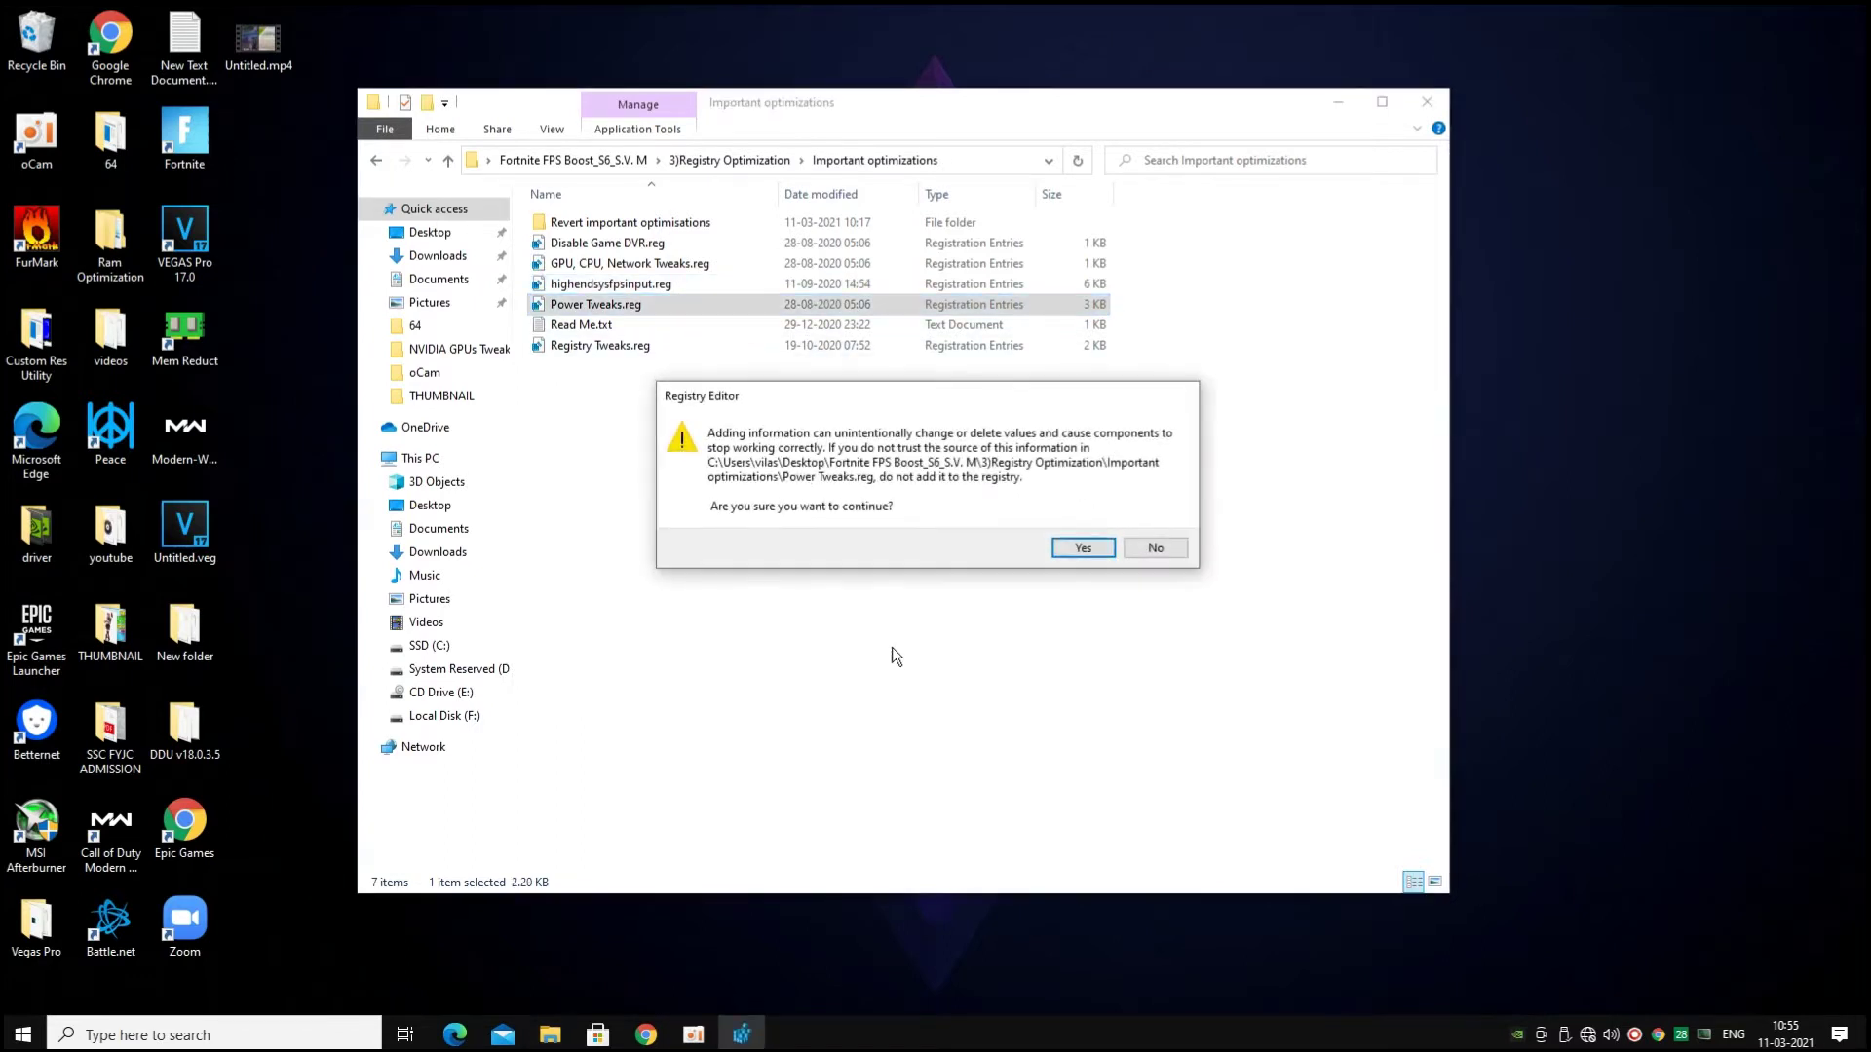
pyautogui.click(1096, 544)
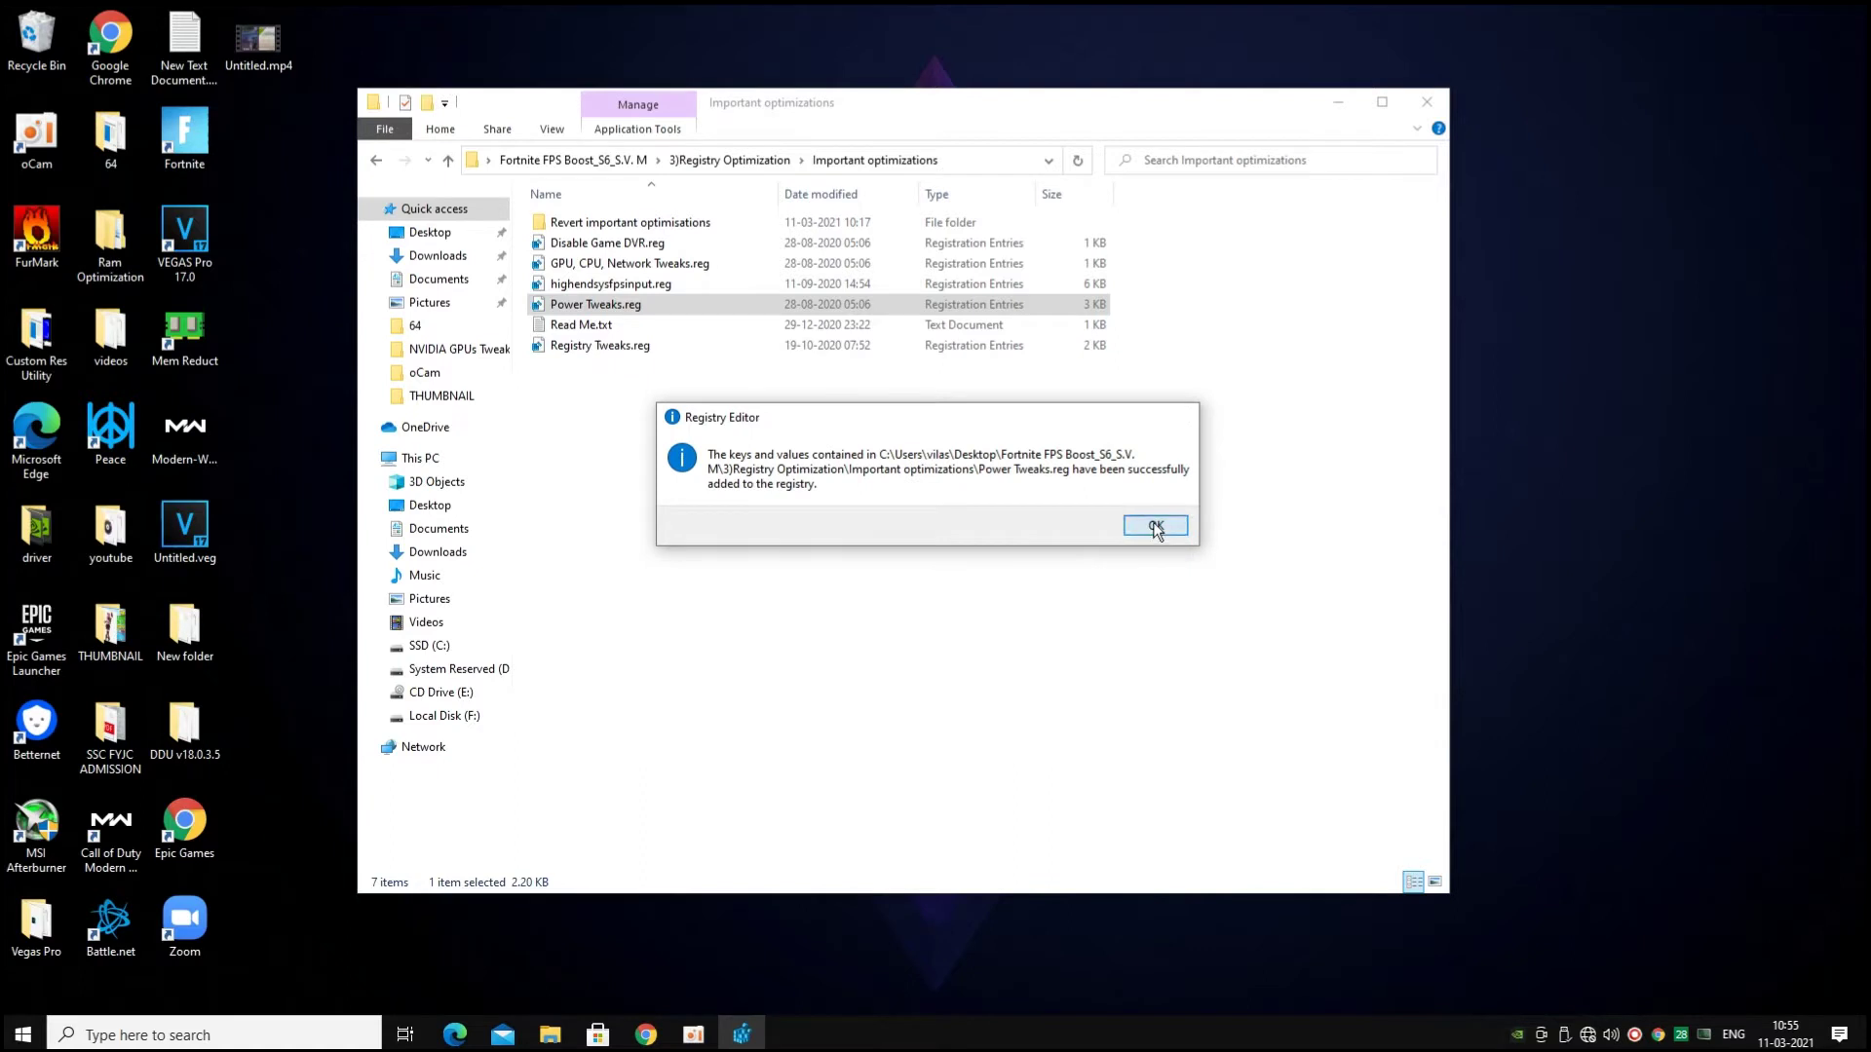
pyautogui.click(1148, 525)
pyautogui.click(643, 348)
pyautogui.press('Return')
pyautogui.click(1082, 545)
pyautogui.click(1163, 536)
# Check the contents of the Revert important optimisations folder and return to the Important optimizations folder
pyautogui.click(1107, 598)
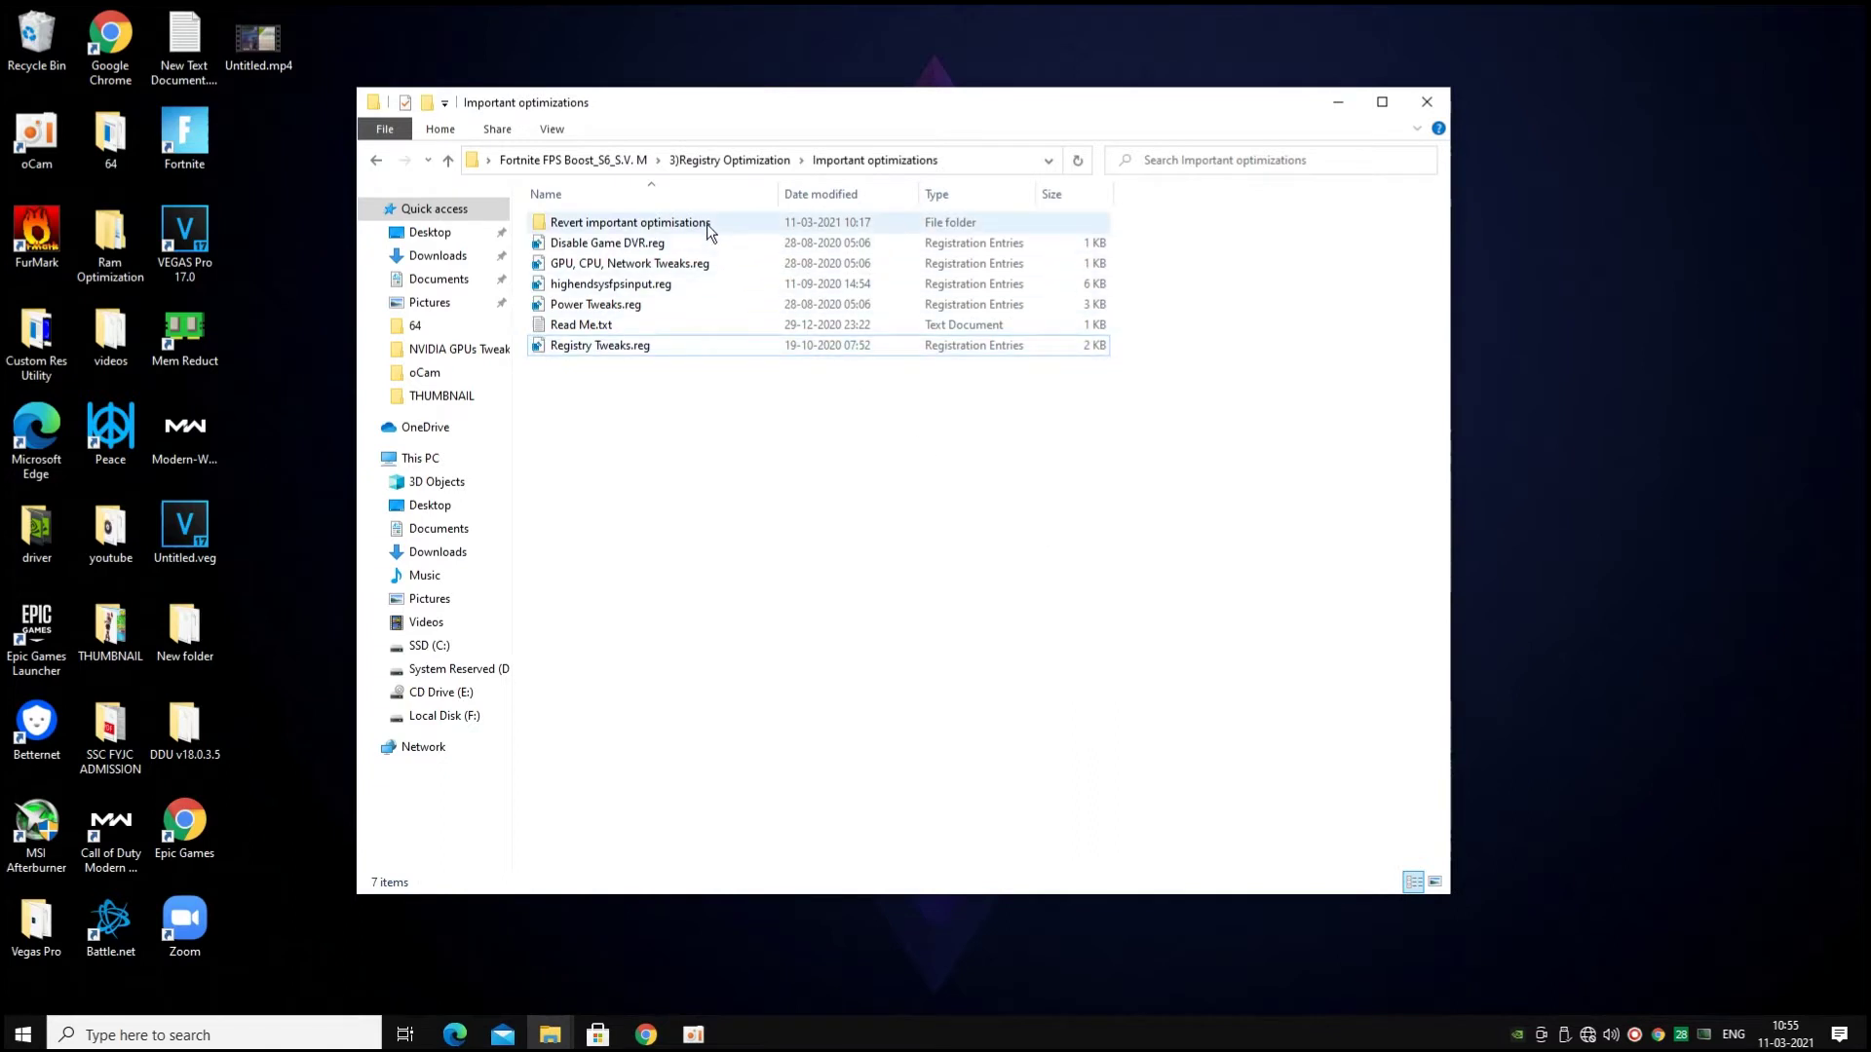
pyautogui.doubleClick(708, 224)
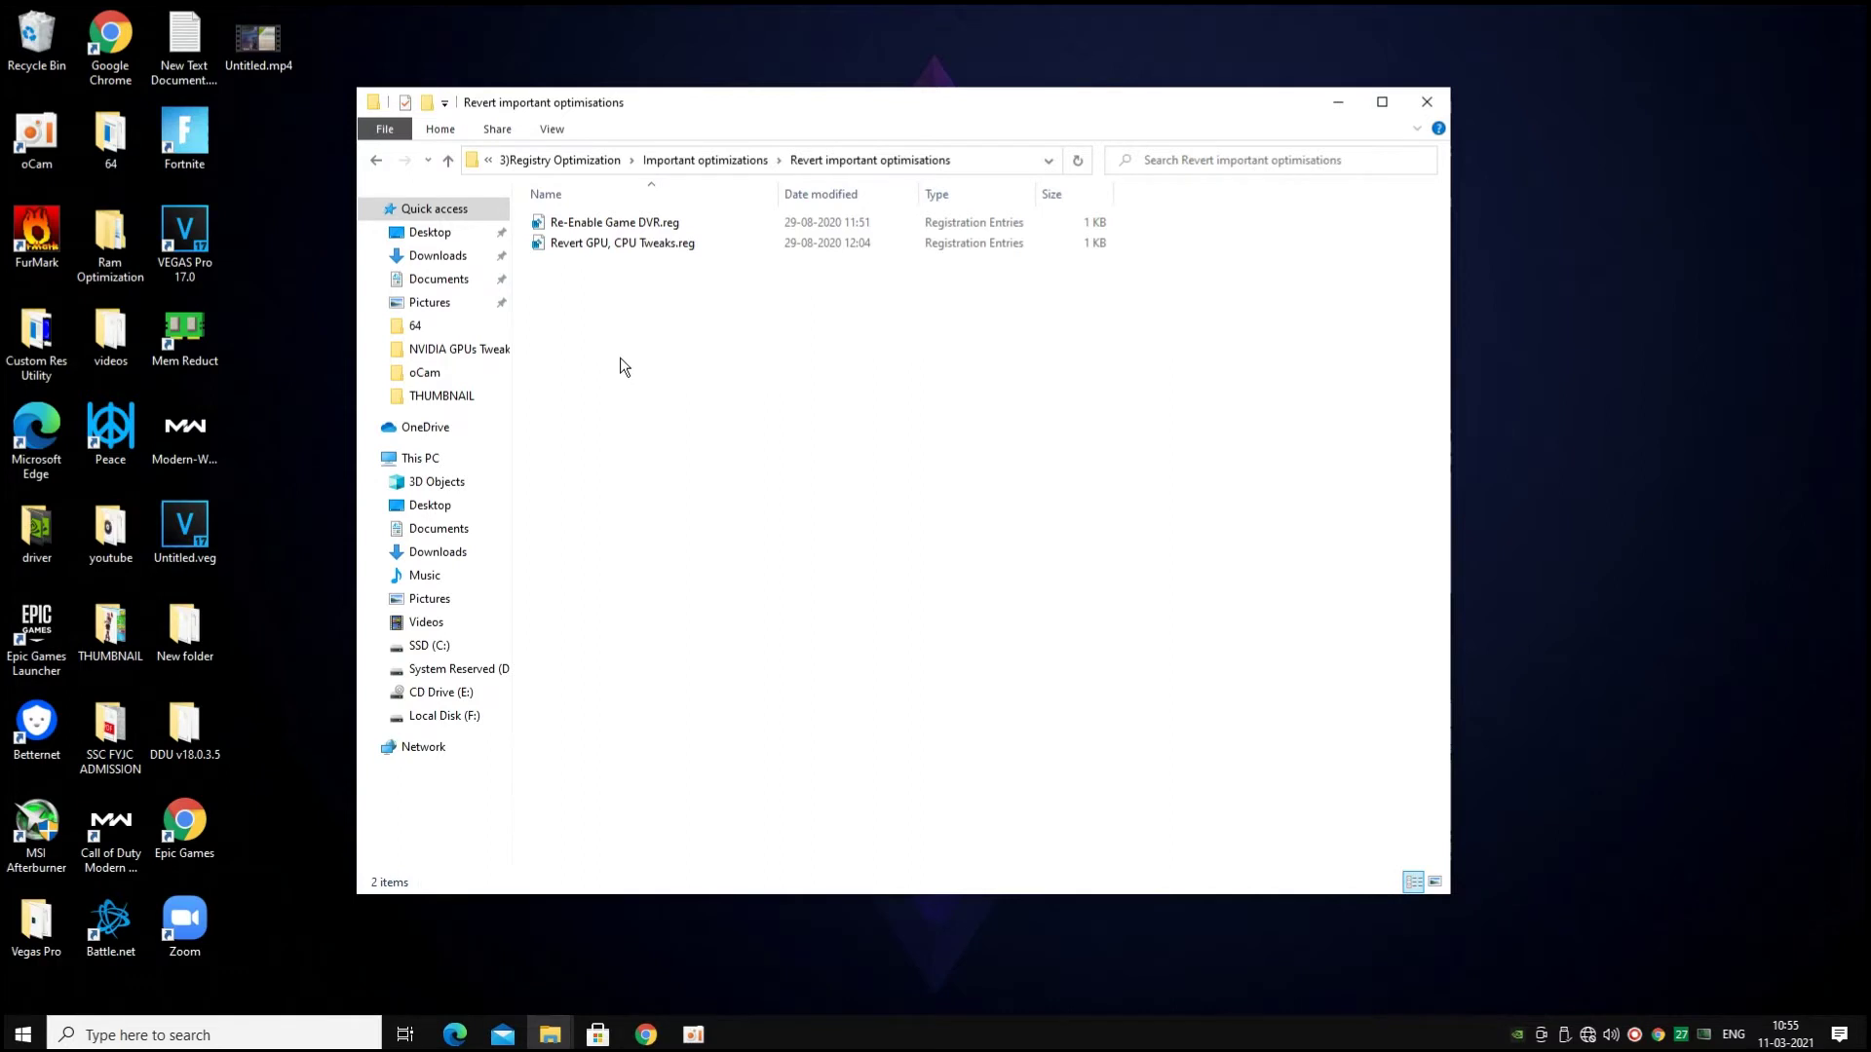
pyautogui.click(376, 160)
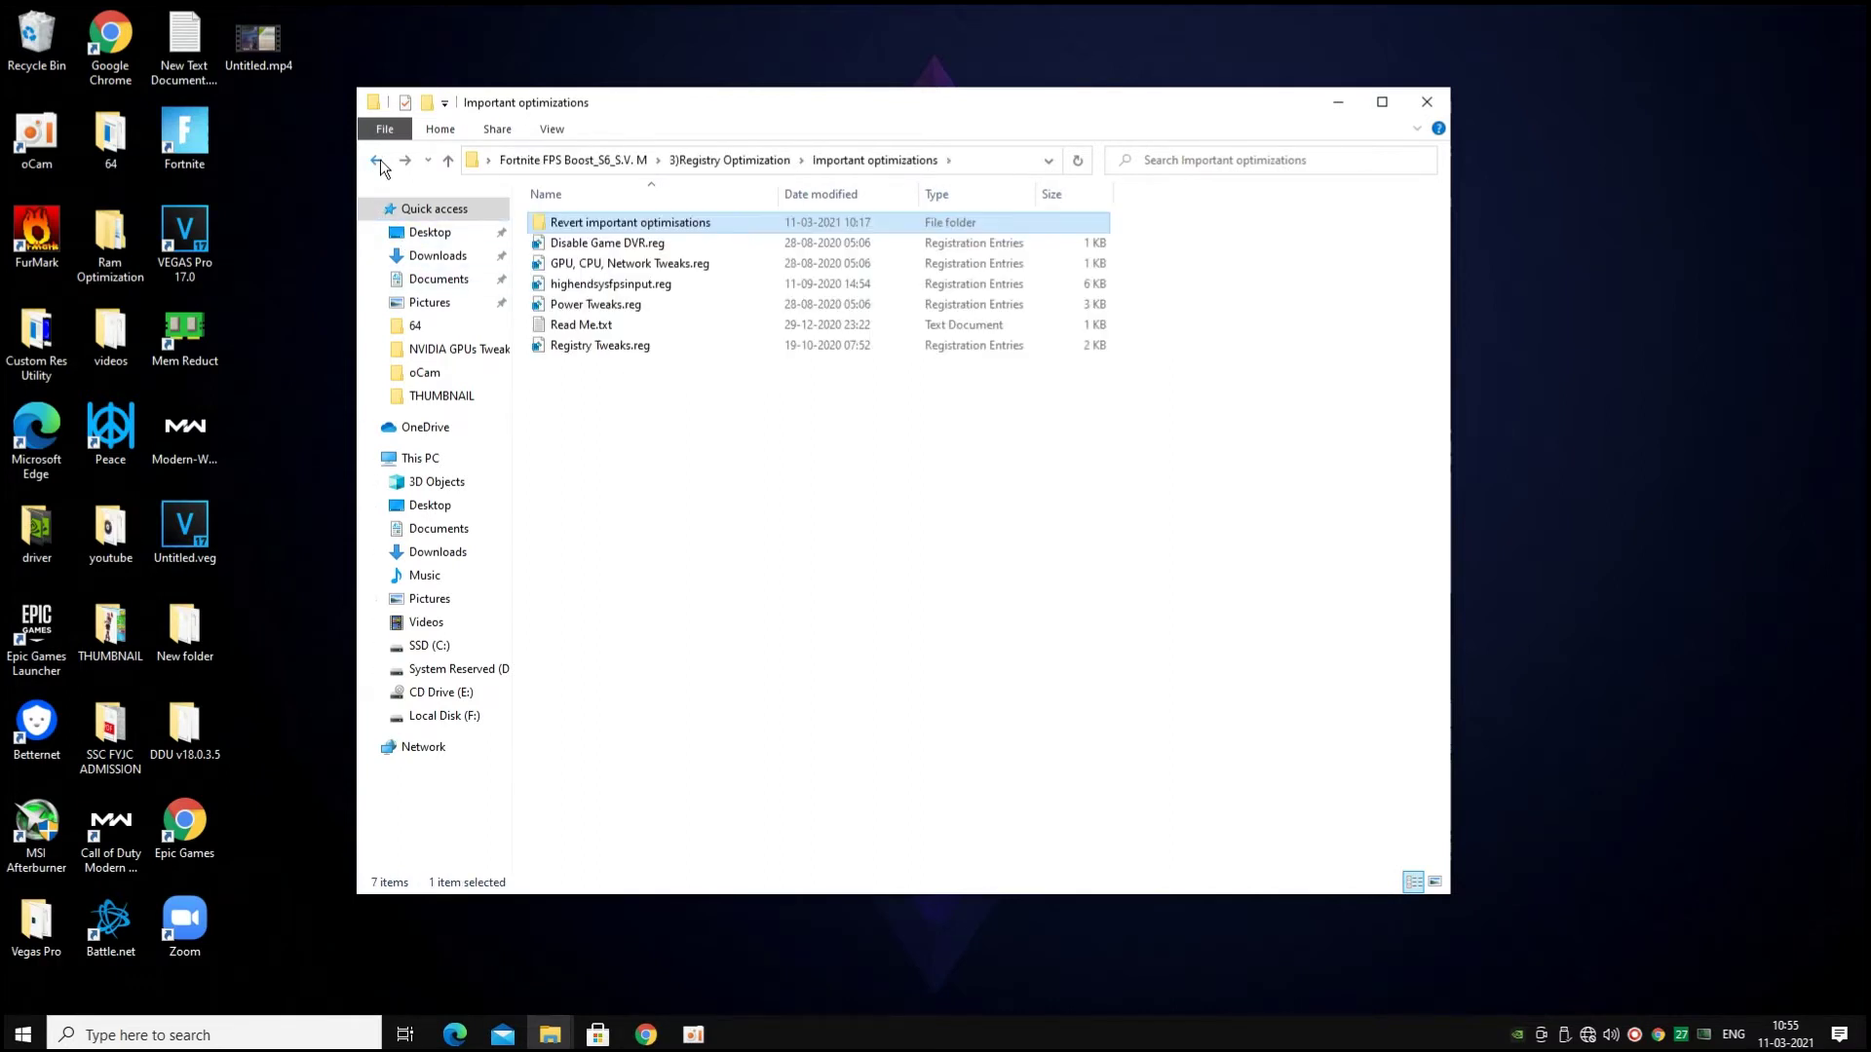
# Return to the Fortnite FPS Boost folder and run MSI Mode Tool.exe from the 4)Mode Tool folder as administrator
pyautogui.click(379, 160)
pyautogui.click(378, 159)
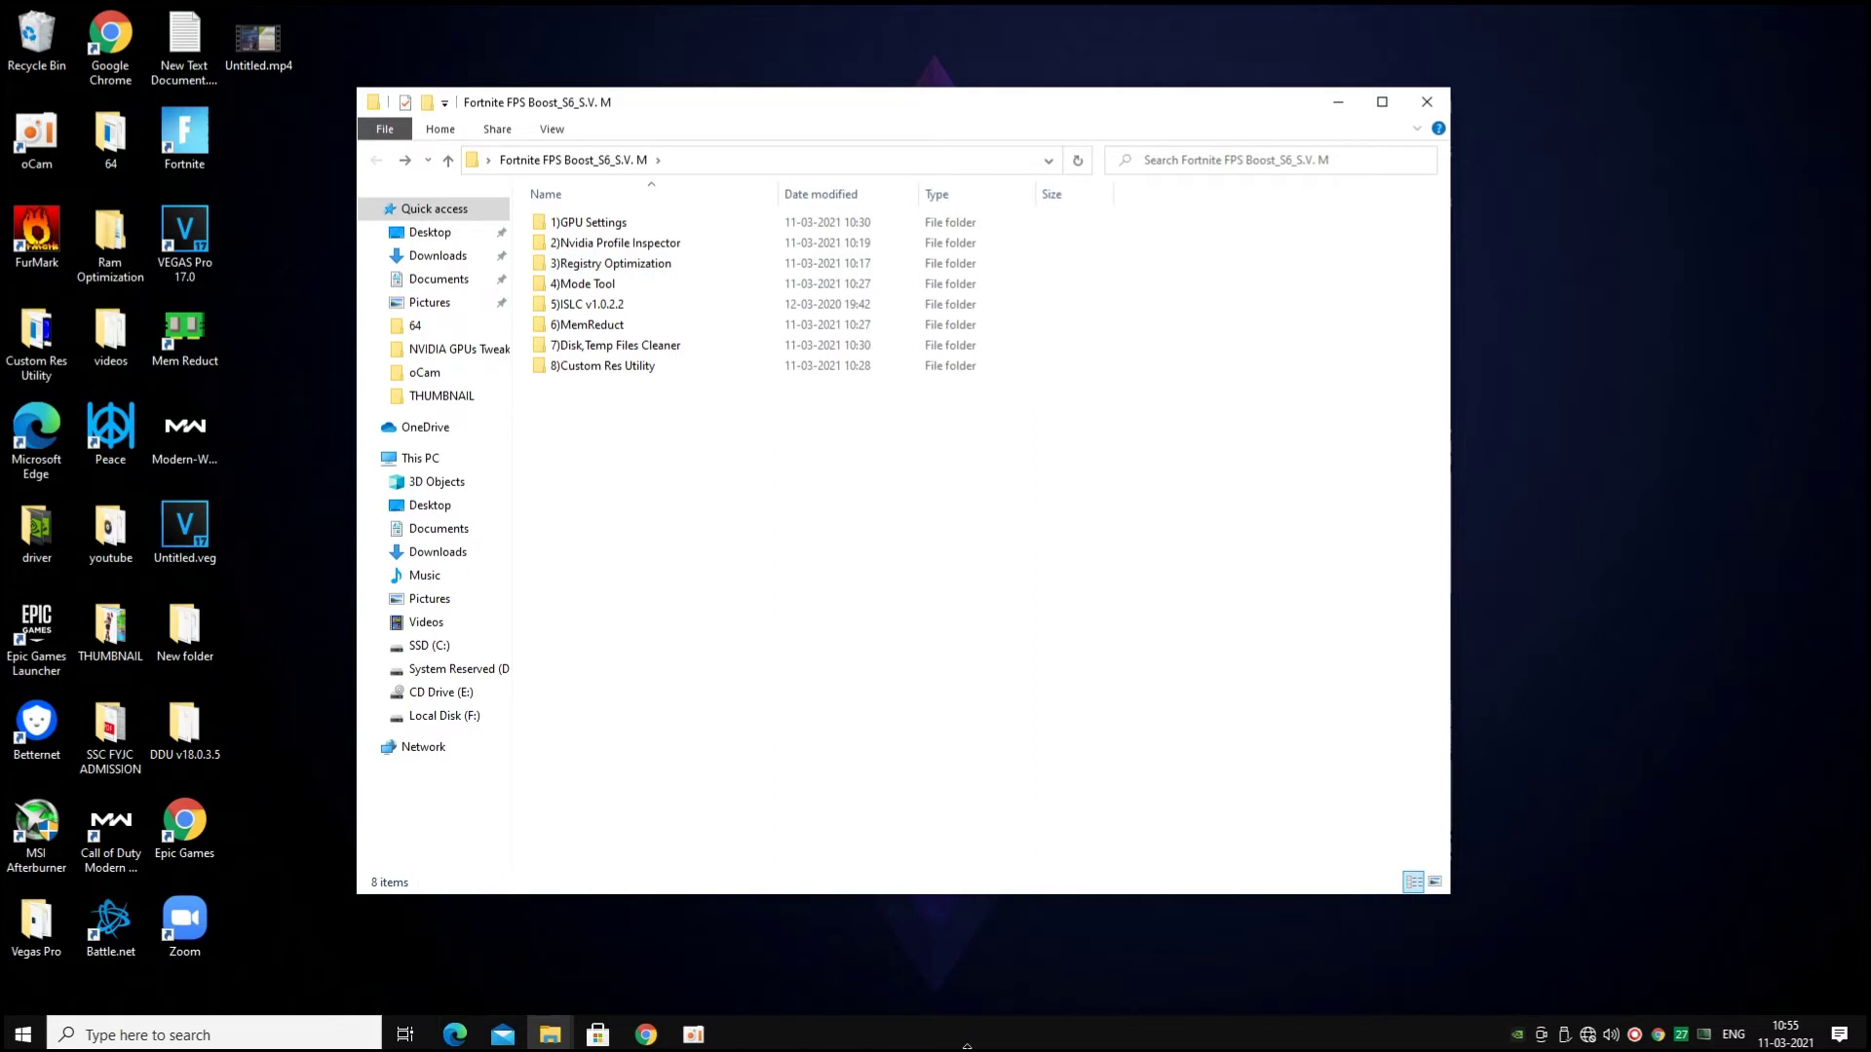
pyautogui.click(585, 287)
pyautogui.doubleClick(583, 284)
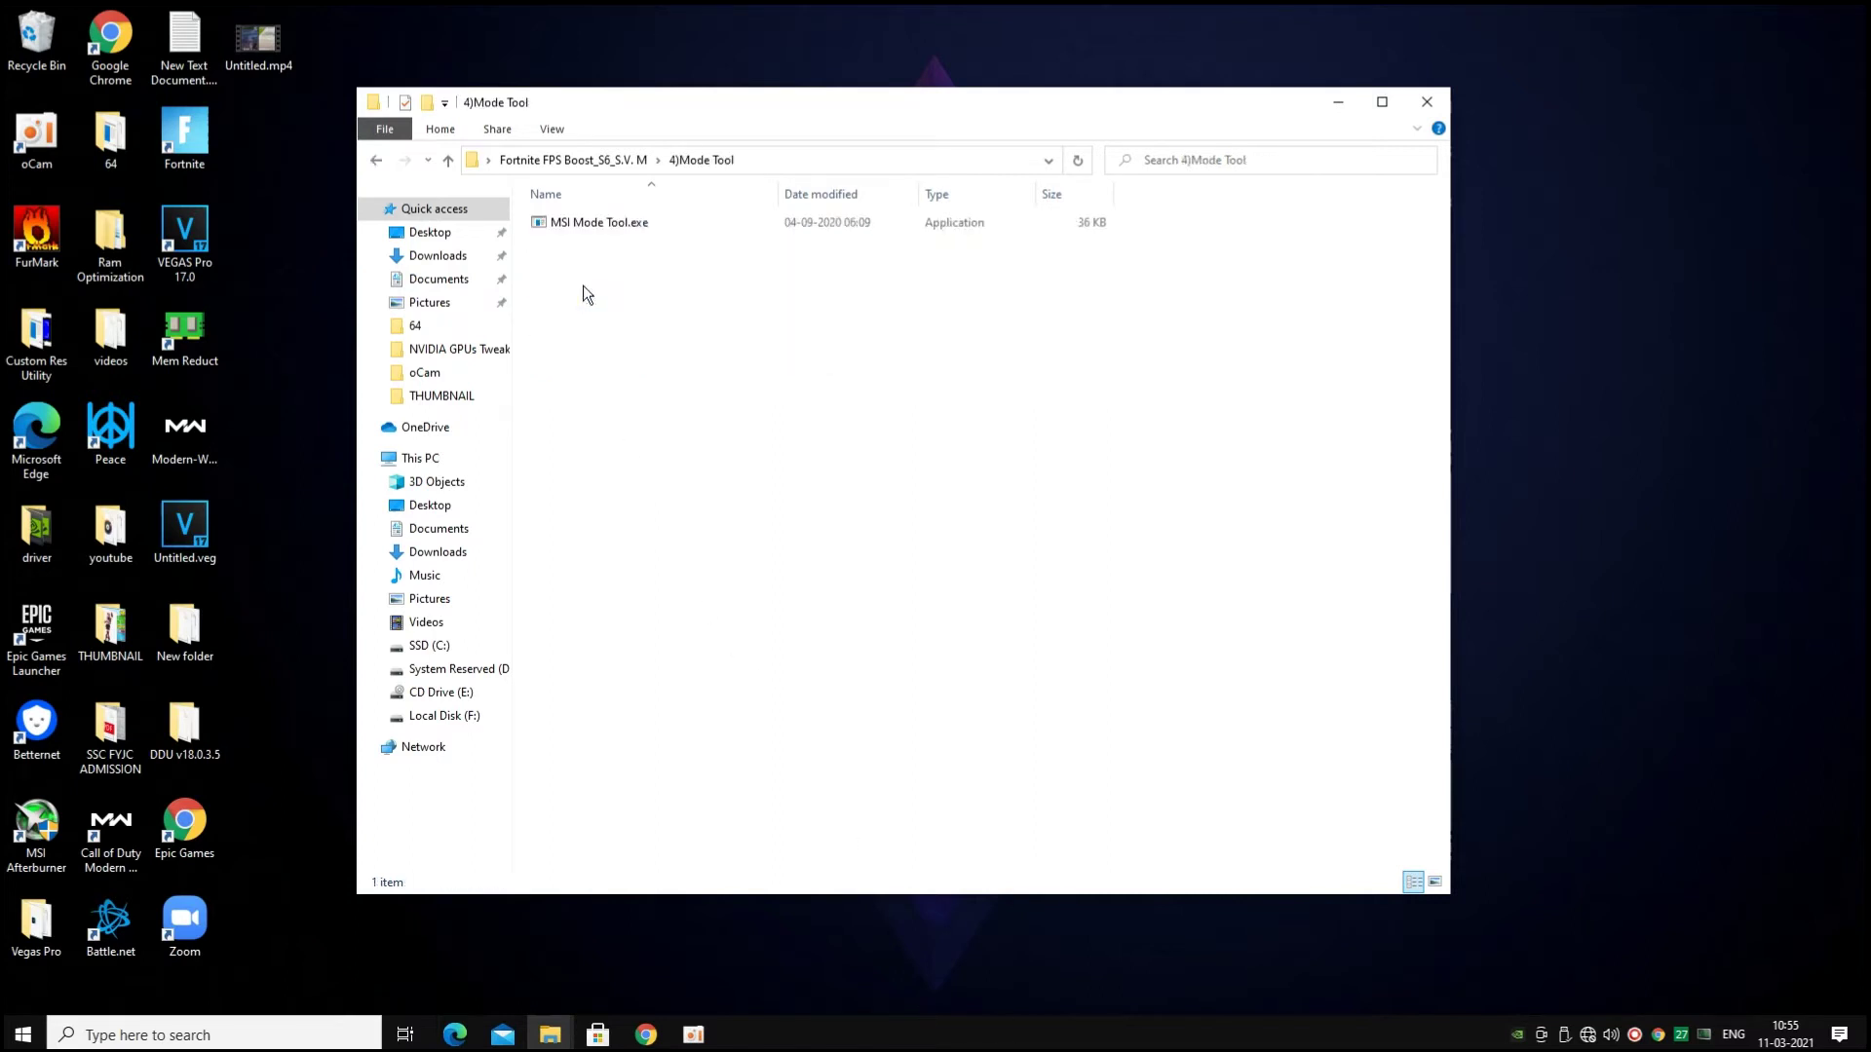
pyautogui.click(606, 224)
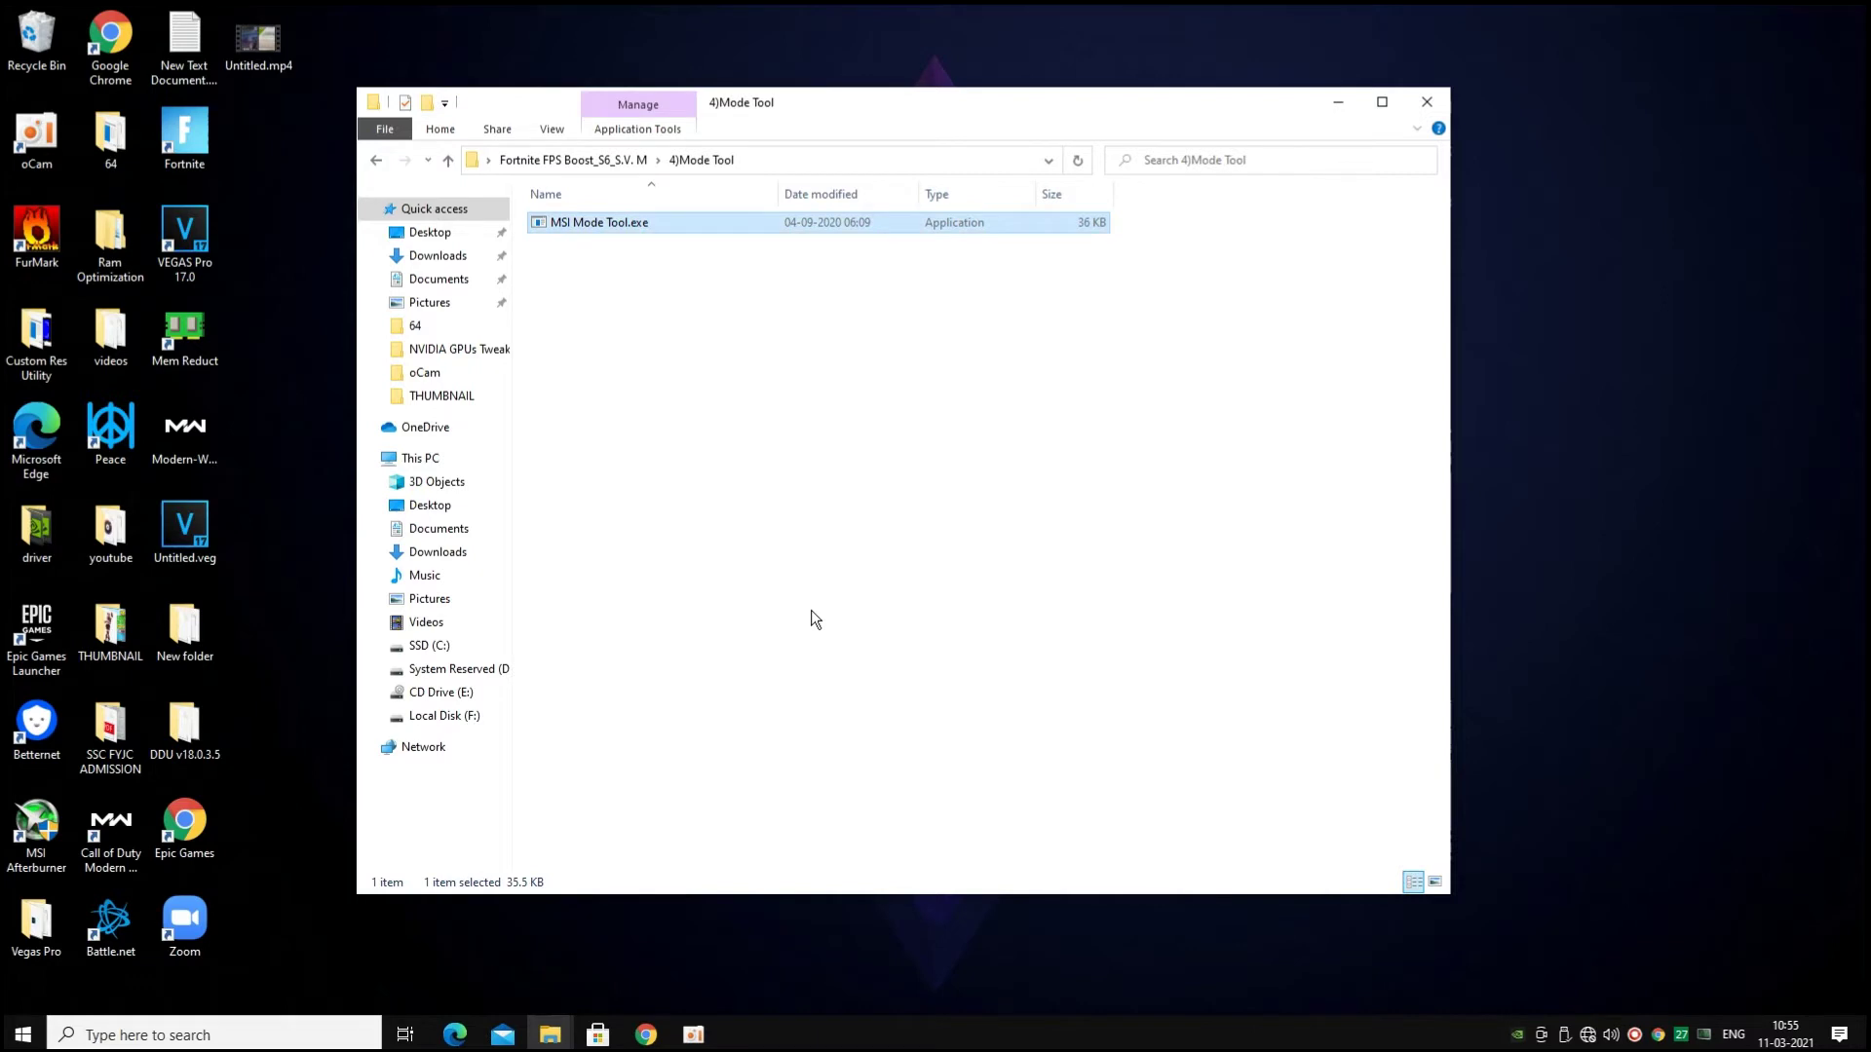
pyautogui.rightClick(653, 224)
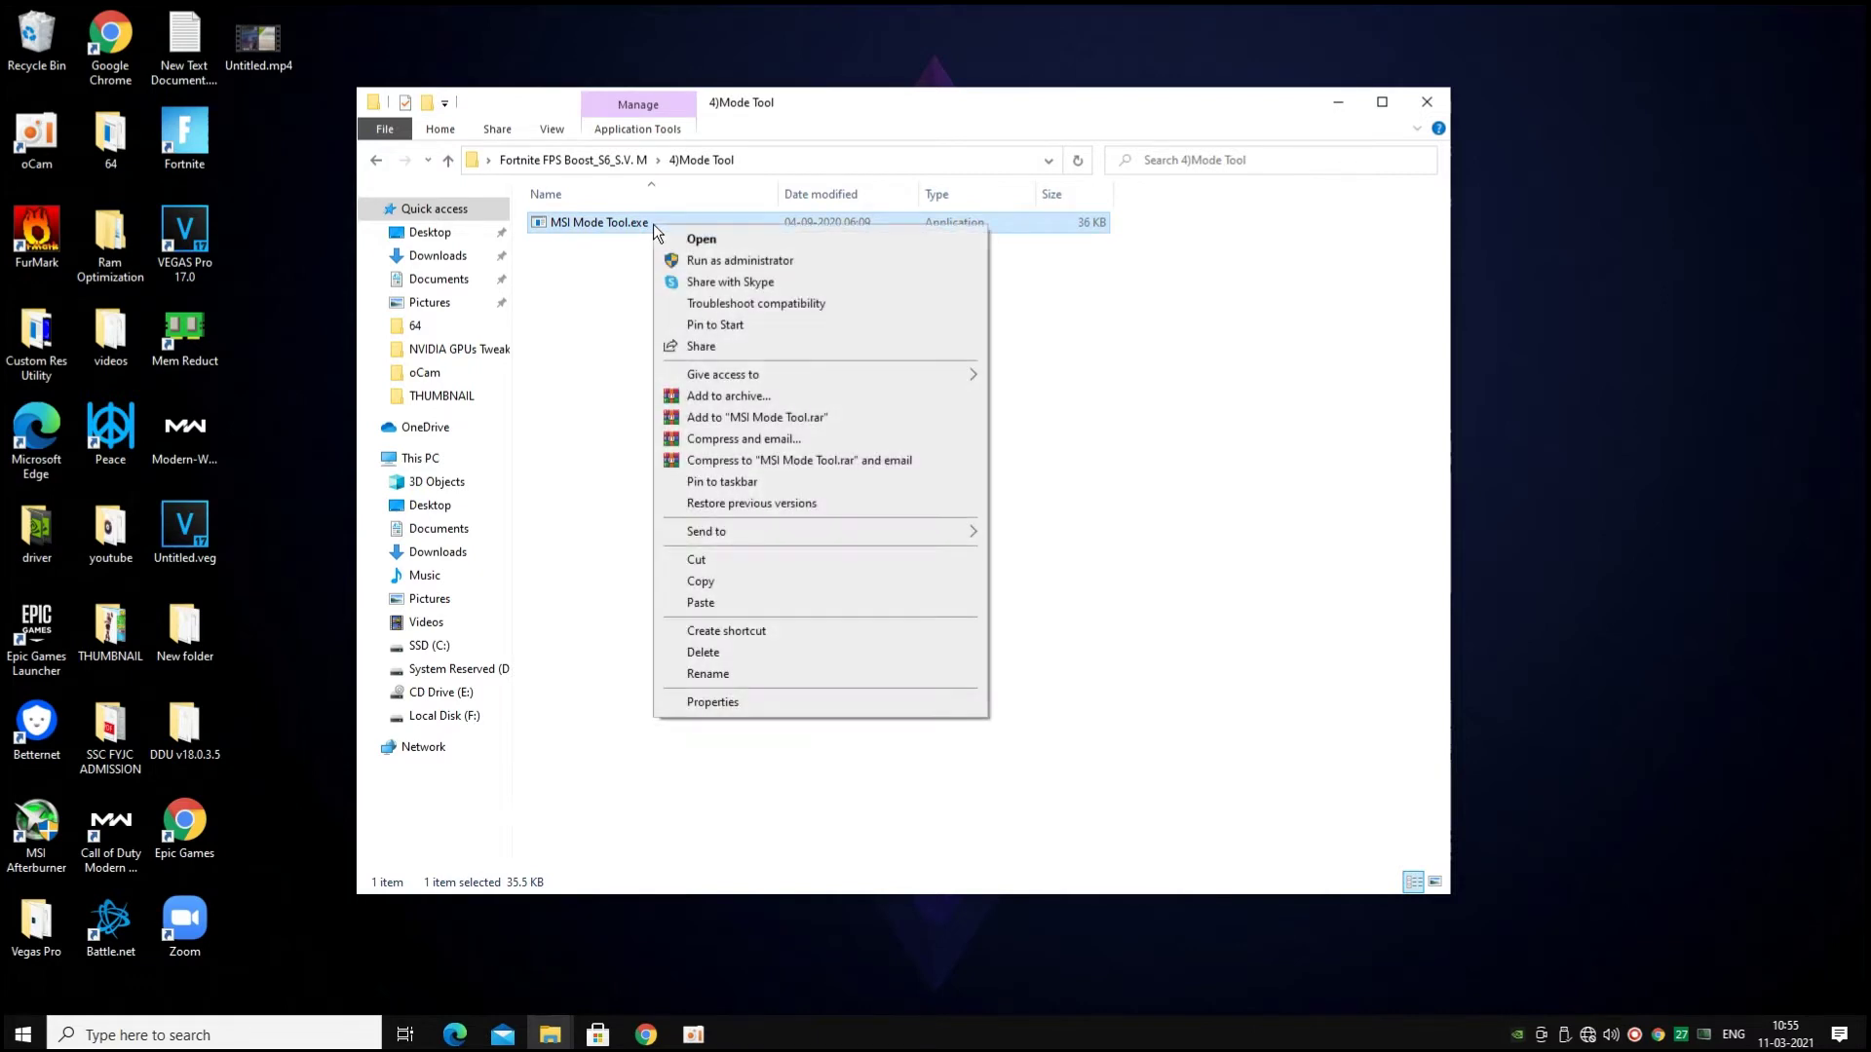
pyautogui.click(732, 264)
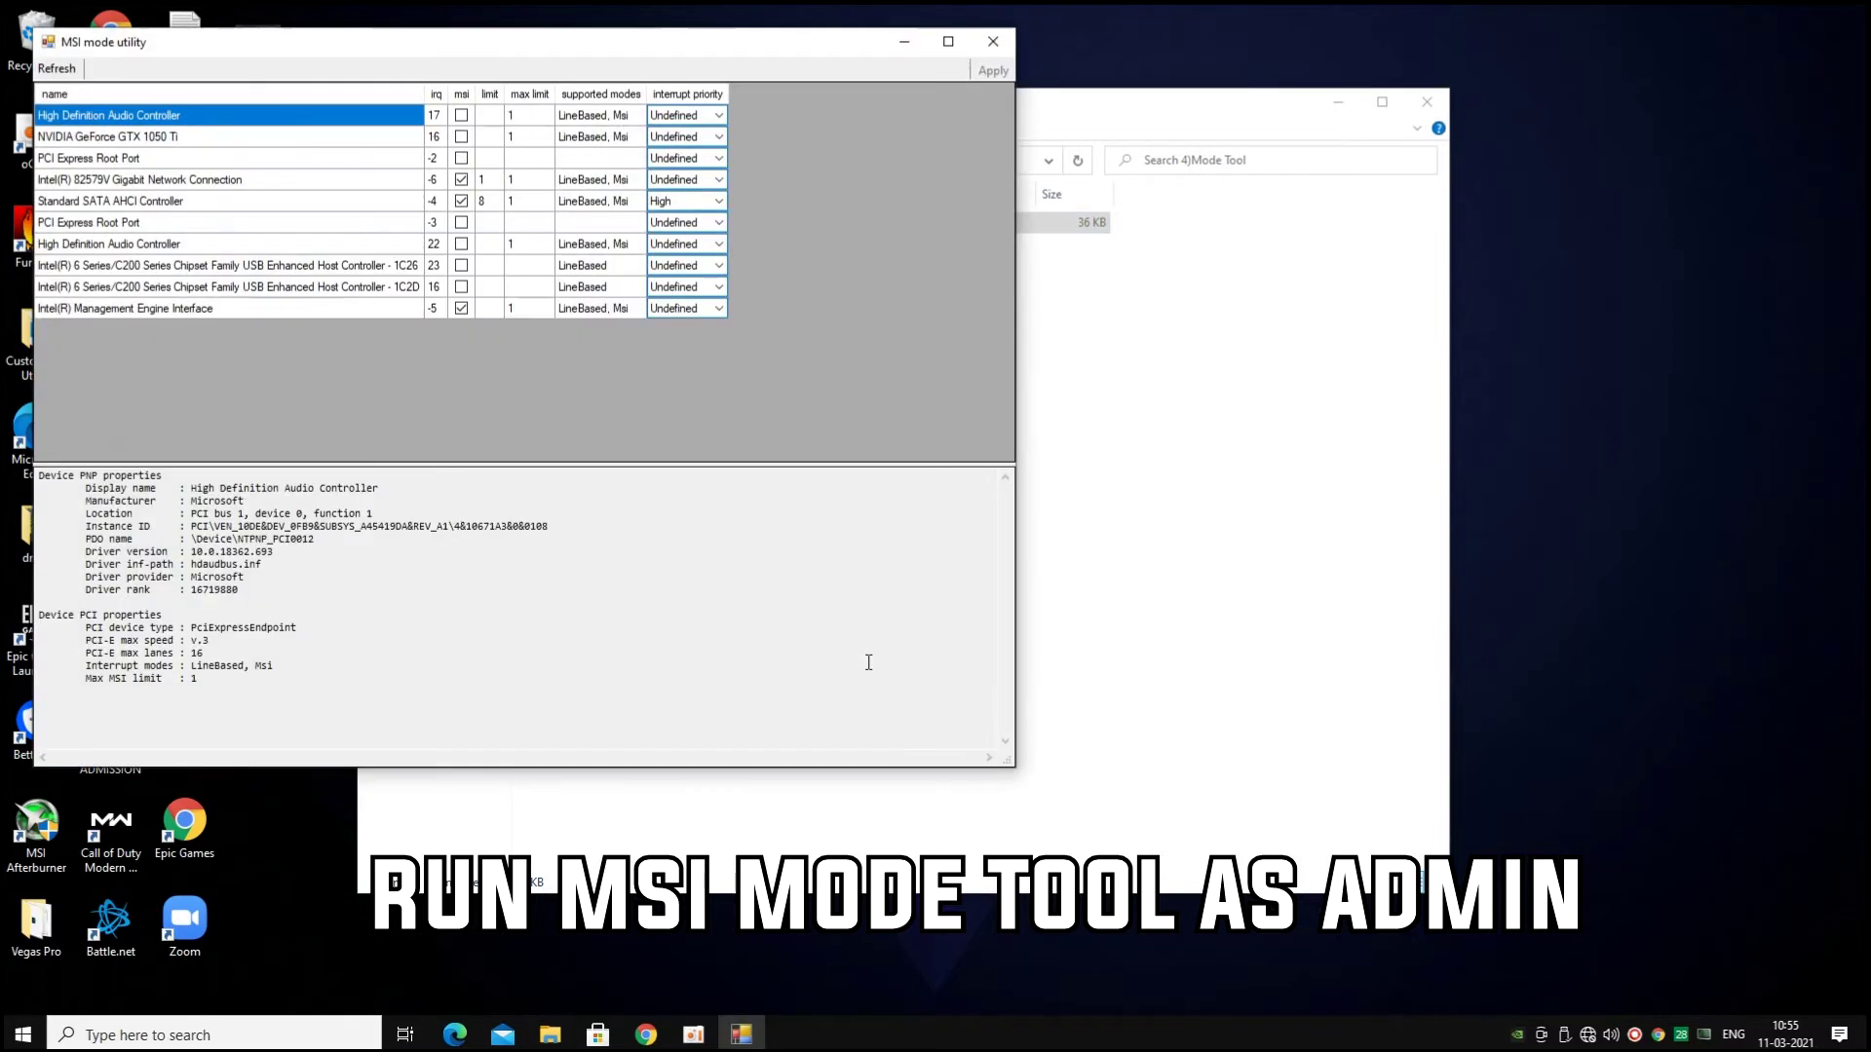
# Enable MSI mode for the NVIDIA GeForce GTX 1050 Ti, set its interrupt priority to High, and close the utility
pyautogui.moveTo(705, 27); pyautogui.dragTo(1102, 227)
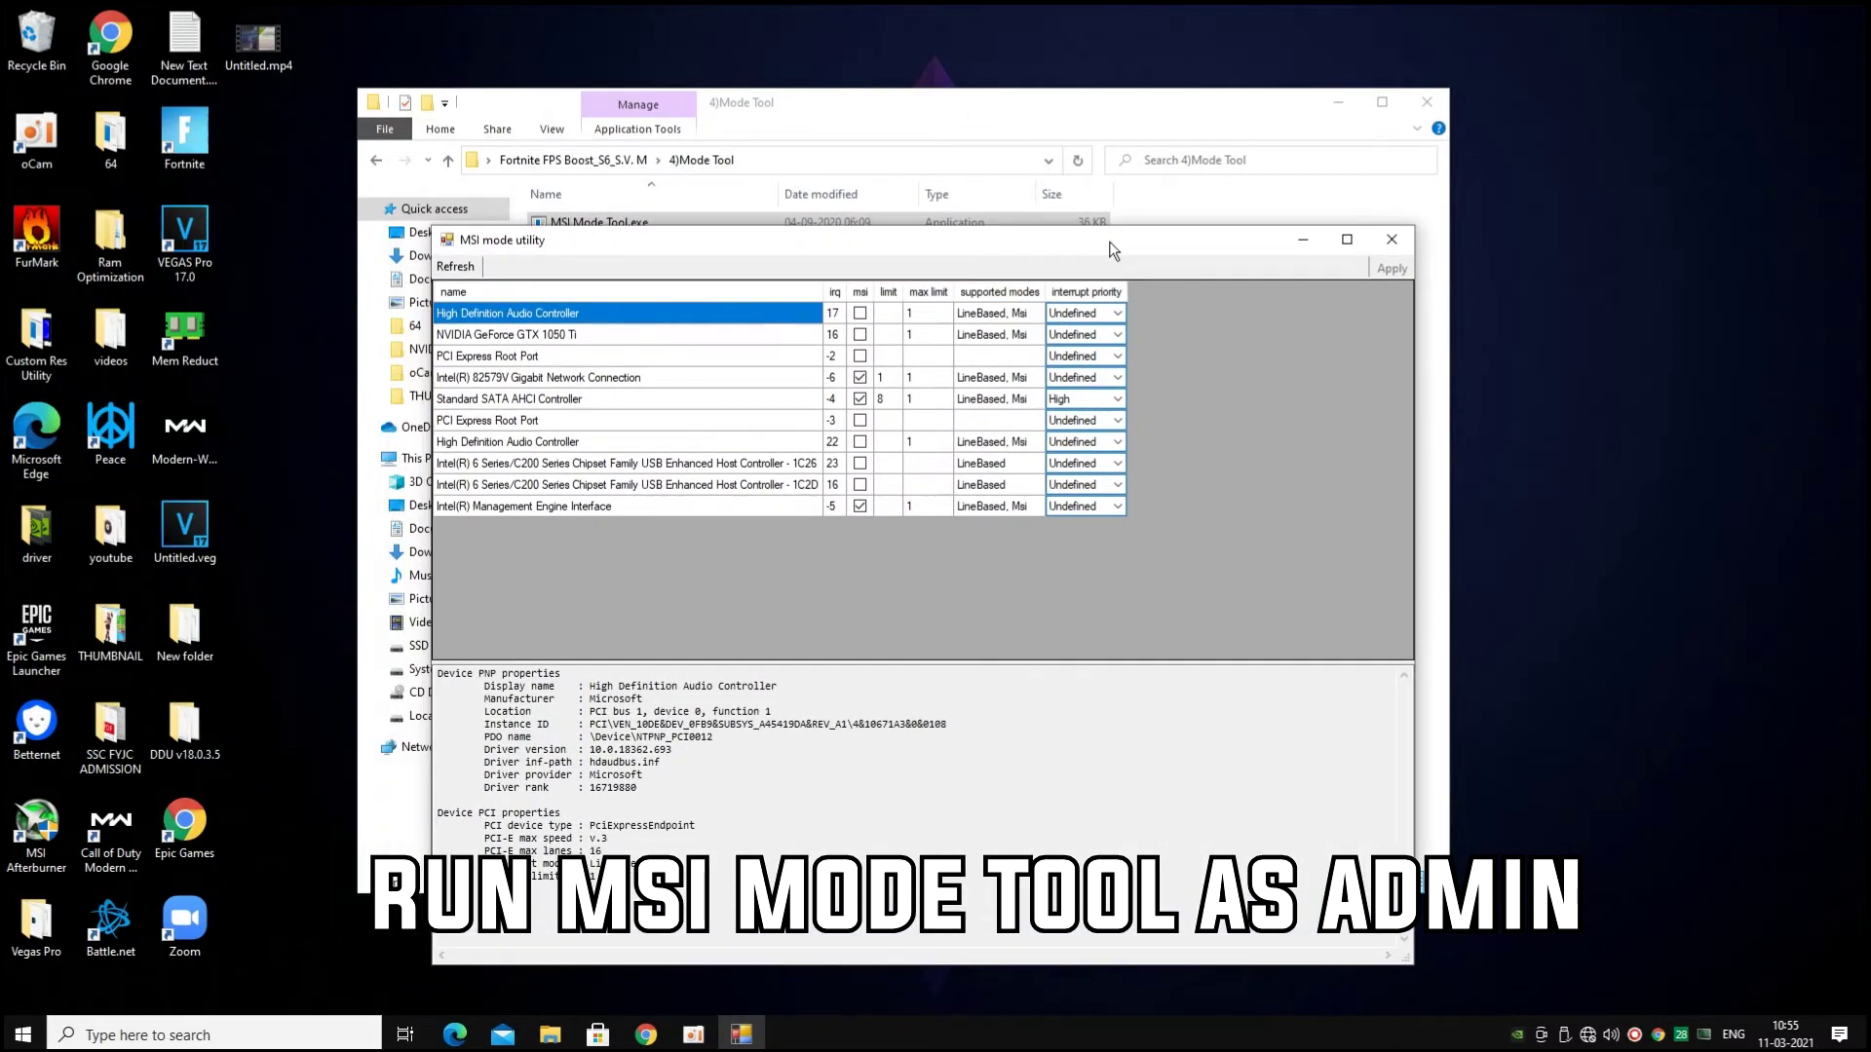
pyautogui.click(1354, 107)
pyautogui.moveTo(976, 232); pyautogui.dragTo(997, 182)
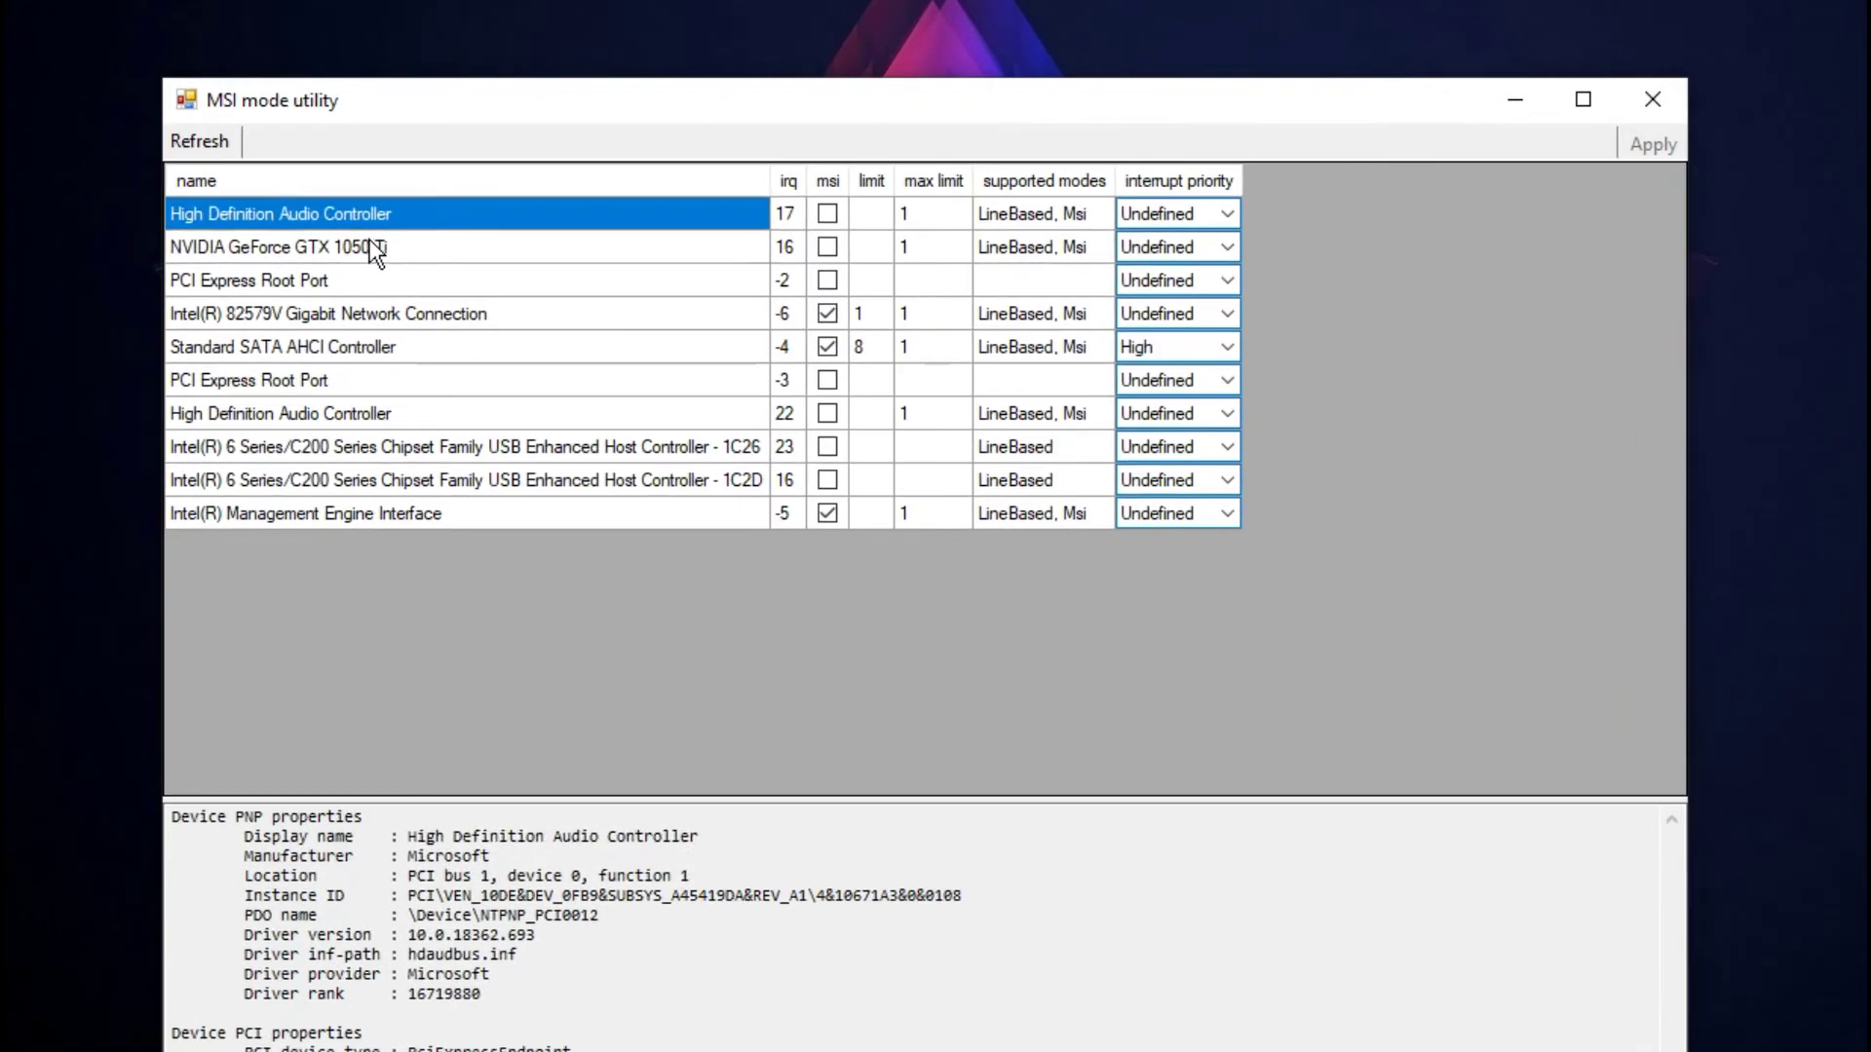
pyautogui.click(533, 280)
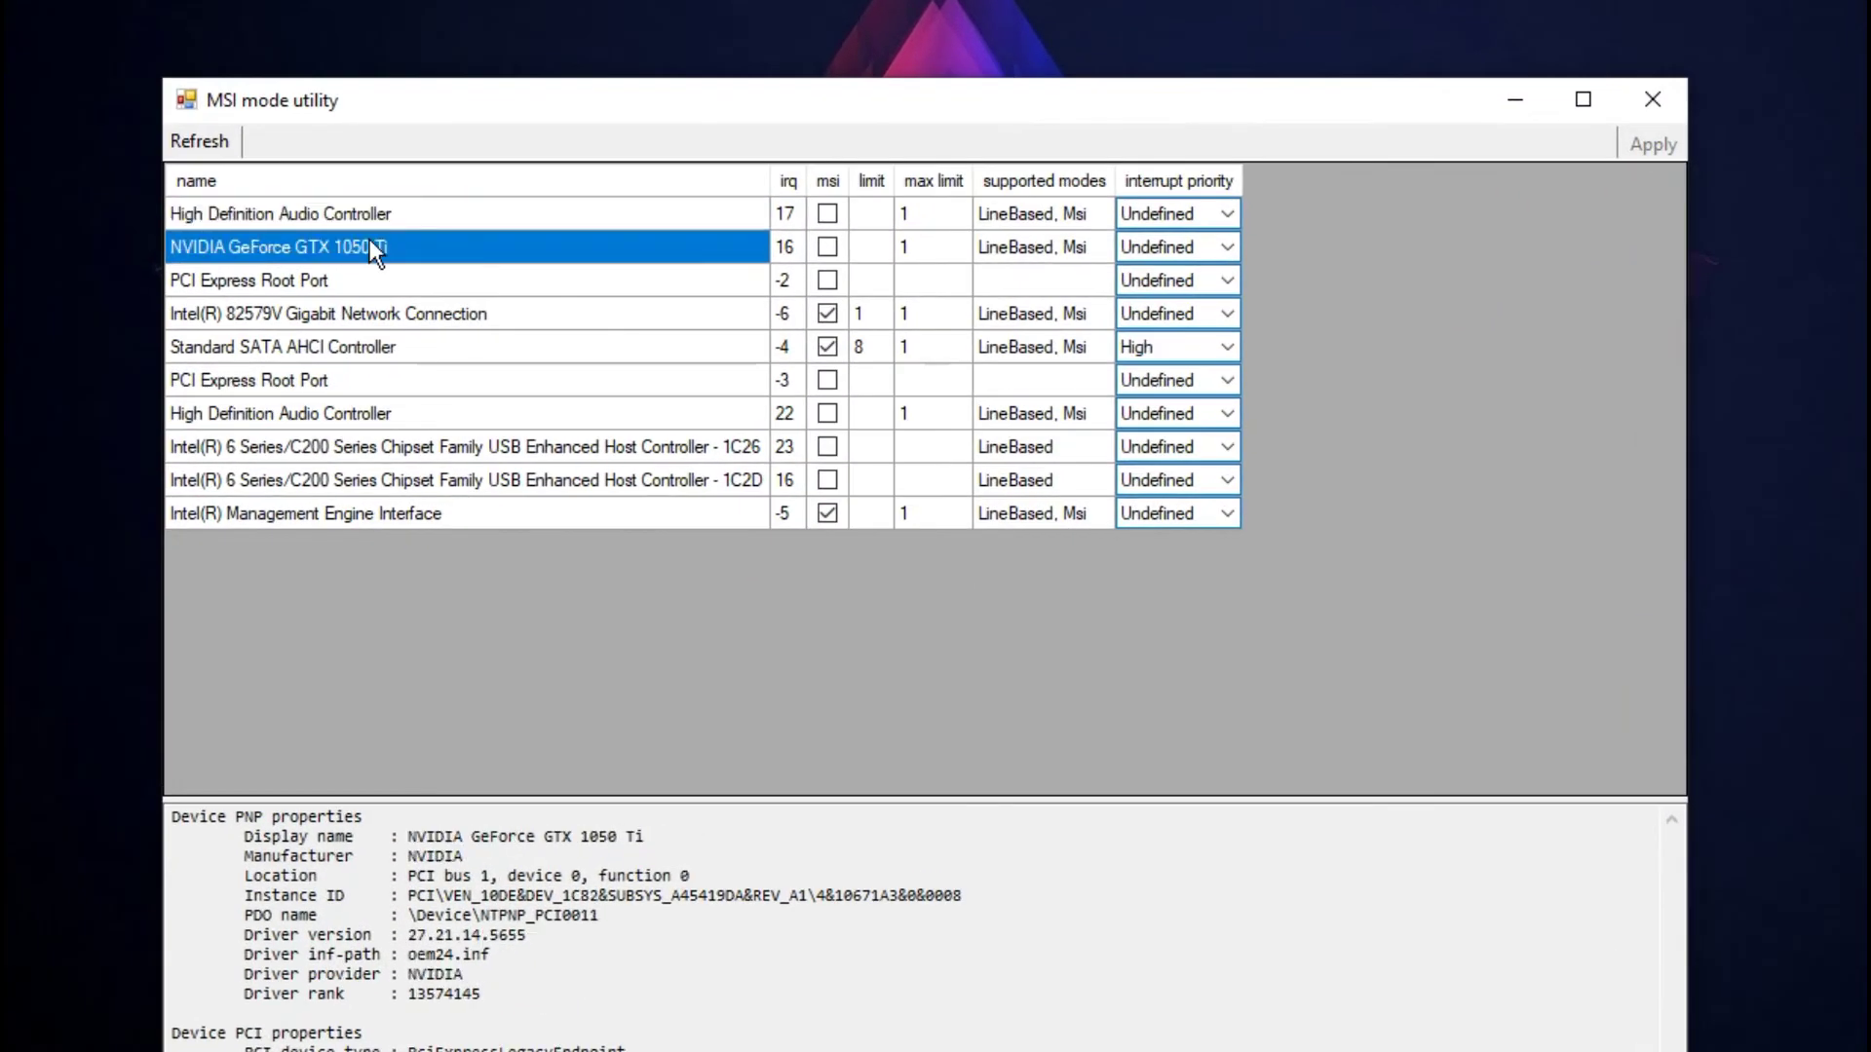
pyautogui.click(827, 247)
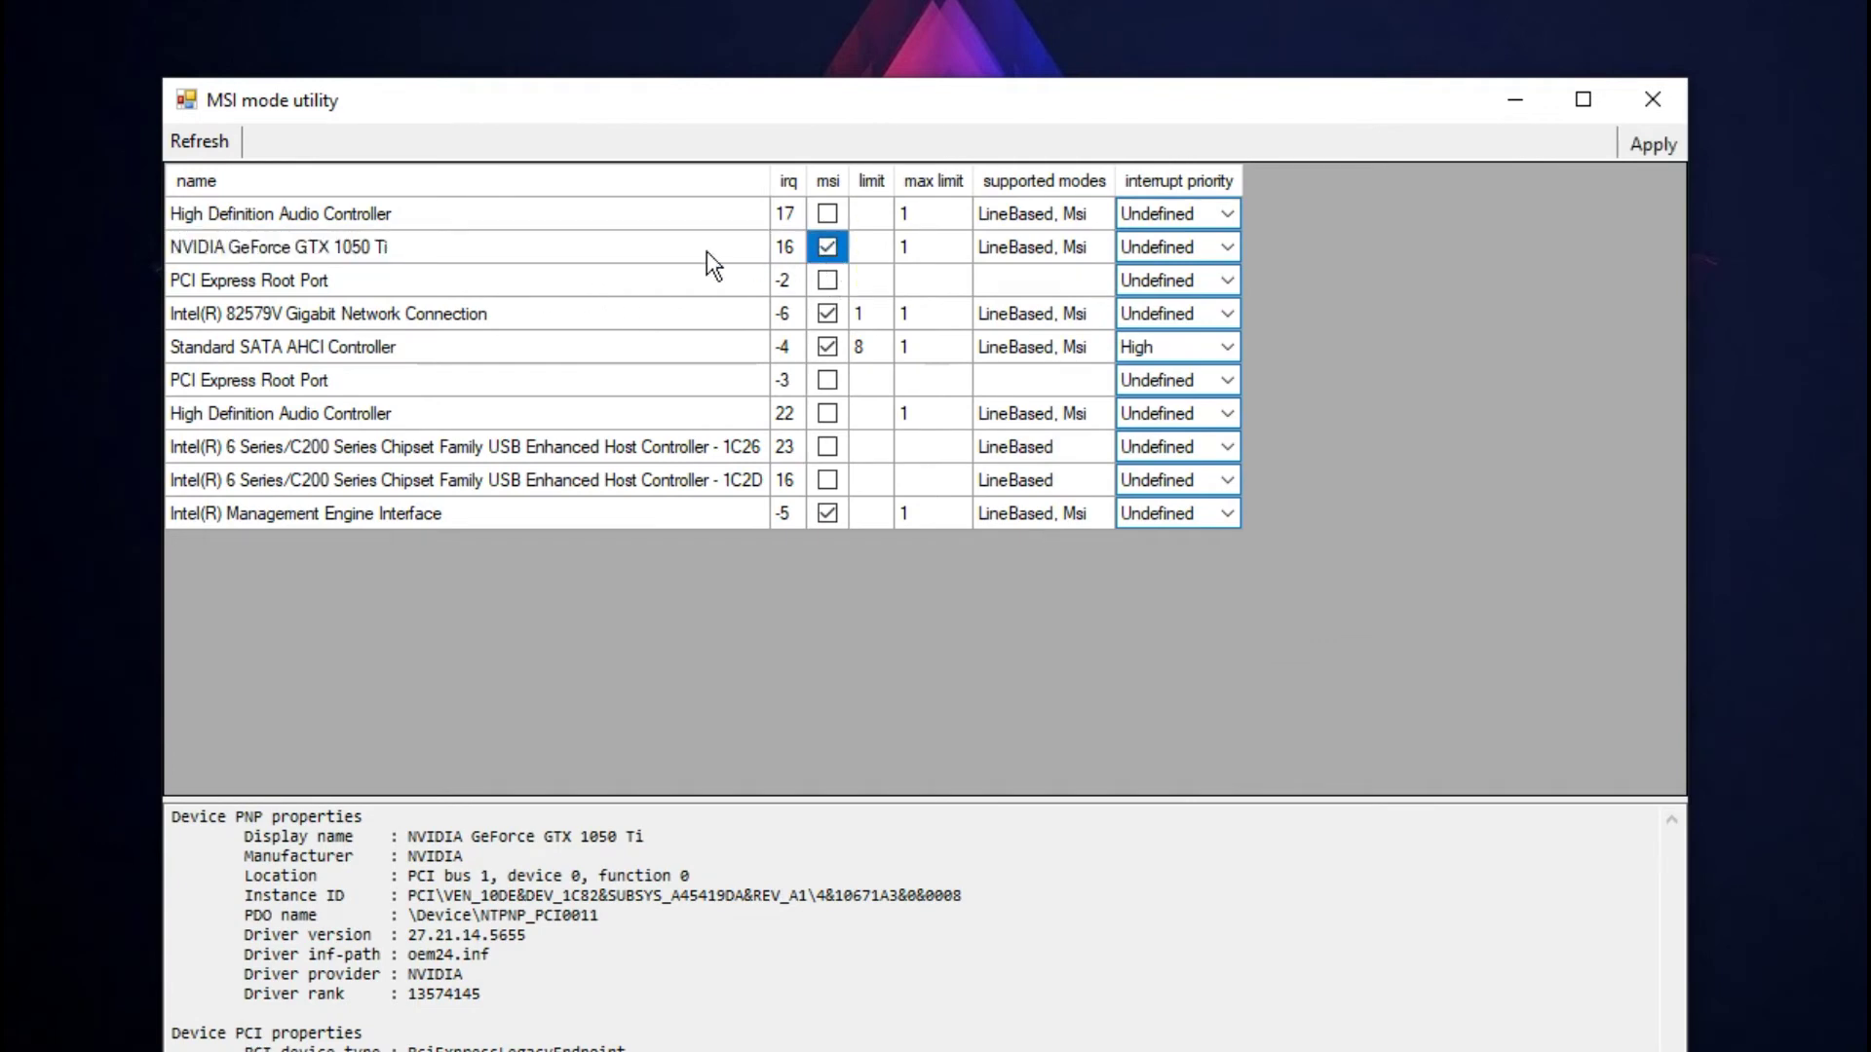
pyautogui.click(1155, 257)
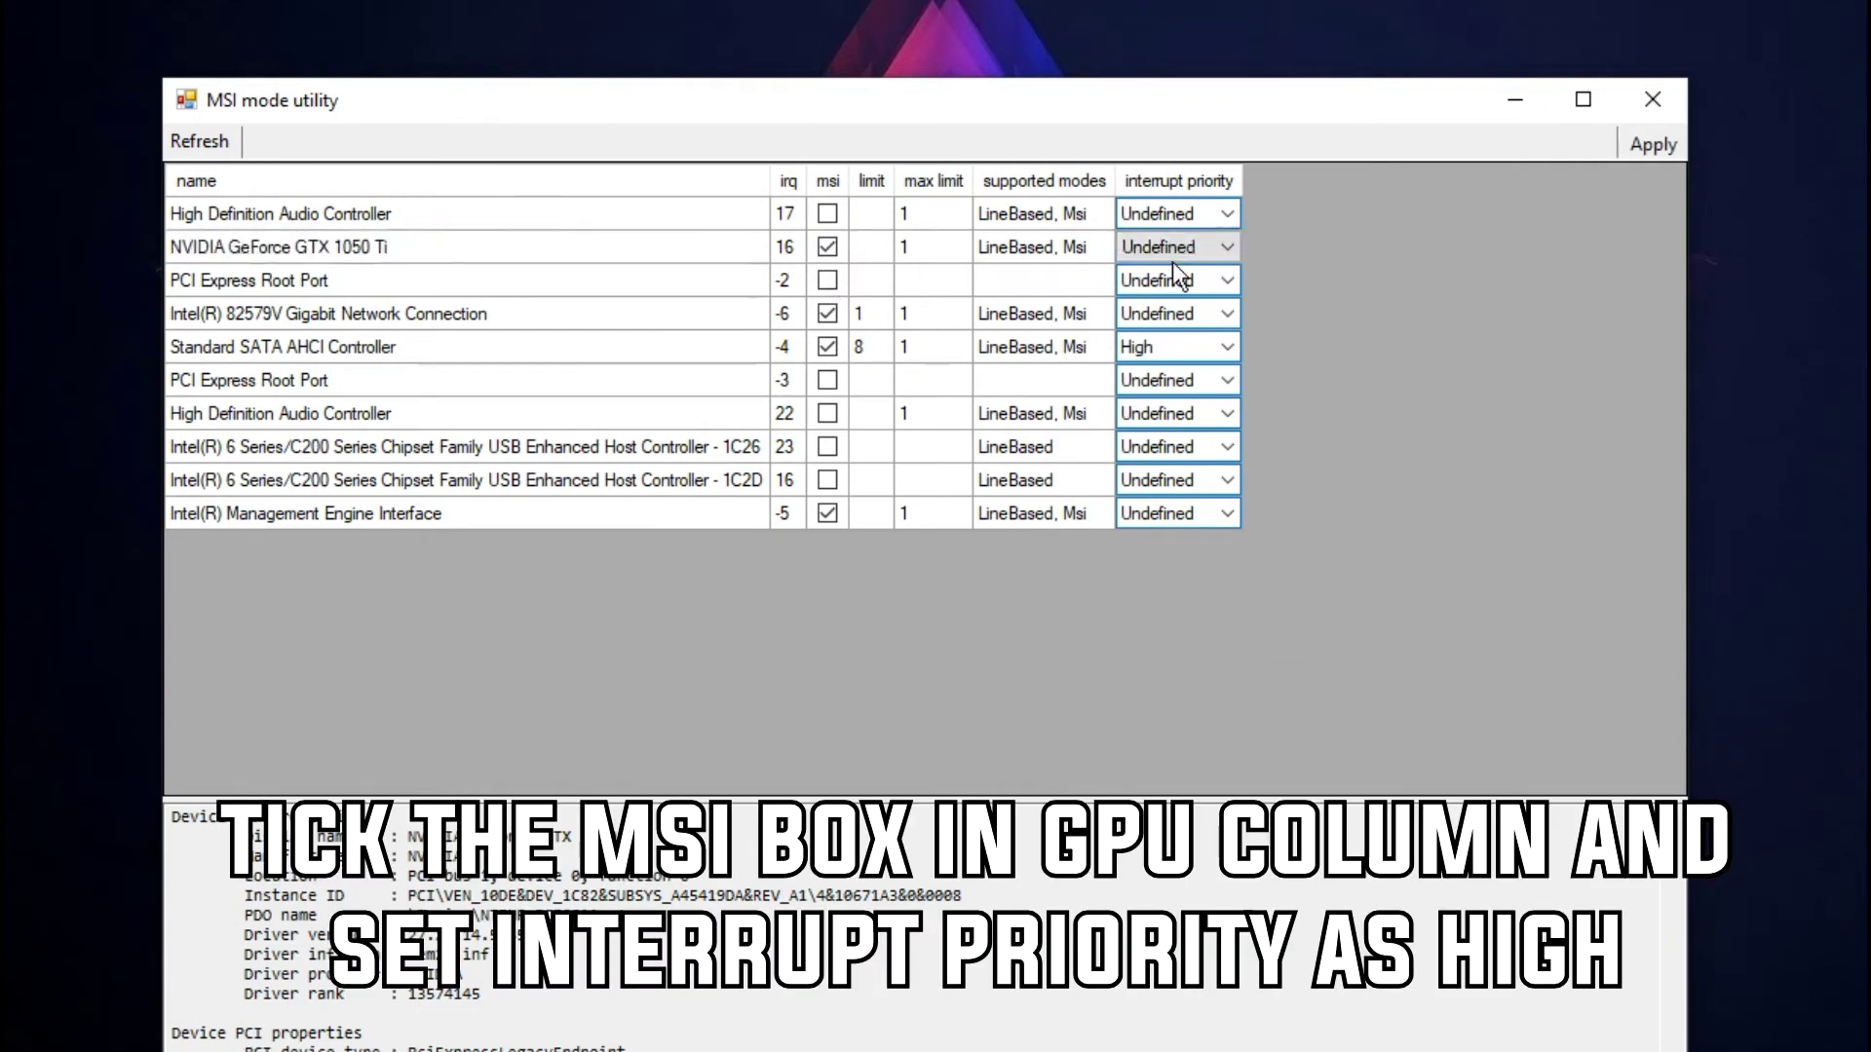
pyautogui.click(1162, 253)
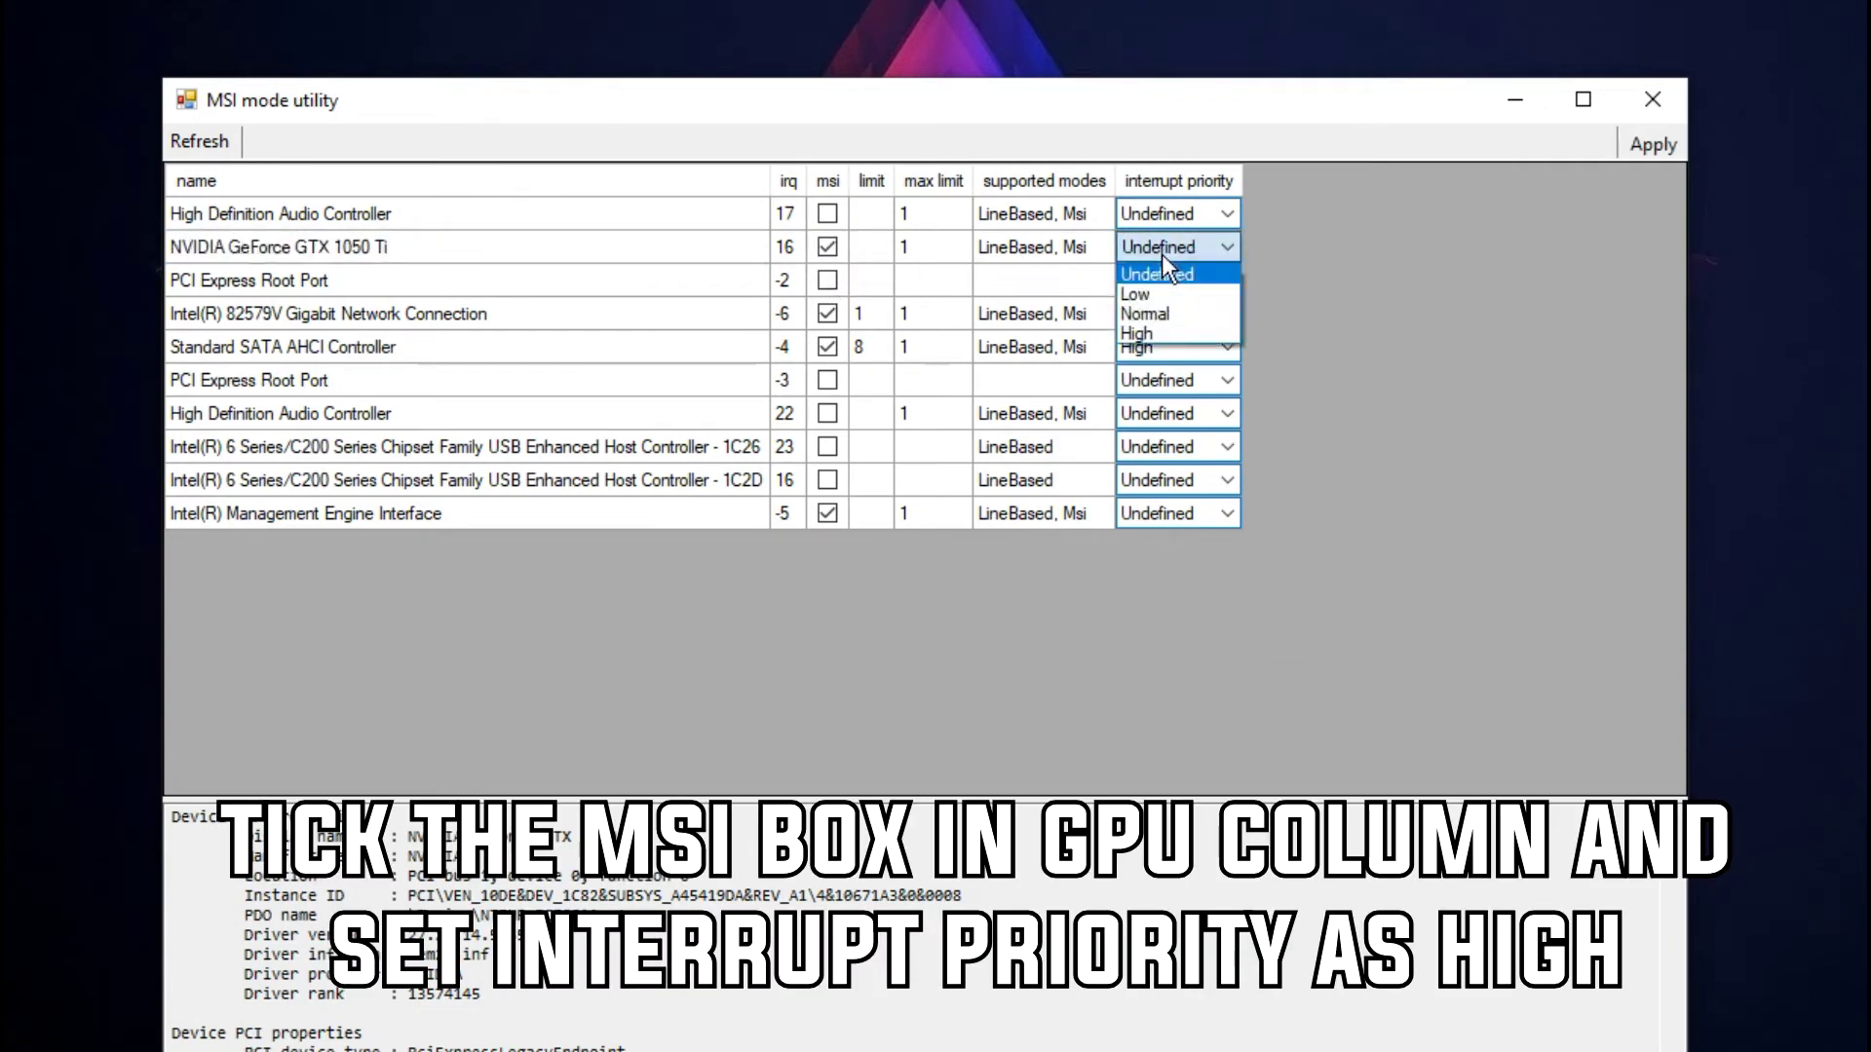
pyautogui.click(1161, 332)
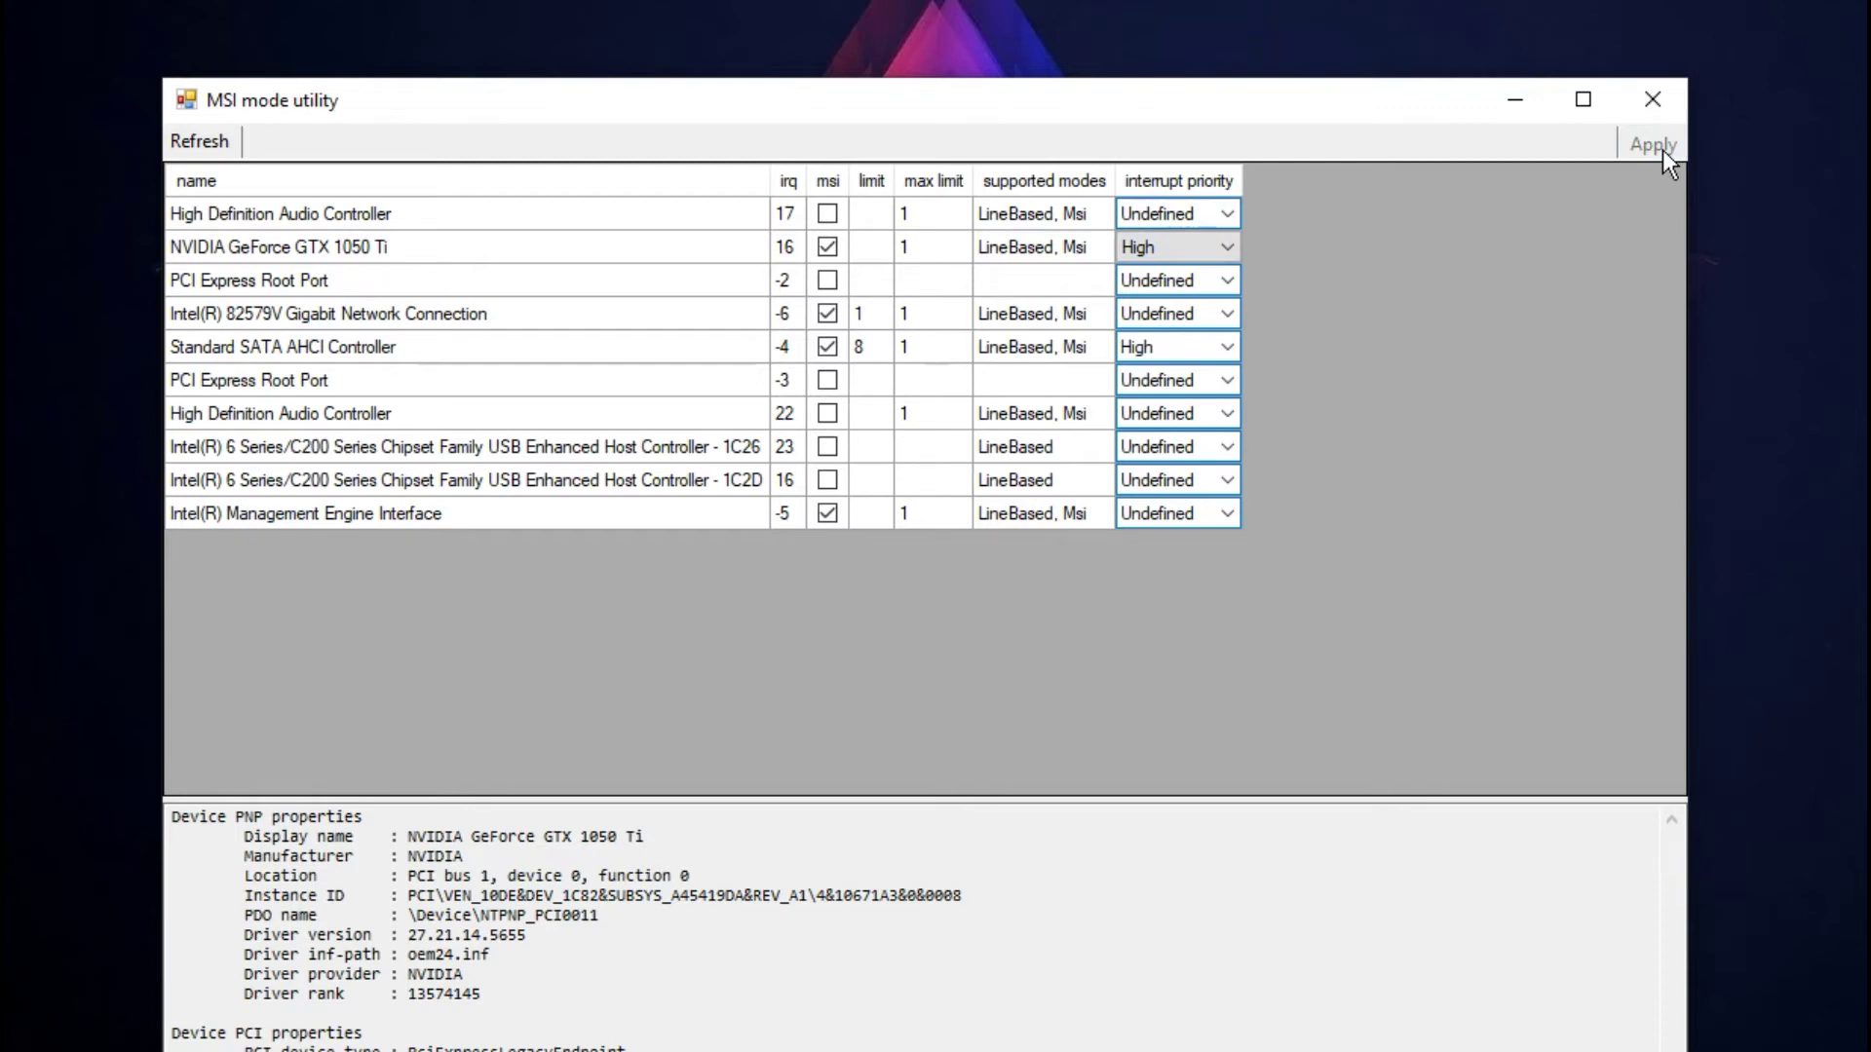
pyautogui.click(1649, 104)
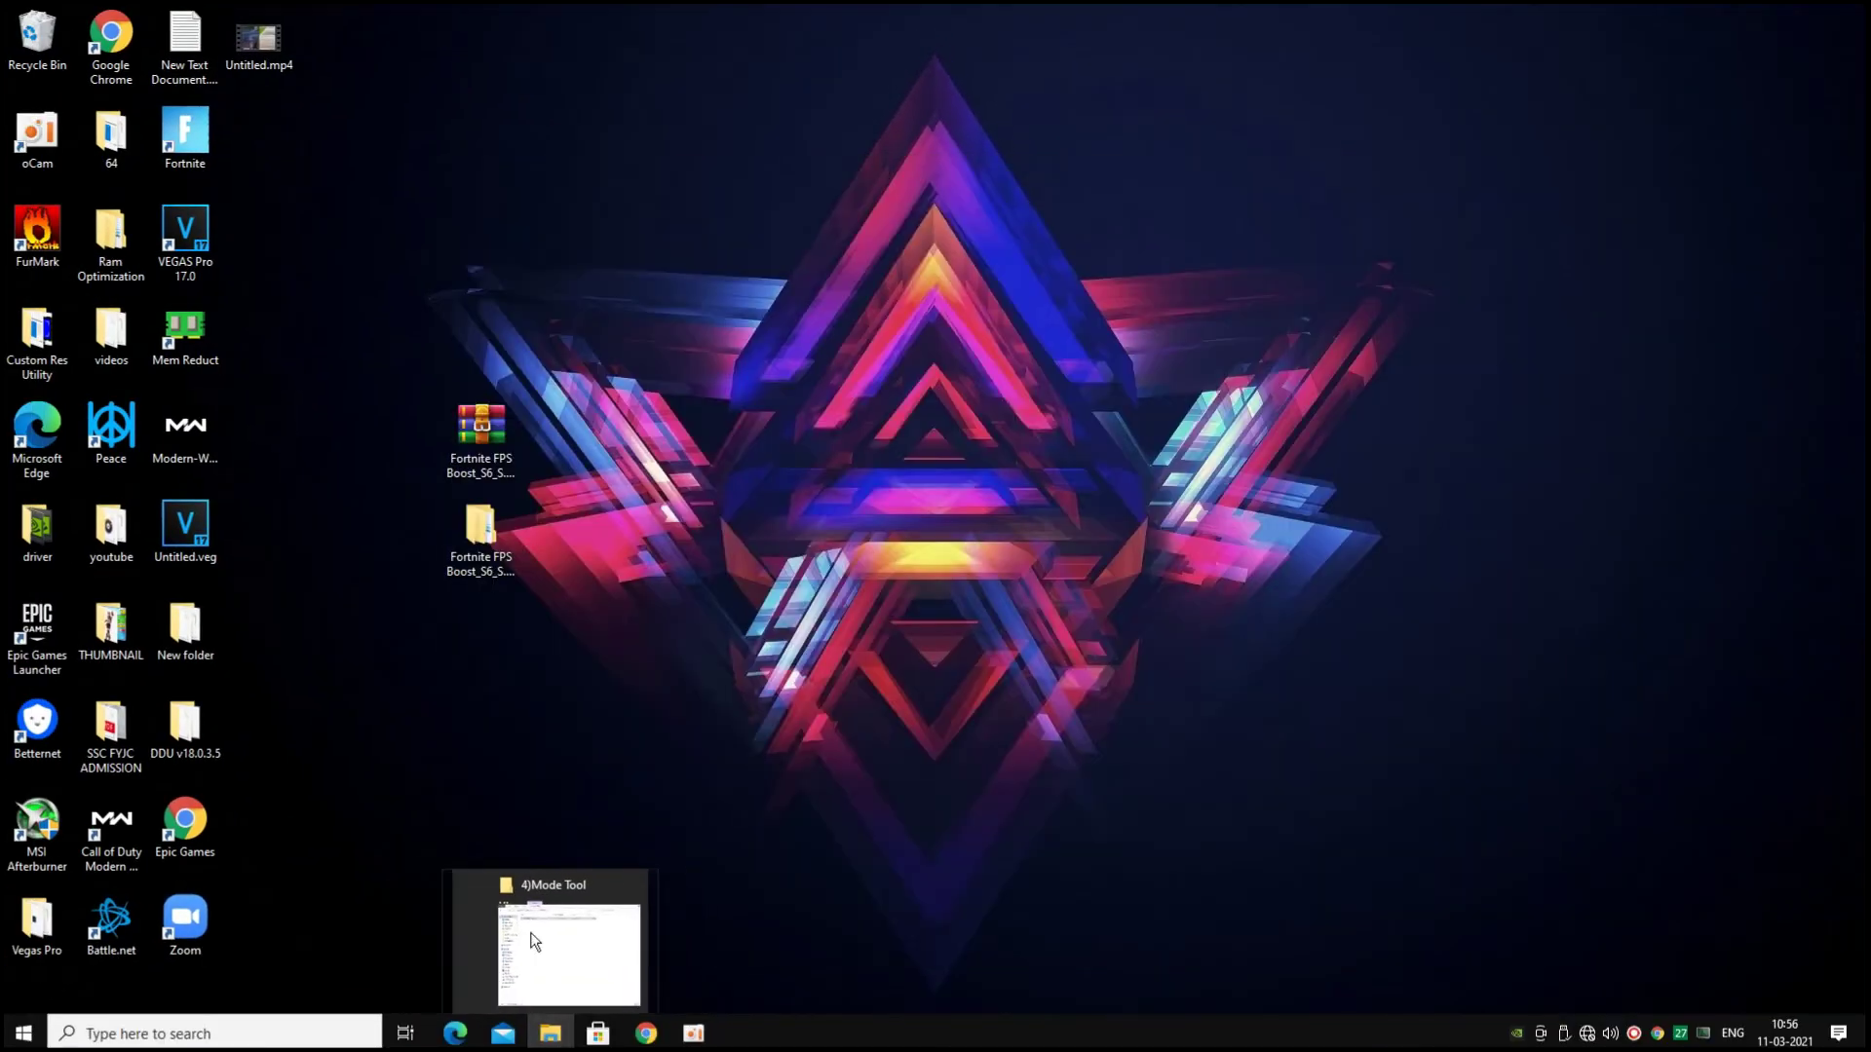
# Open the 5)ISLC v1.0.2.2 folder of the pack and run Intelligent standby list cleaner ISLC.exe as administrator
pyautogui.click(550, 935)
pyautogui.click(800, 573)
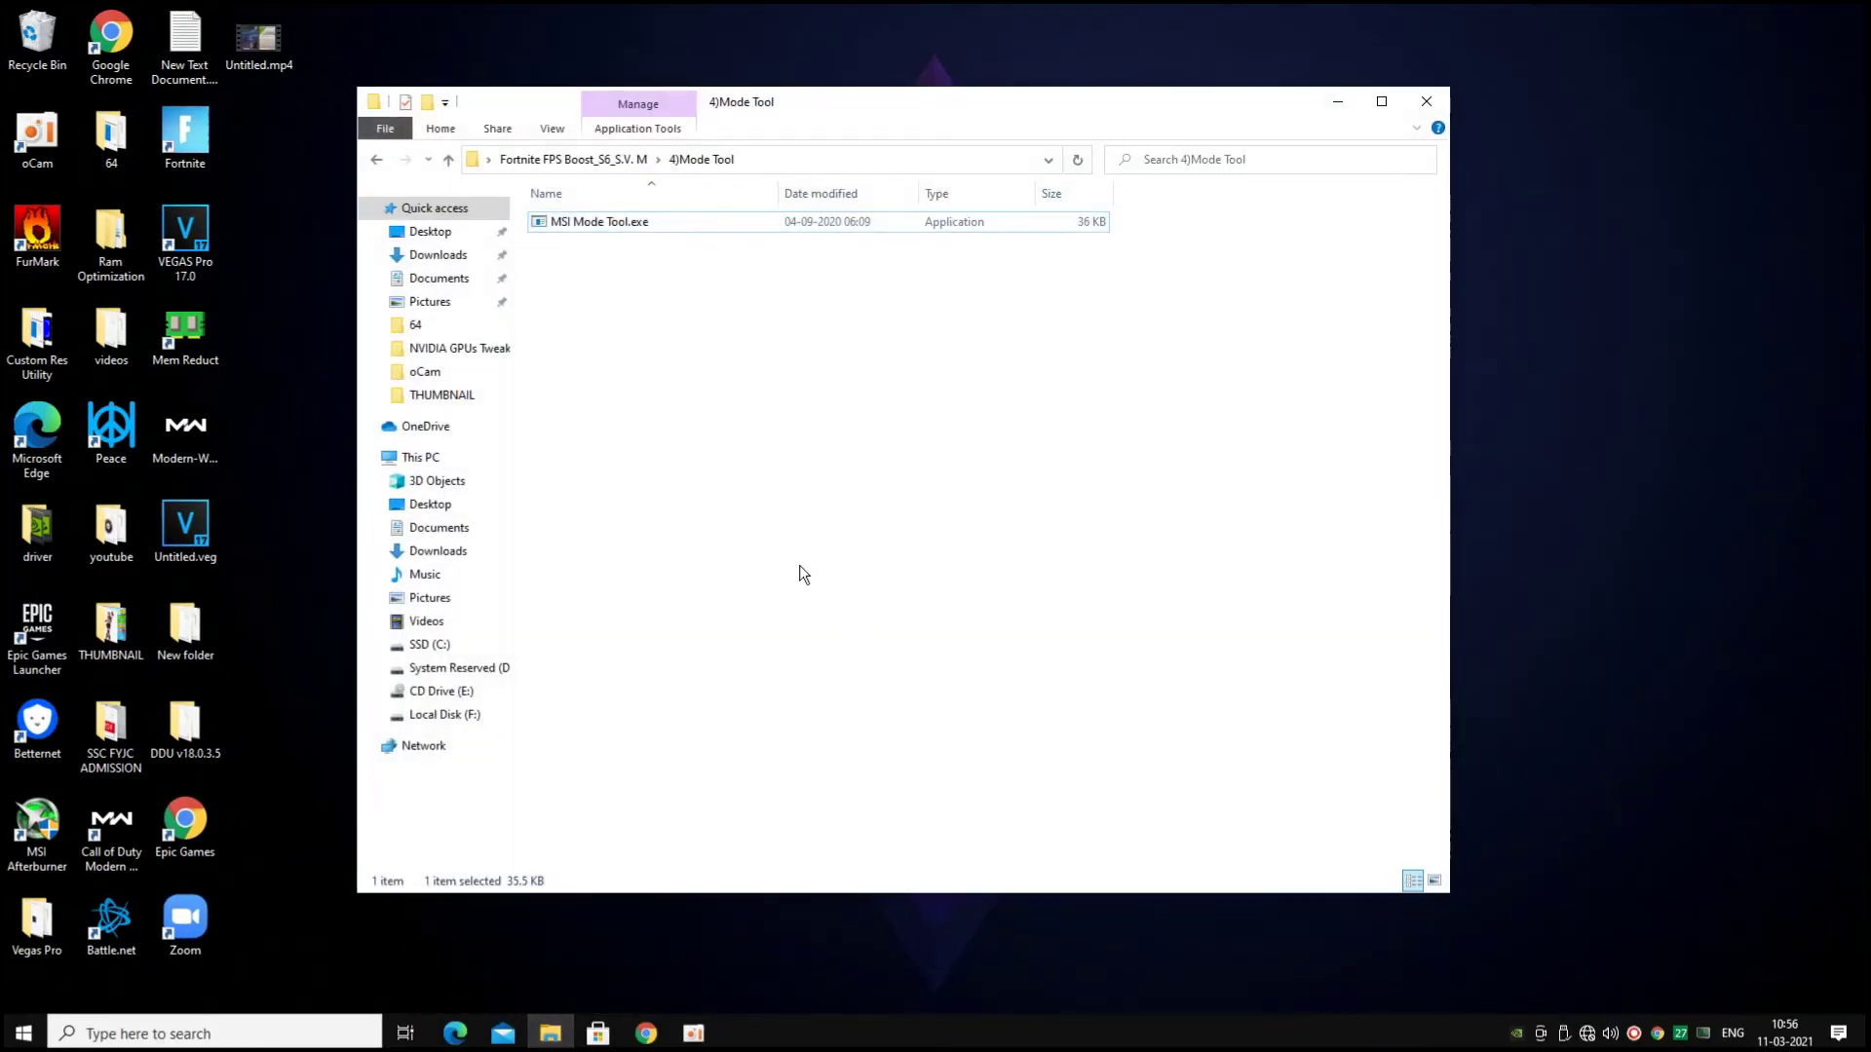
pyautogui.click(379, 163)
pyautogui.click(630, 307)
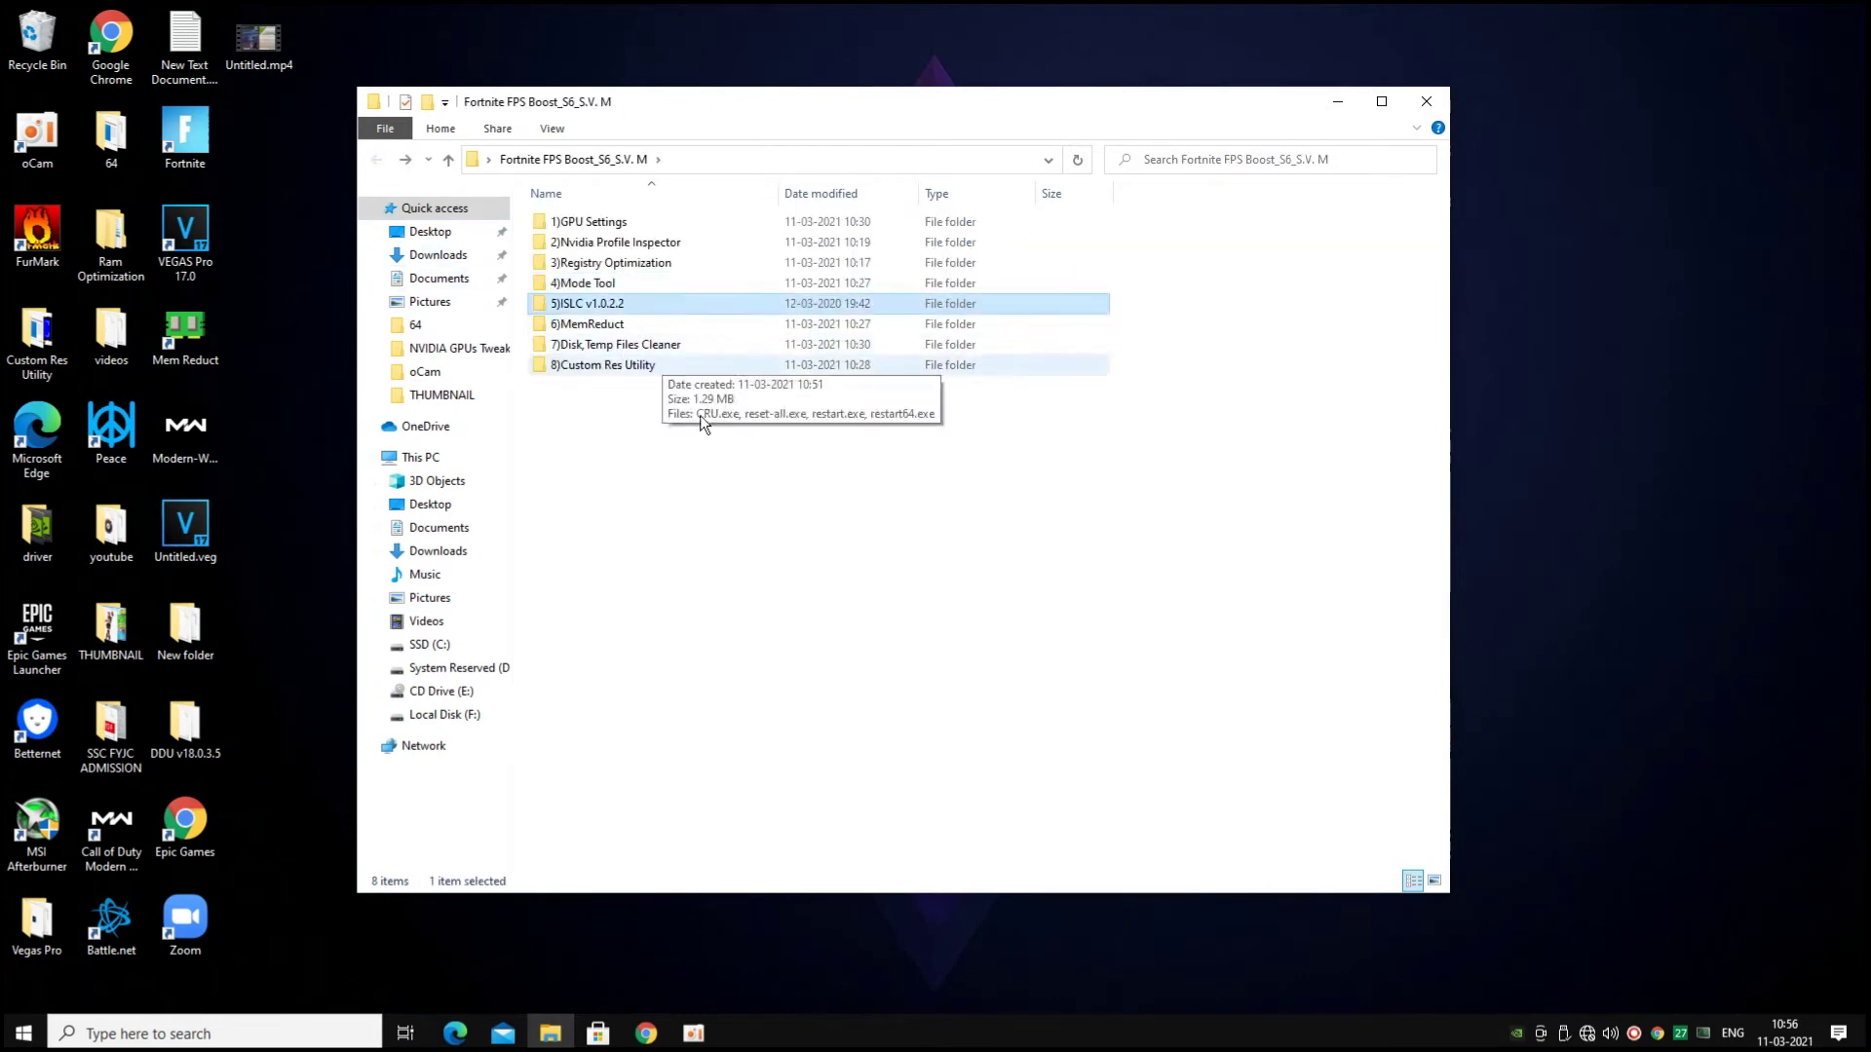
pyautogui.doubleClick(633, 310)
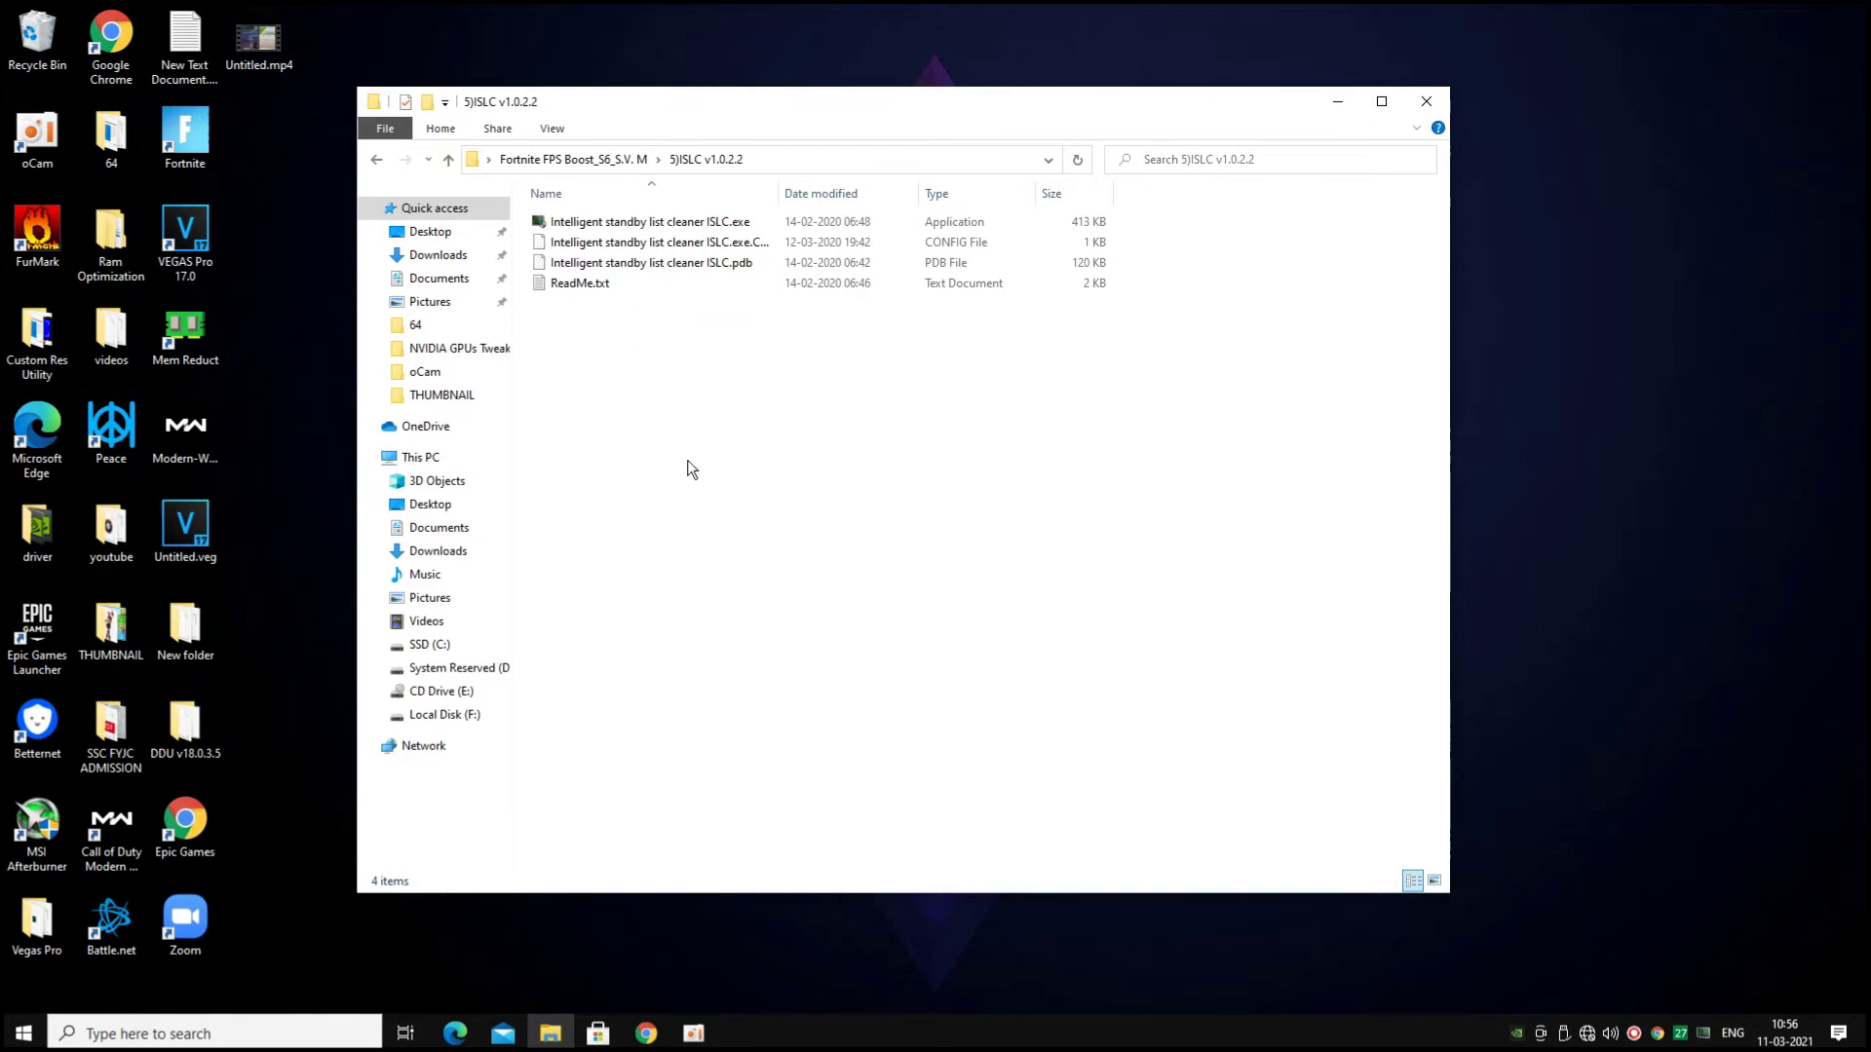
pyautogui.click(633, 228)
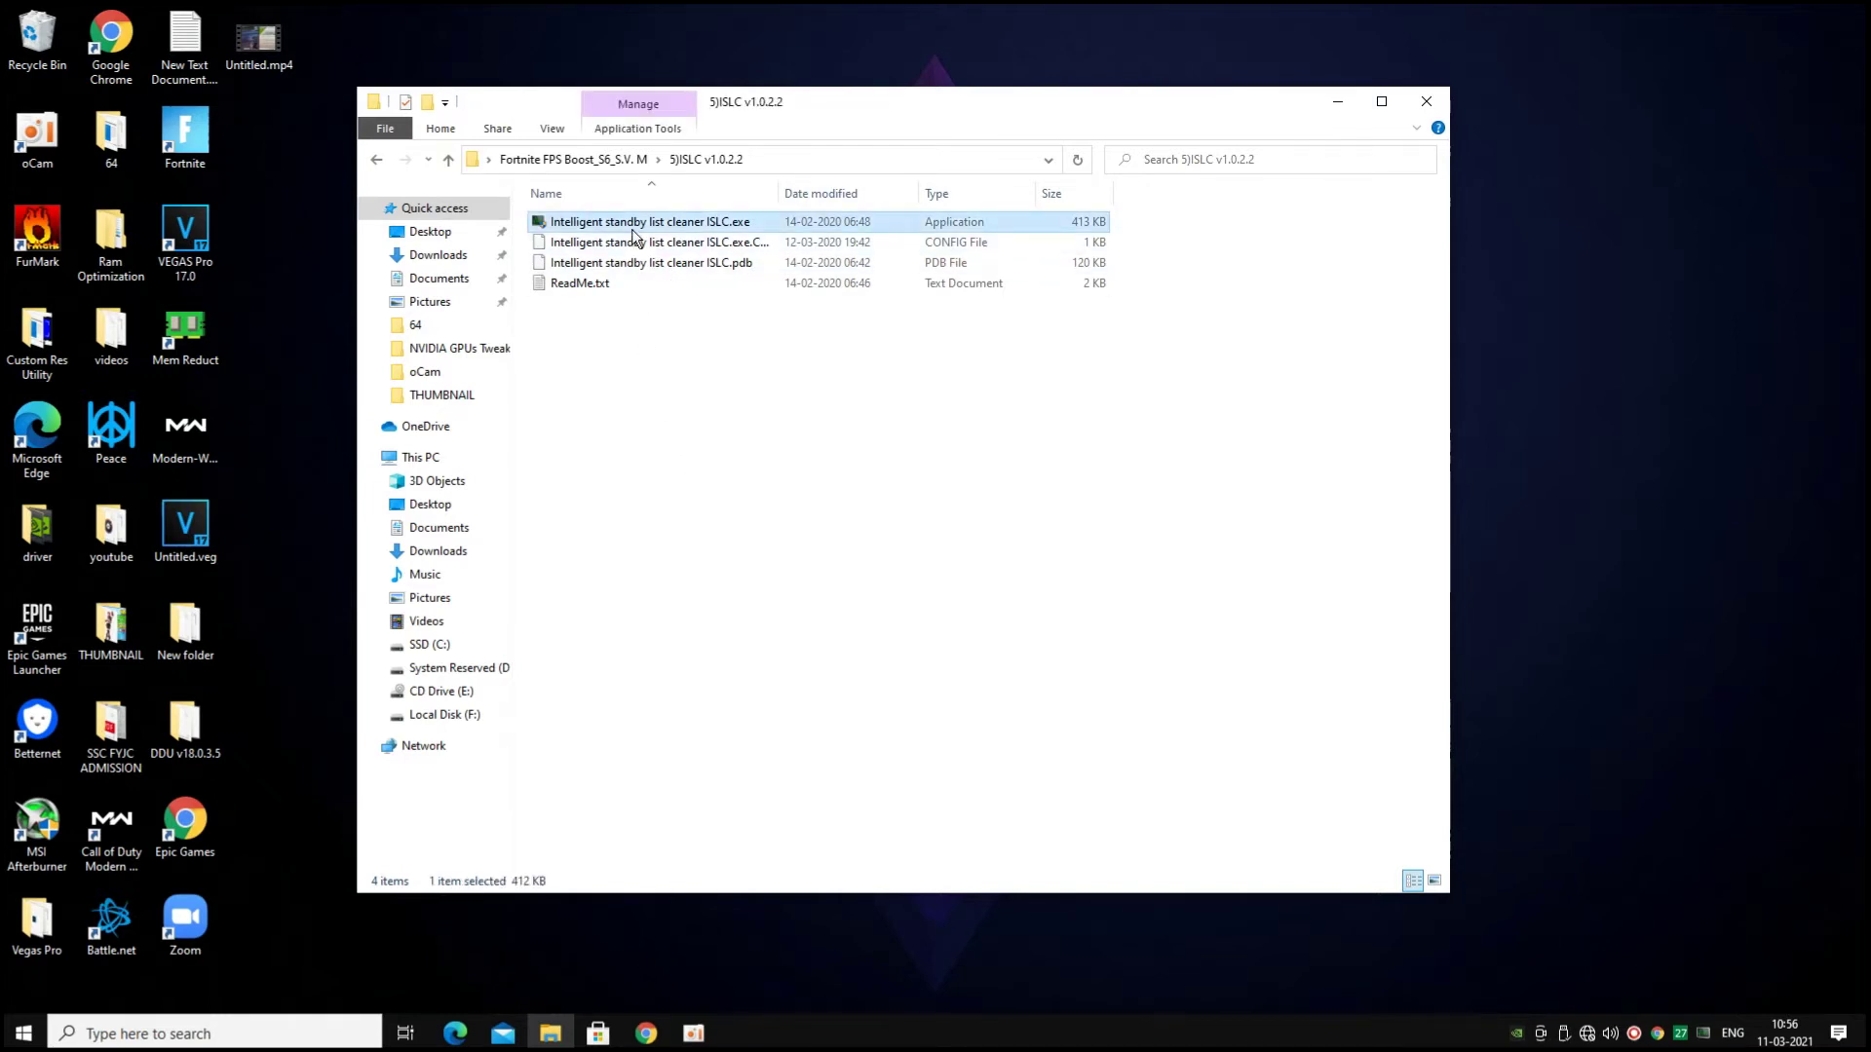
pyautogui.rightClick(631, 234)
pyautogui.click(672, 262)
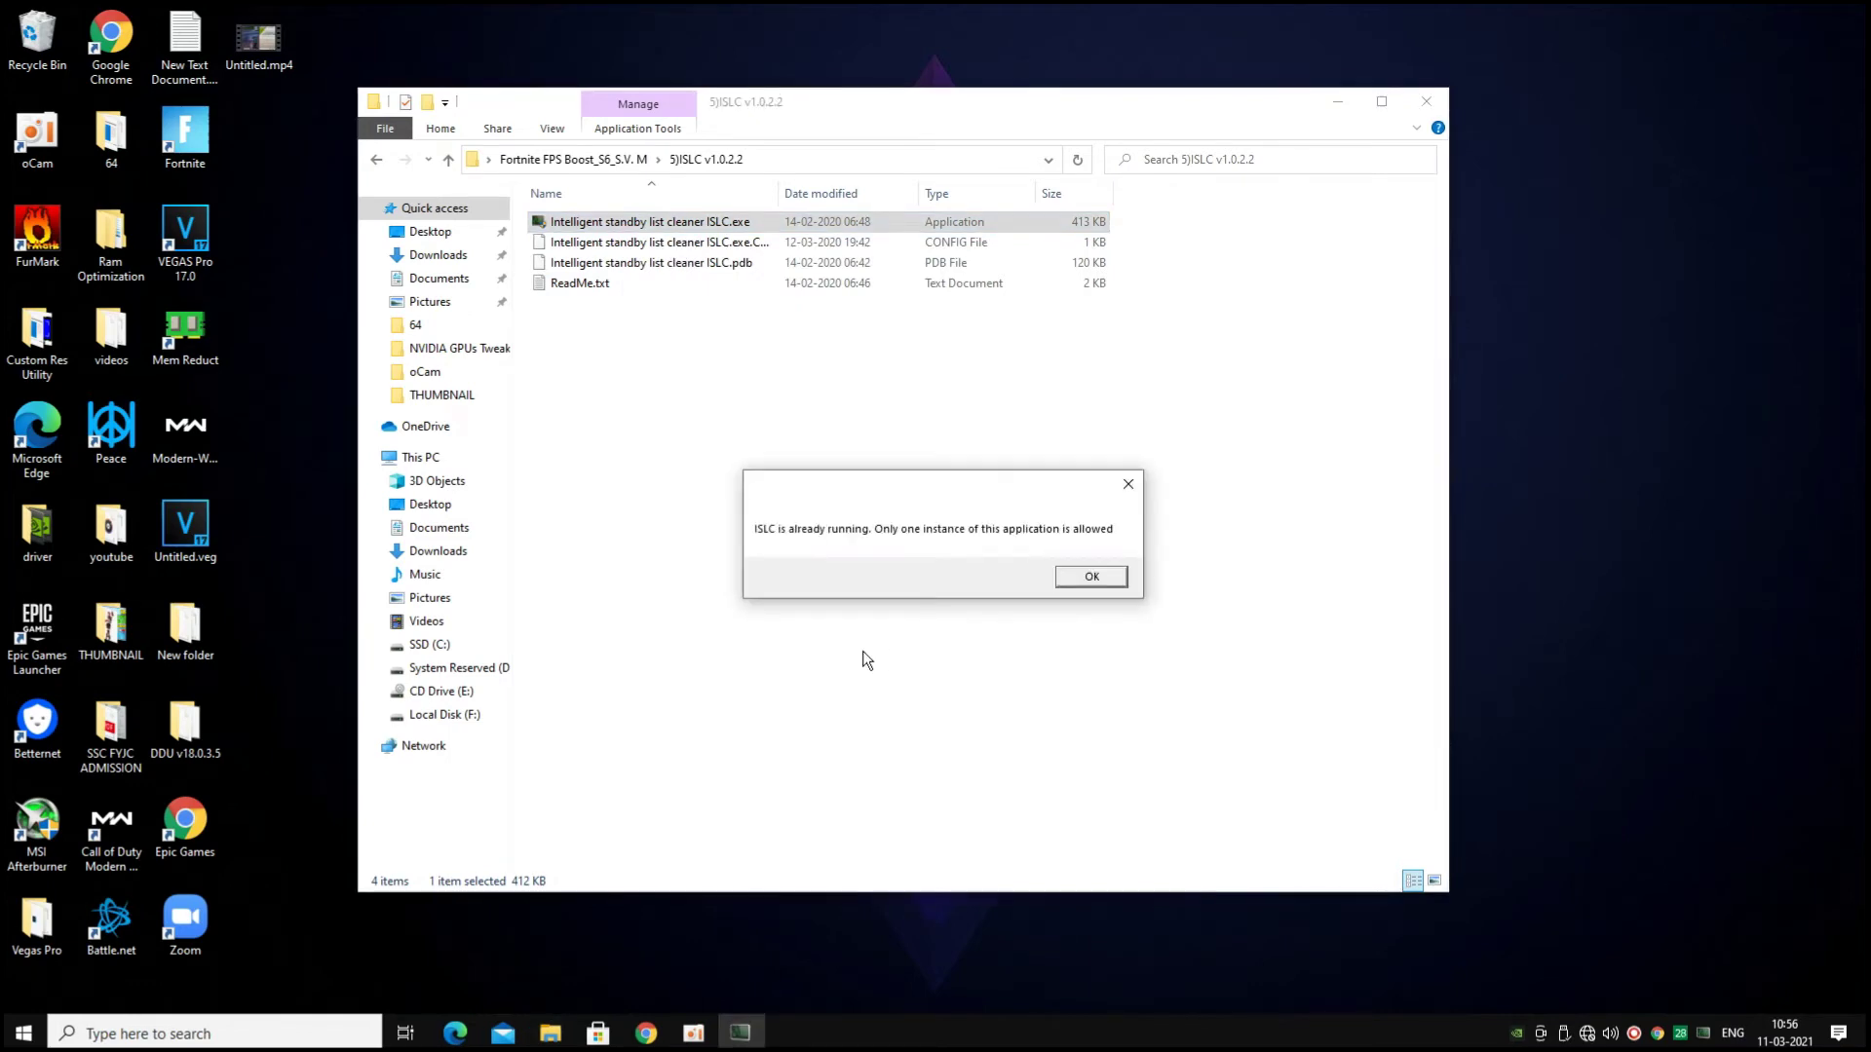
pyautogui.click(1079, 577)
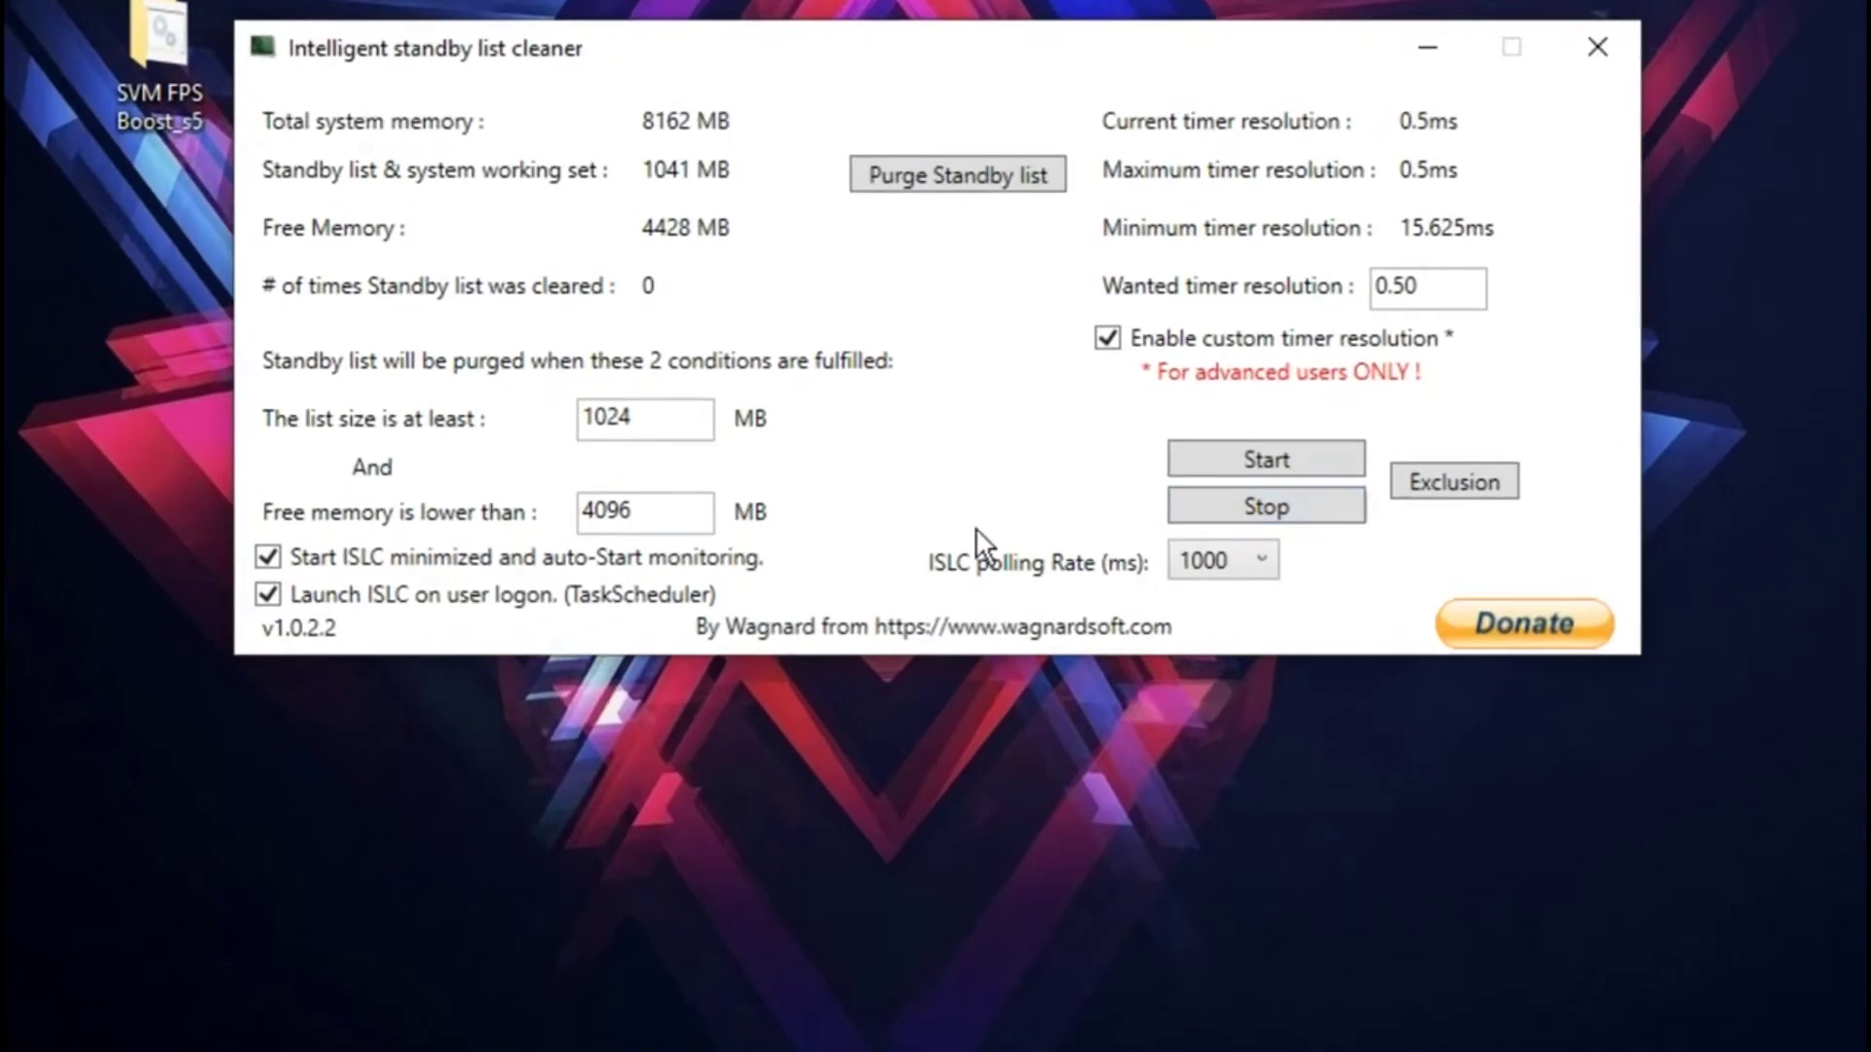
# Set the free memory threshold for purging the standby list to 4096 MB
pyautogui.click(672, 512)
pyautogui.moveTo(645, 511); pyautogui.dragTo(563, 509)
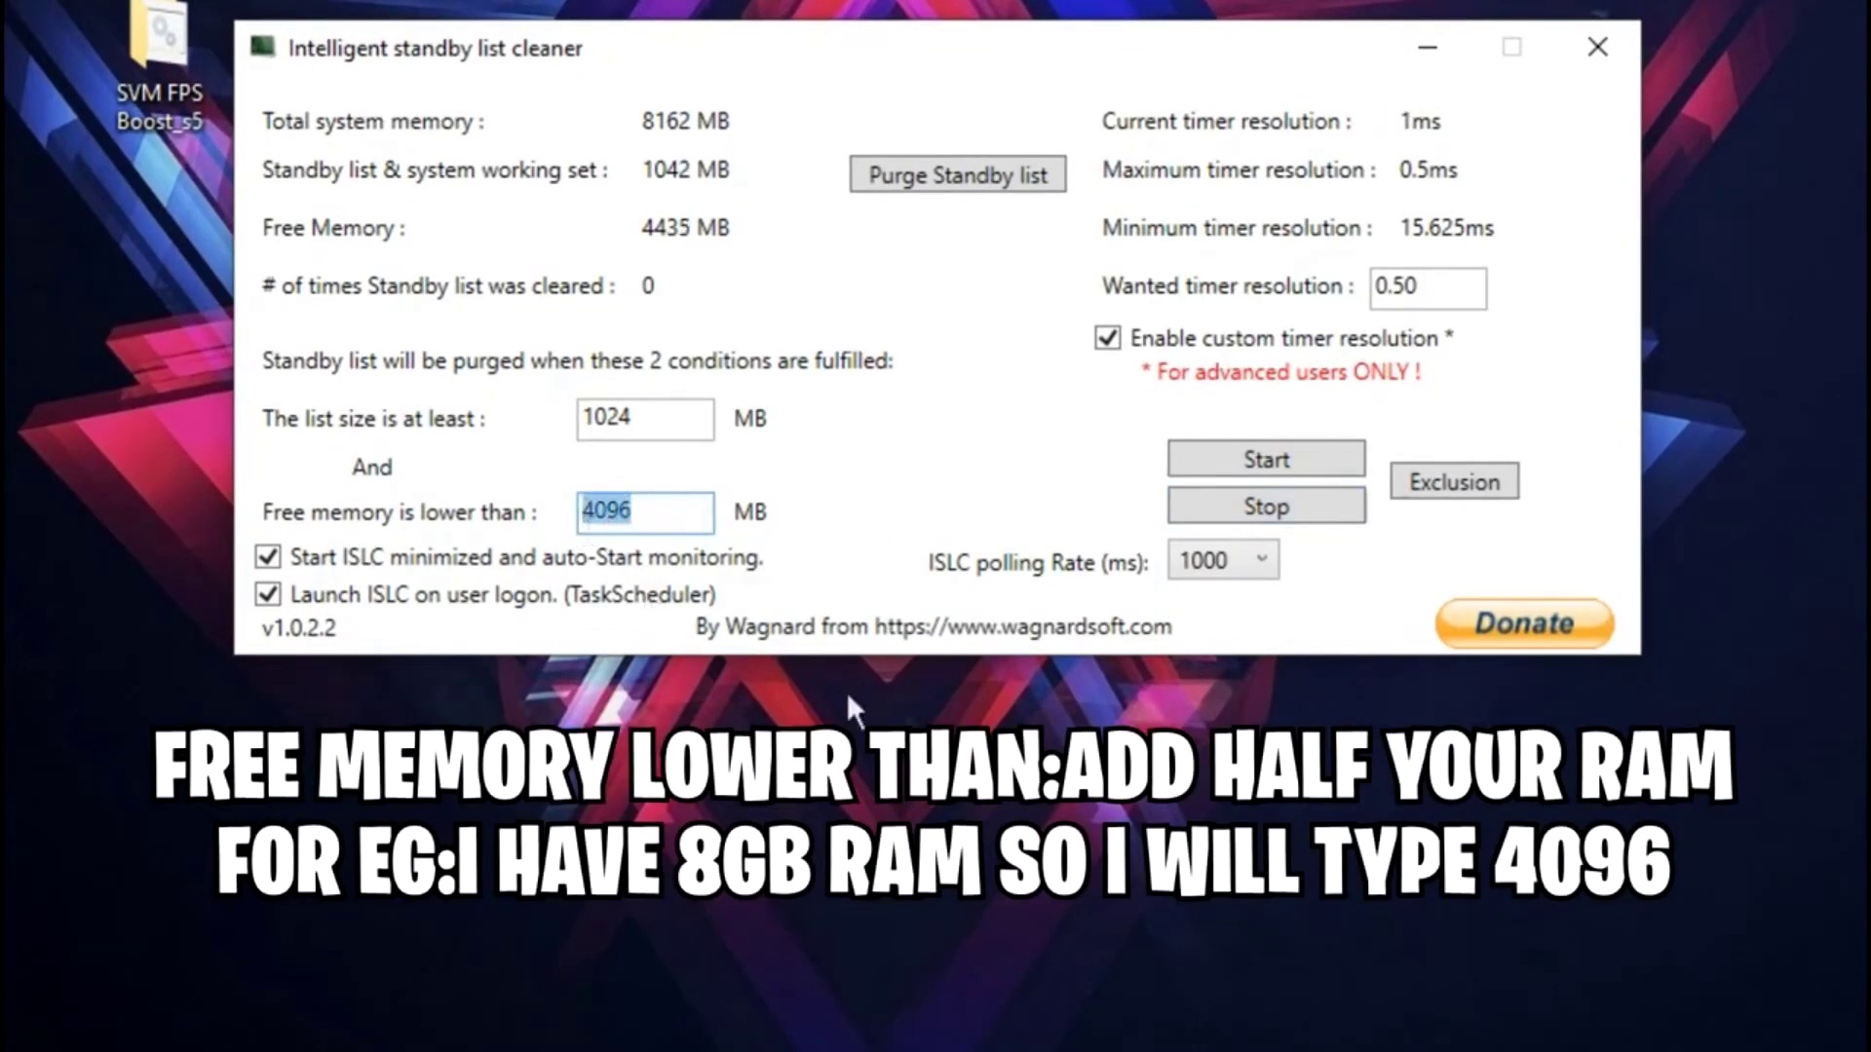
pyautogui.write('40')
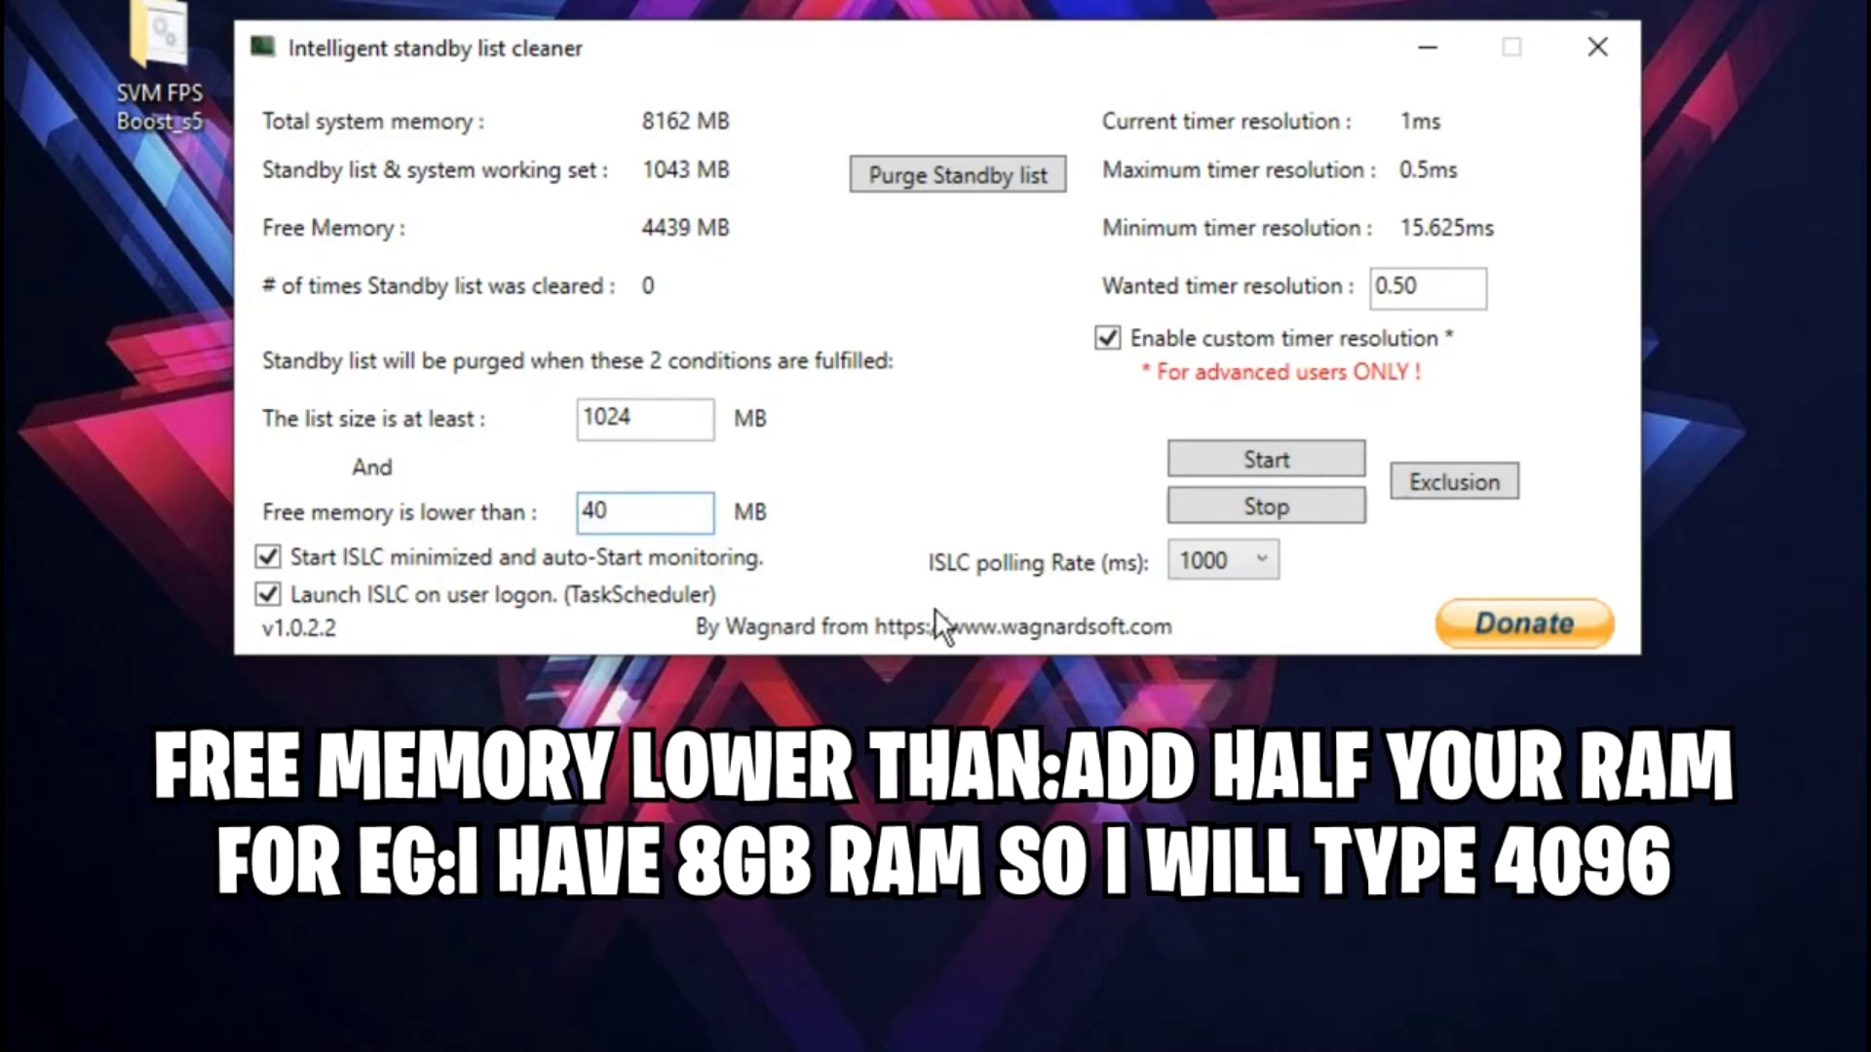
pyautogui.write('96')
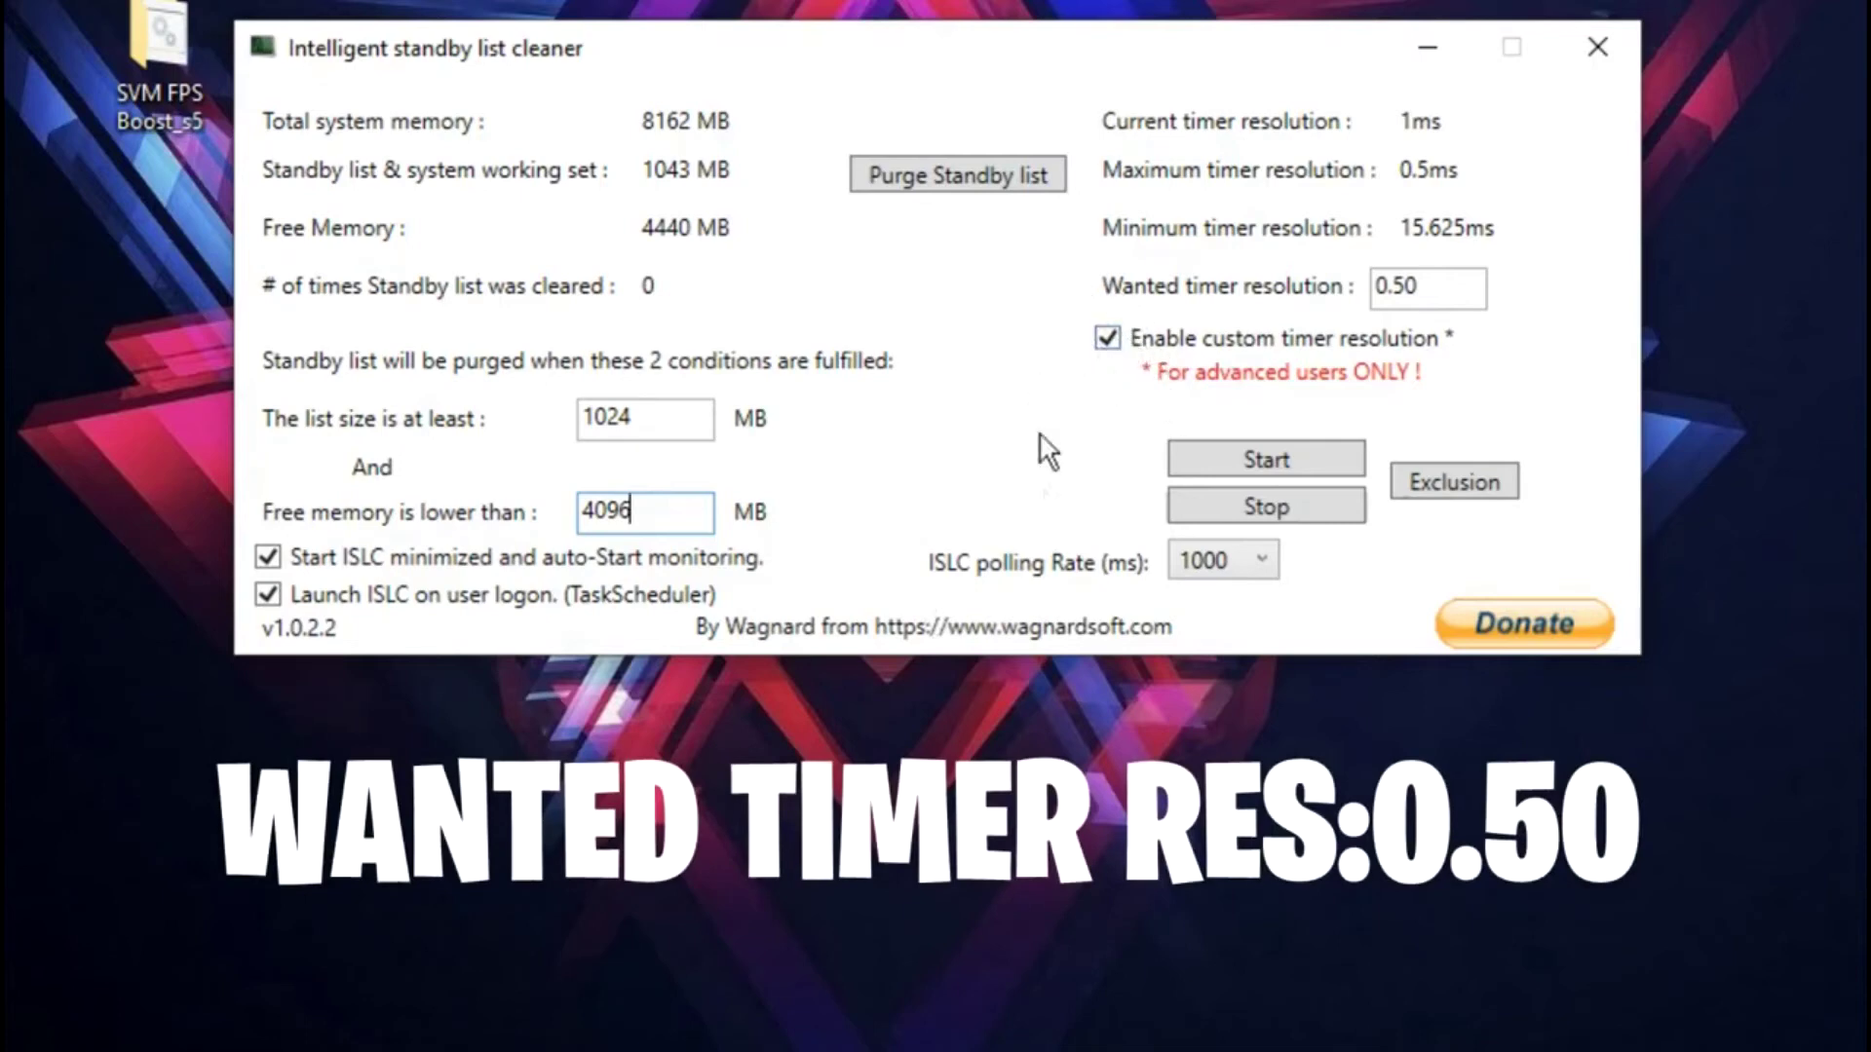
# Set the wanted timer resolution to 0.50 in Intelligent standby list cleaner
pyautogui.moveTo(1435, 288); pyautogui.dragTo(1273, 279)
pyautogui.write('0.00')
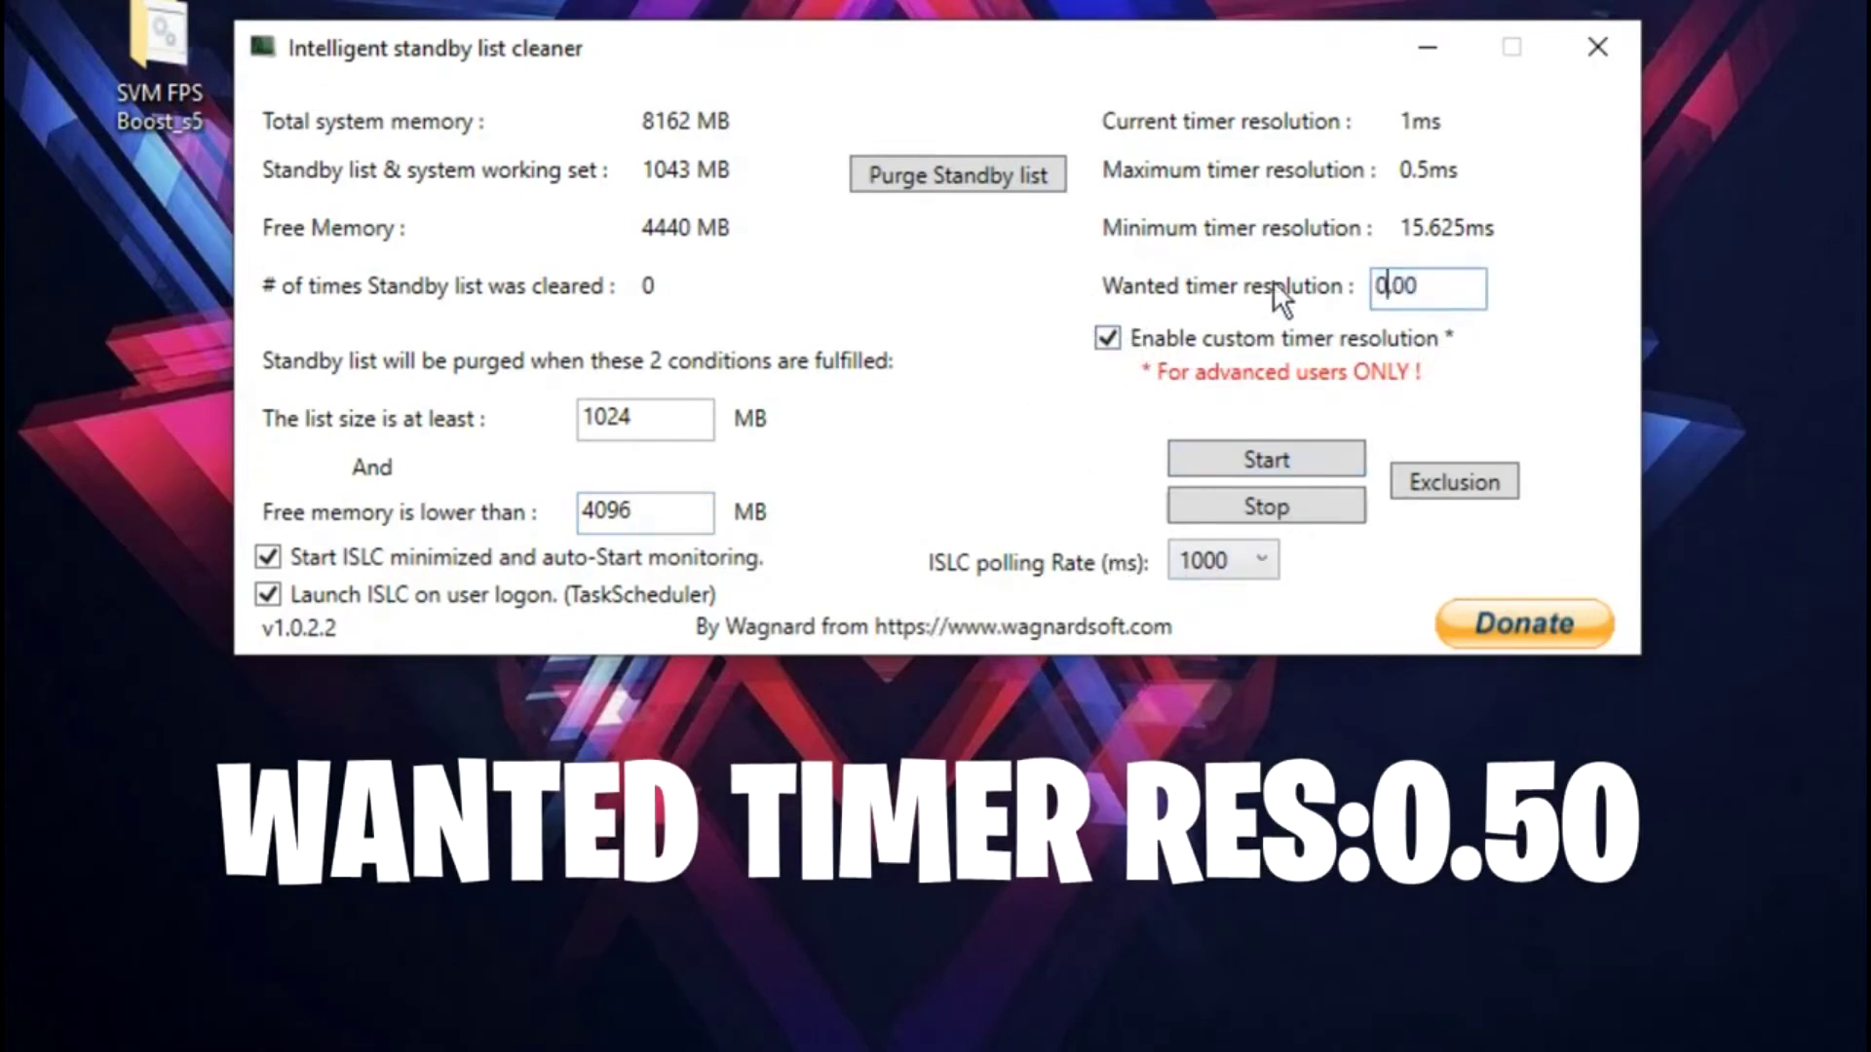
pyautogui.press('Left')
pyautogui.press('Left')
pyautogui.write('50')
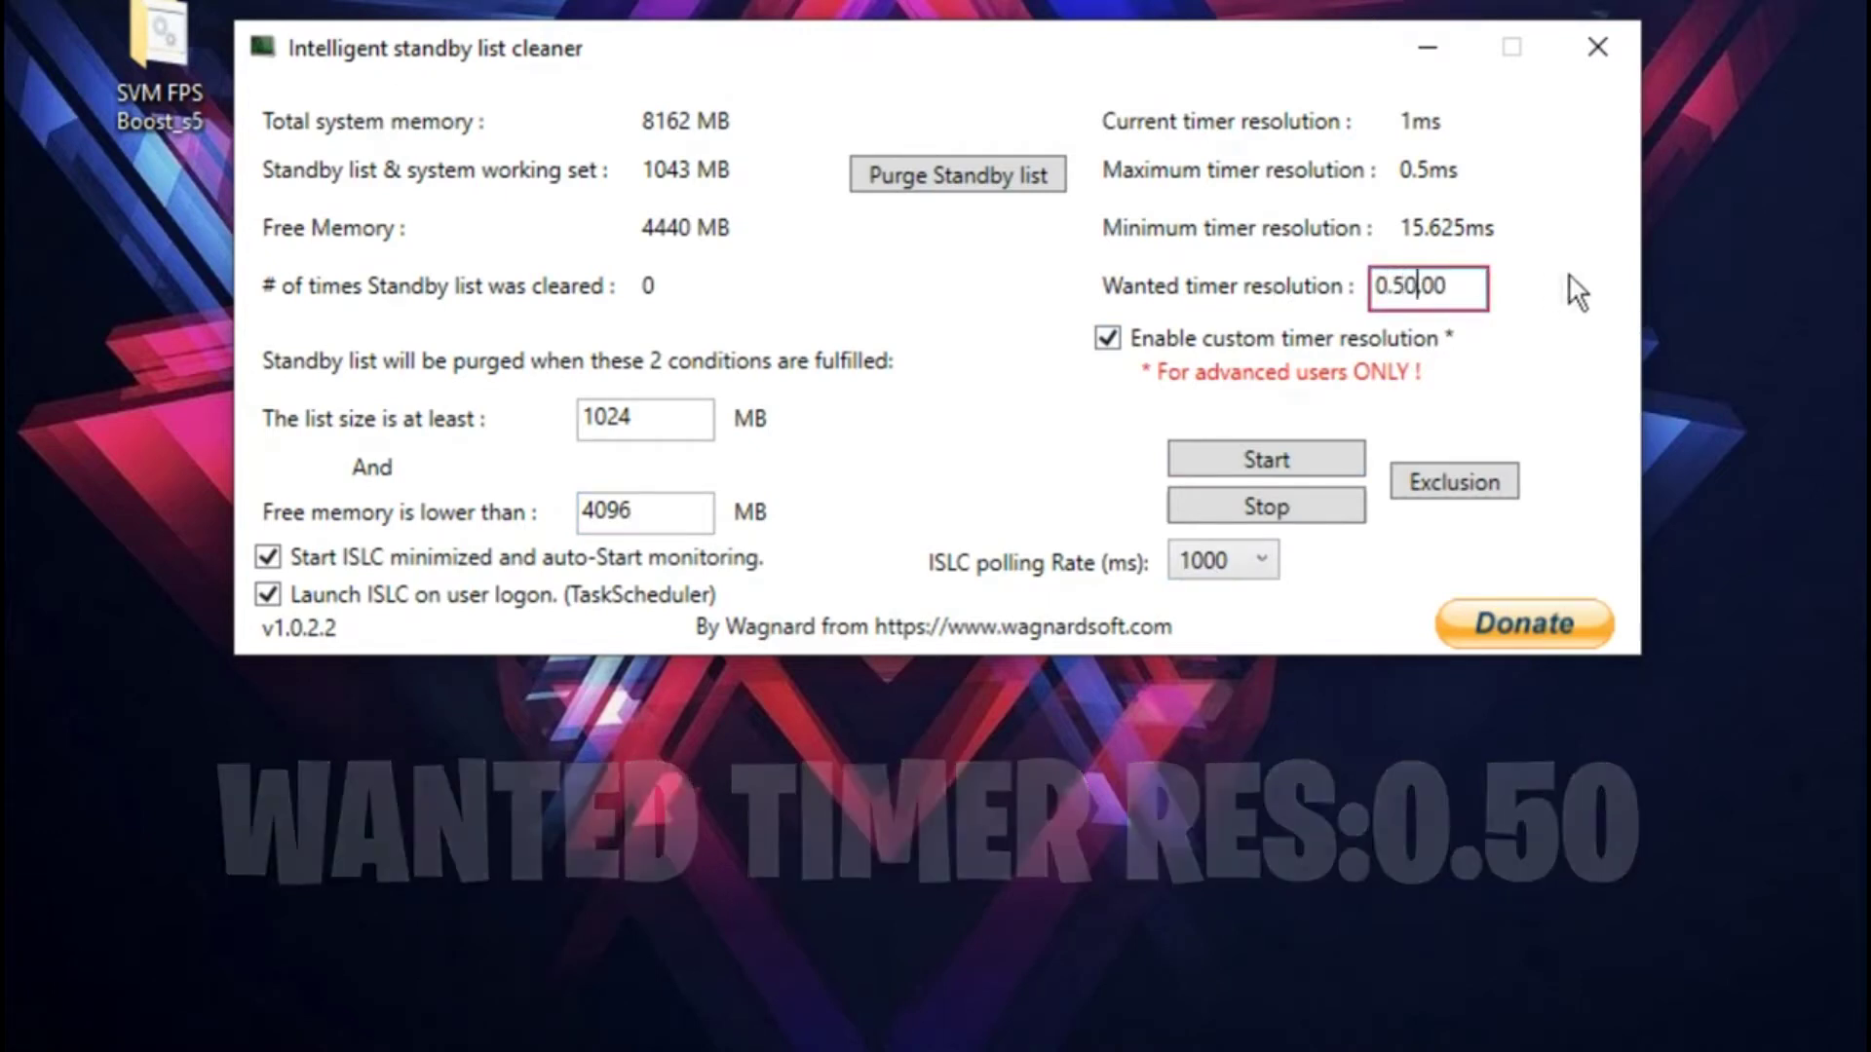
pyautogui.moveTo(1462, 285); pyautogui.dragTo(1418, 285)
pyautogui.press('BackSpace')
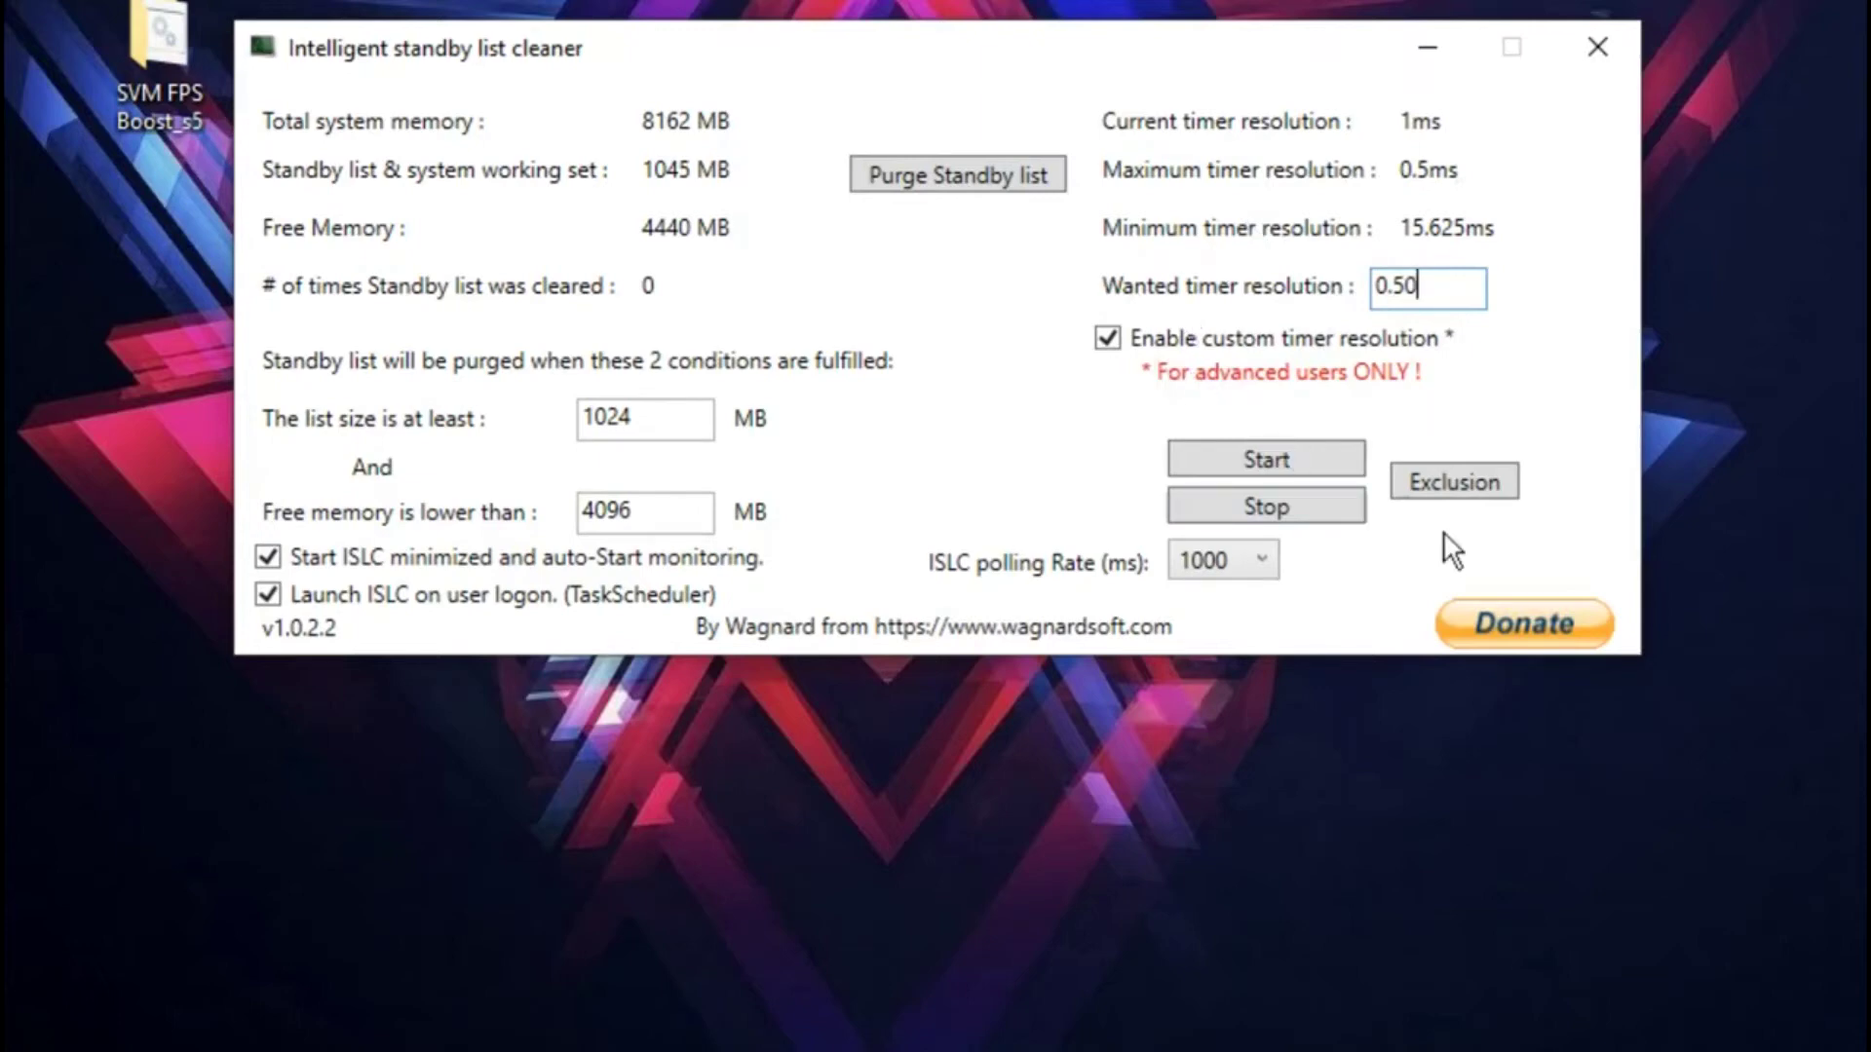
# Start the standby list monitoring and purge the standby list
pyautogui.click(1295, 466)
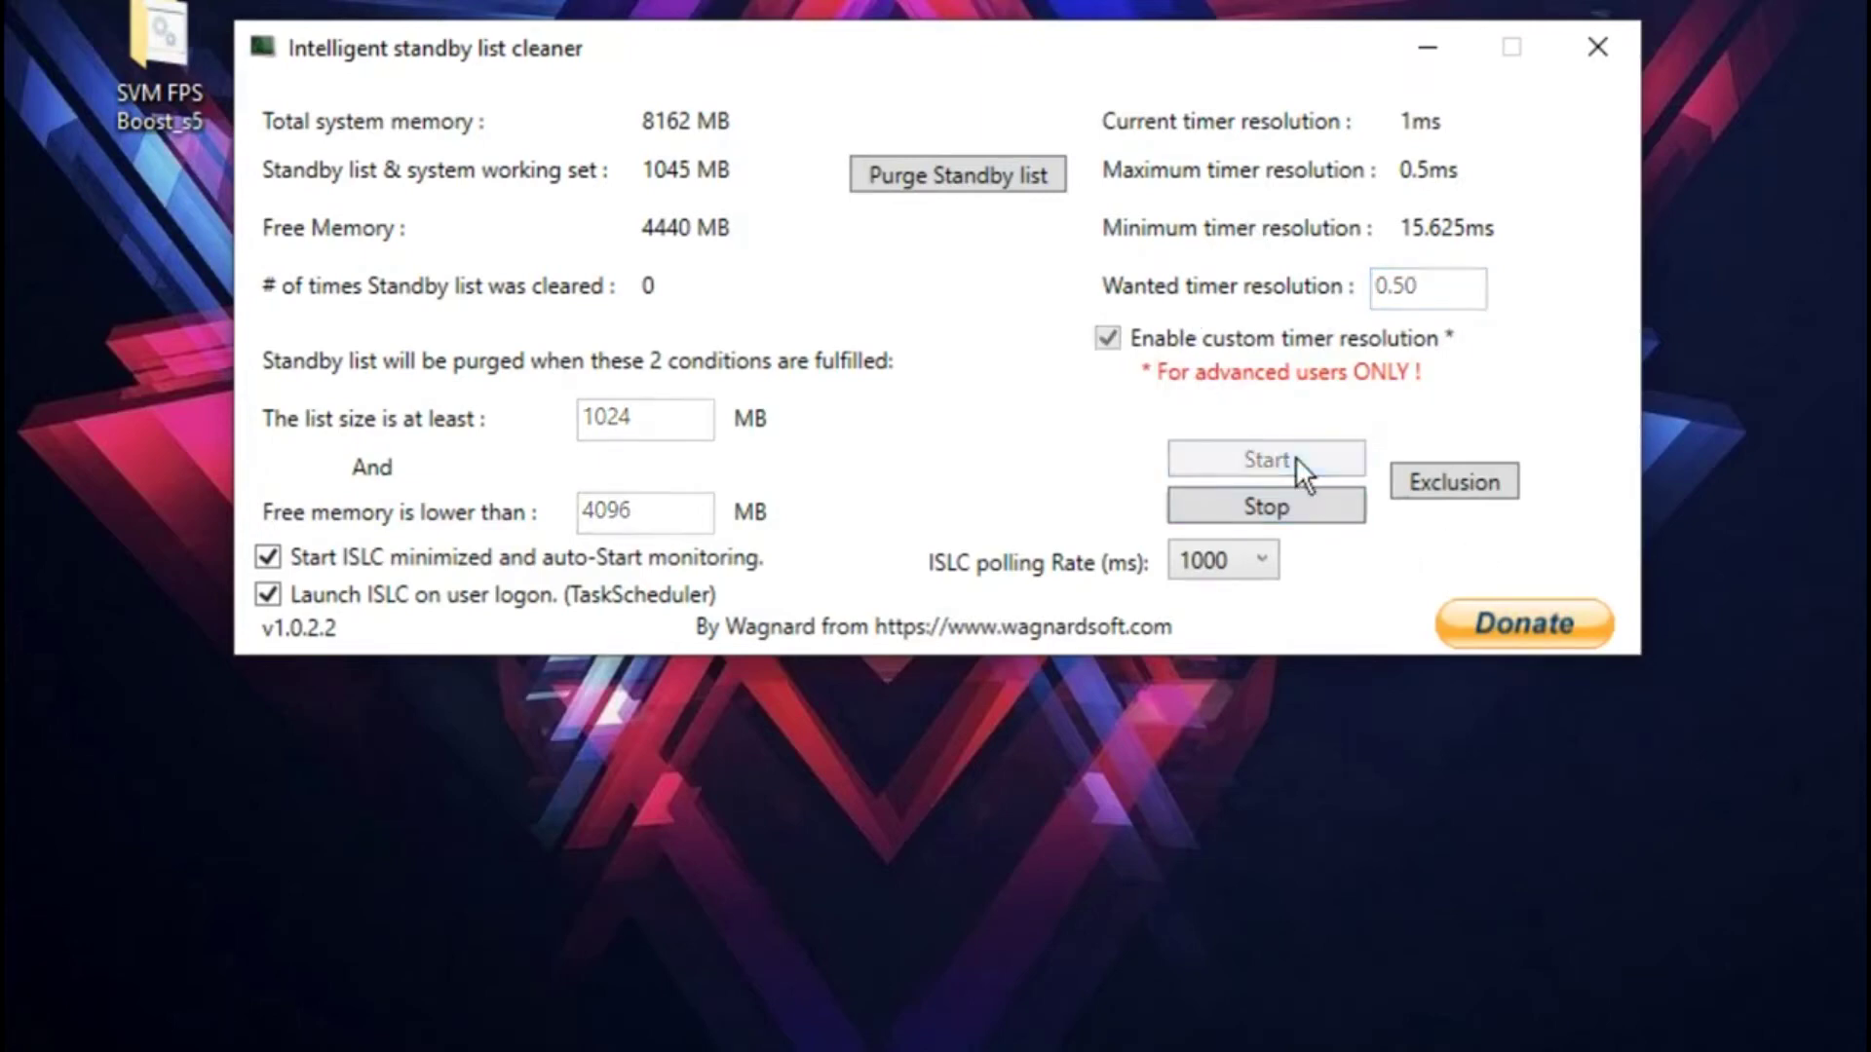
pyautogui.click(945, 162)
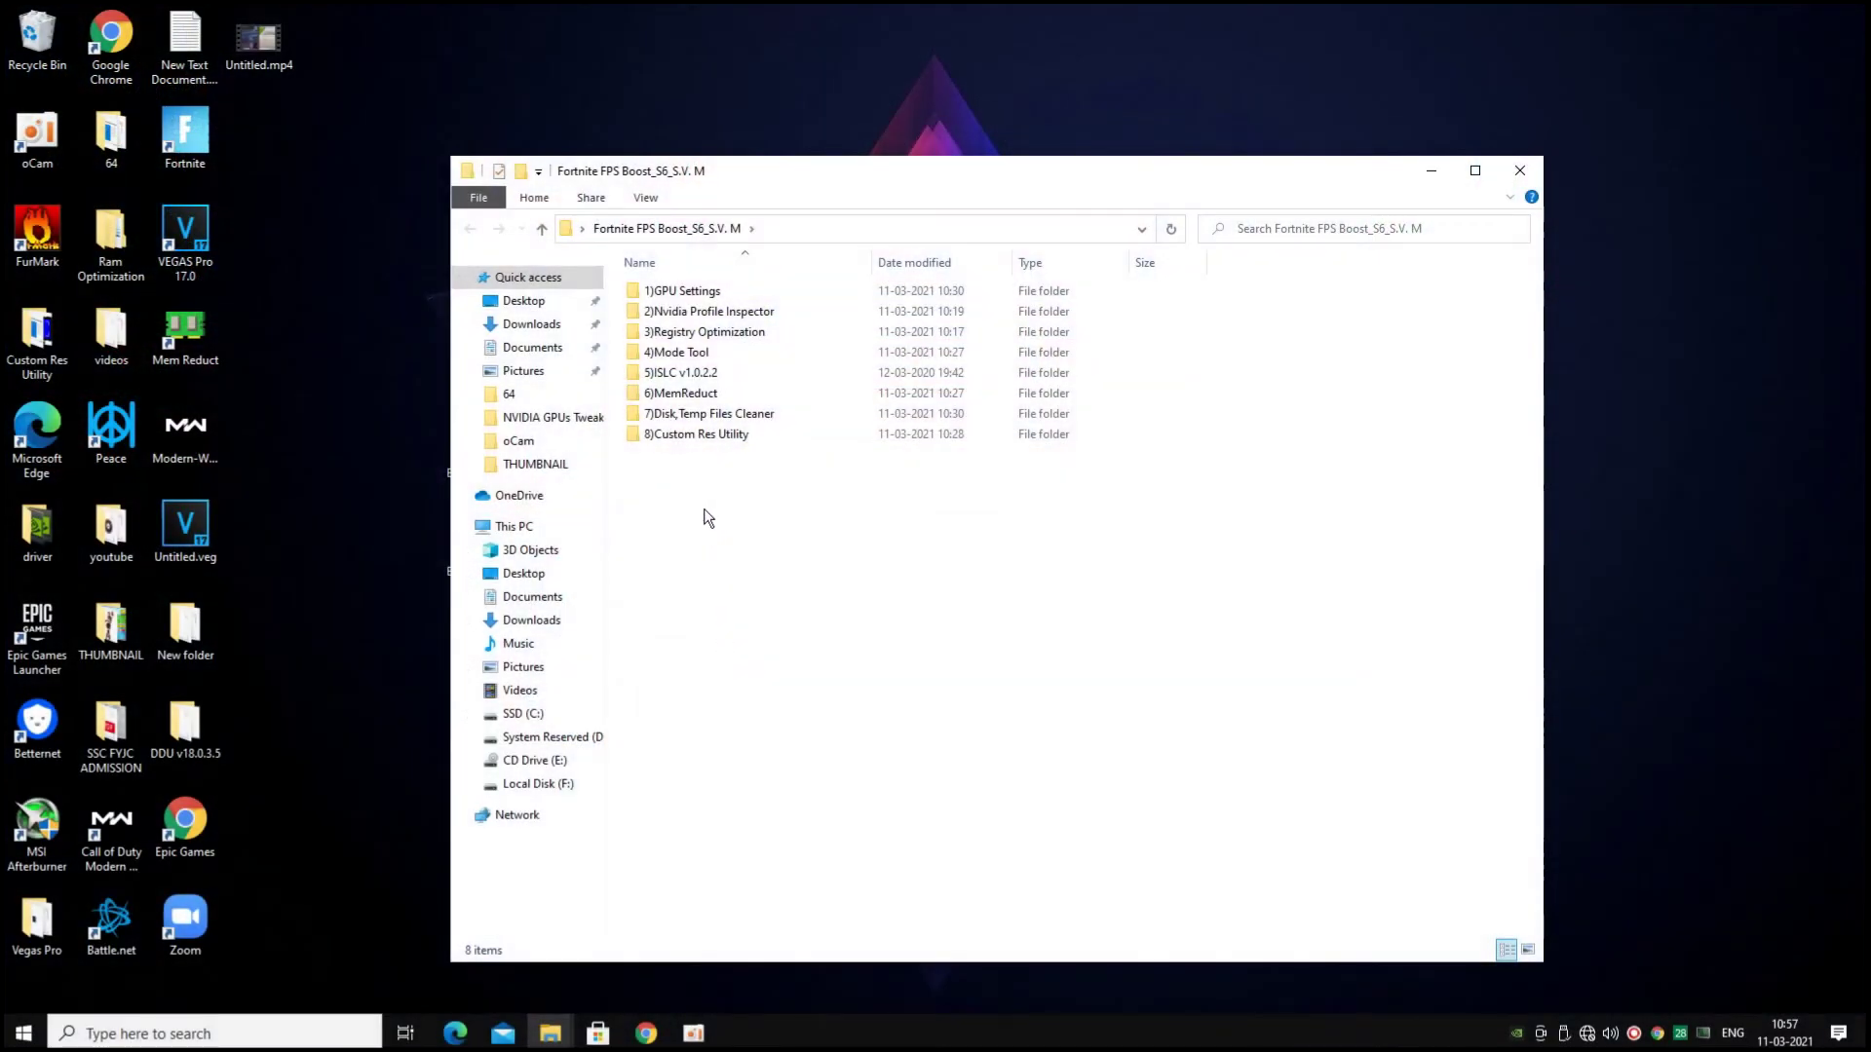
# Run memreduct-3.3.5-setup.exe from the 6)MemReduct folder as administrator, exiting the running Mem Reduct and retrying the setup
pyautogui.doubleClick(678, 393)
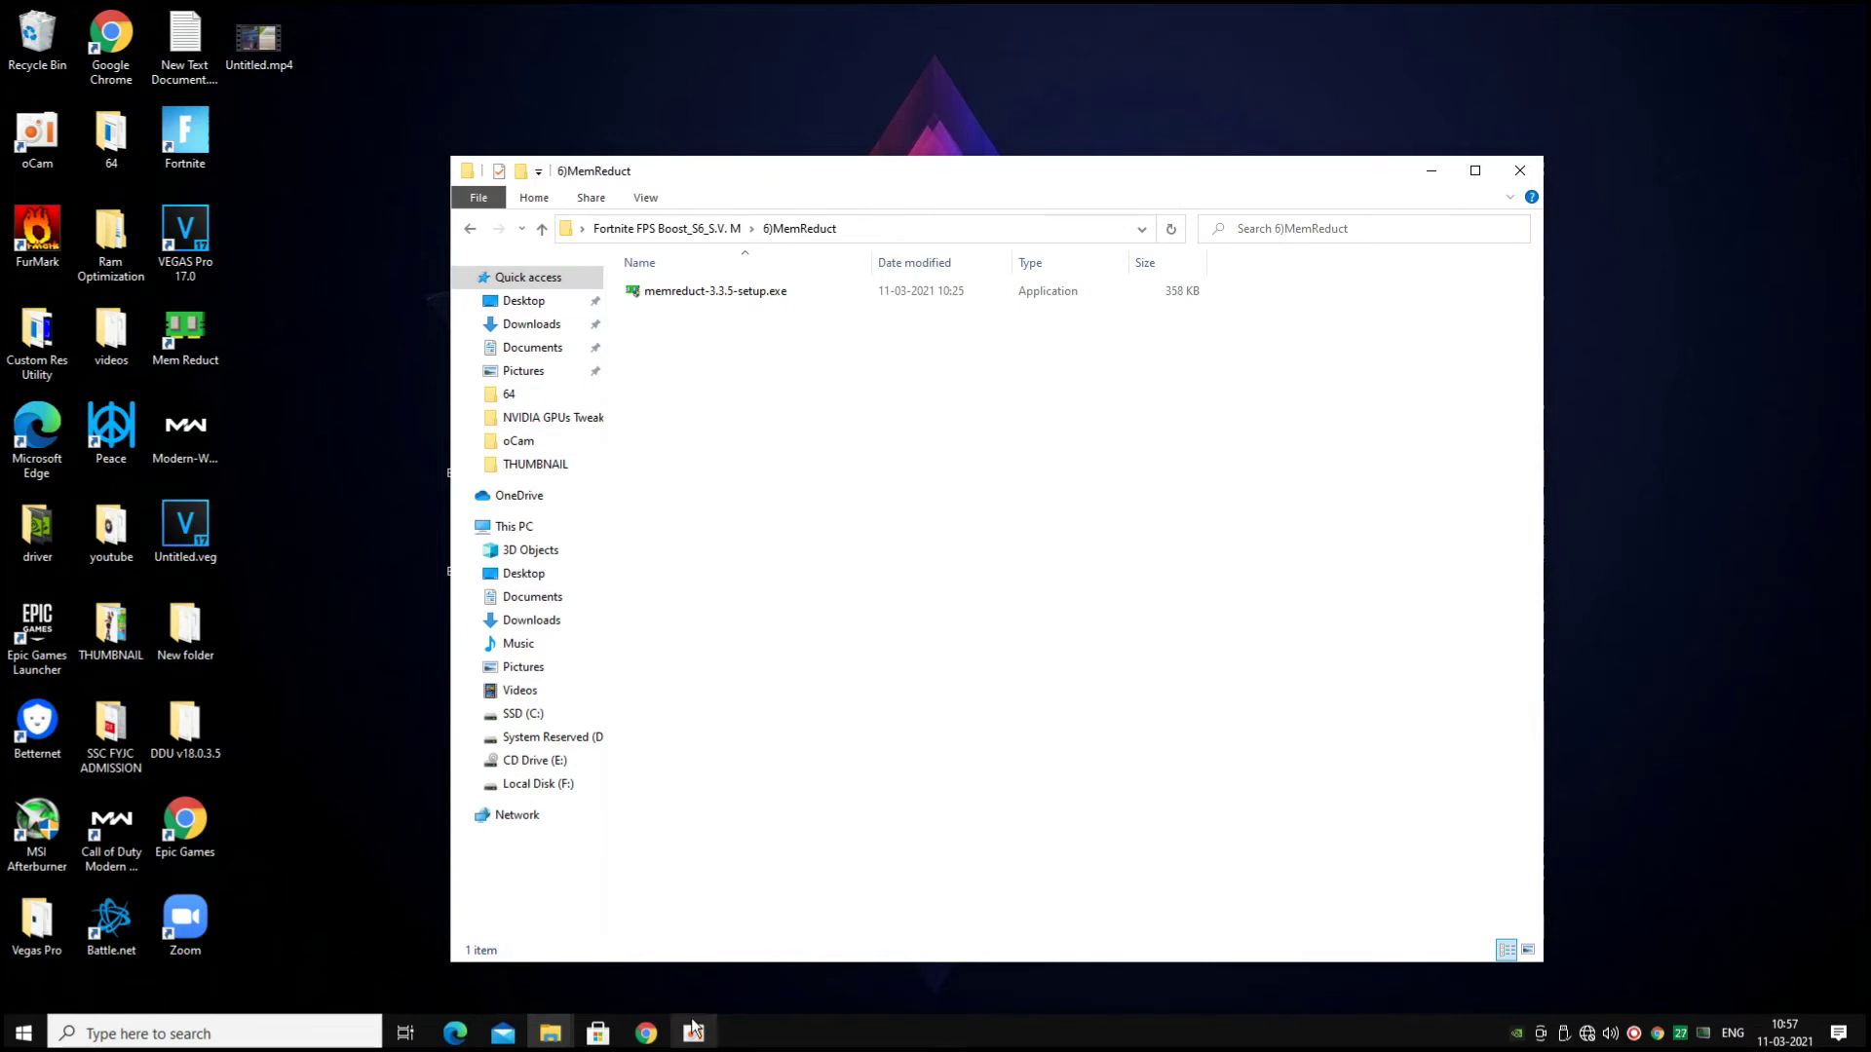
pyautogui.click(703, 291)
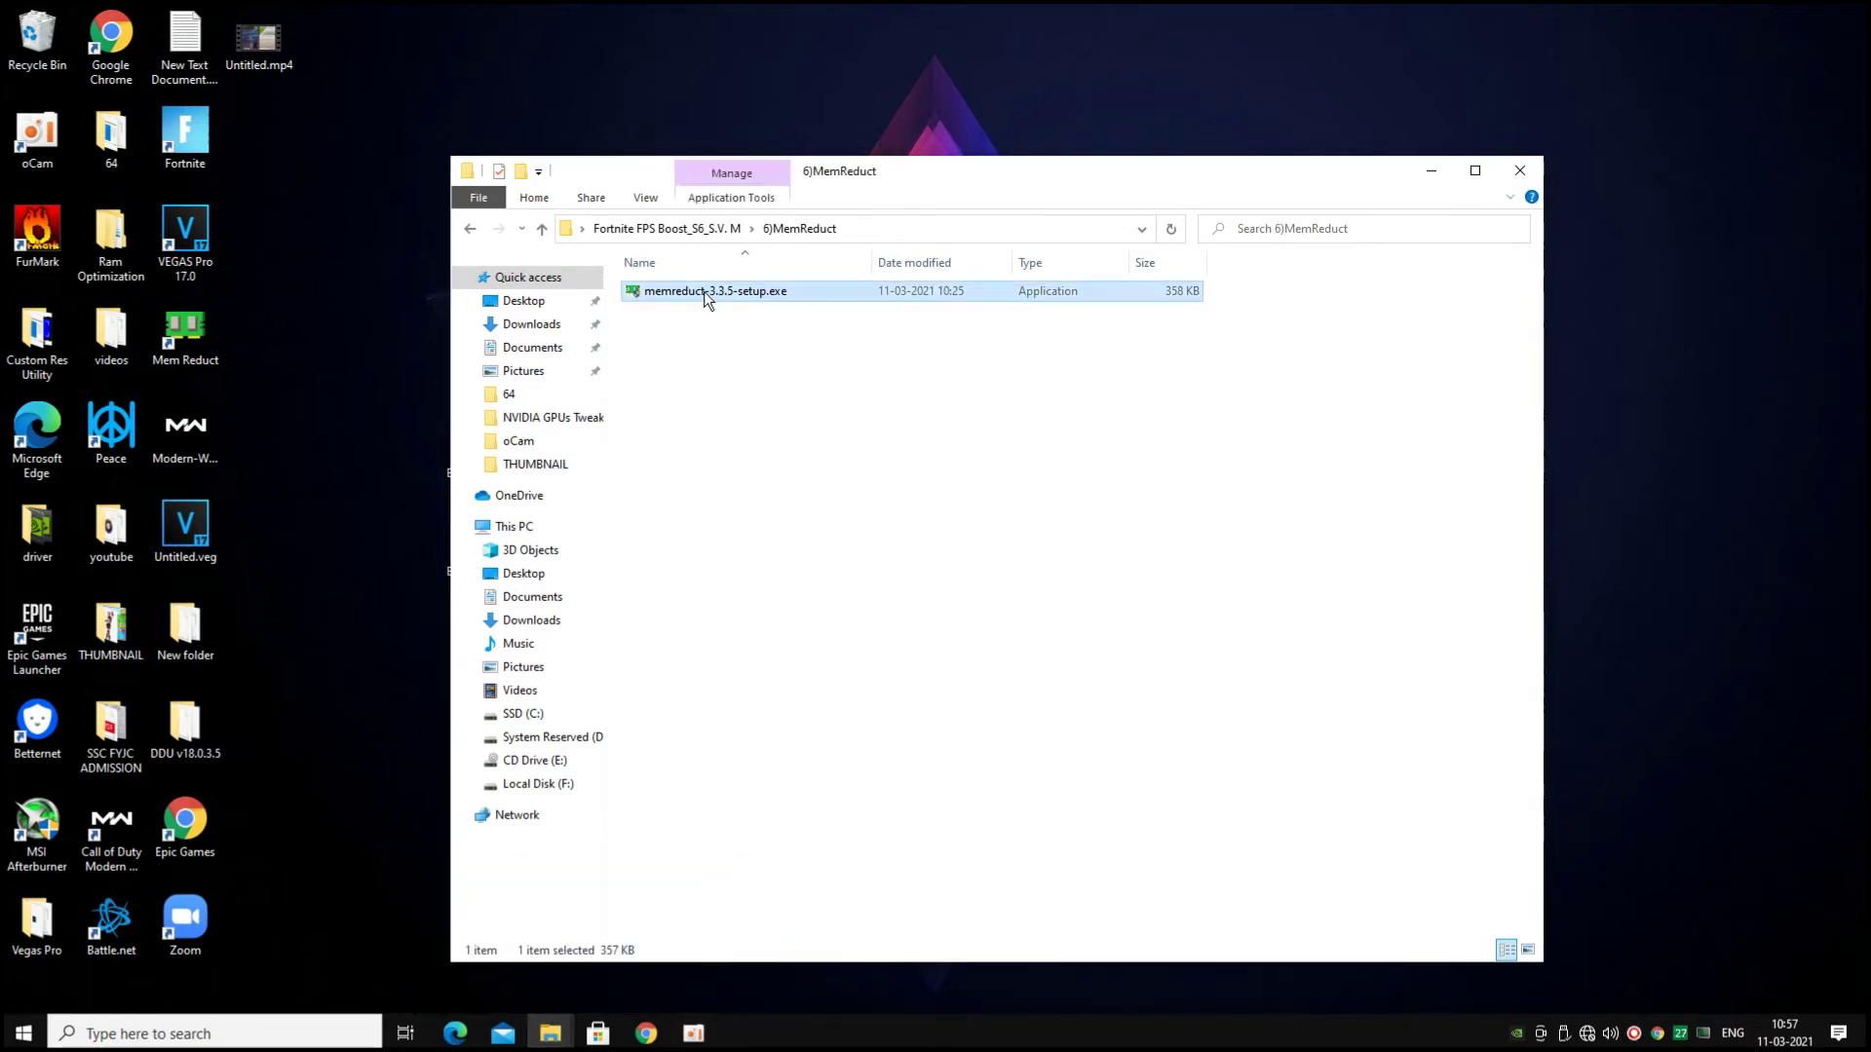
pyautogui.rightClick(704, 291)
pyautogui.click(783, 329)
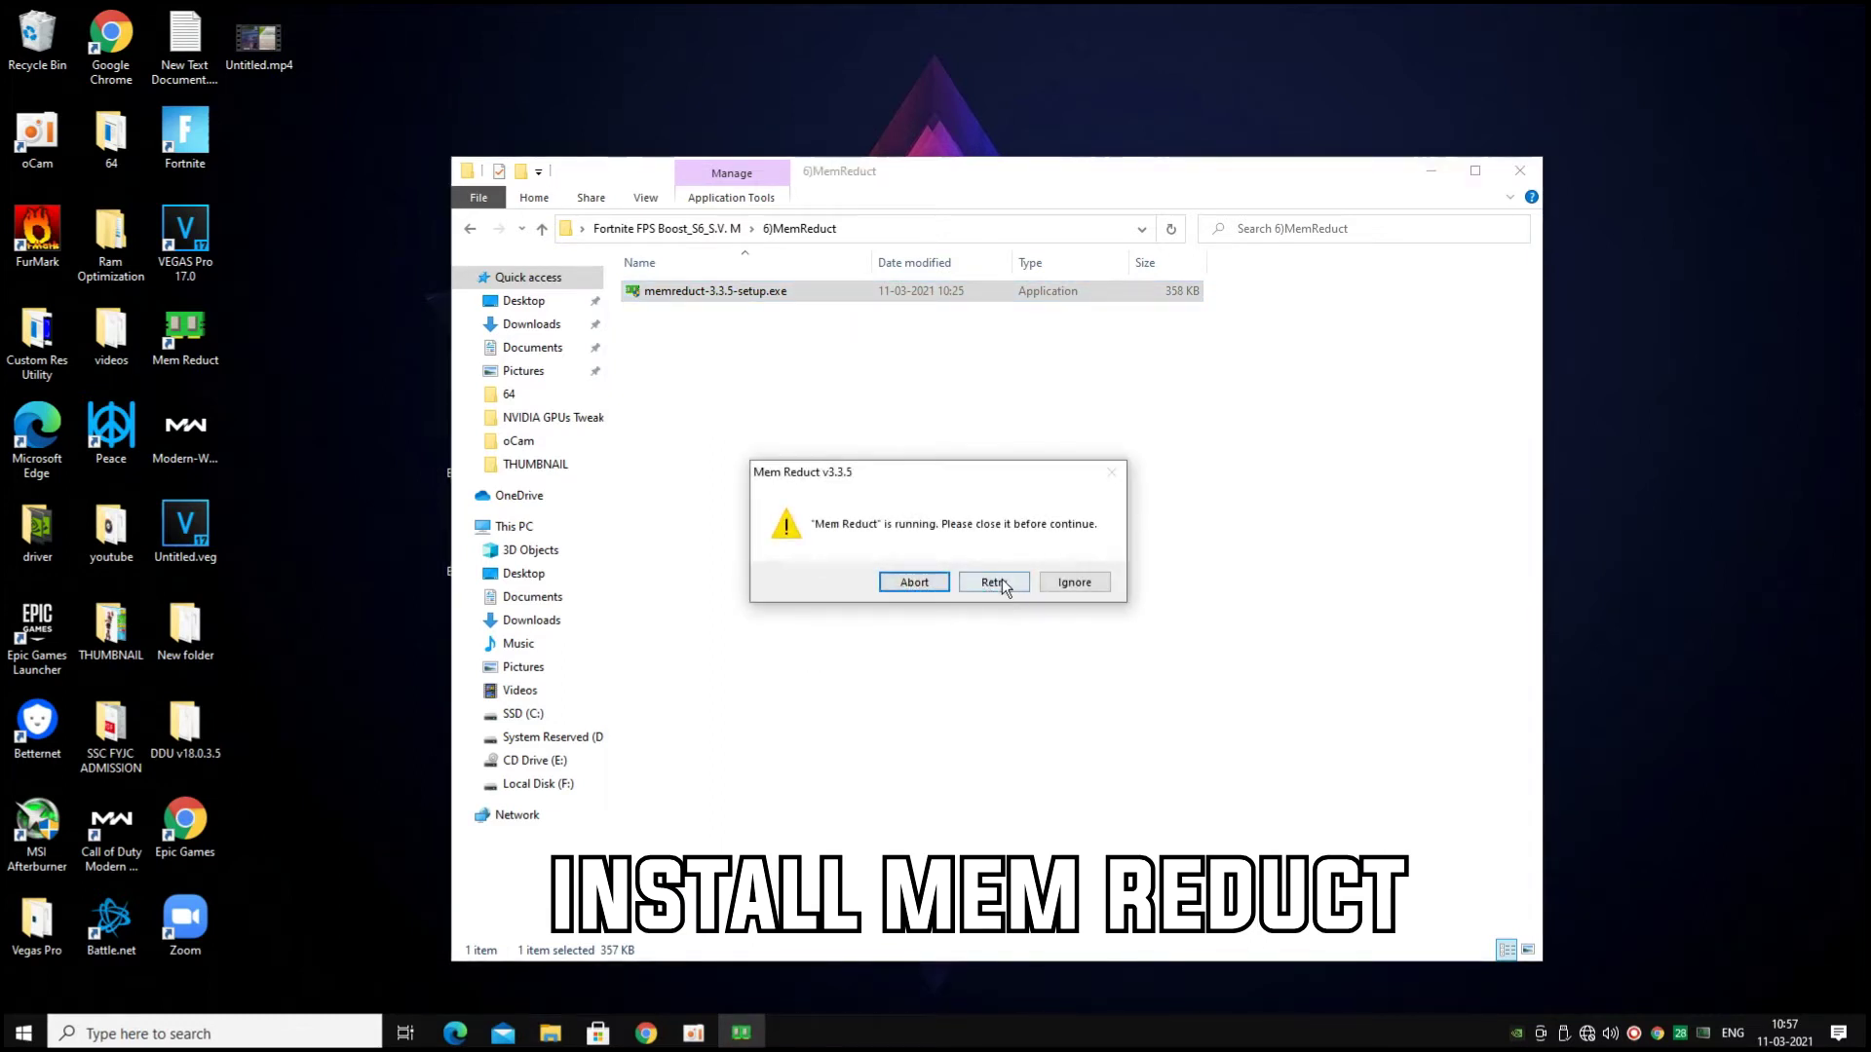
pyautogui.rightClick(1660, 1040)
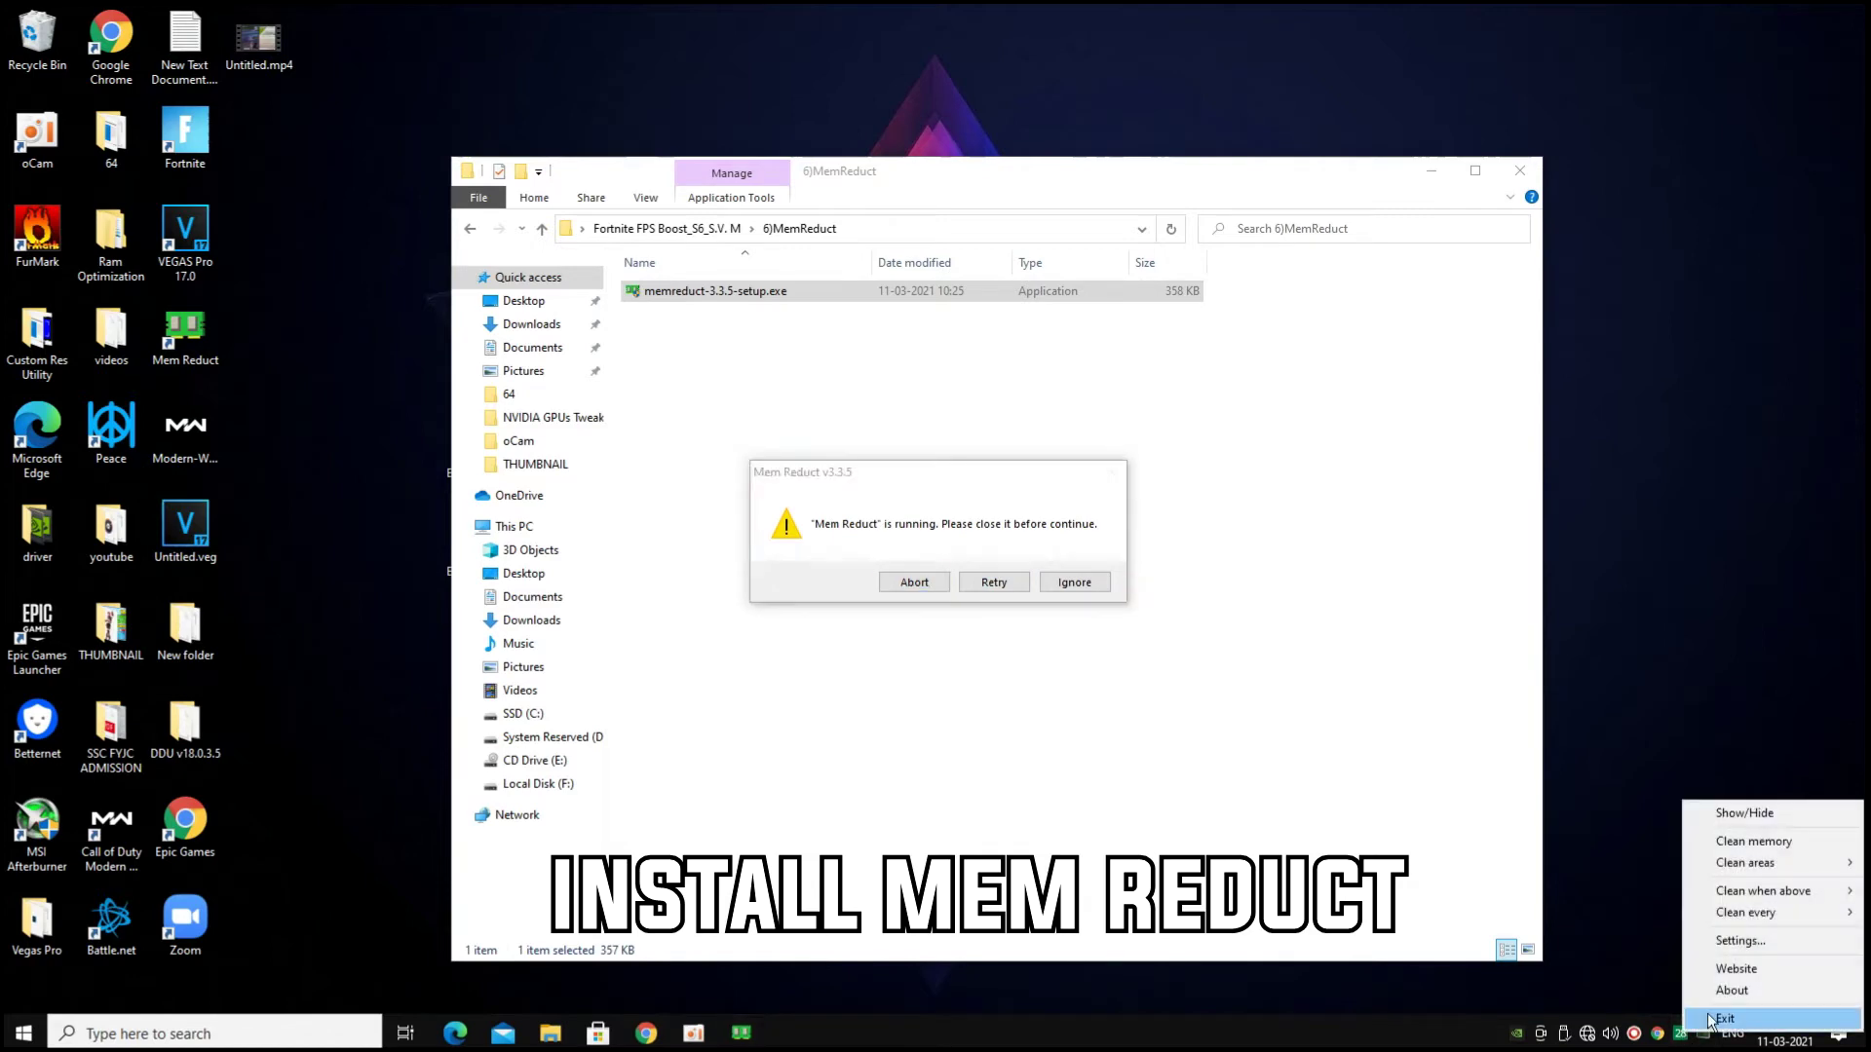
pyautogui.click(1714, 1021)
pyautogui.click(994, 582)
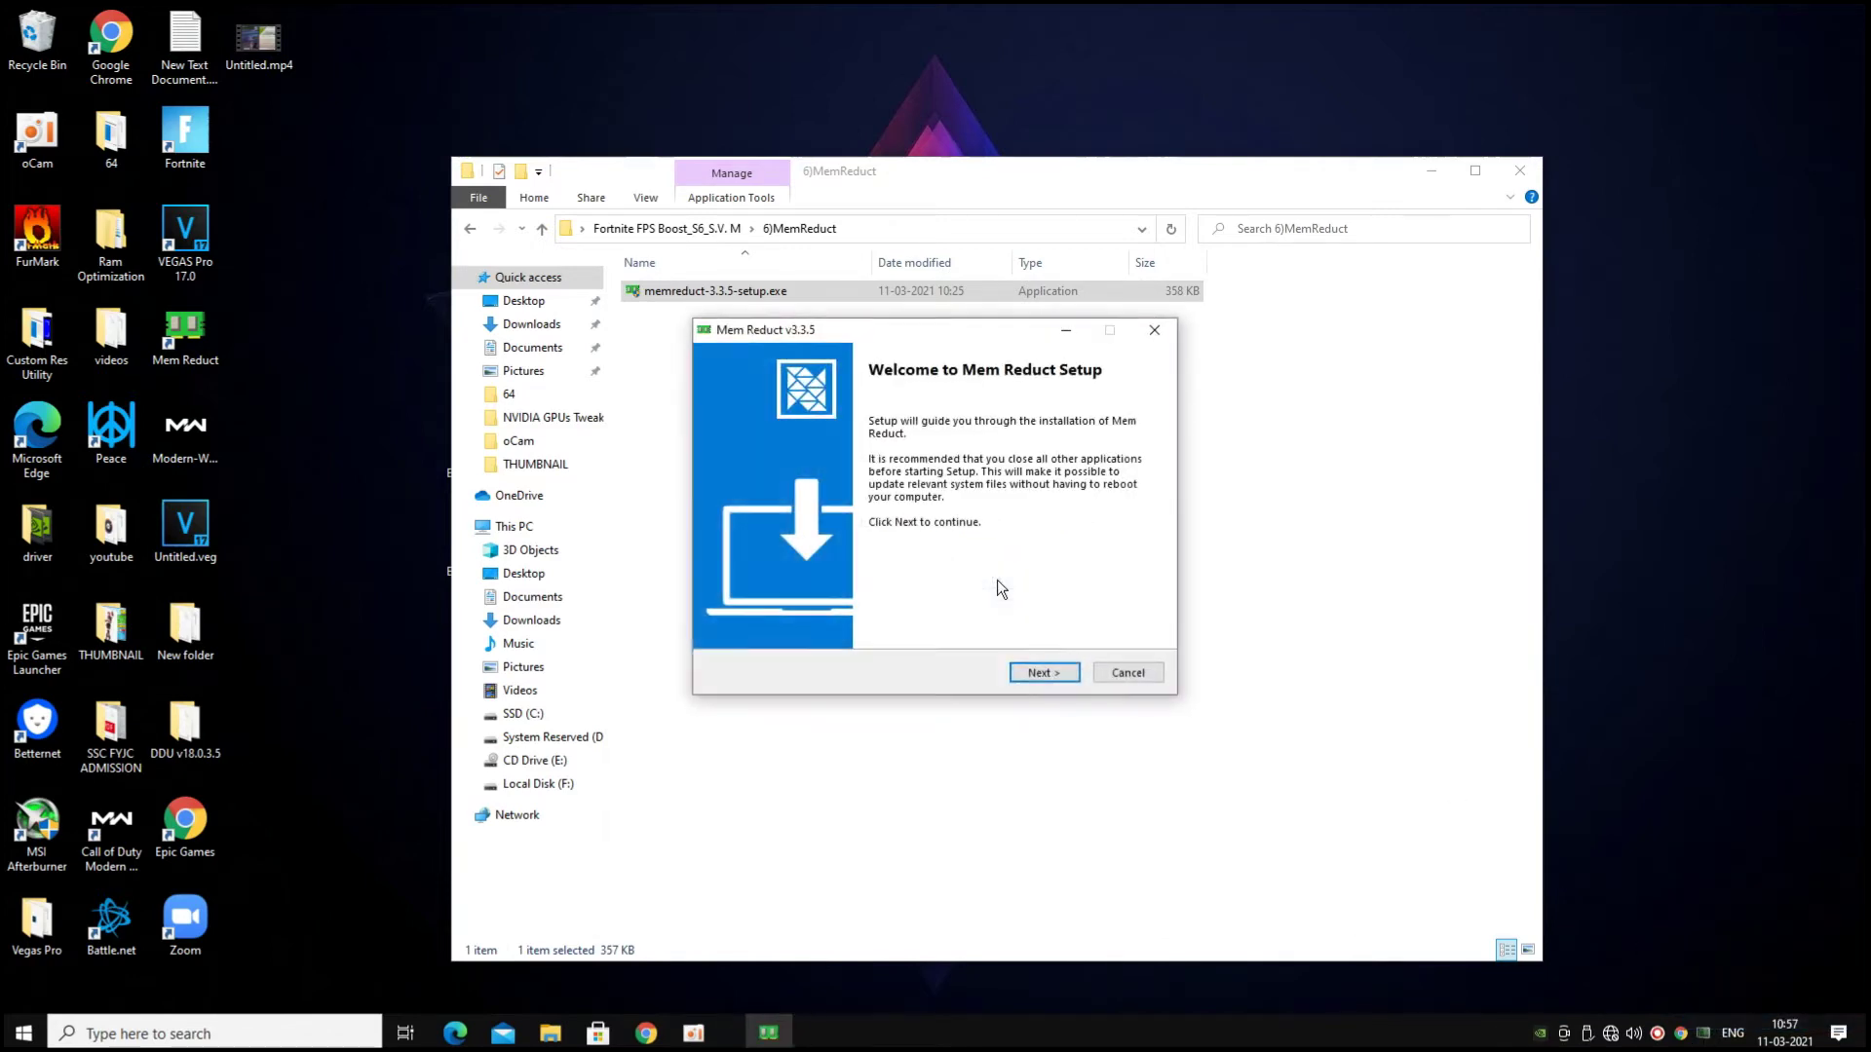
# Install Mem Reduct with the default components into C:\Program Files\Mem Reduct and finish the setup
pyautogui.click(1044, 673)
pyautogui.click(1045, 673)
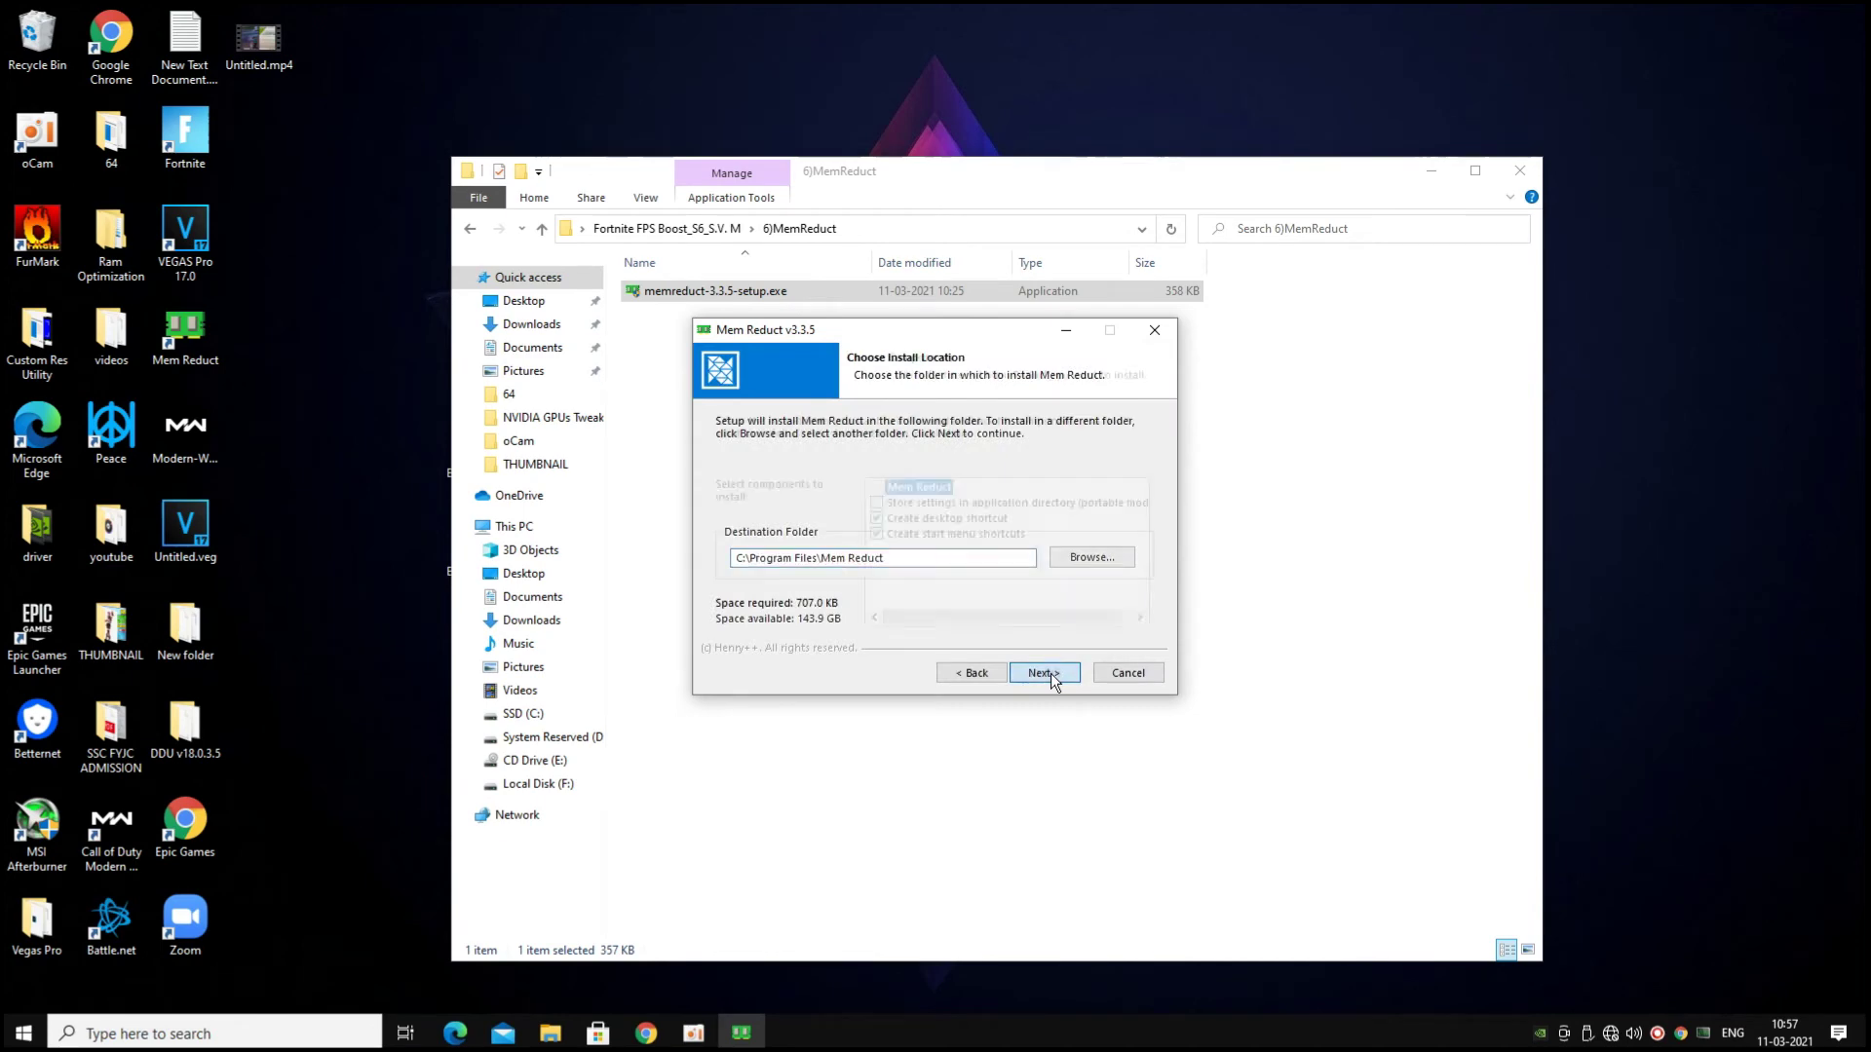
pyautogui.click(1050, 674)
pyautogui.click(1051, 674)
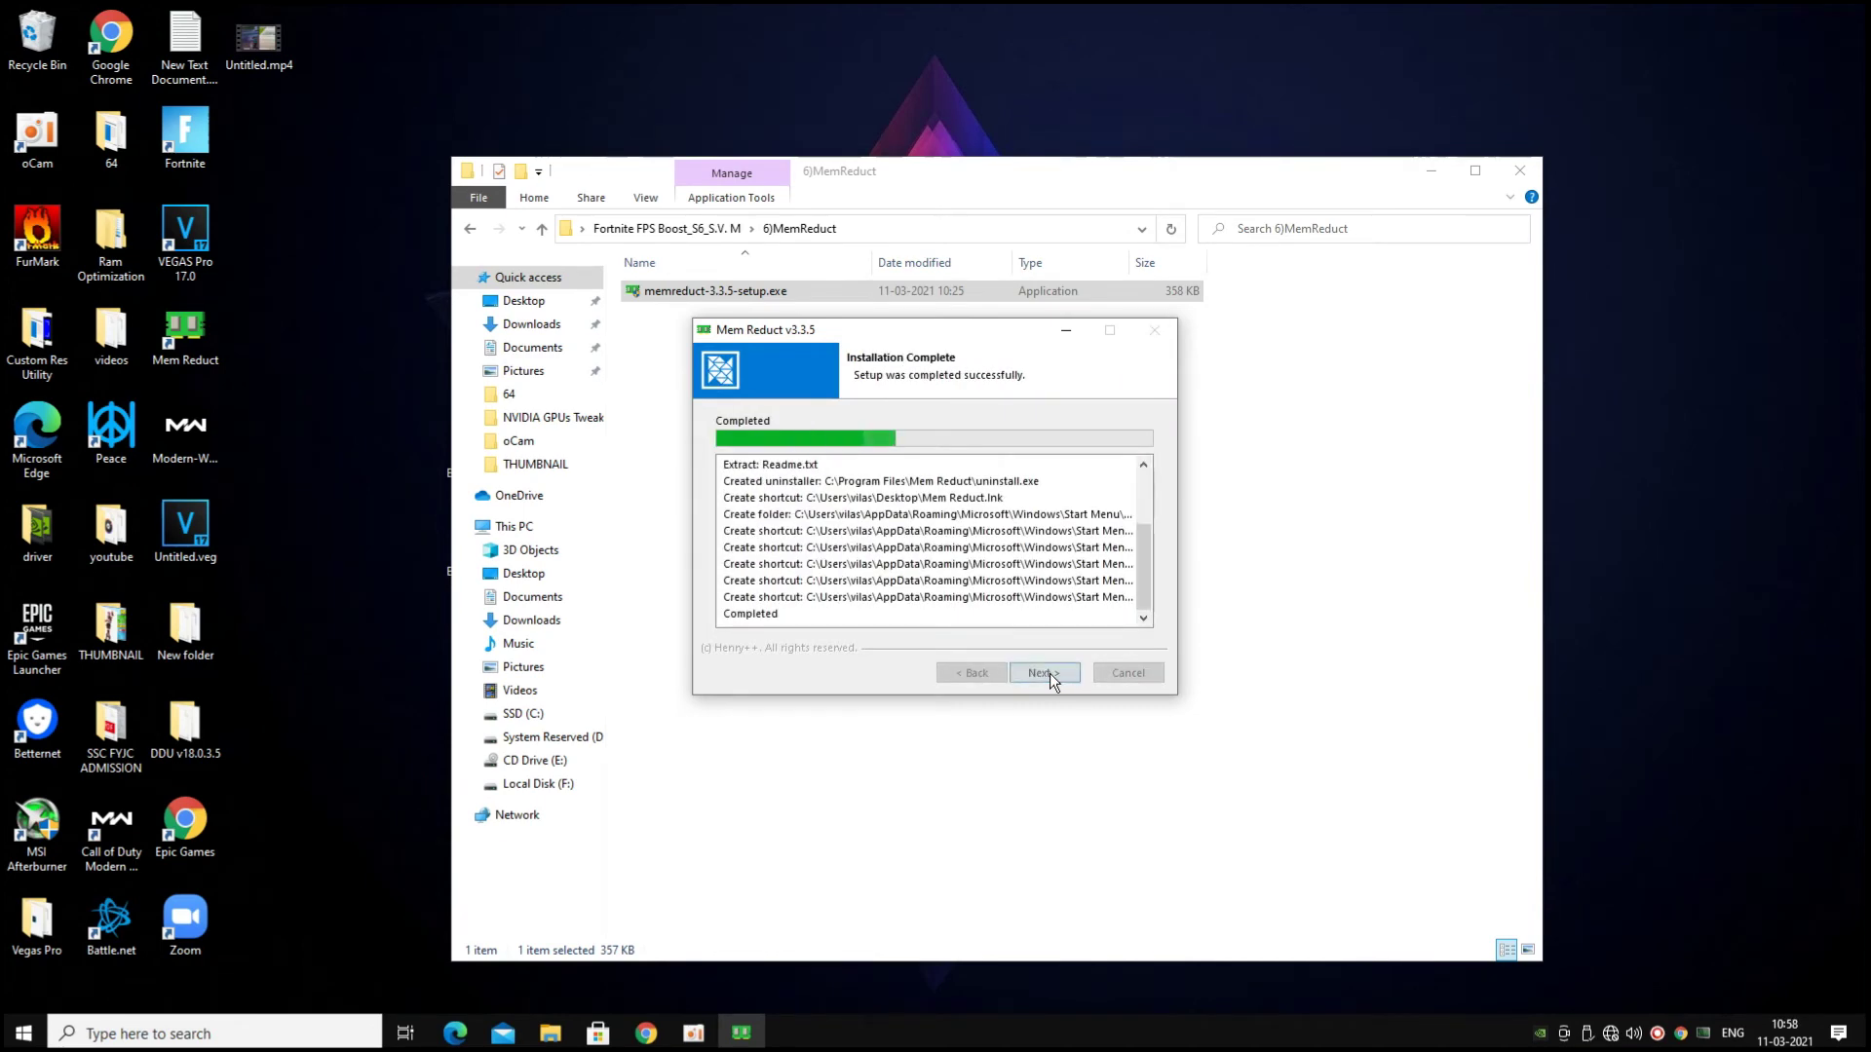
pyautogui.click(1051, 675)
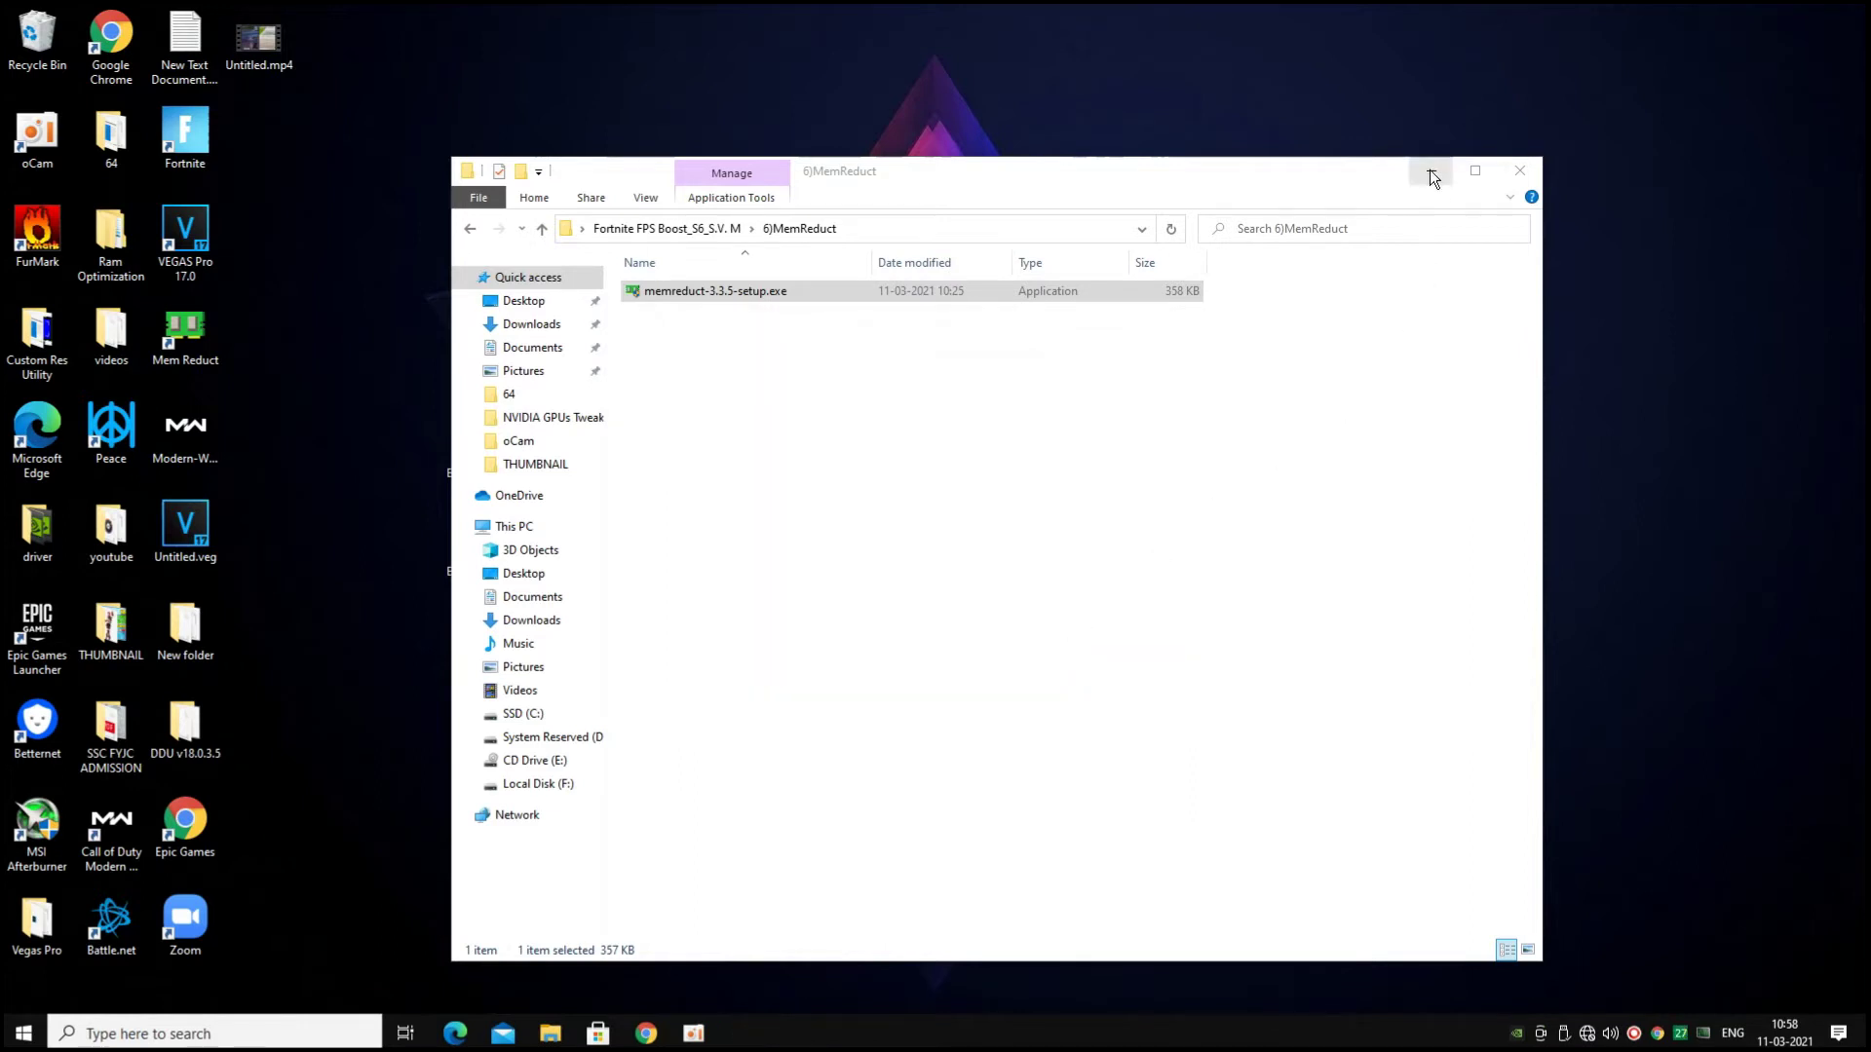
# Clean the memory with Mem Reduct, confirm the cleaning, and leave the program running minimized
pyautogui.click(1681, 1035)
pyautogui.click(1431, 170)
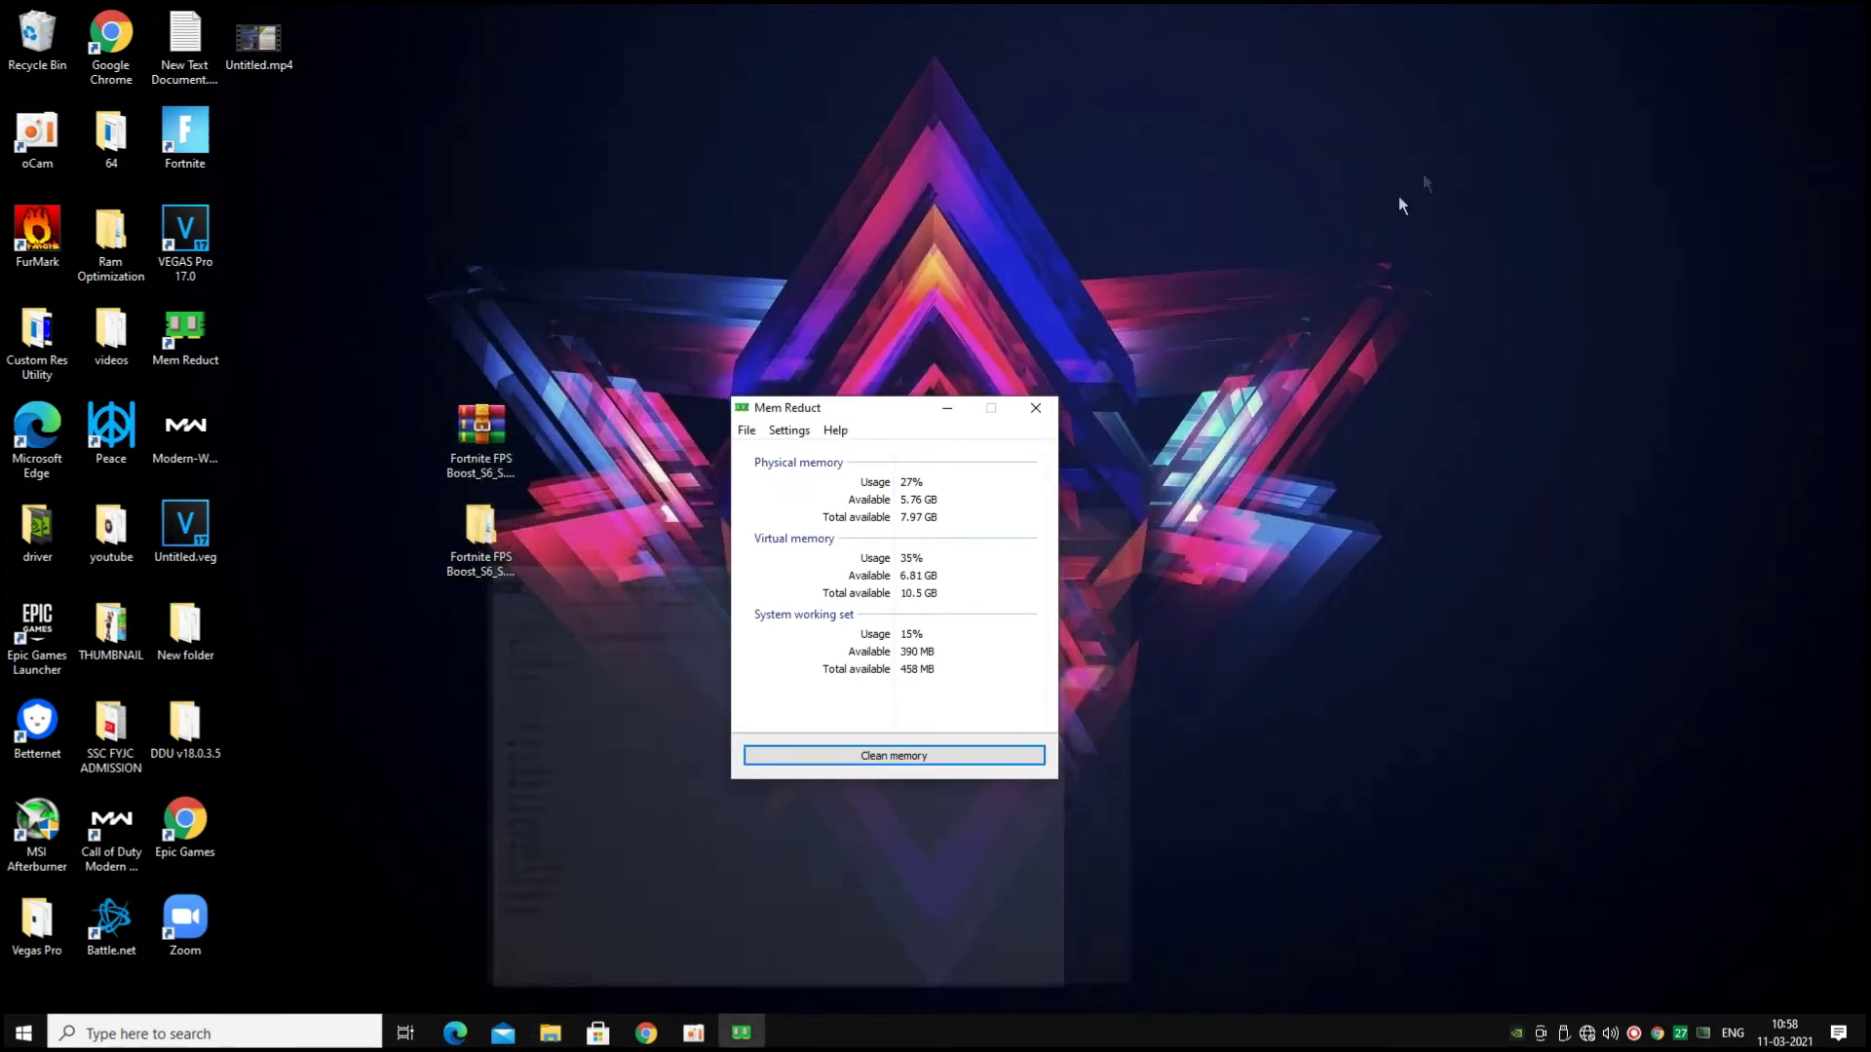
pyautogui.click(1010, 766)
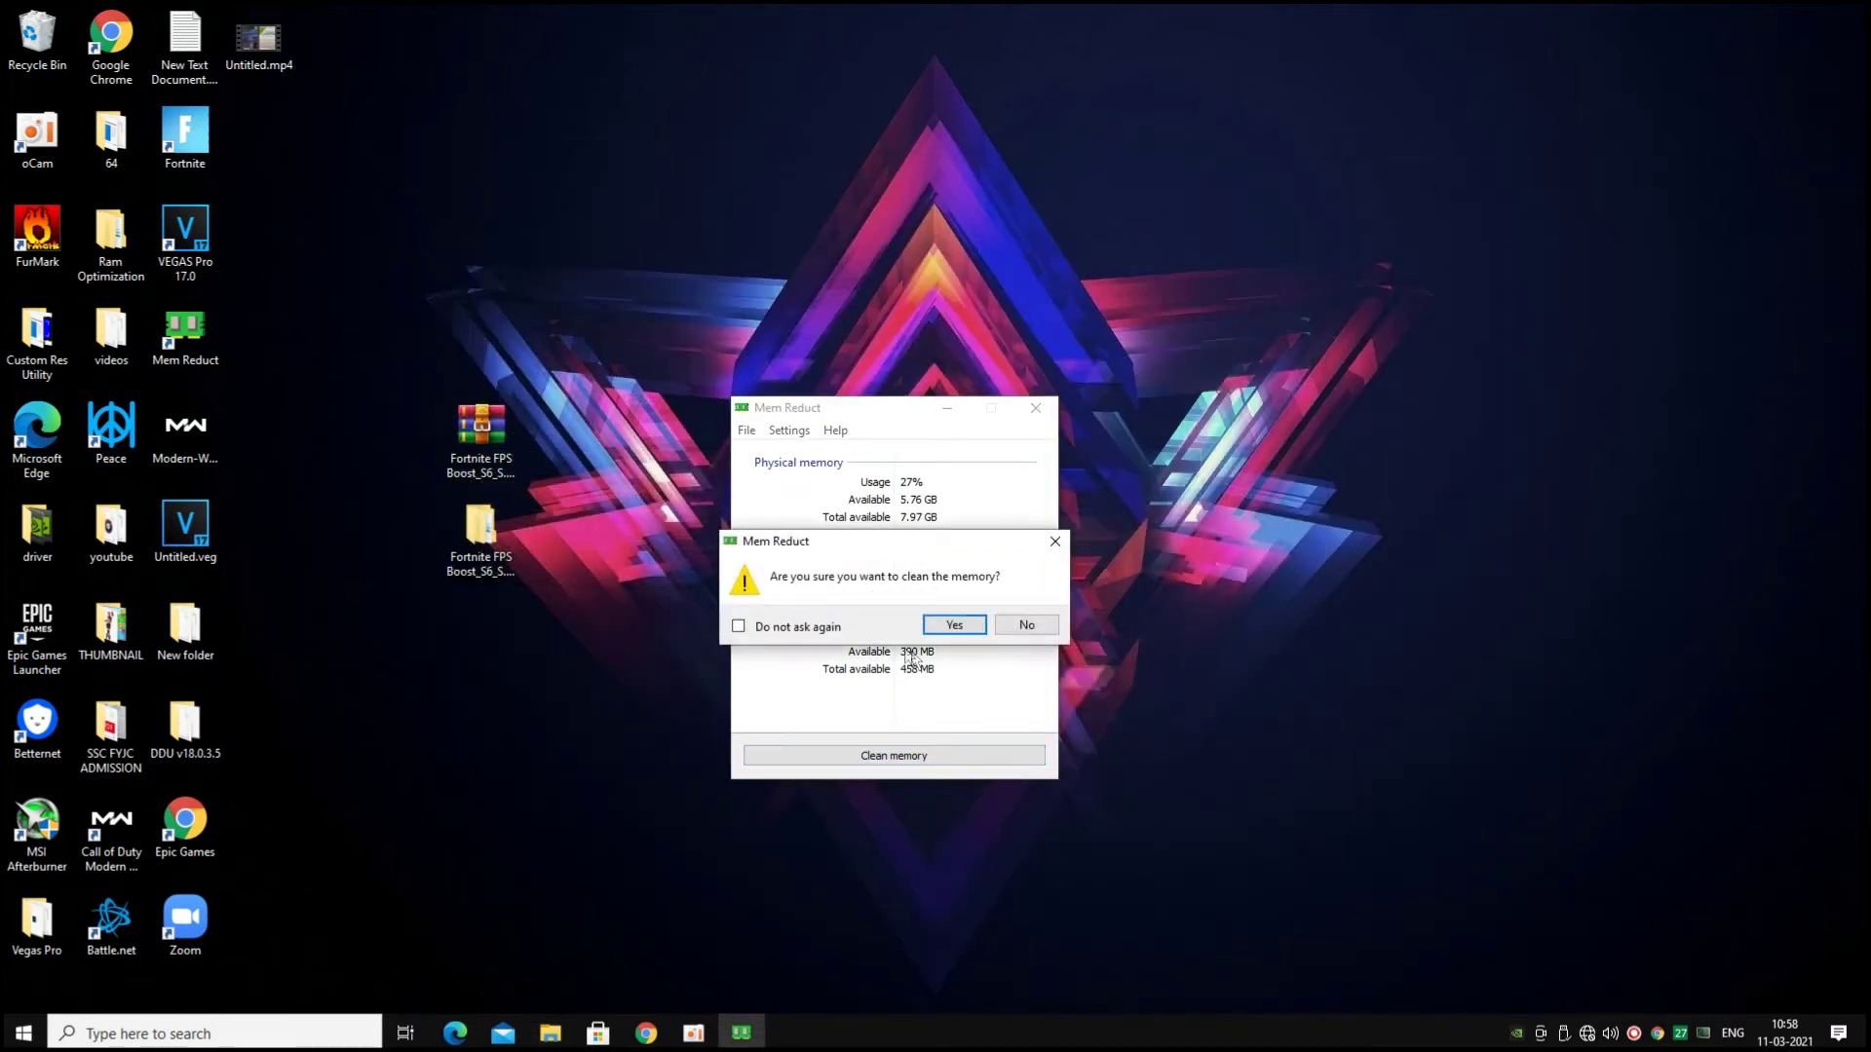
pyautogui.click(954, 624)
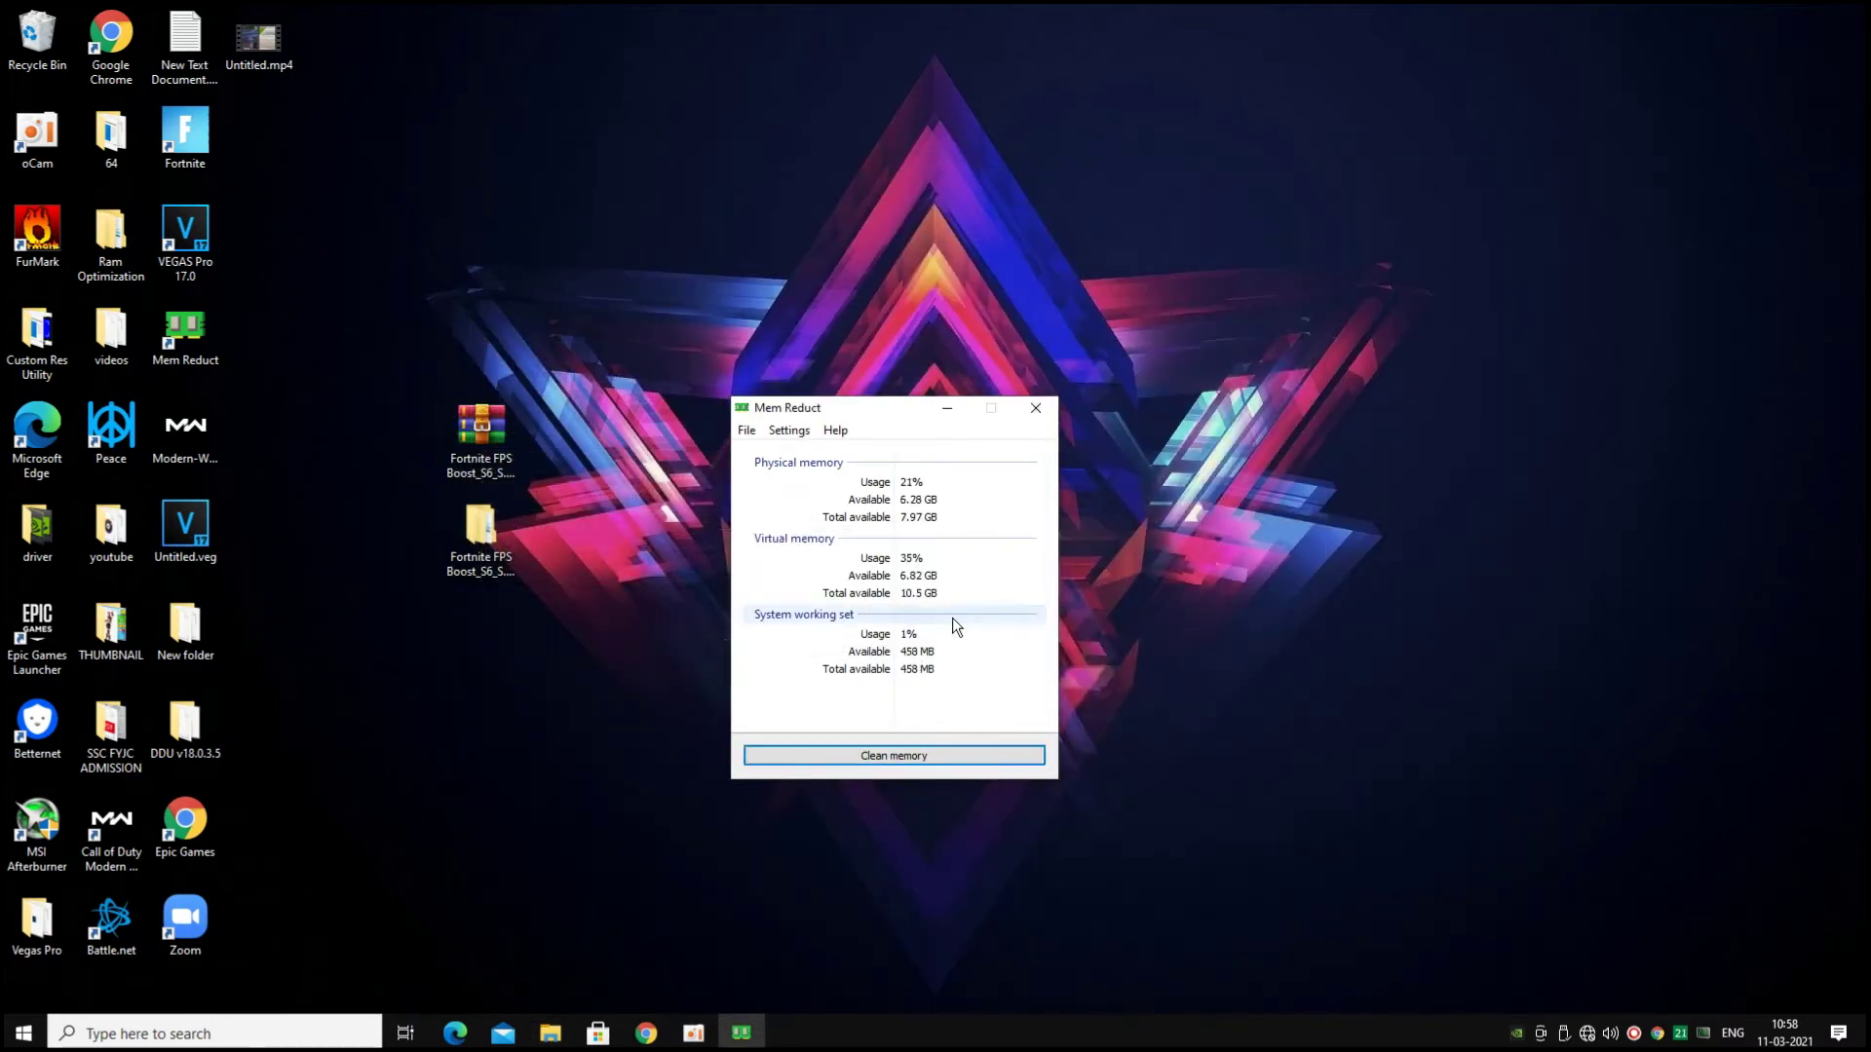
pyautogui.click(949, 410)
# Run Cache Cleaner.bat from the pack's 7)Disk,Temp Files Cleaner folder as administrator
pyautogui.moveTo(551, 1028)
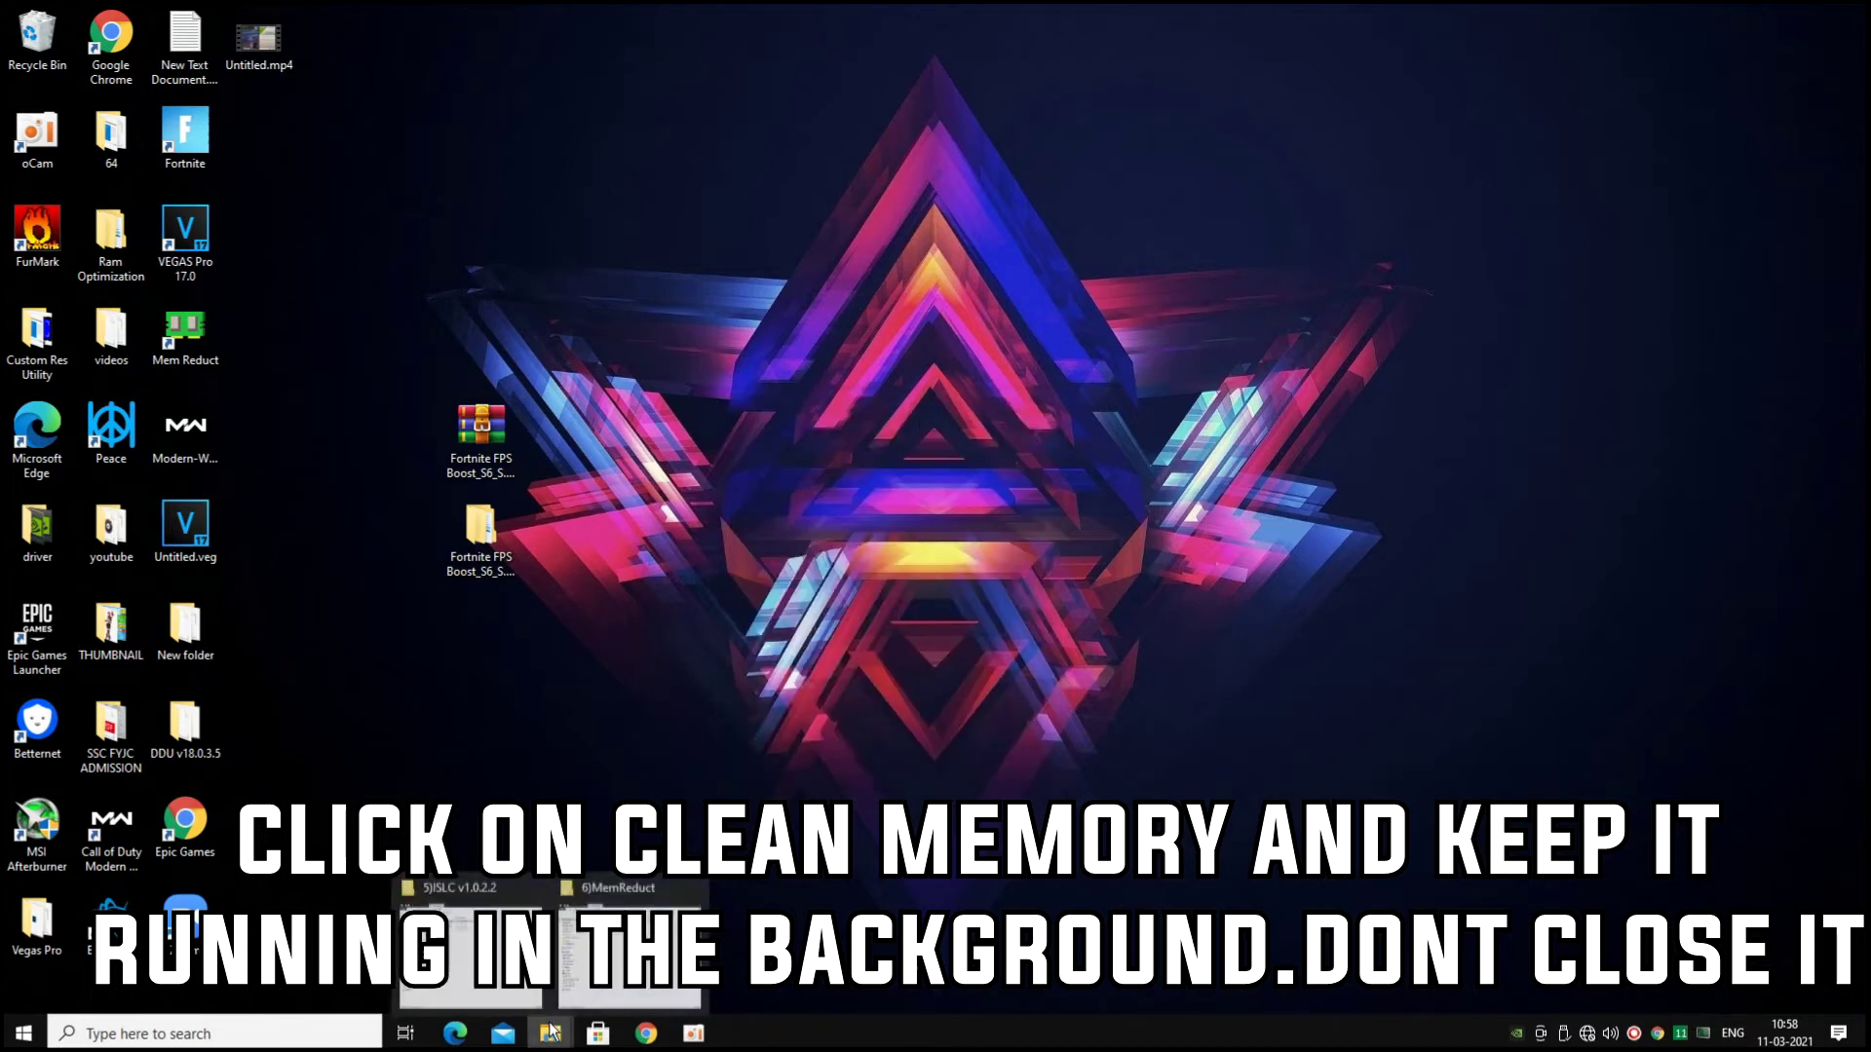
pyautogui.click(616, 911)
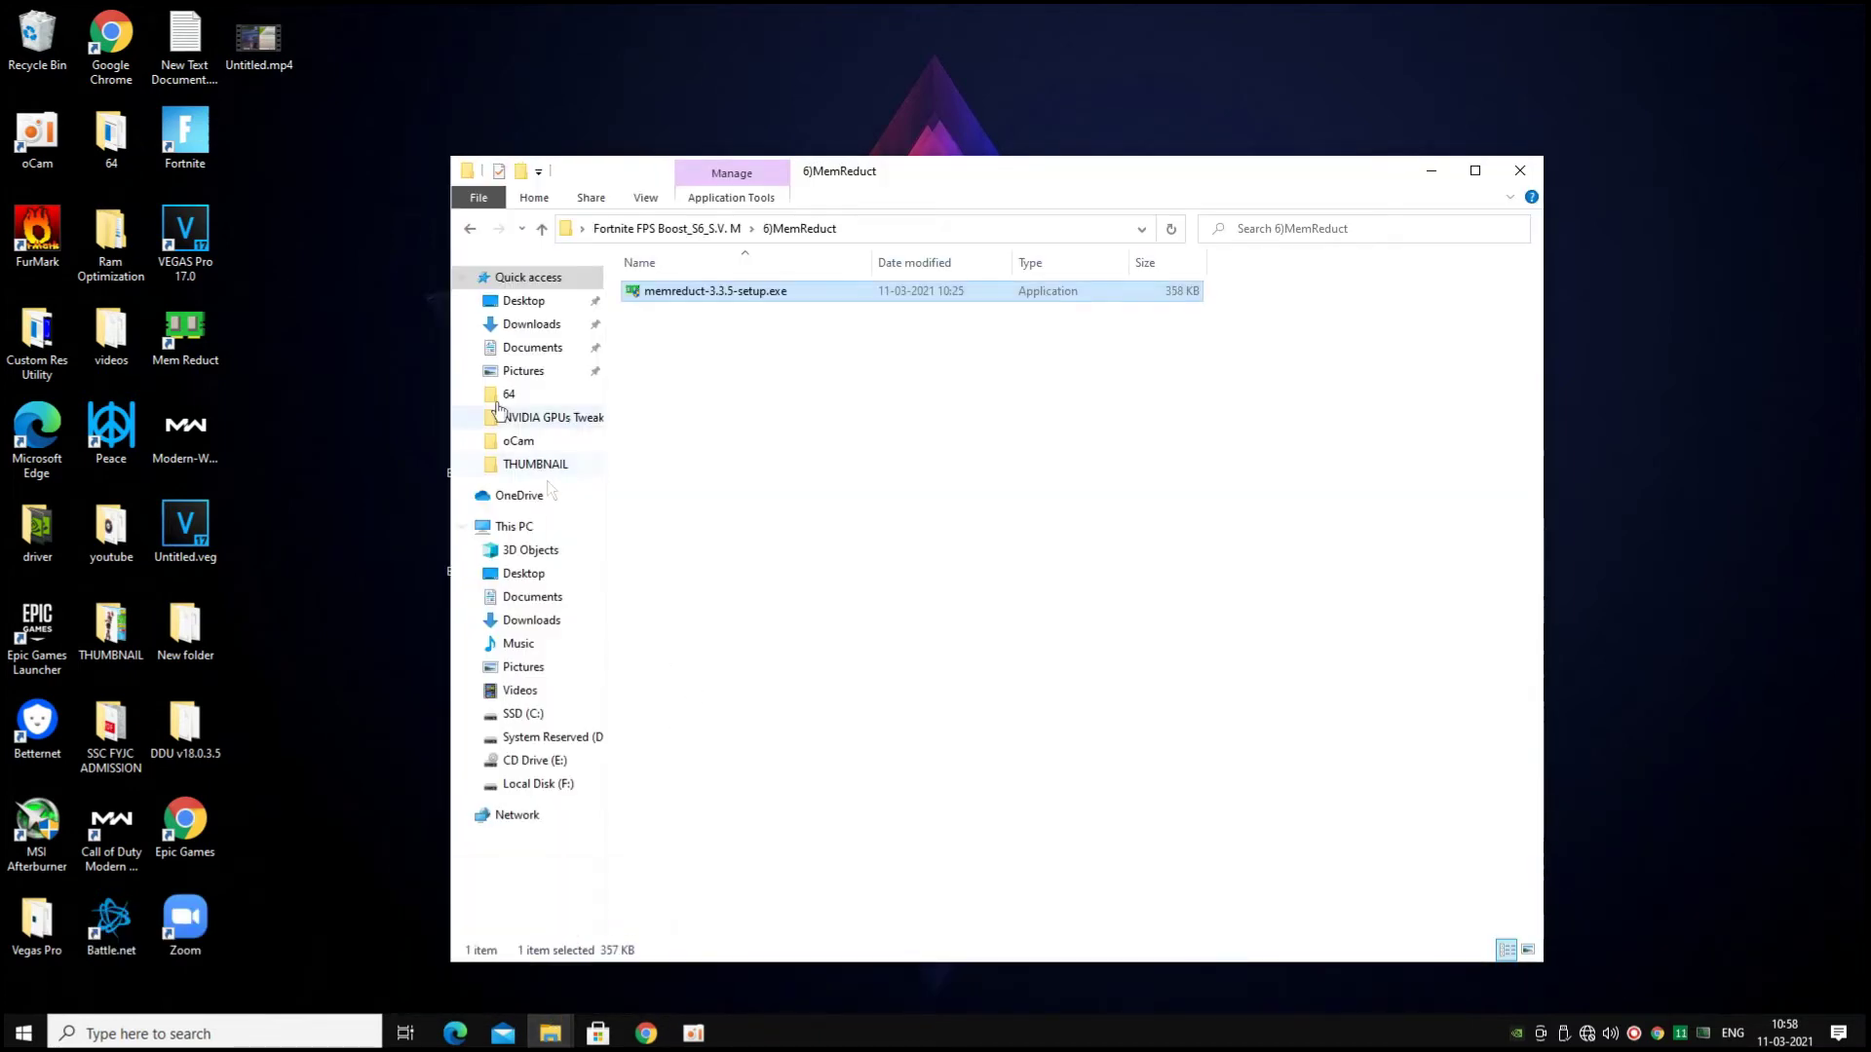
pyautogui.click(657, 238)
pyautogui.click(897, 618)
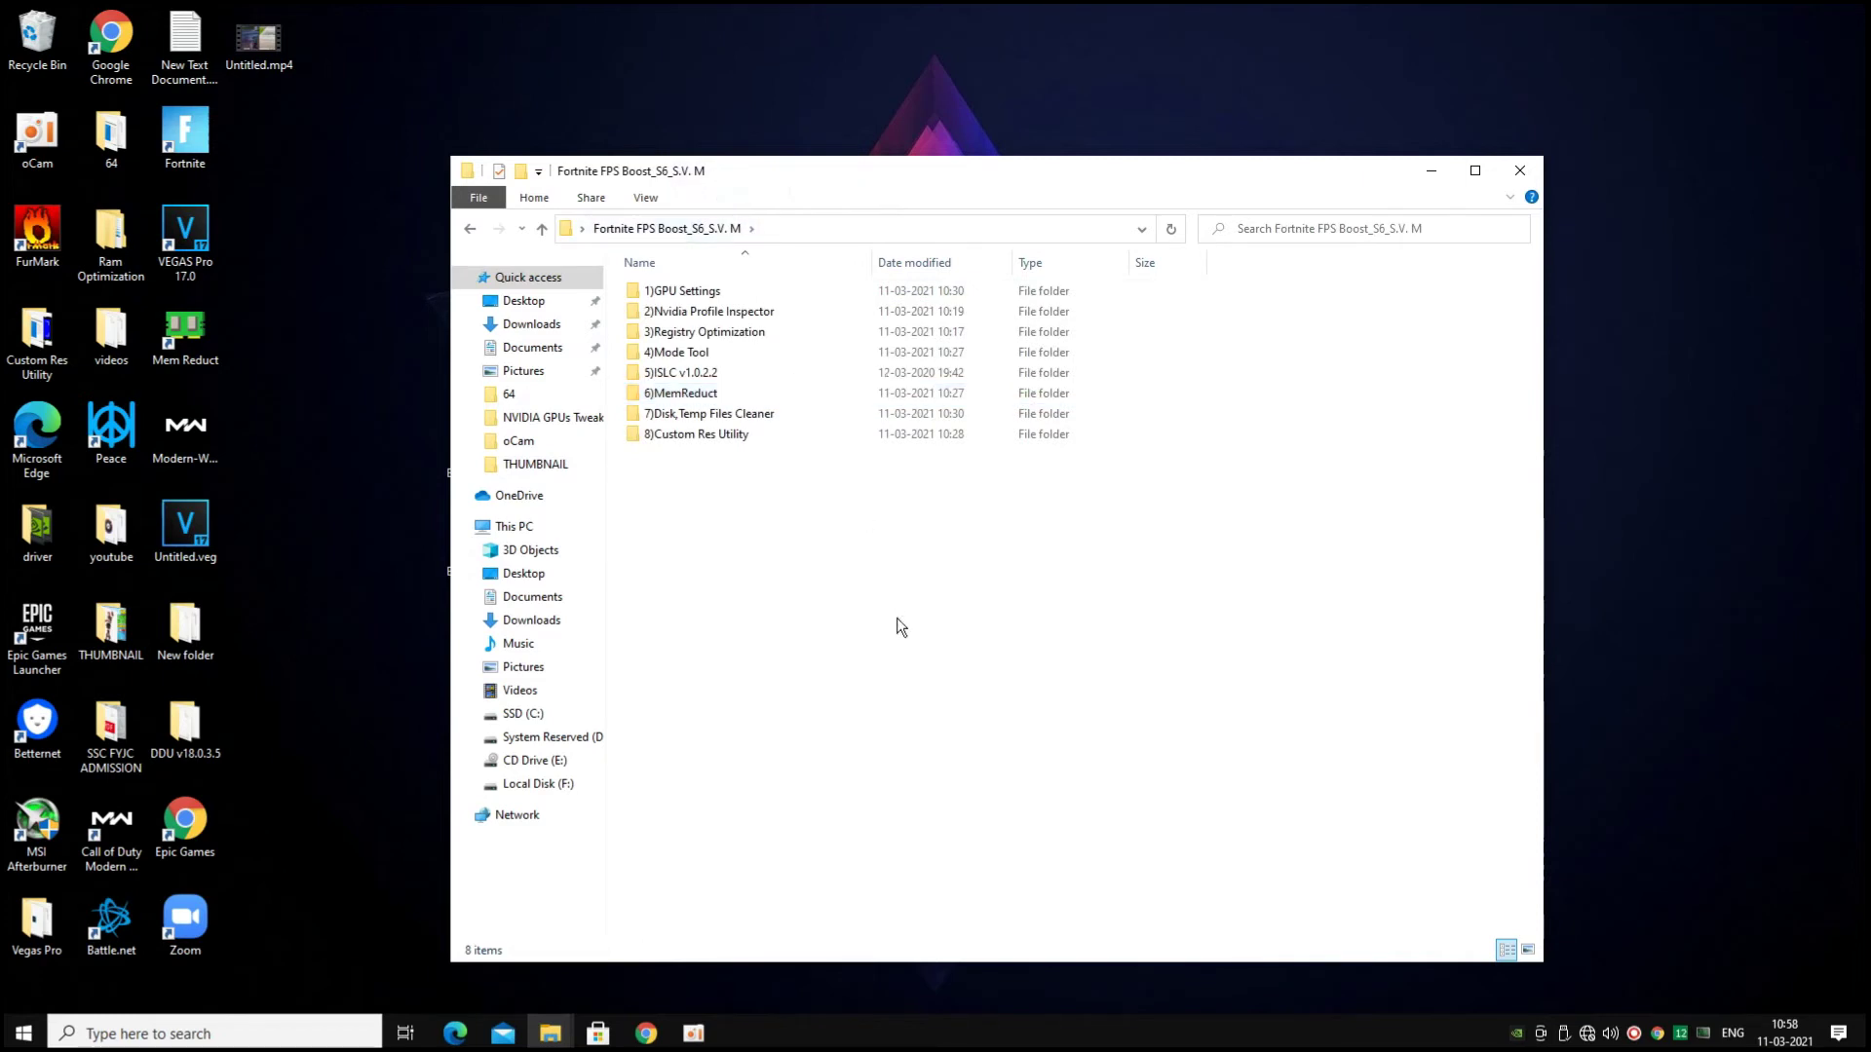
pyautogui.click(757, 417)
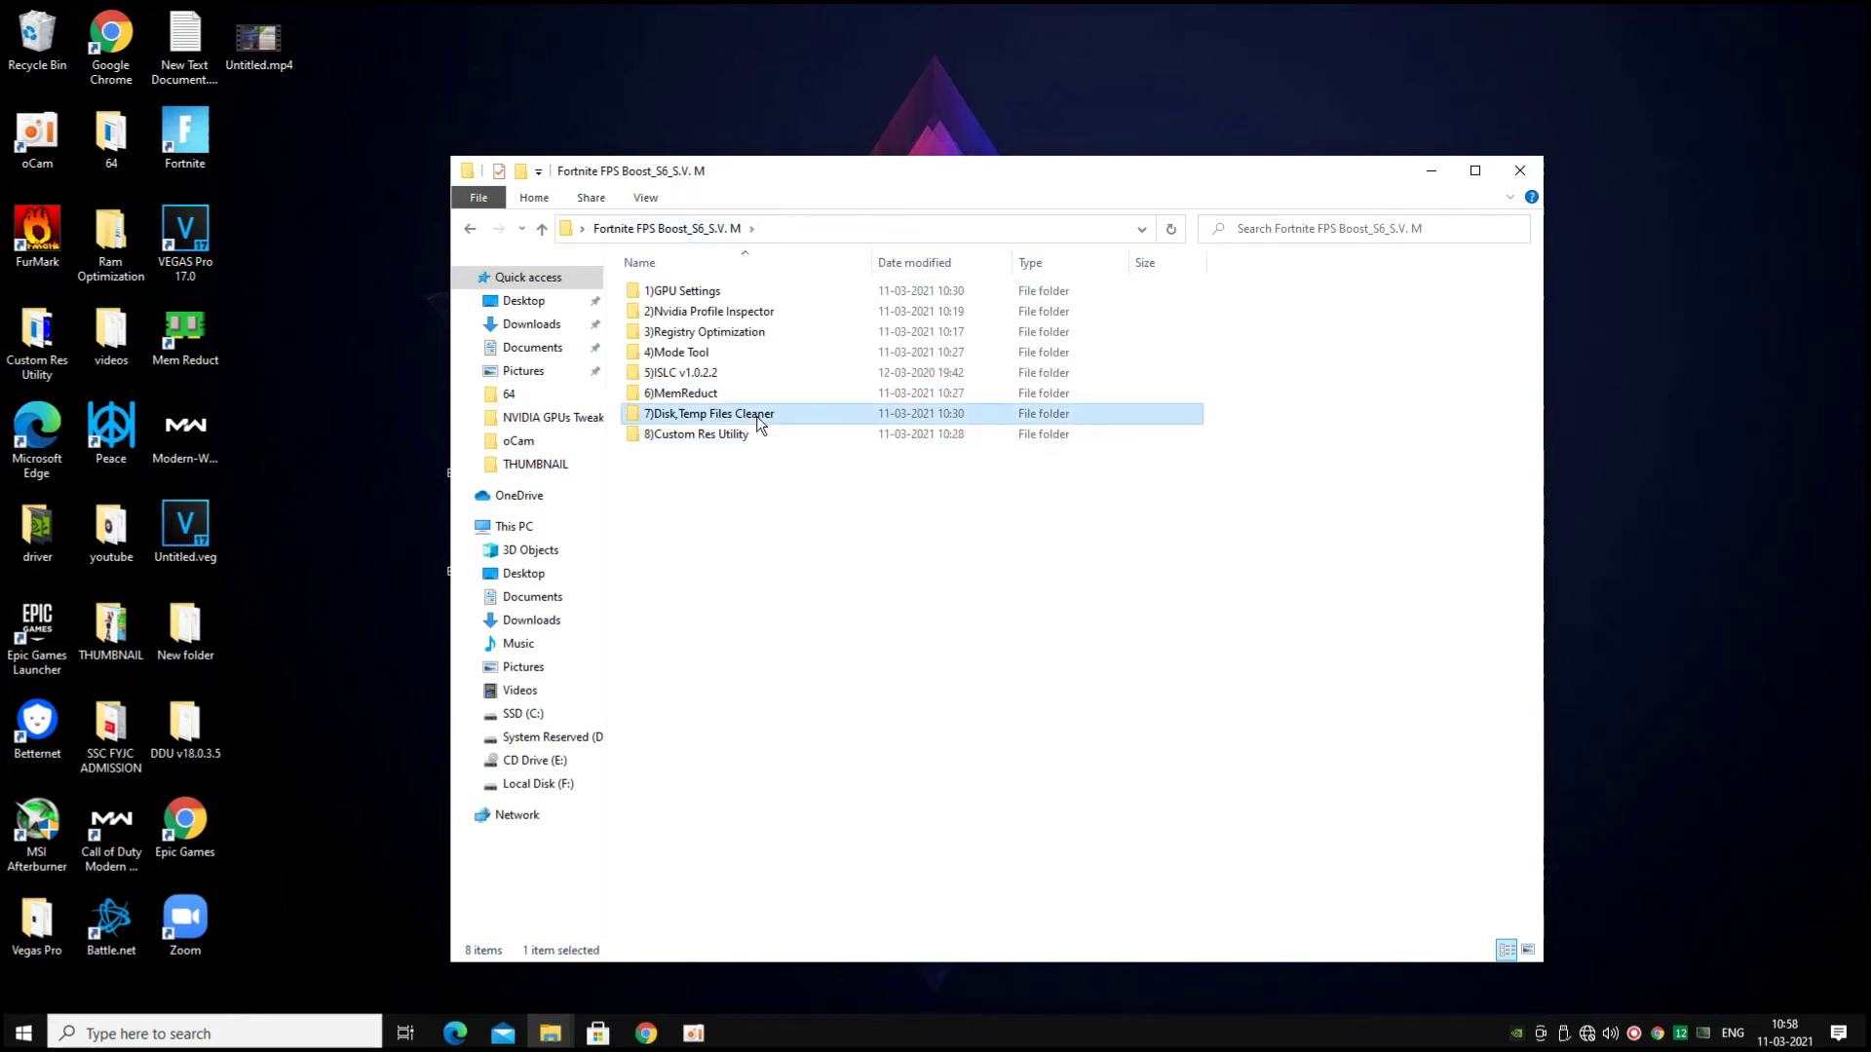
pyautogui.click(756, 417)
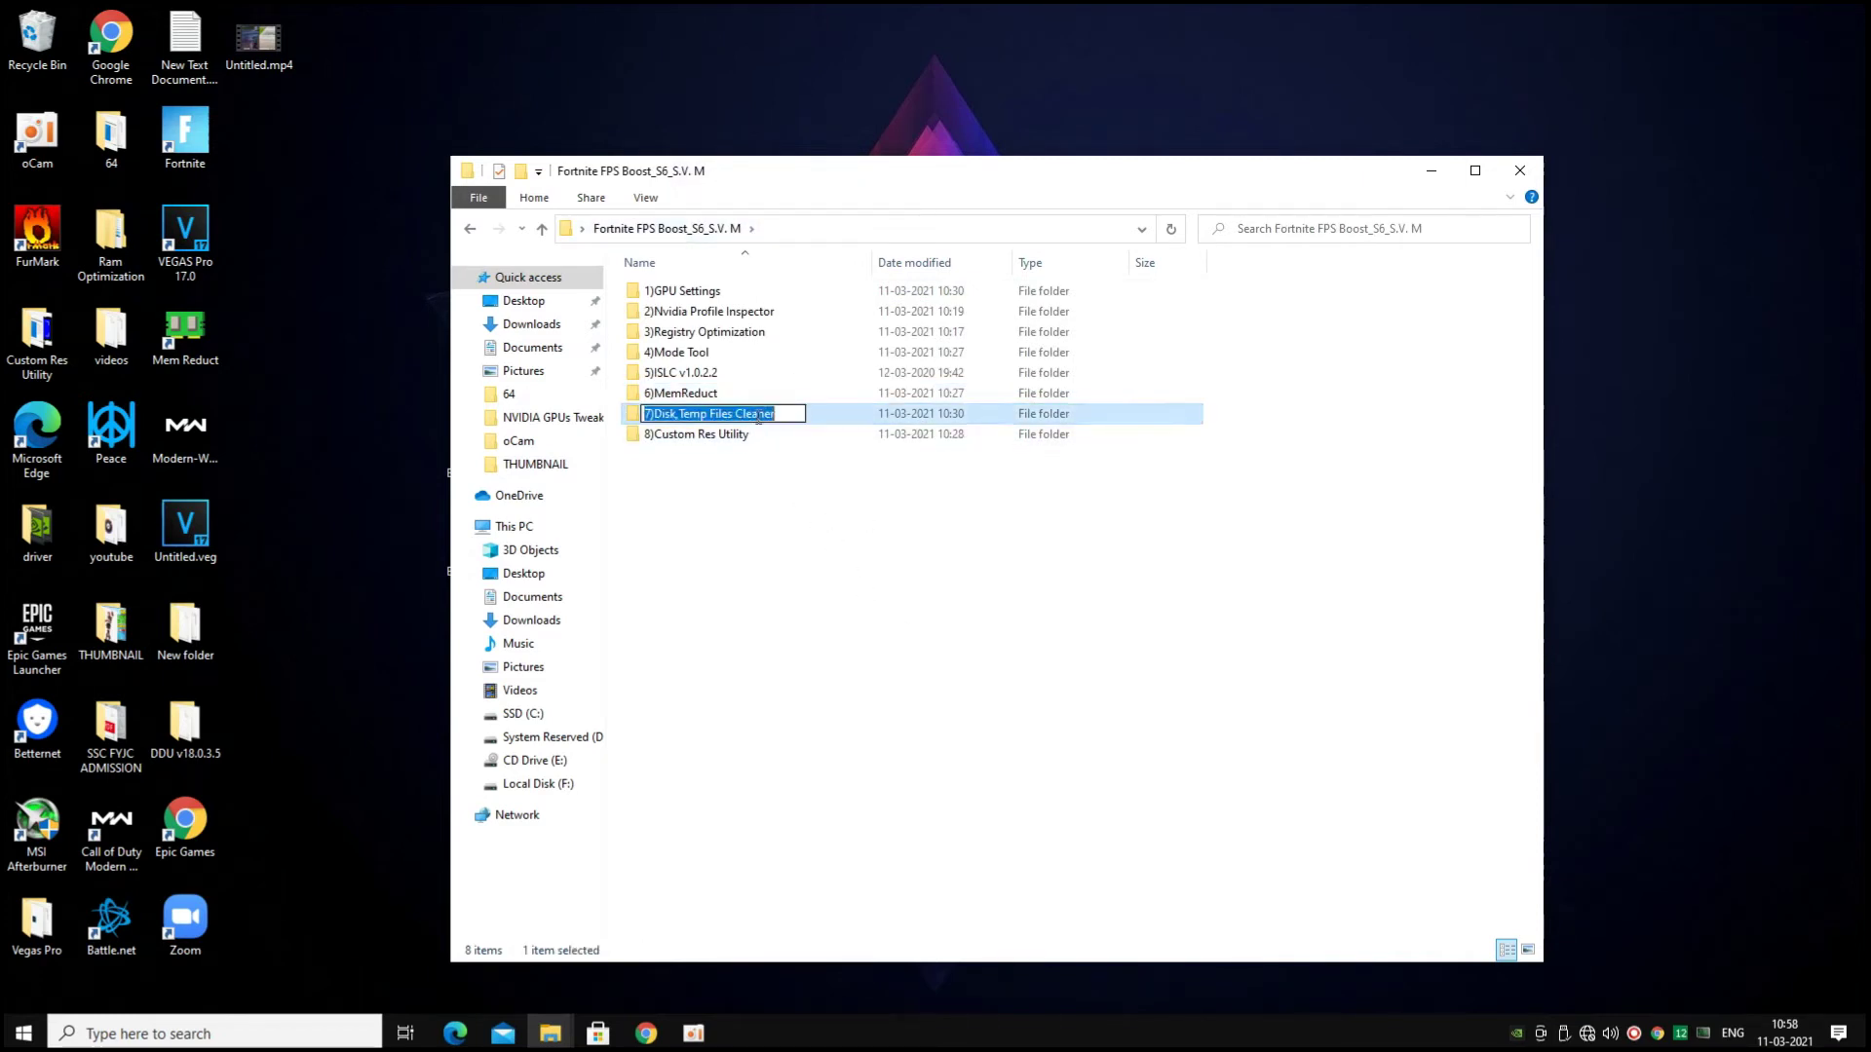
pyautogui.doubleClick(838, 417)
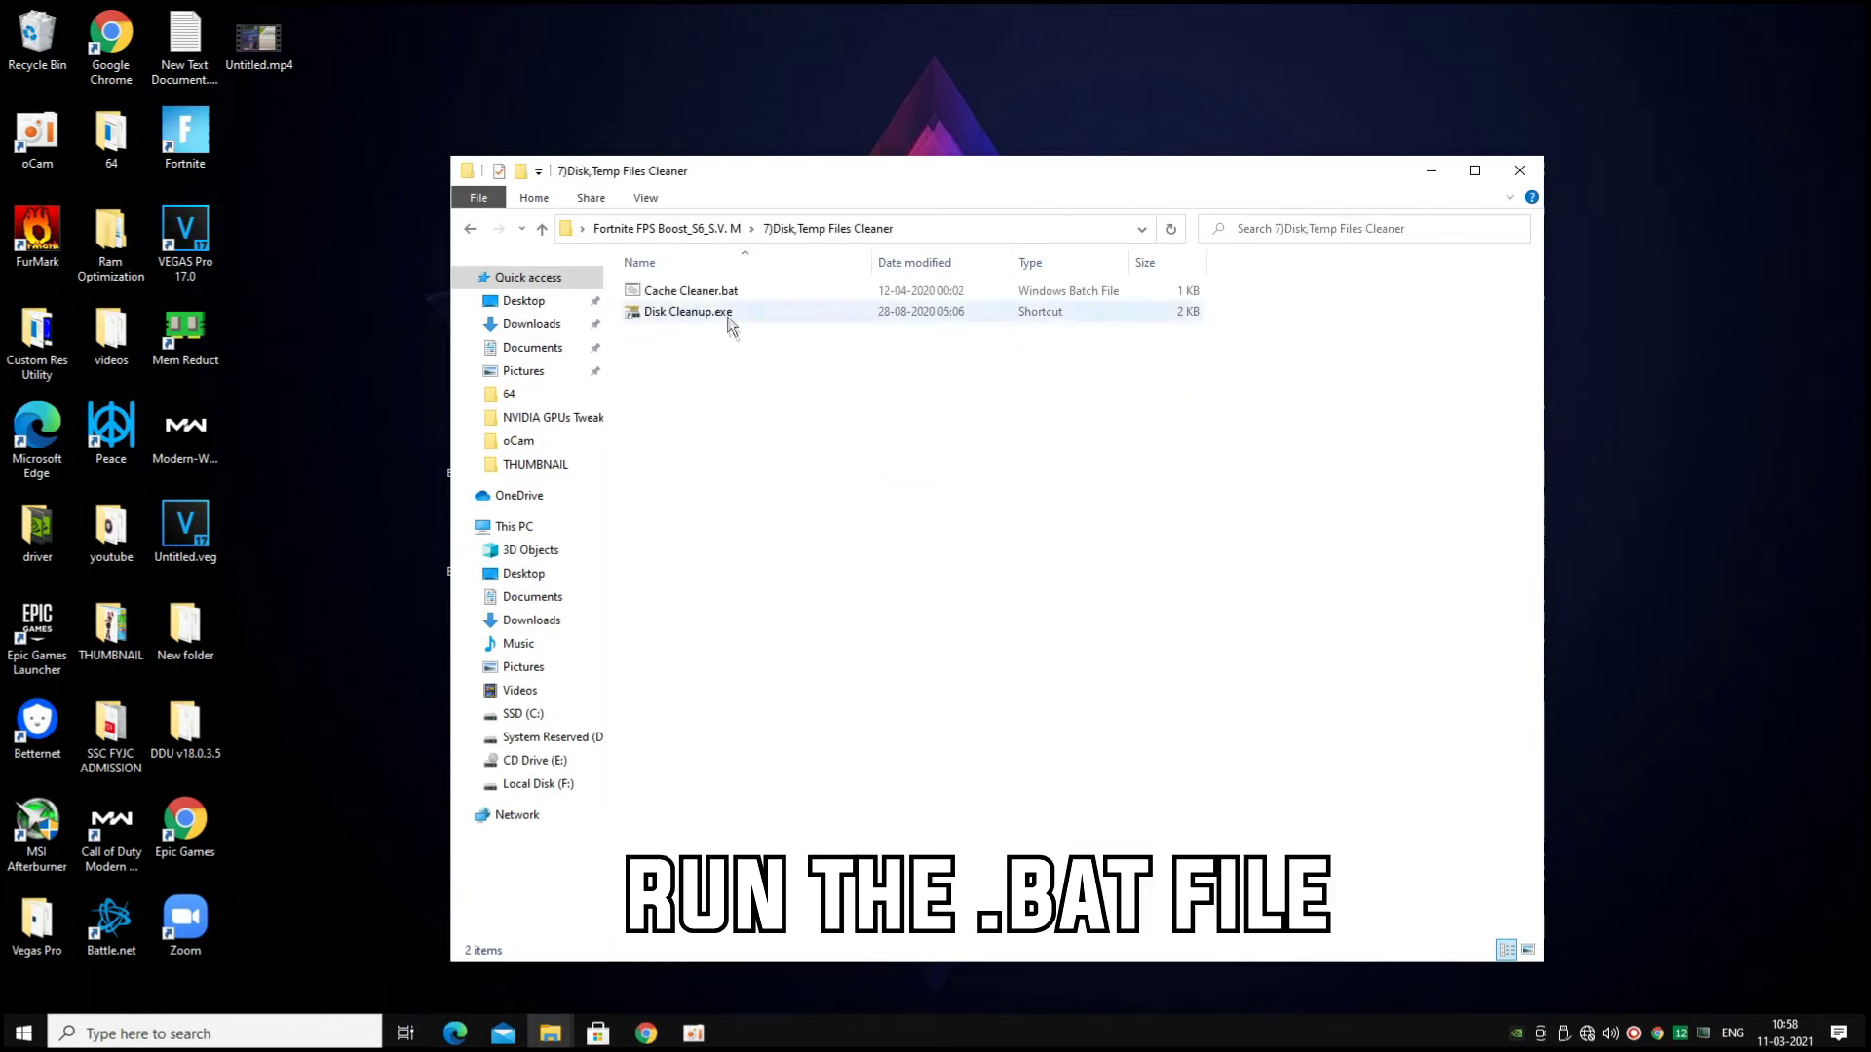
pyautogui.click(712, 292)
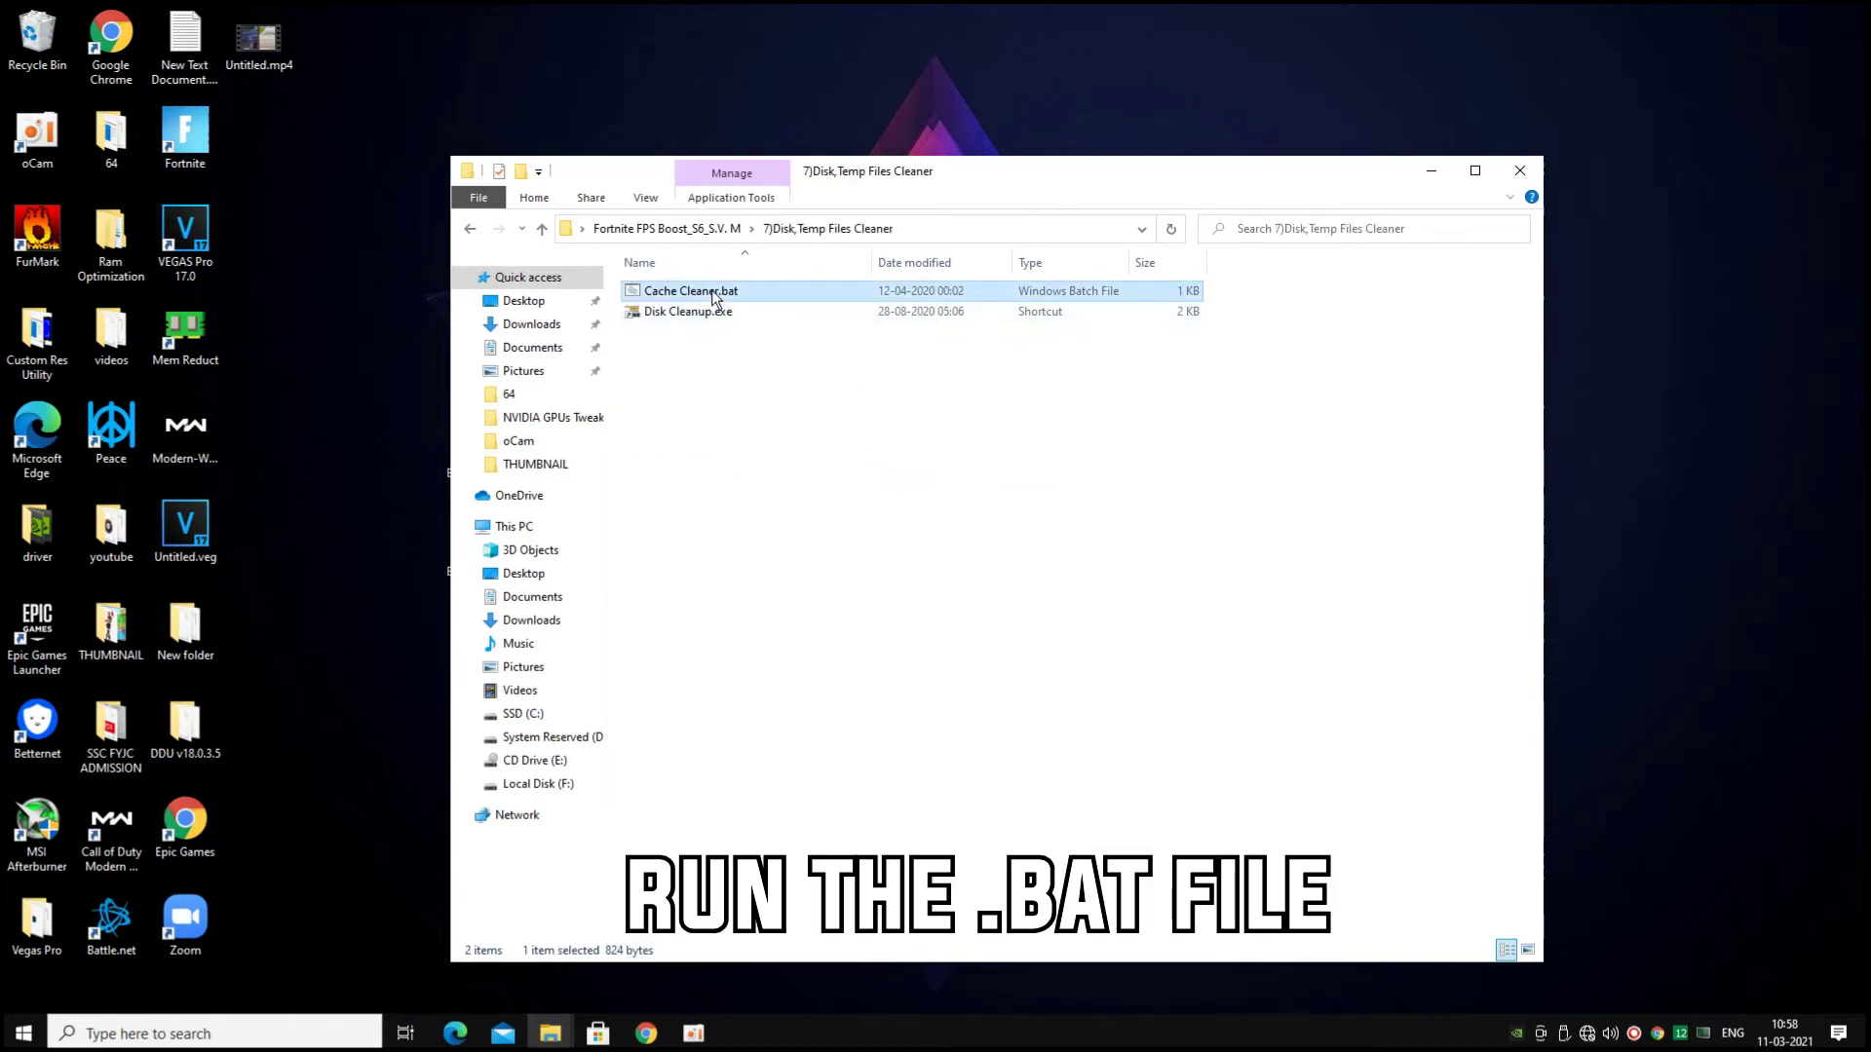
pyautogui.rightClick(775, 292)
pyautogui.click(842, 374)
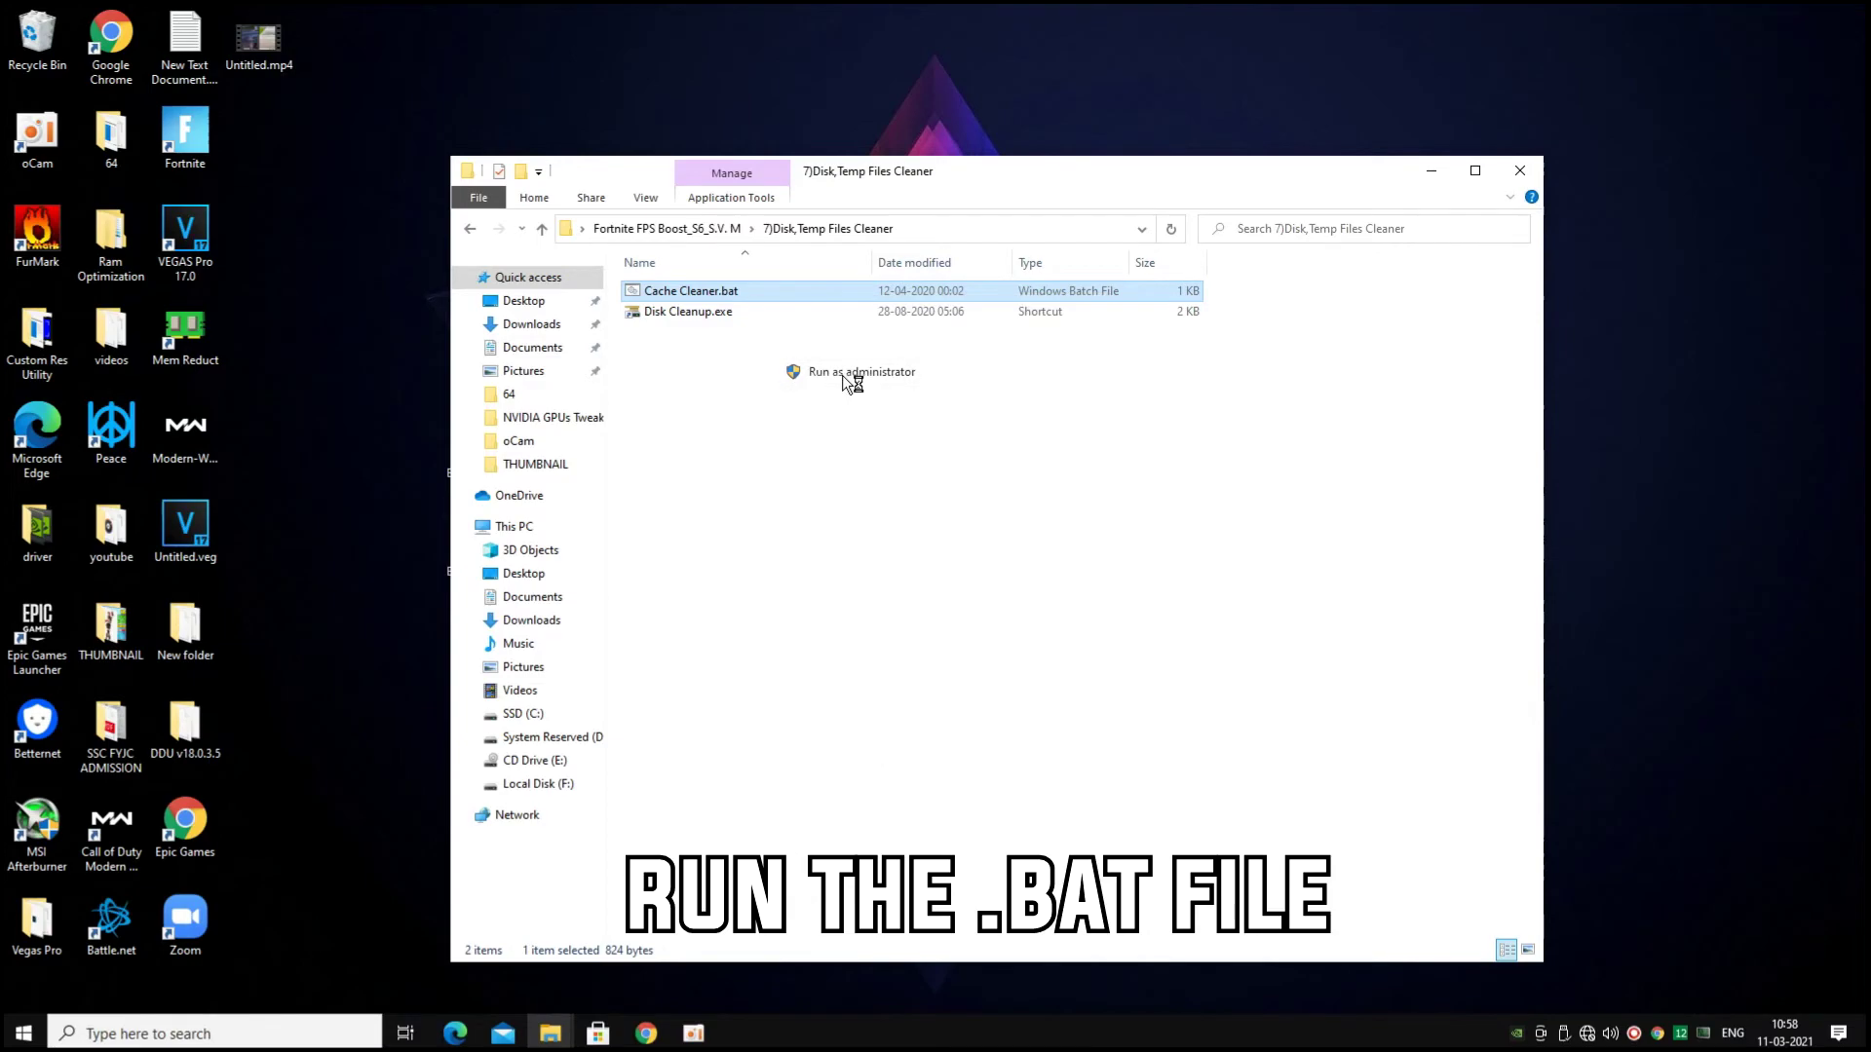
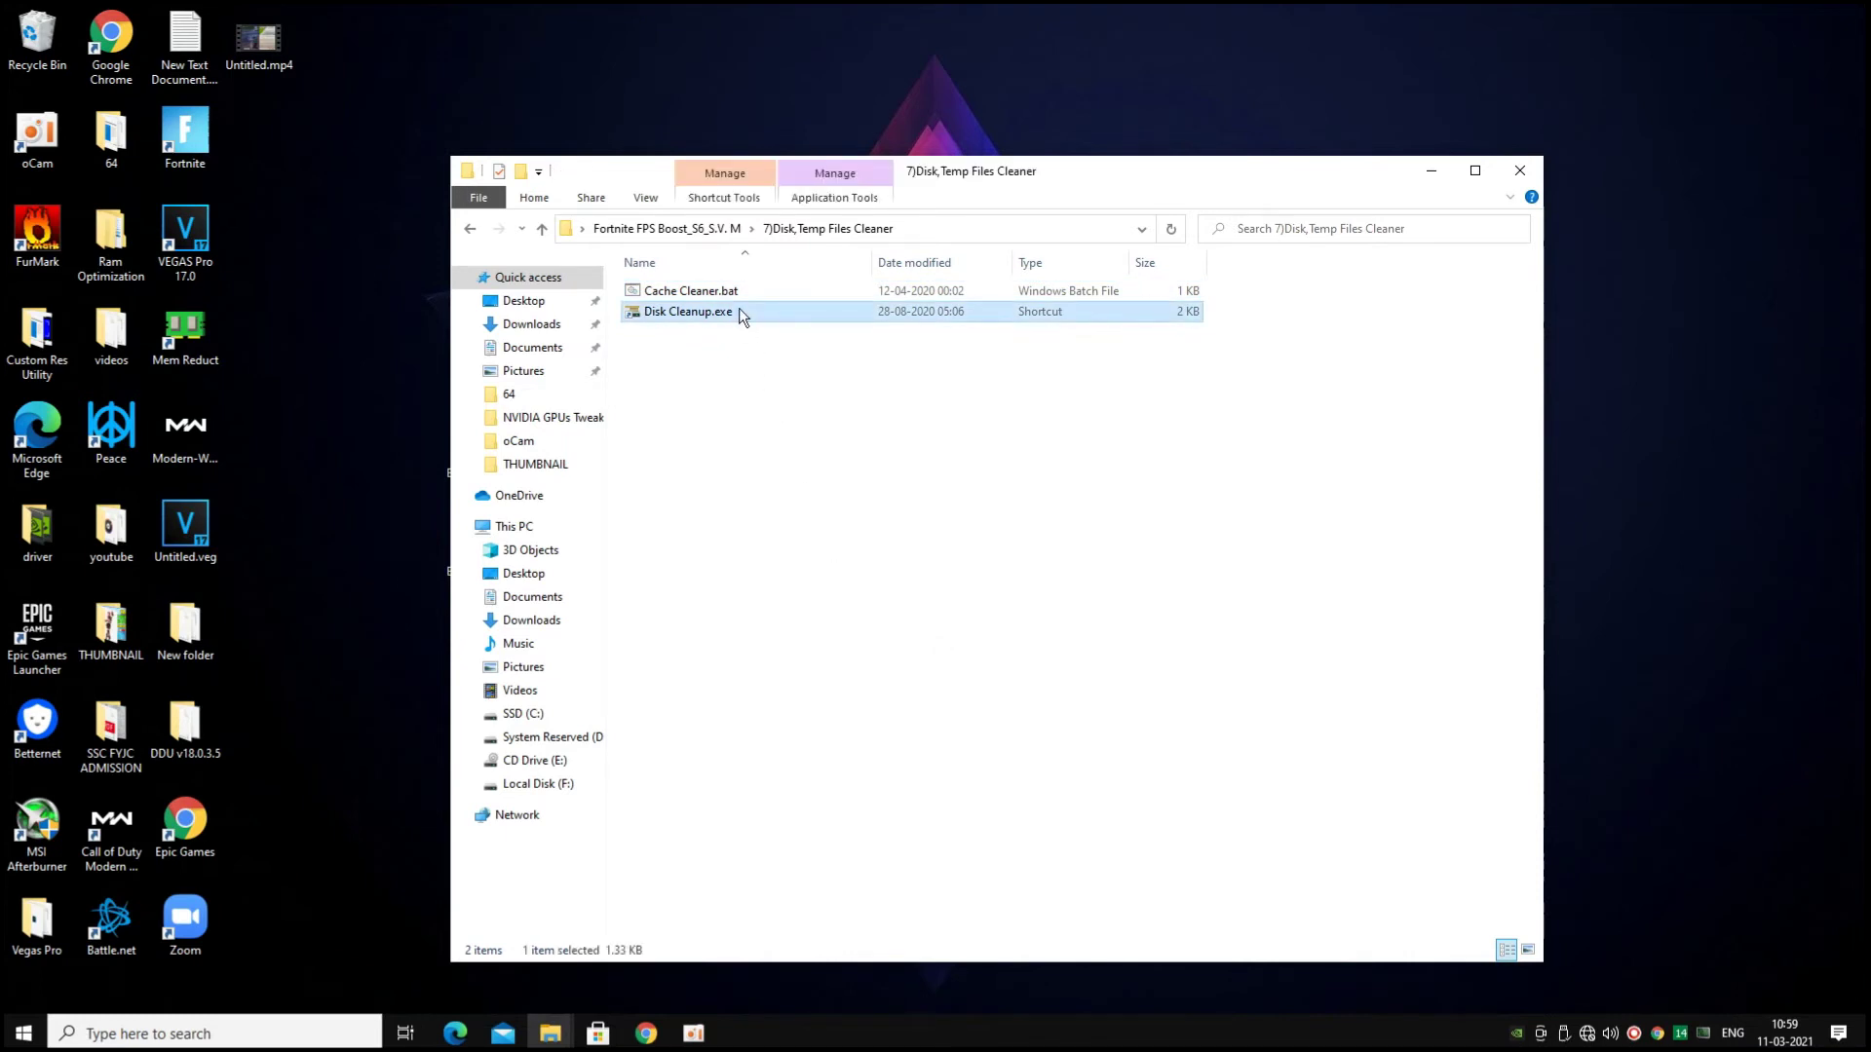
# Launch Disk Cleanup.exe from the same folder and scan the SSD (C:) drive
pyautogui.rightClick(737, 309)
pyautogui.click(826, 453)
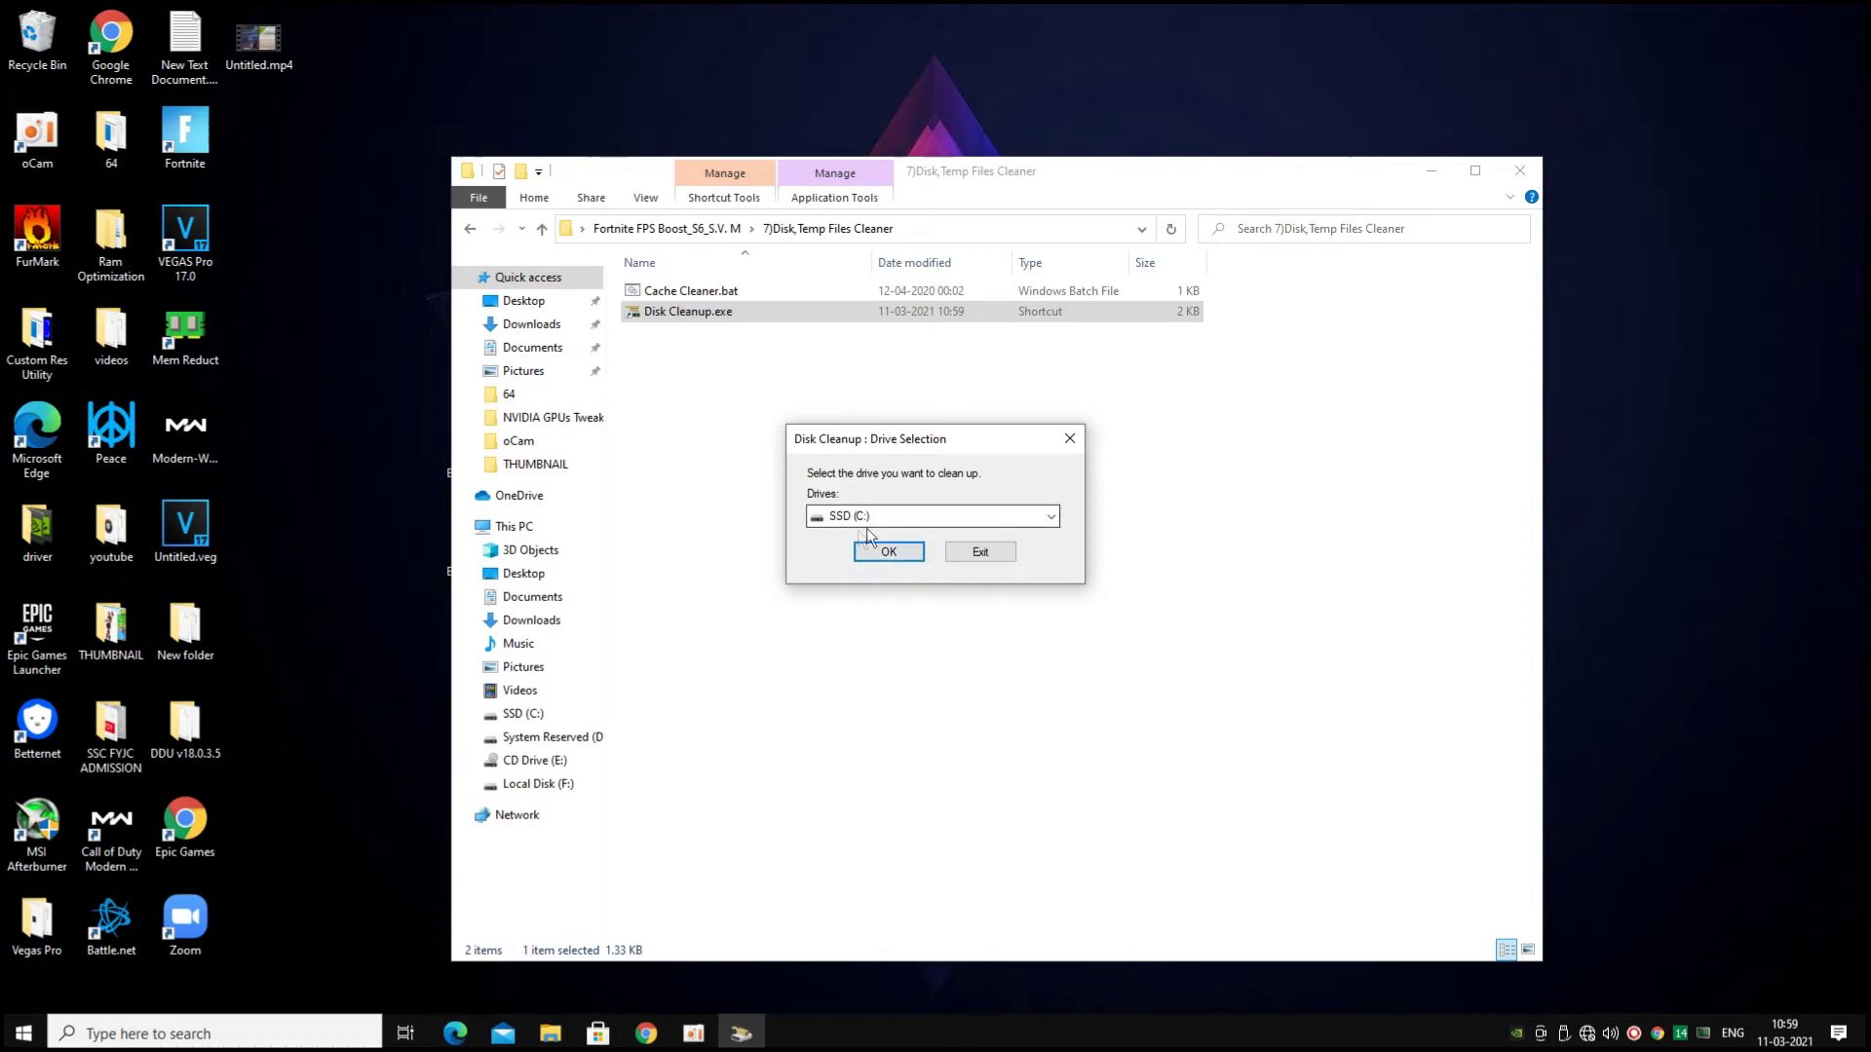
pyautogui.click(1051, 518)
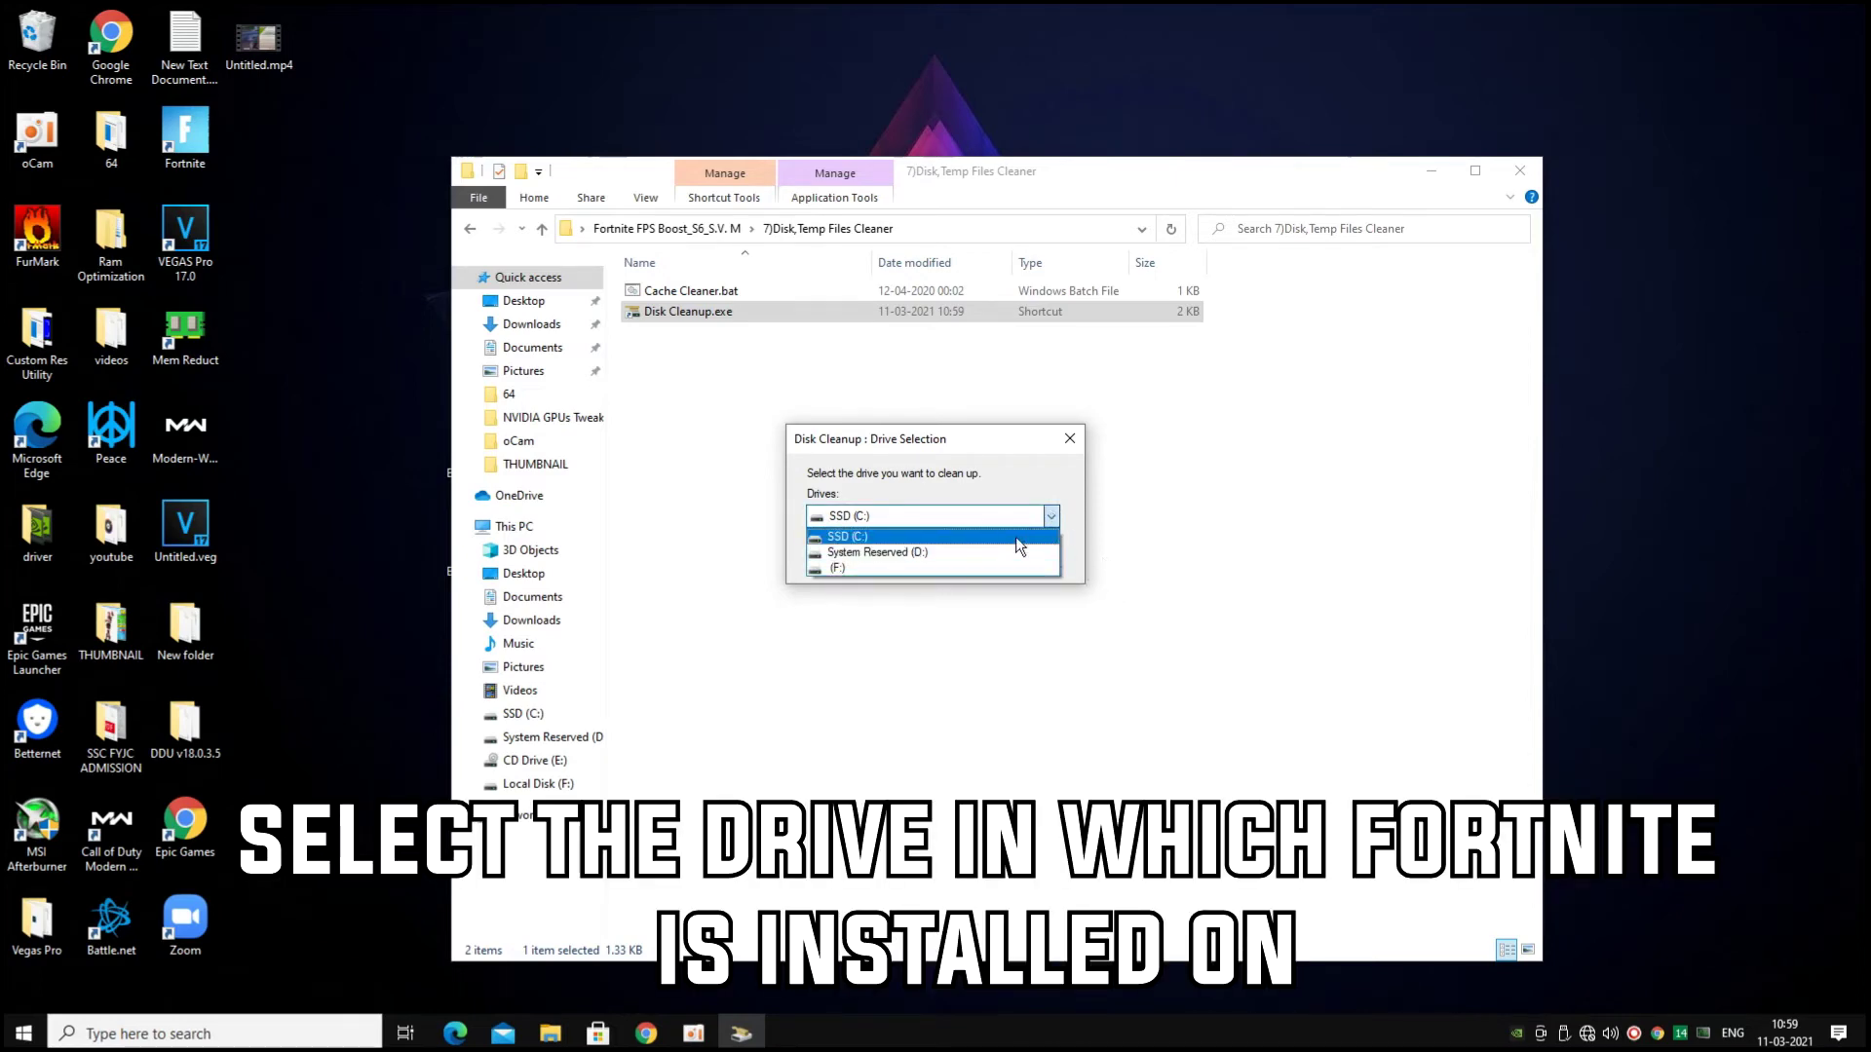
pyautogui.click(1015, 536)
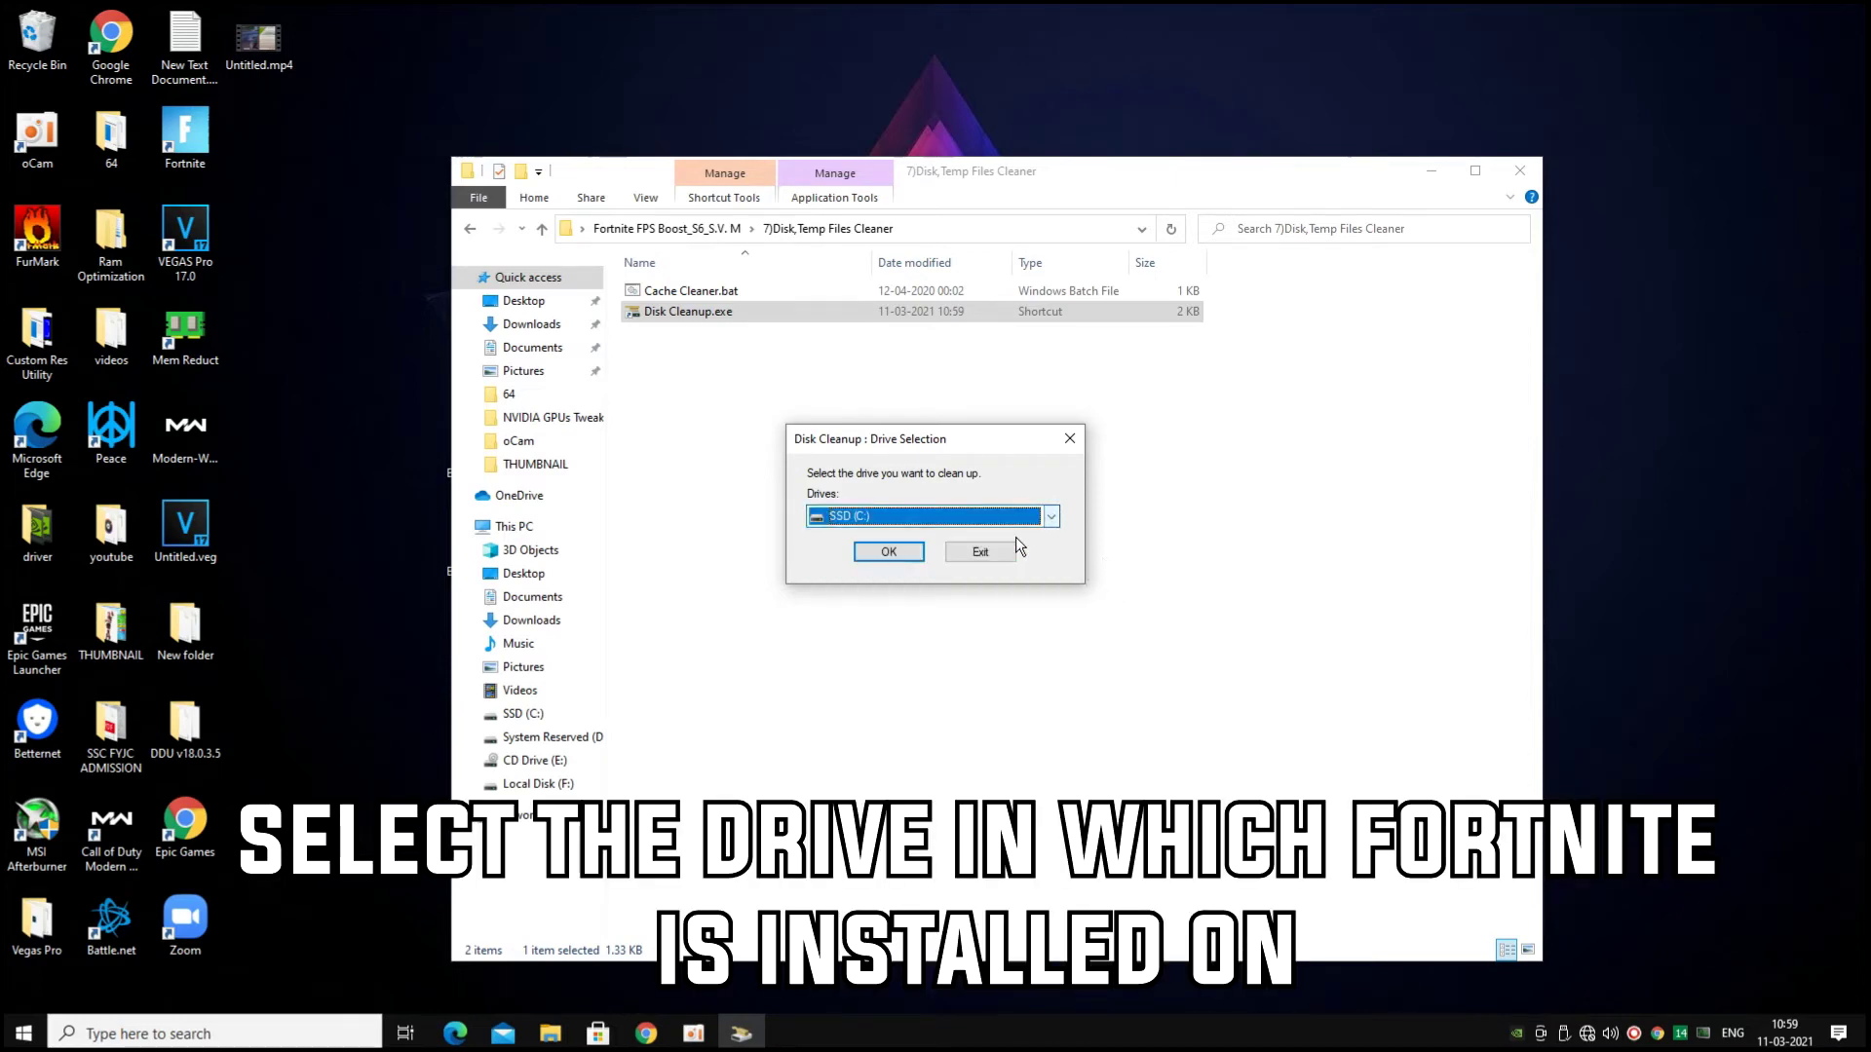
pyautogui.click(885, 553)
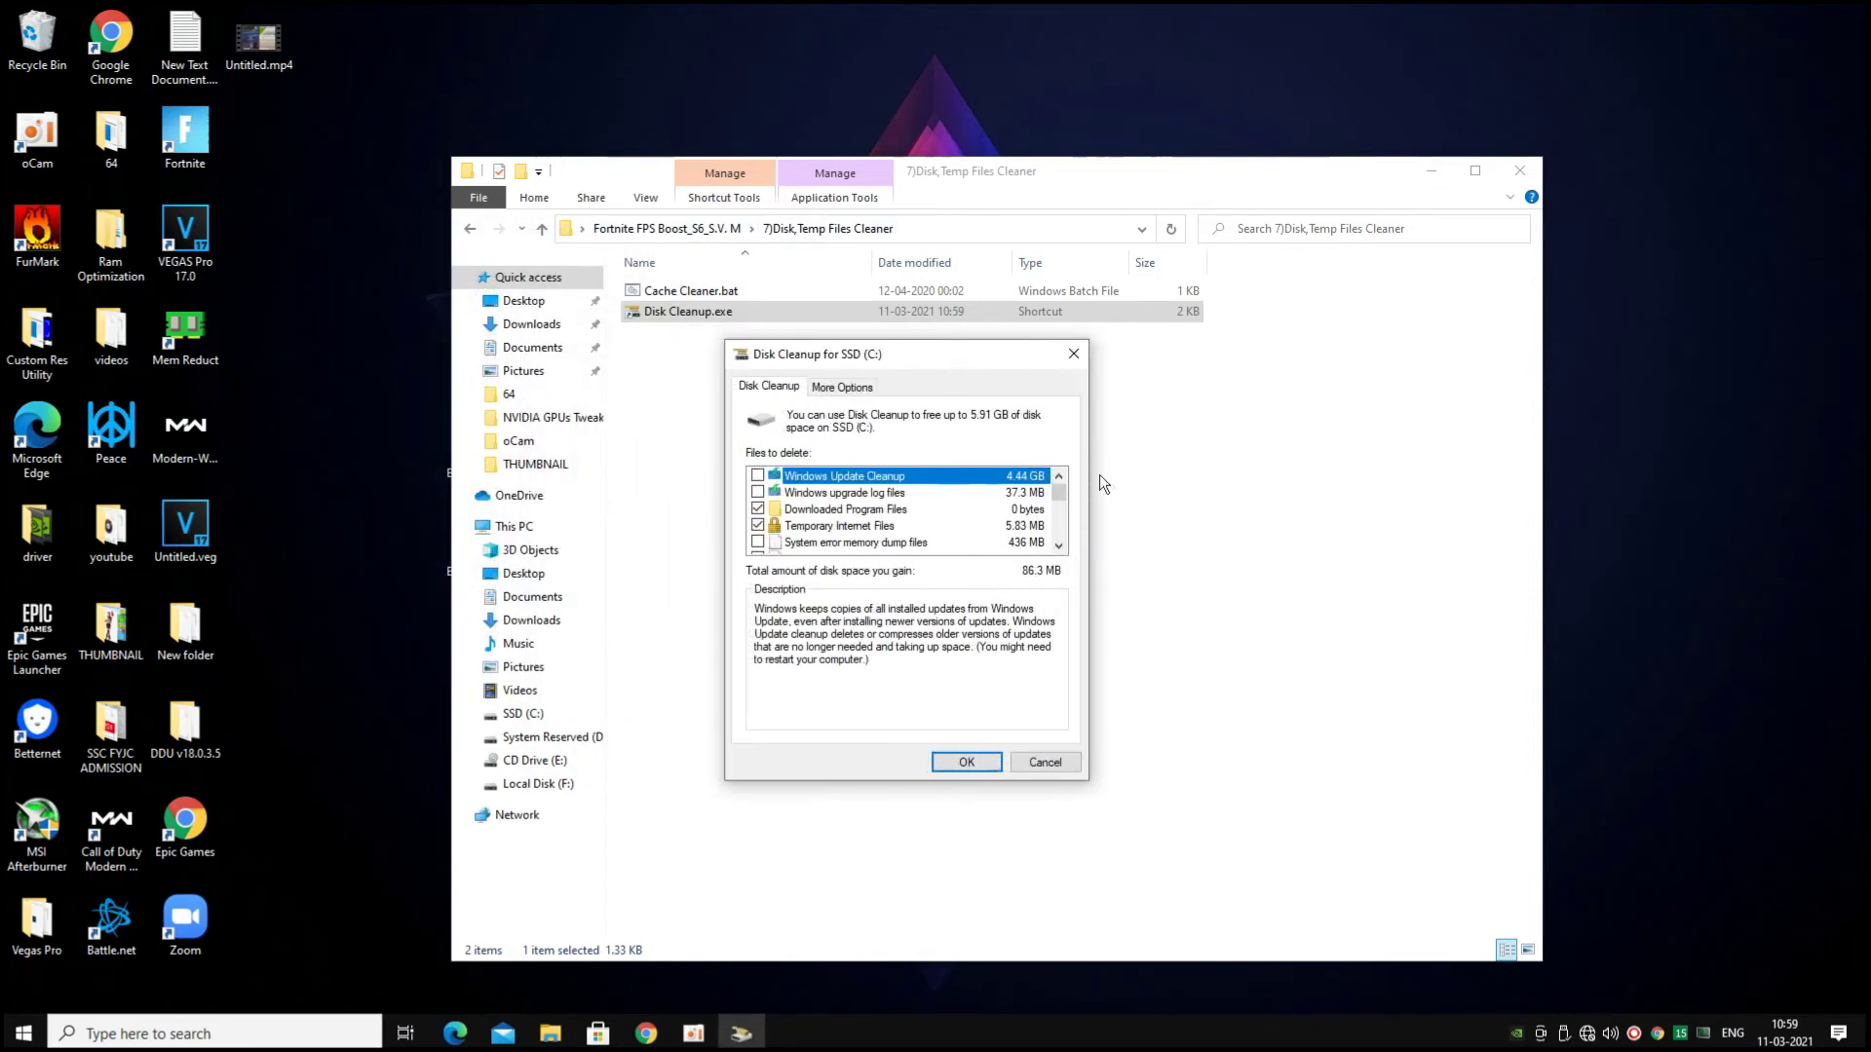
# Add Temporary Windows installation files to the files to delete and permanently delete the selected files from SSD (C:)
pyautogui.moveTo(1062, 491); pyautogui.dragTo(1061, 545)
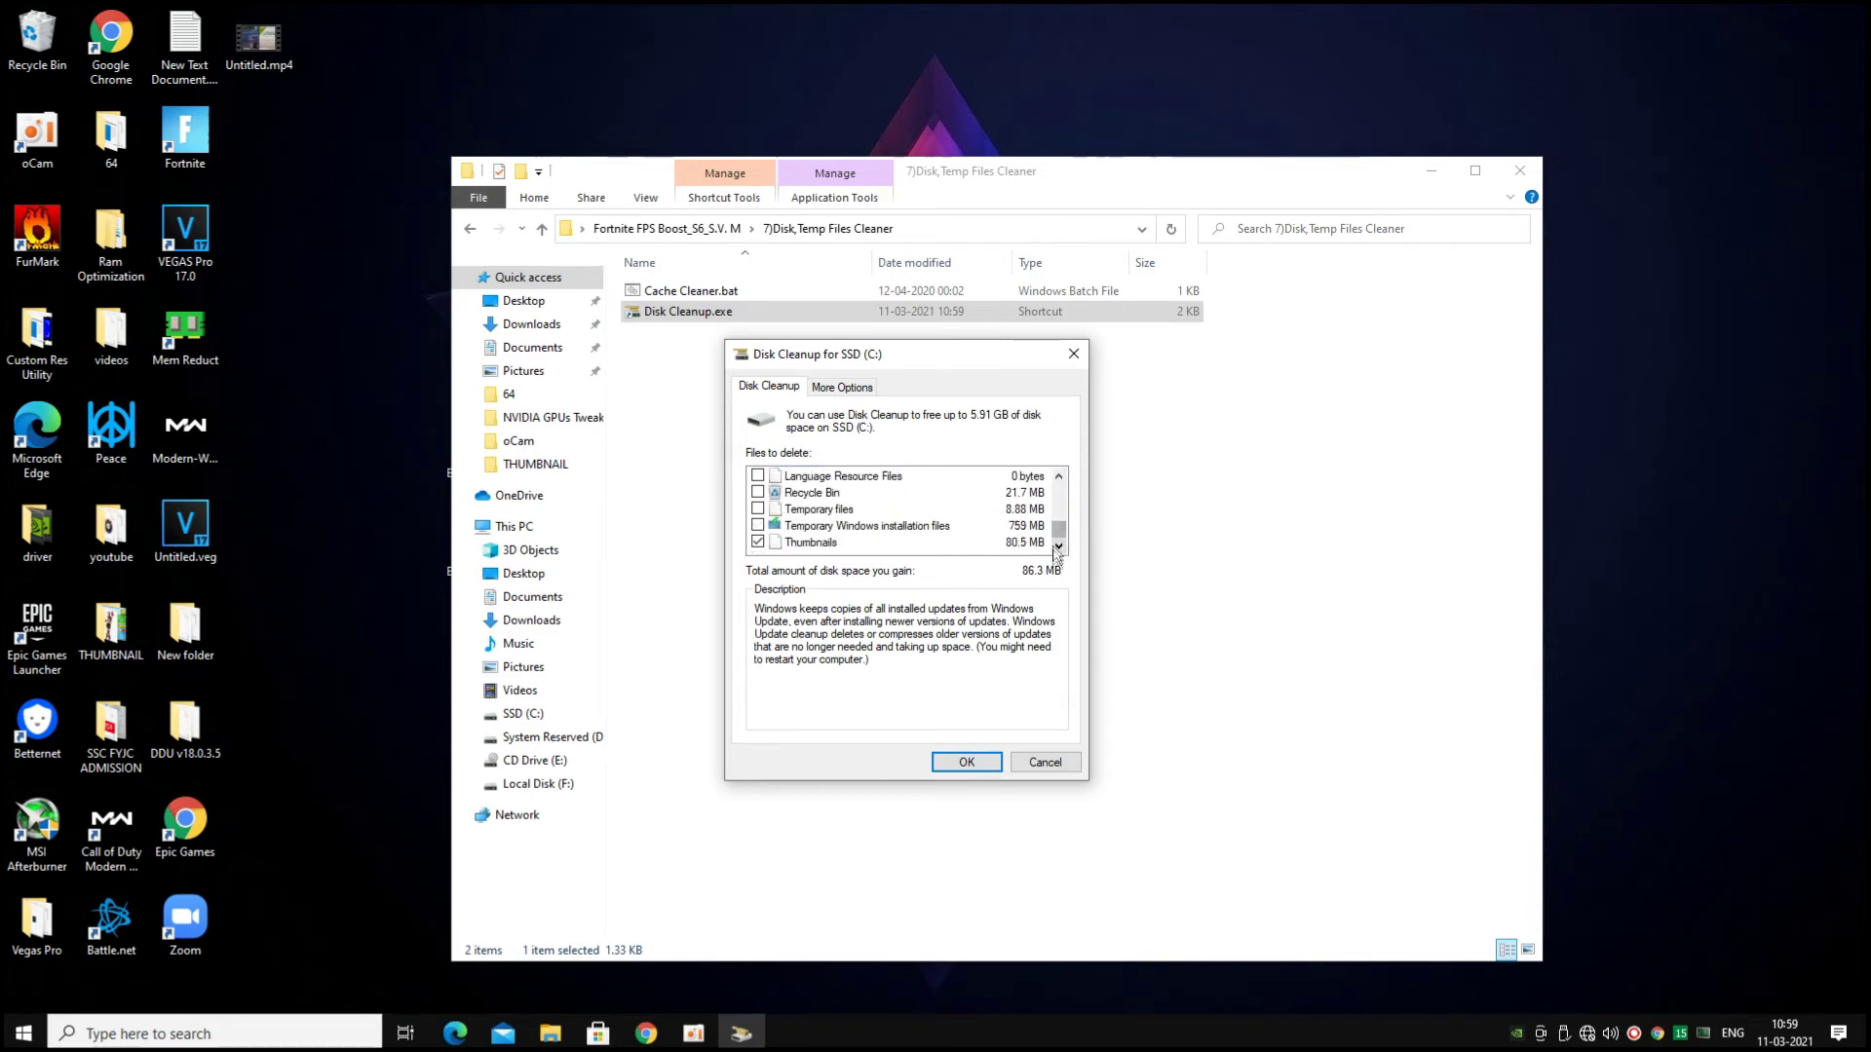
pyautogui.click(758, 526)
pyautogui.click(967, 764)
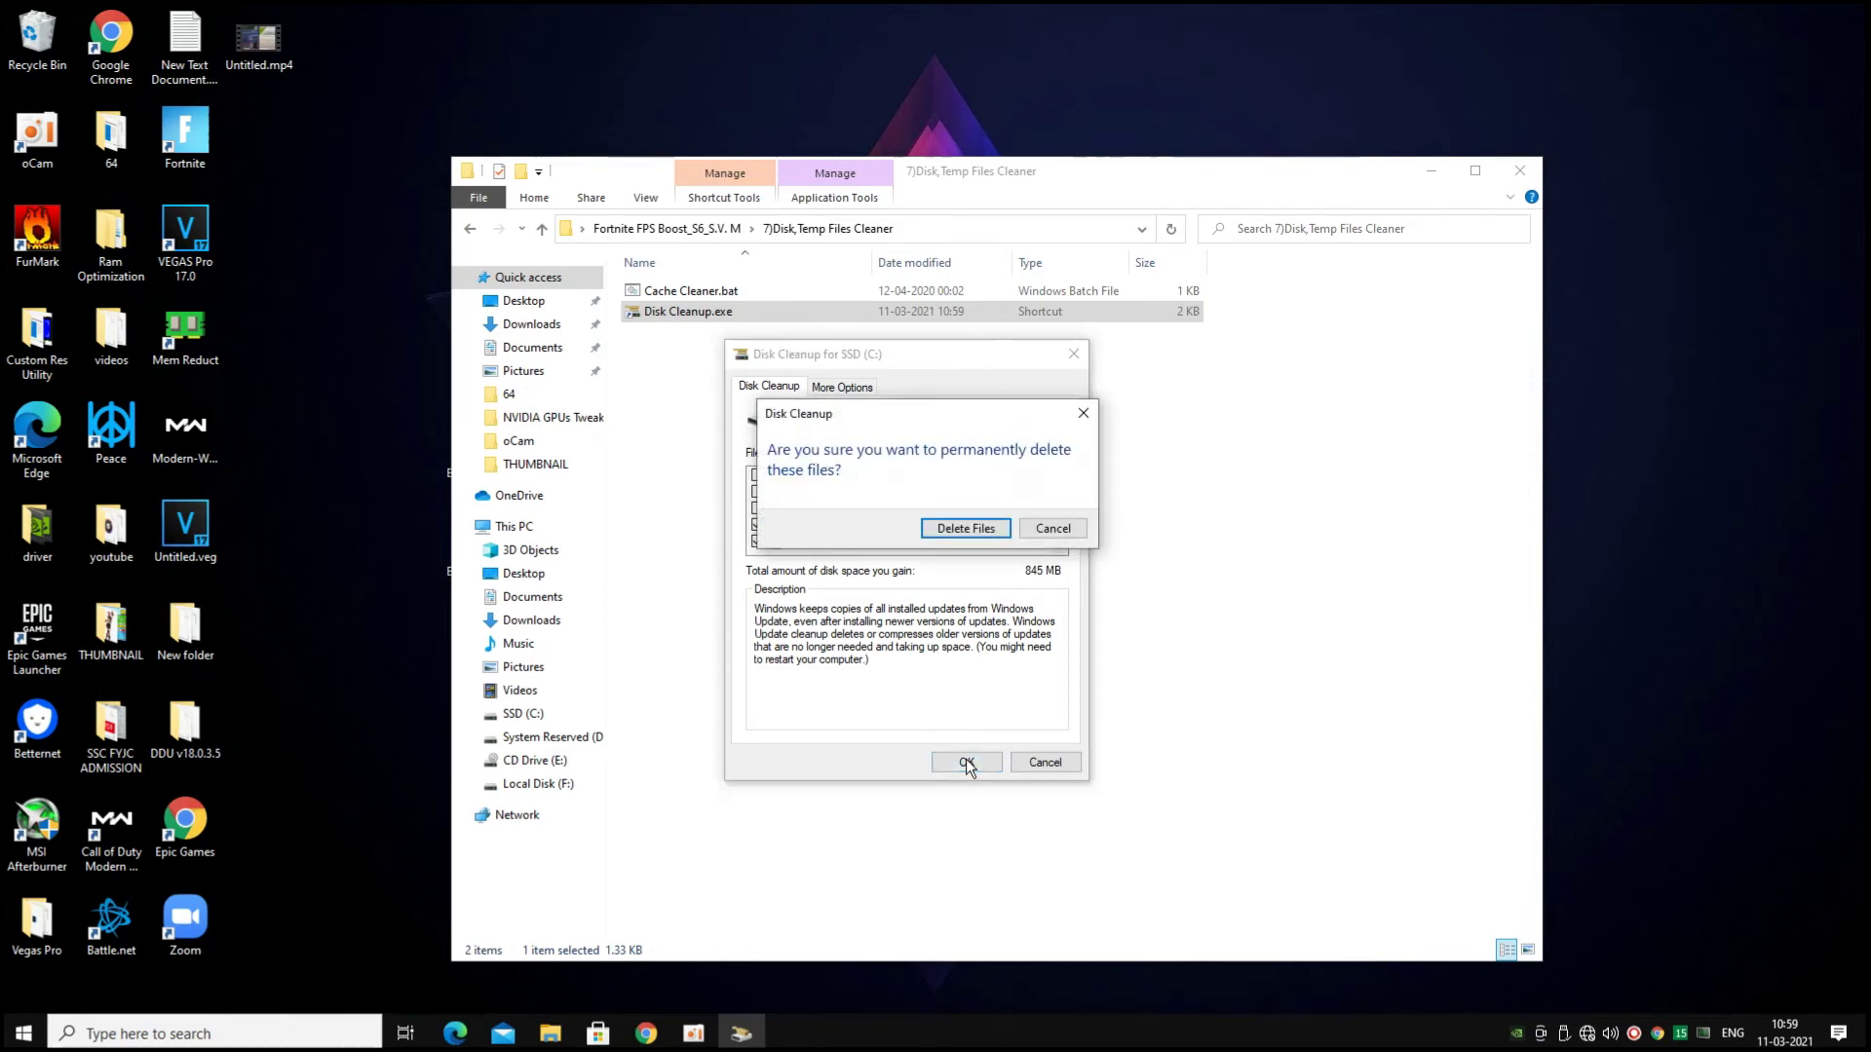
pyautogui.click(959, 526)
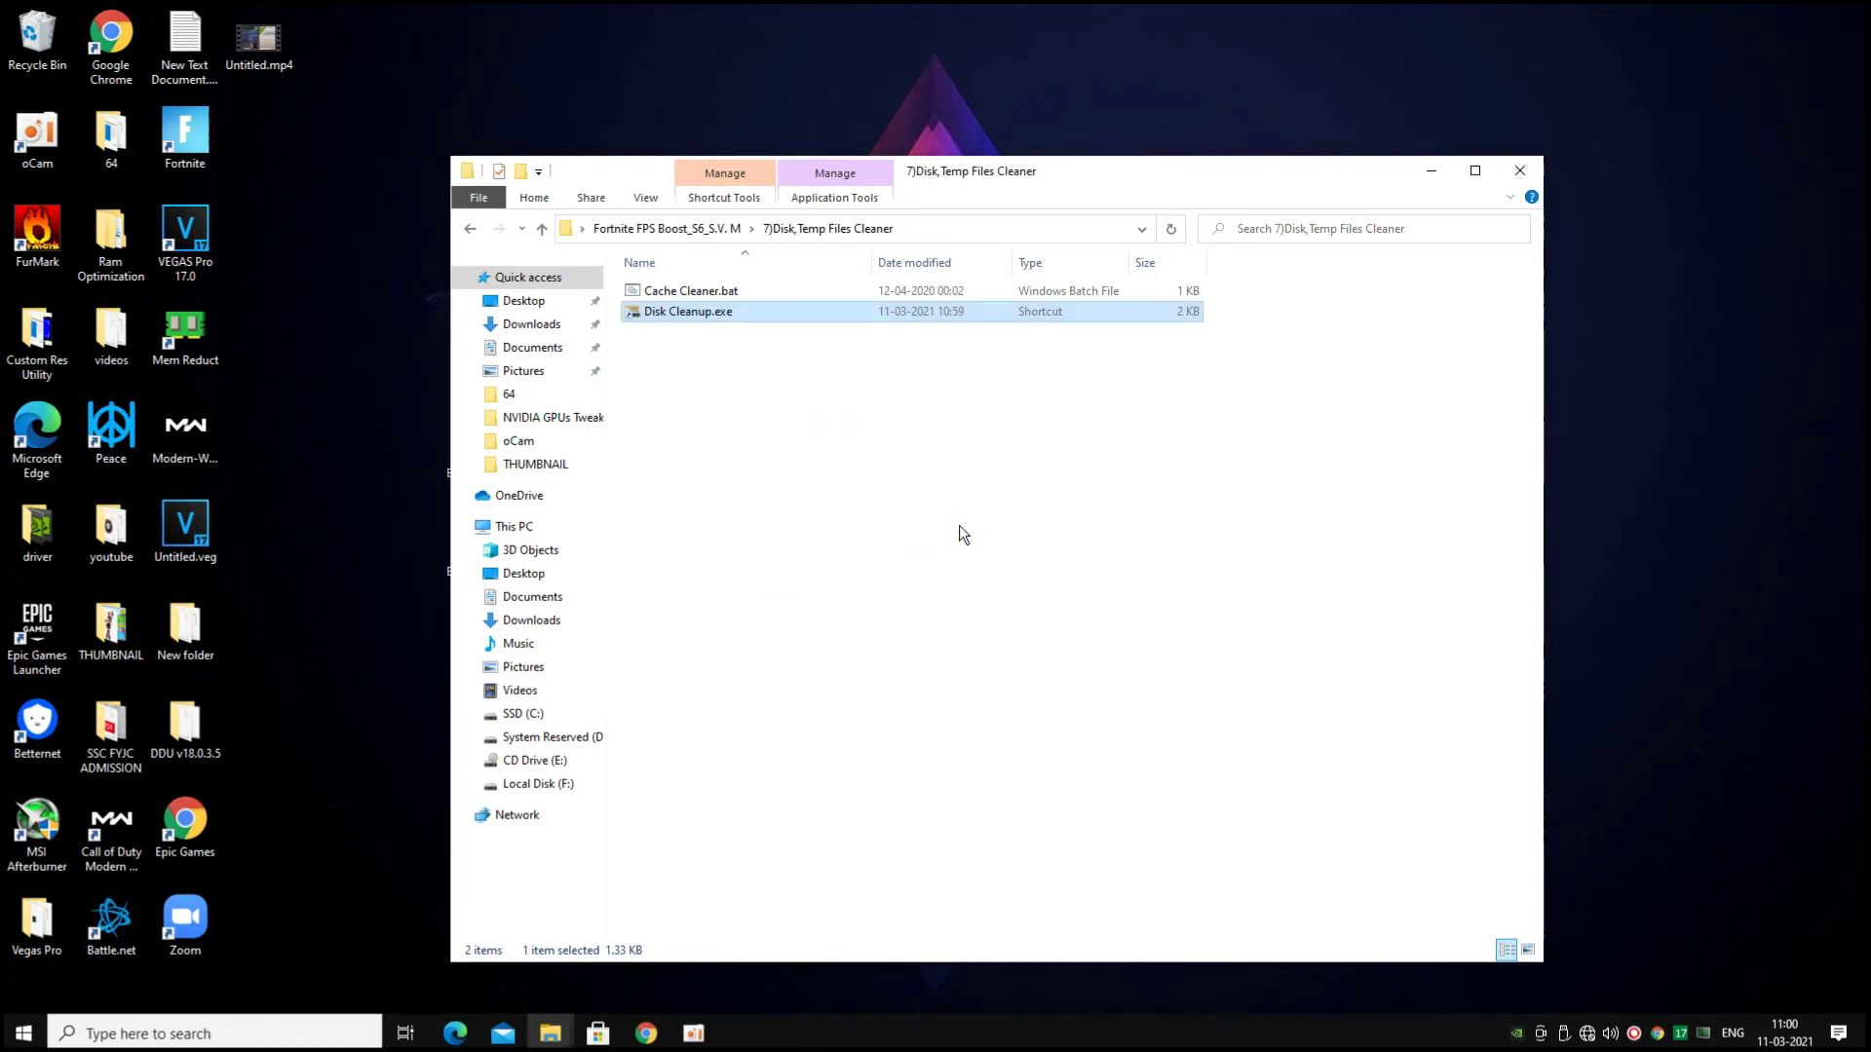
pyautogui.click(943, 518)
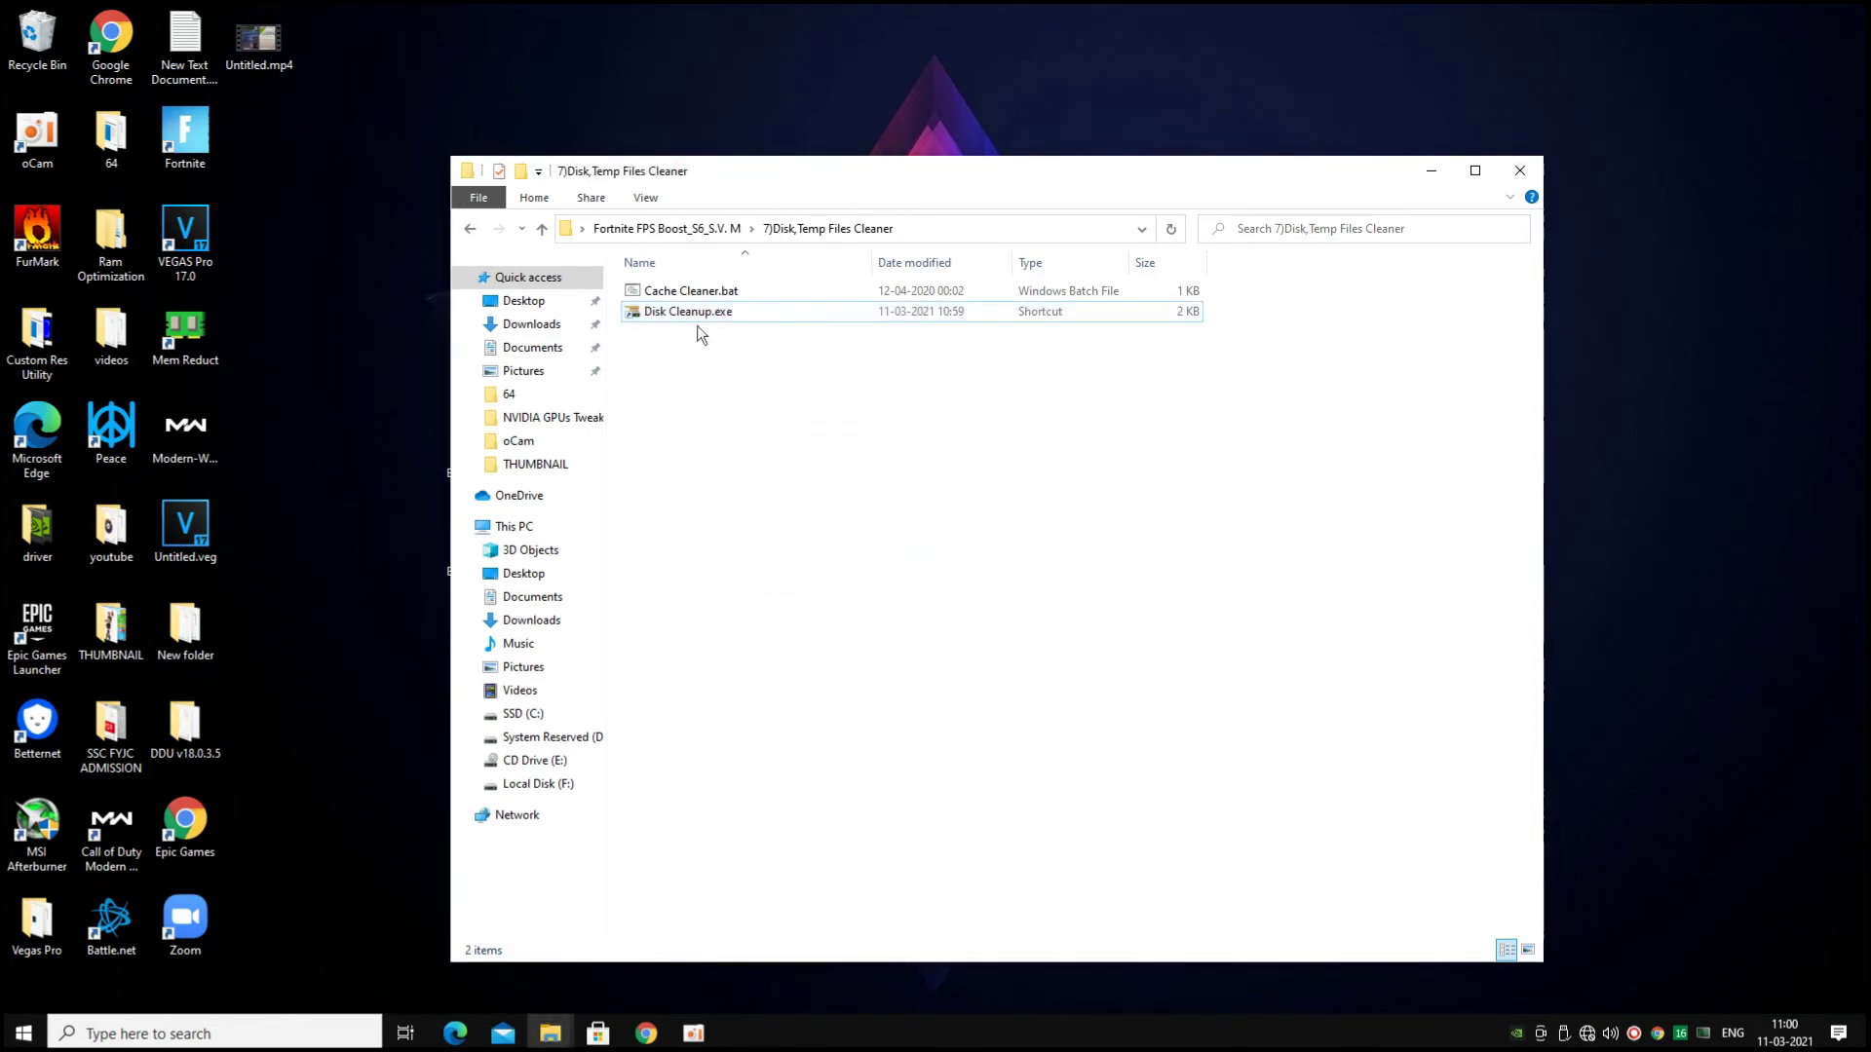
# Open the 8)Custom Res Utility folder in the Fortnite FPS Boost pack
pyautogui.click(654, 228)
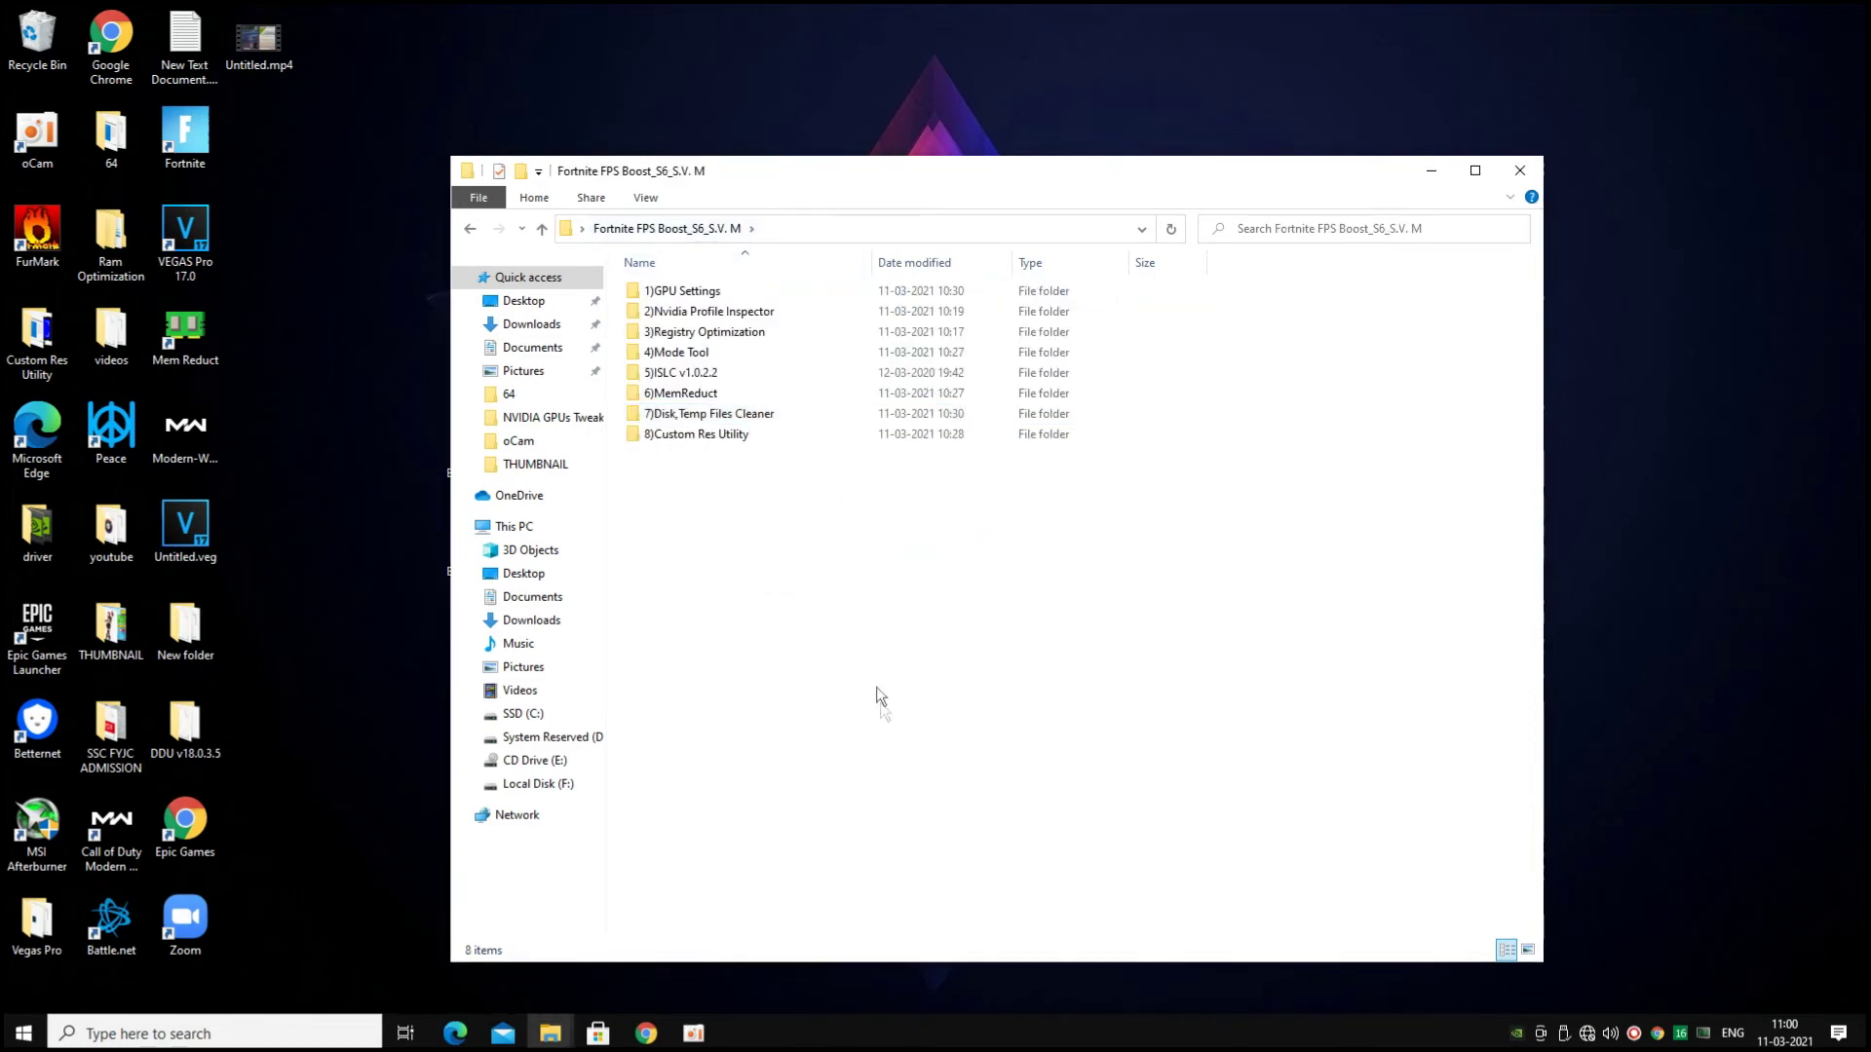
pyautogui.click(790, 441)
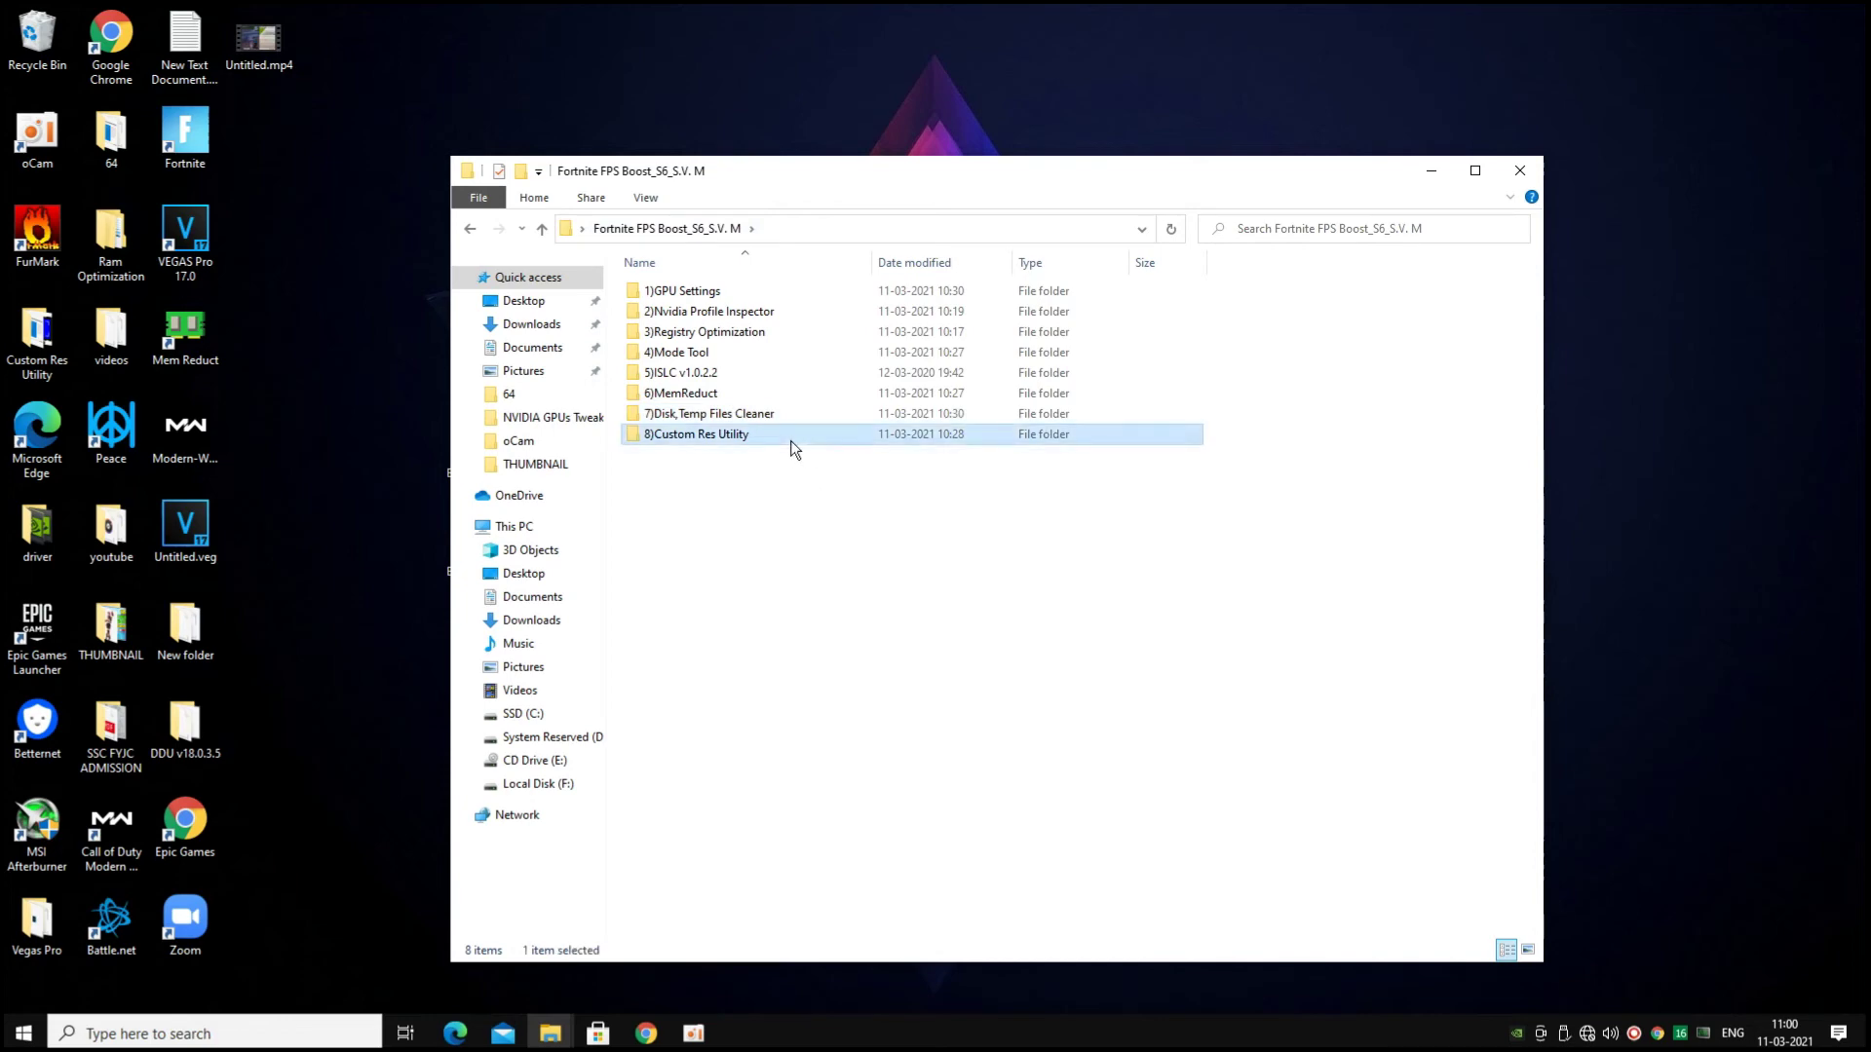
pyautogui.doubleClick(791, 440)
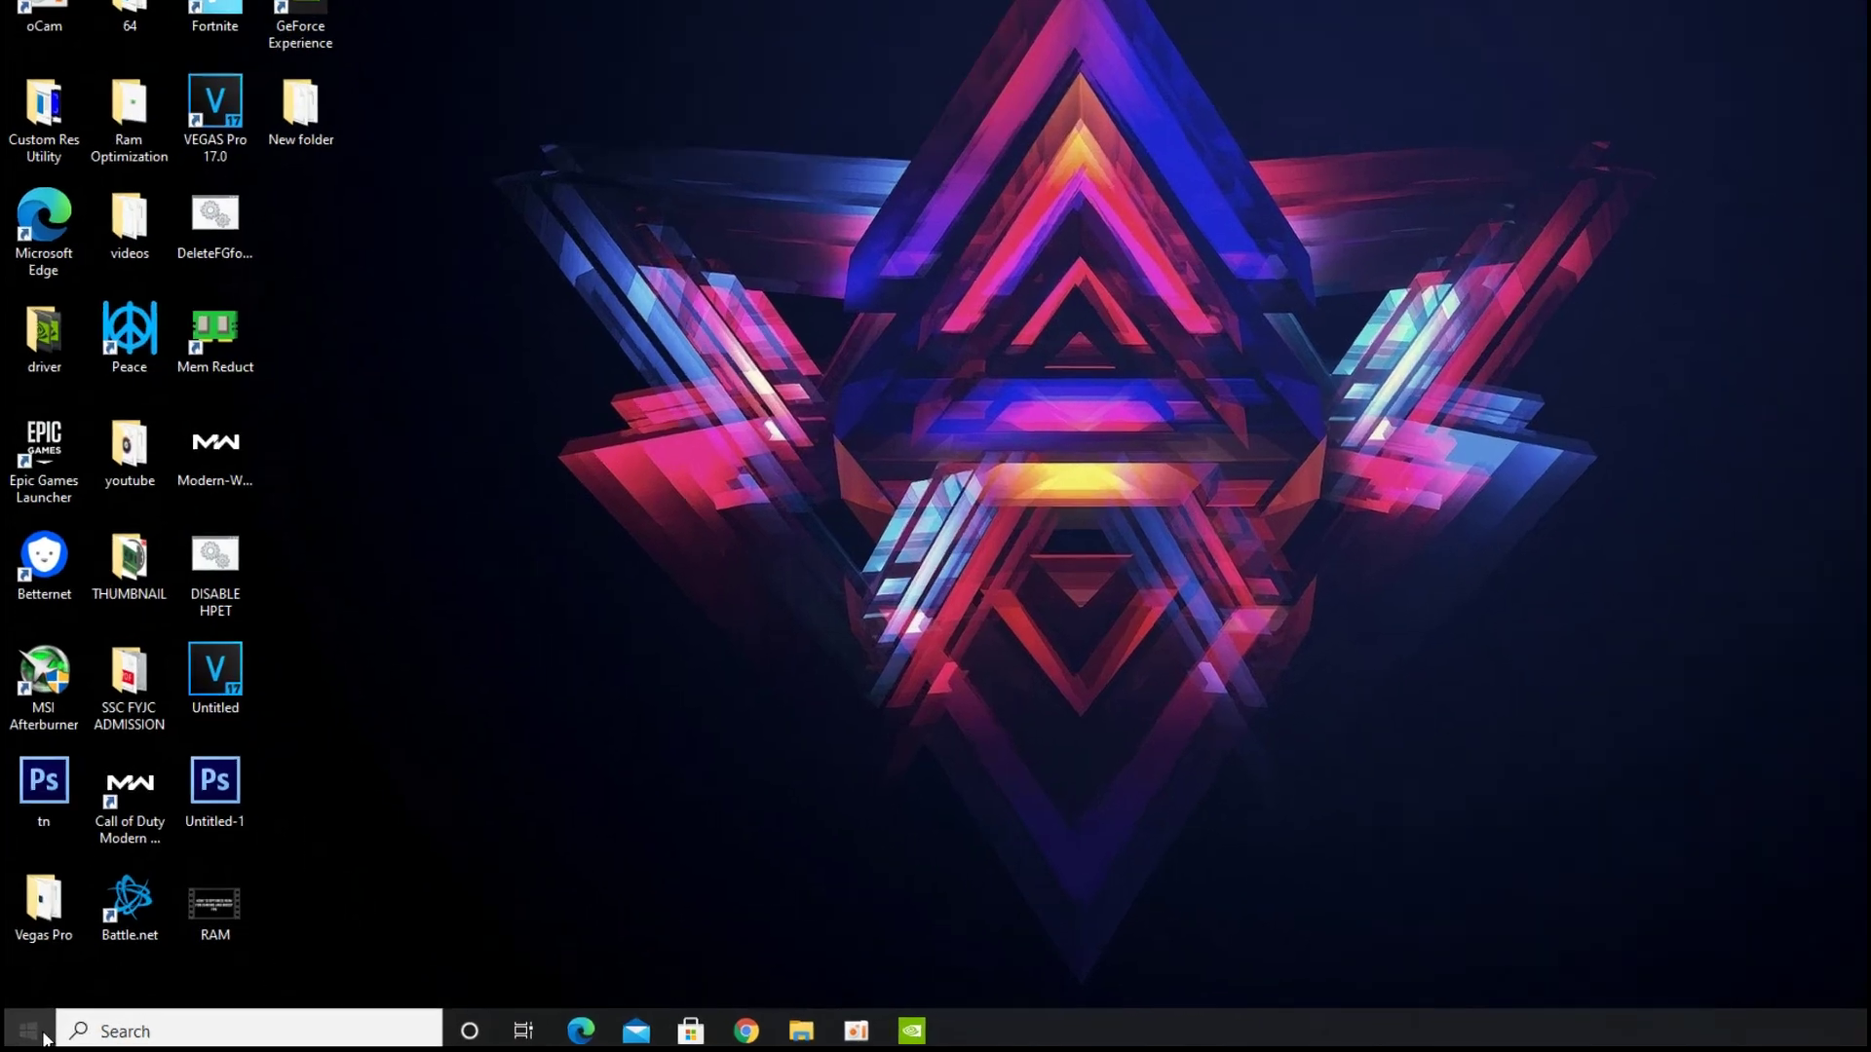
# Open the appdata folder through the Run dialog and go into its Local subfolder
pyautogui.rightClick(43, 1033)
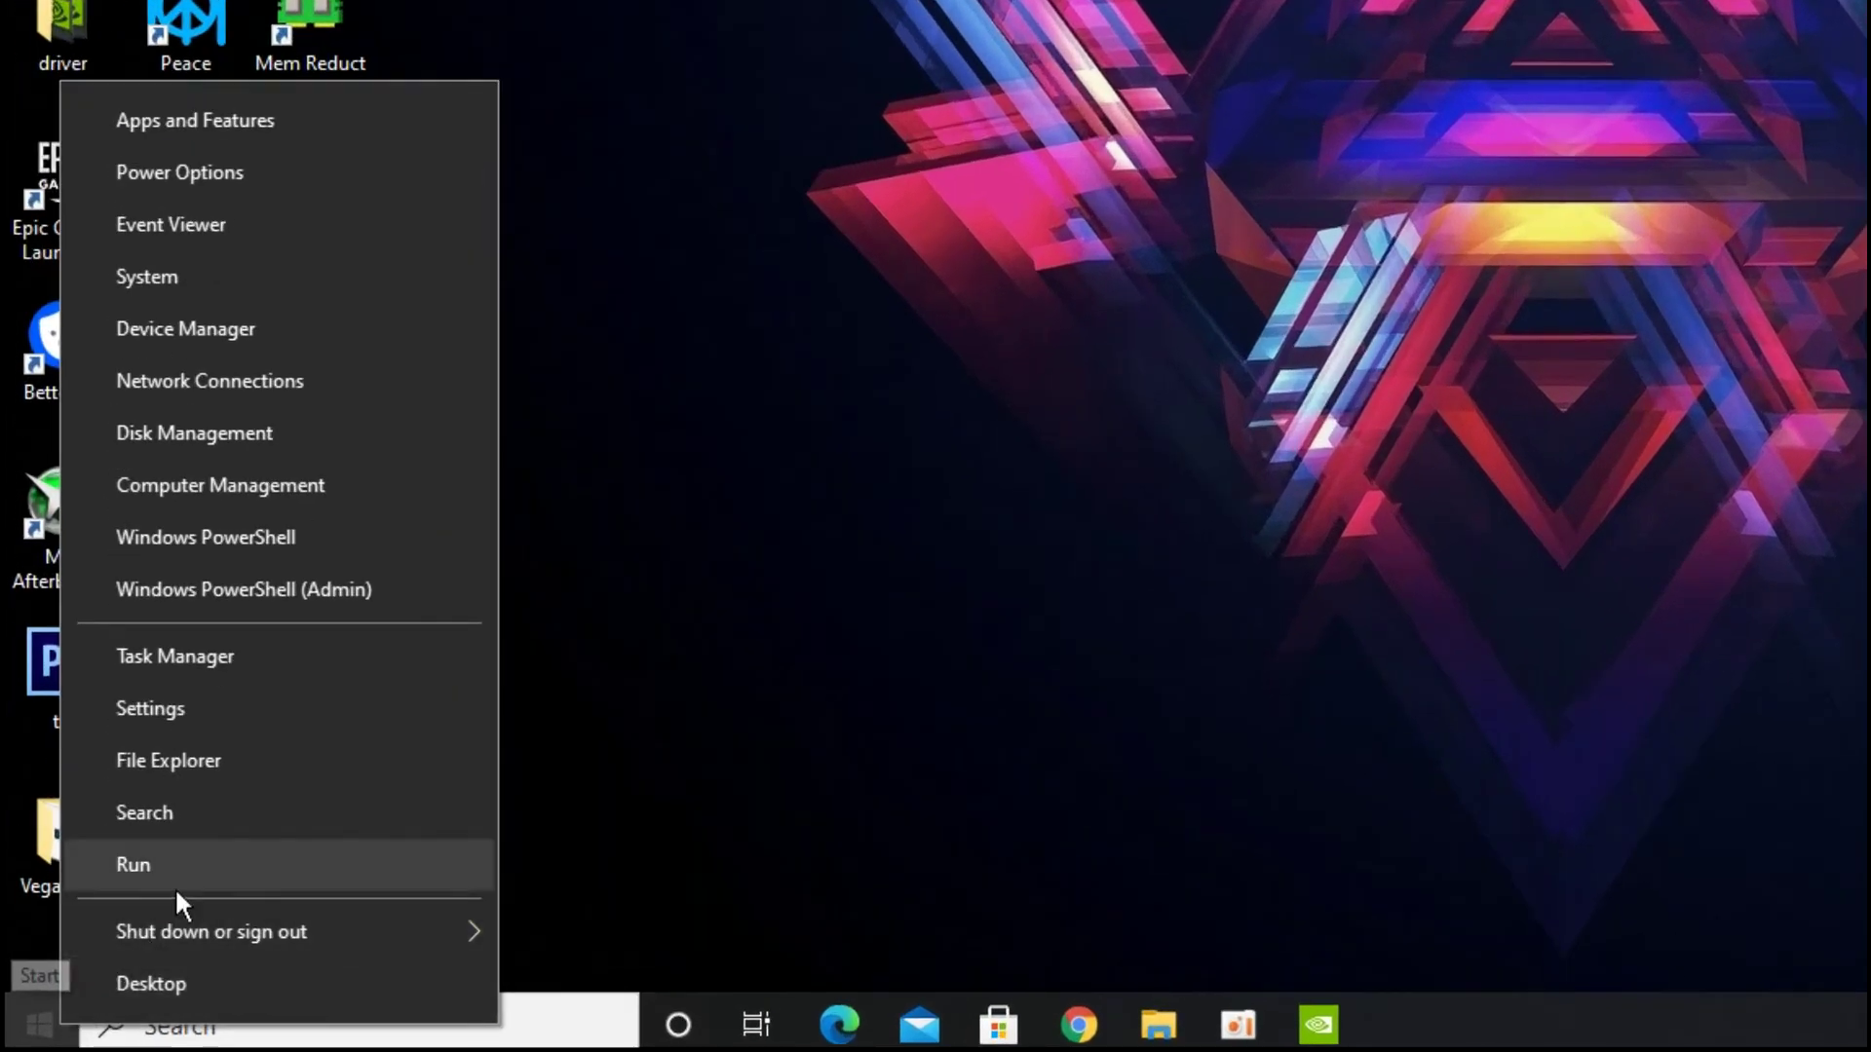
pyautogui.click(355, 859)
pyautogui.write('appdata')
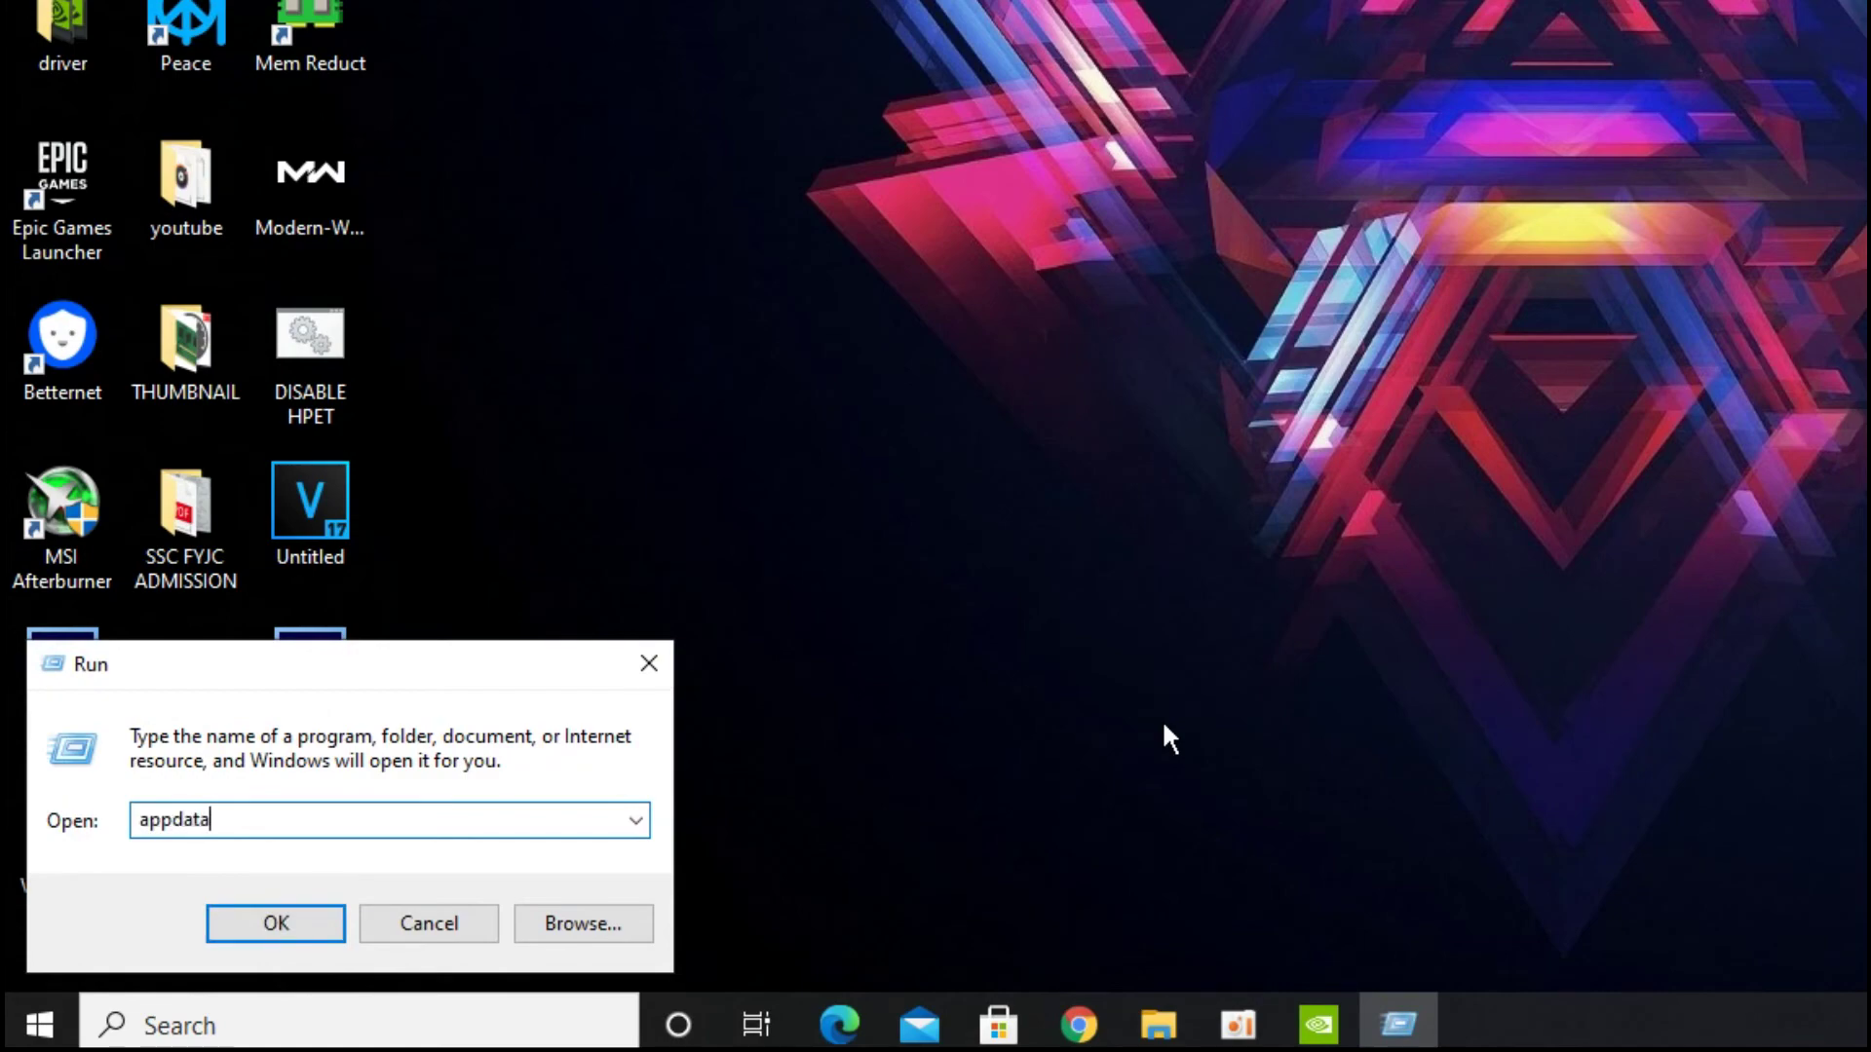
pyautogui.click(262, 923)
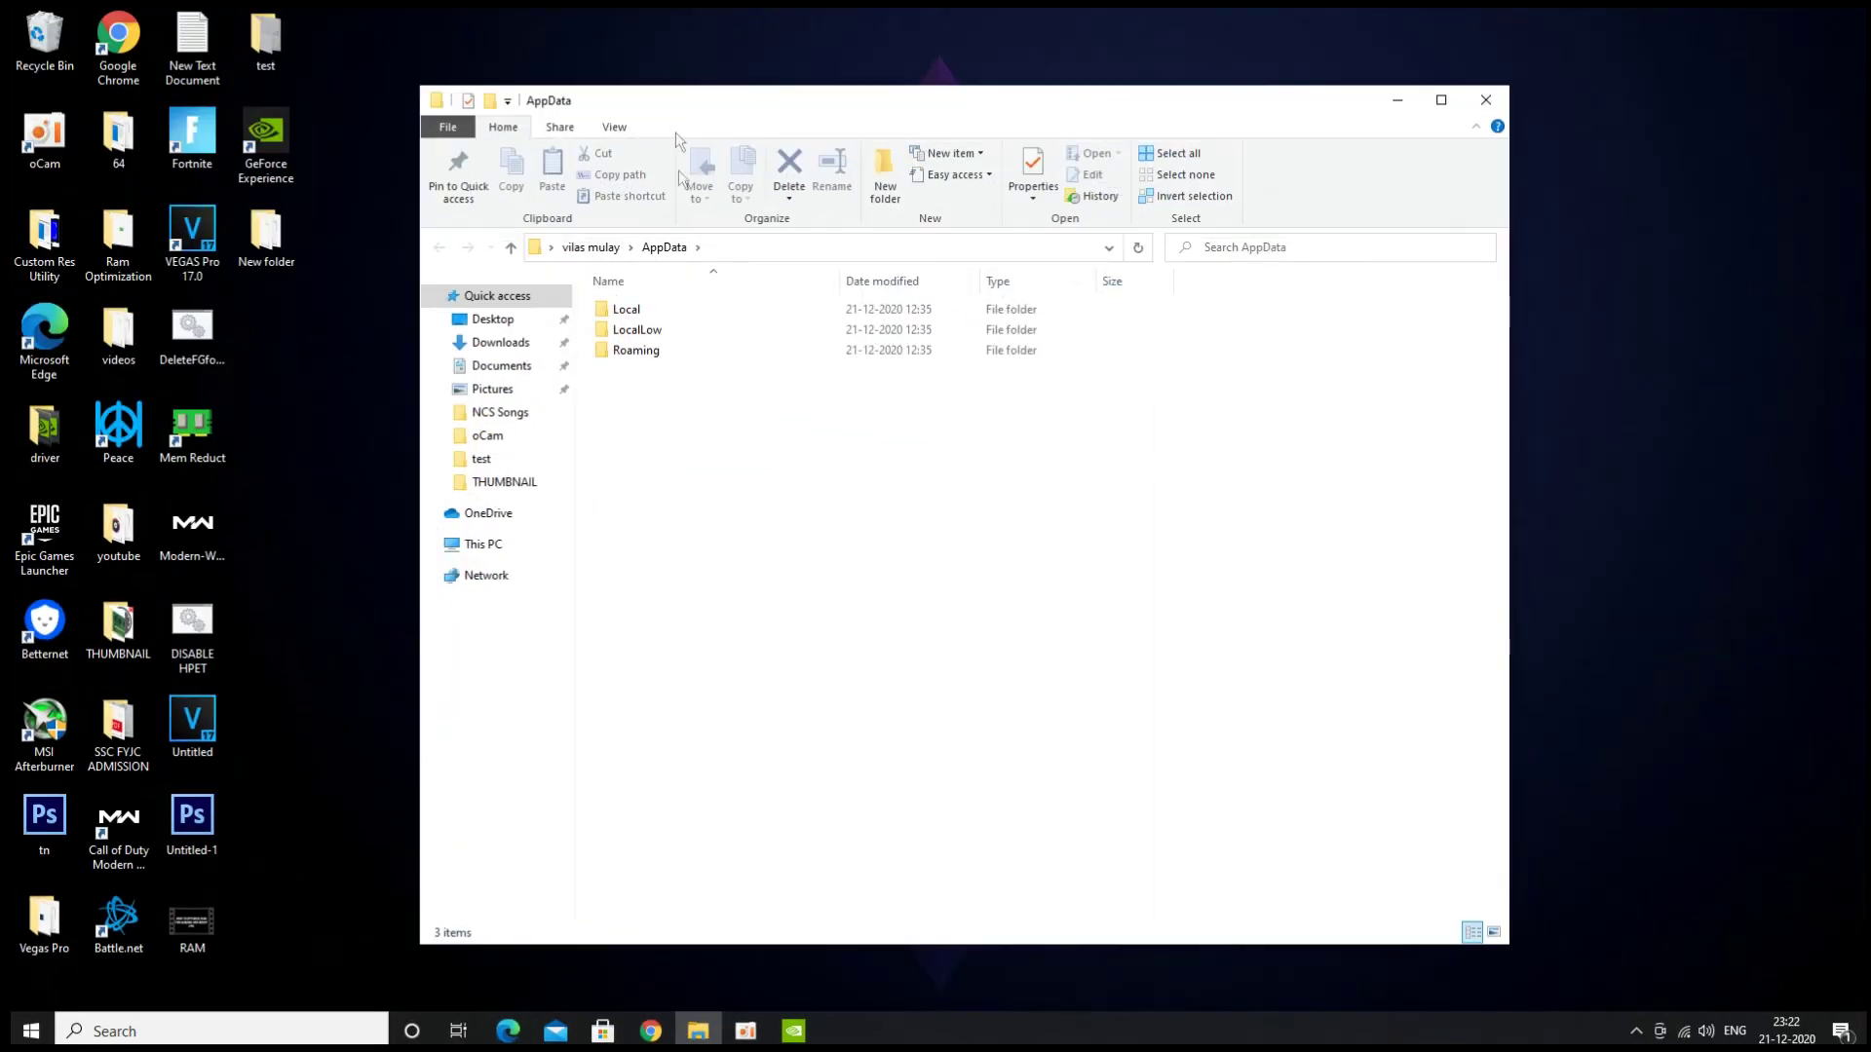
pyautogui.doubleClick(666, 311)
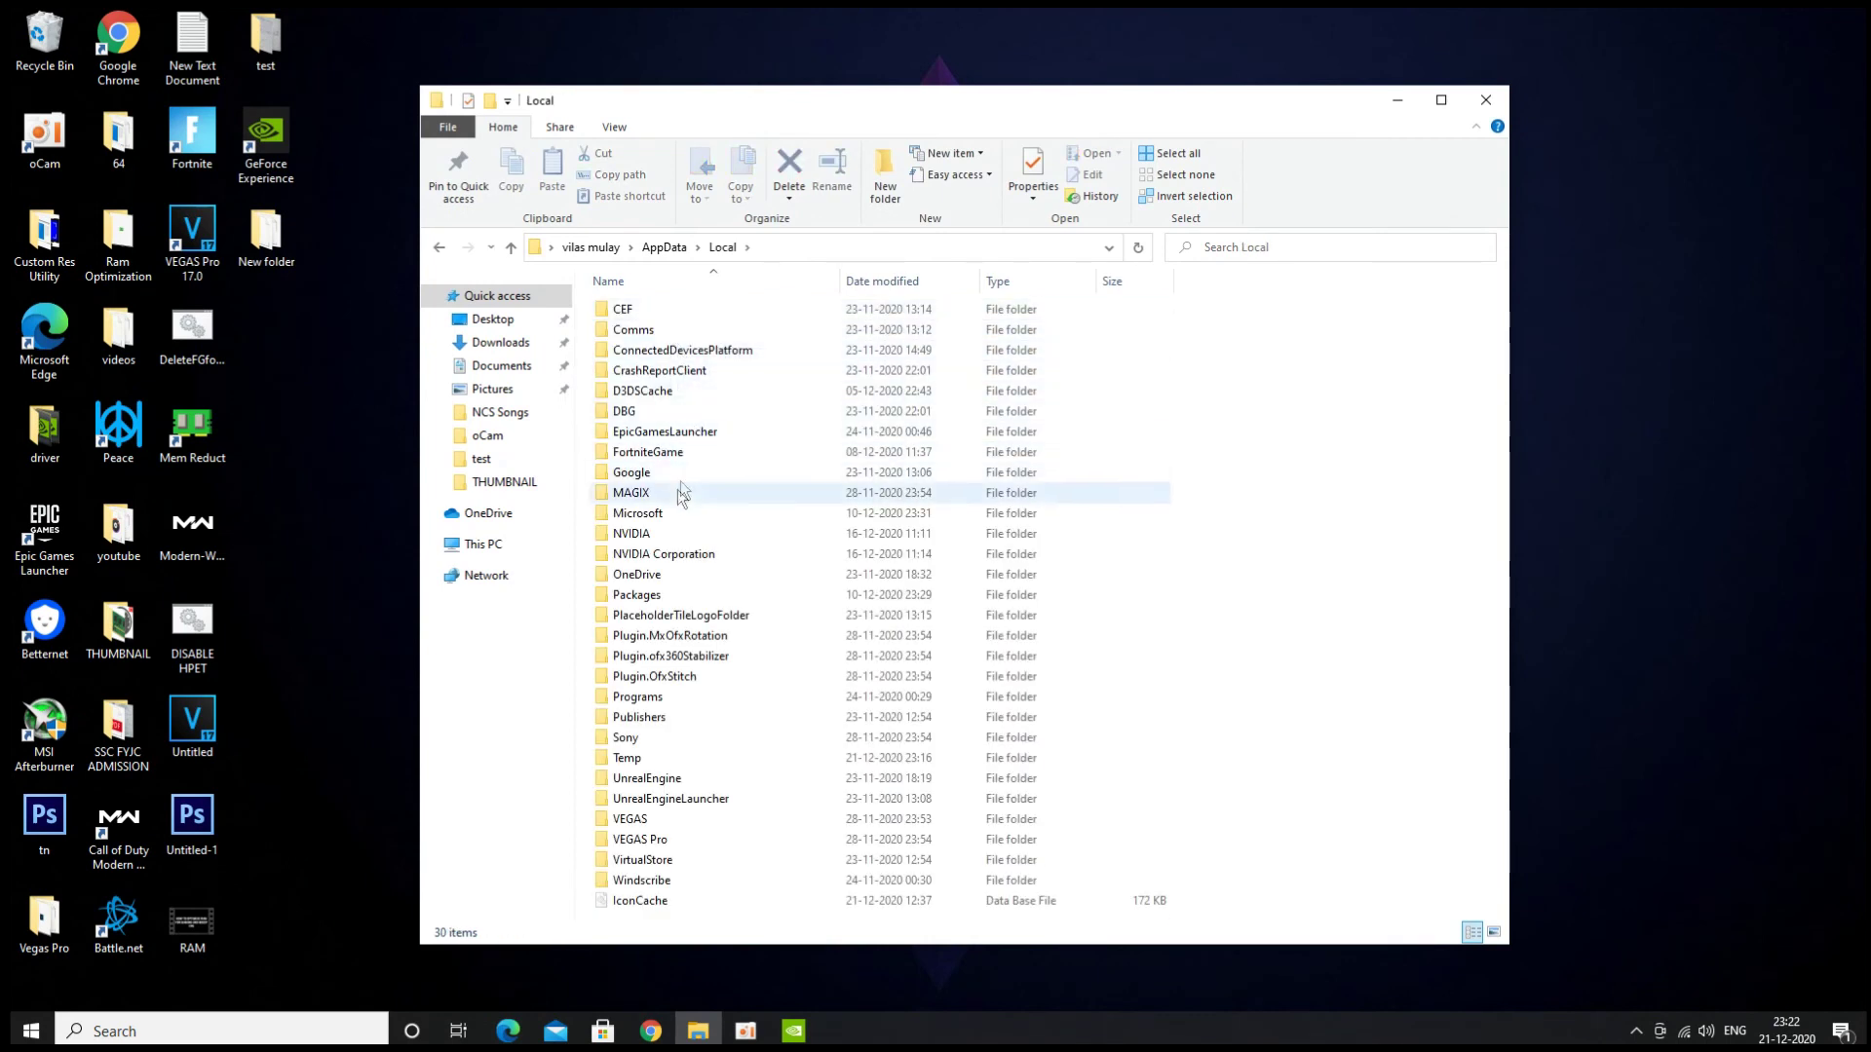
# Rename the FortniteGame folder in AppData\Local to FortniteGame1 and close the window
pyautogui.click(673, 452)
pyautogui.rightClick(938, 454)
pyautogui.click(993, 841)
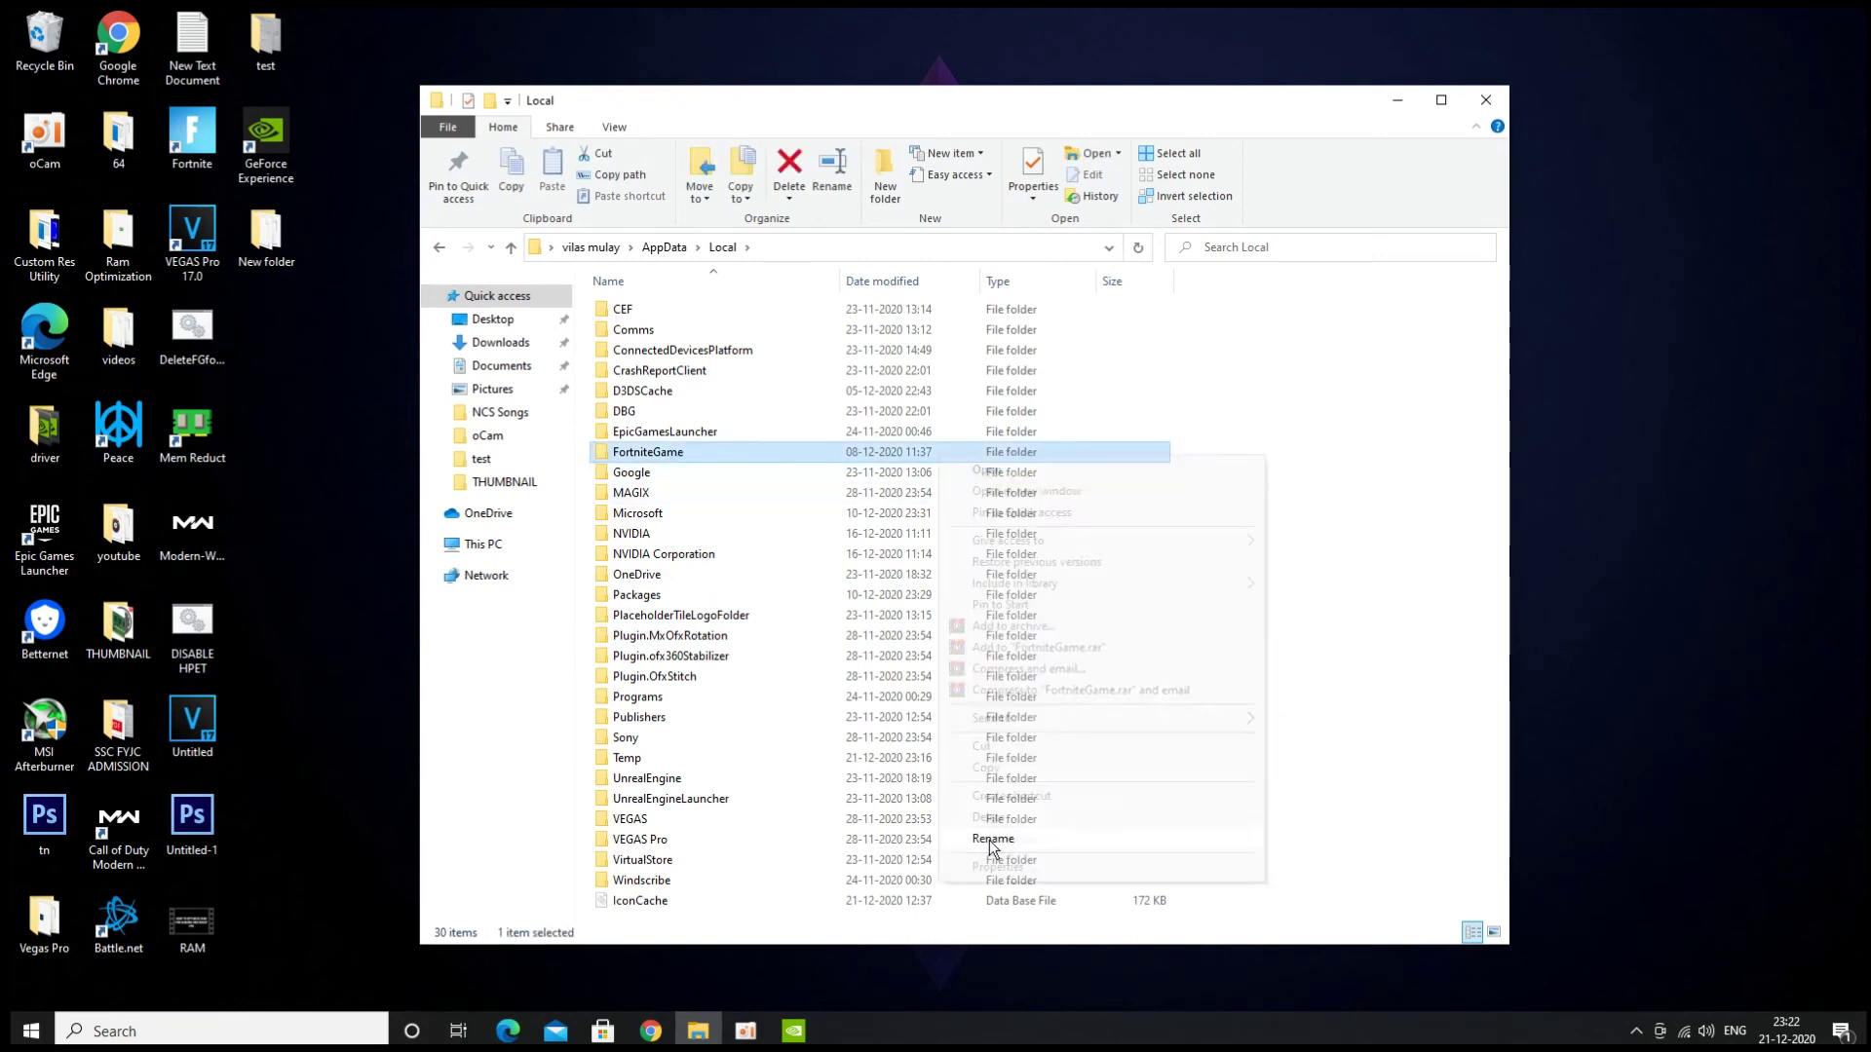
pyautogui.press('End')
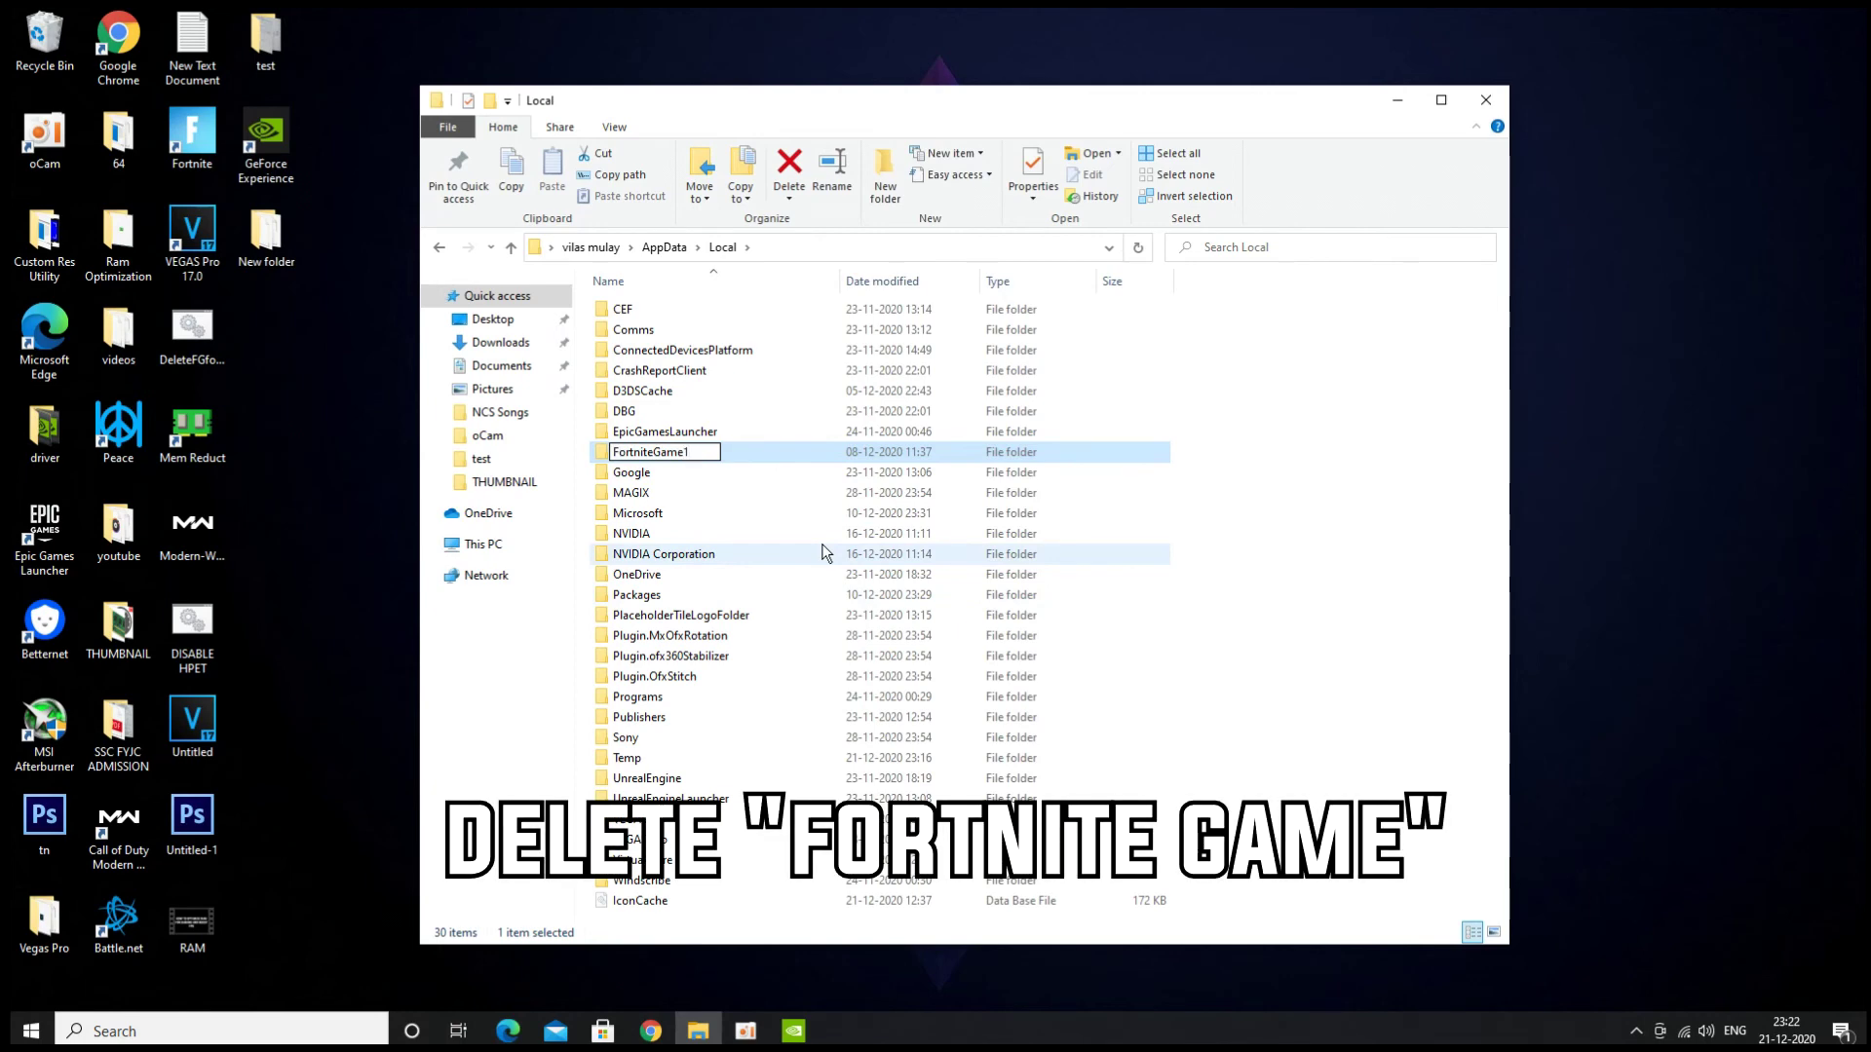
pyautogui.press('Return')
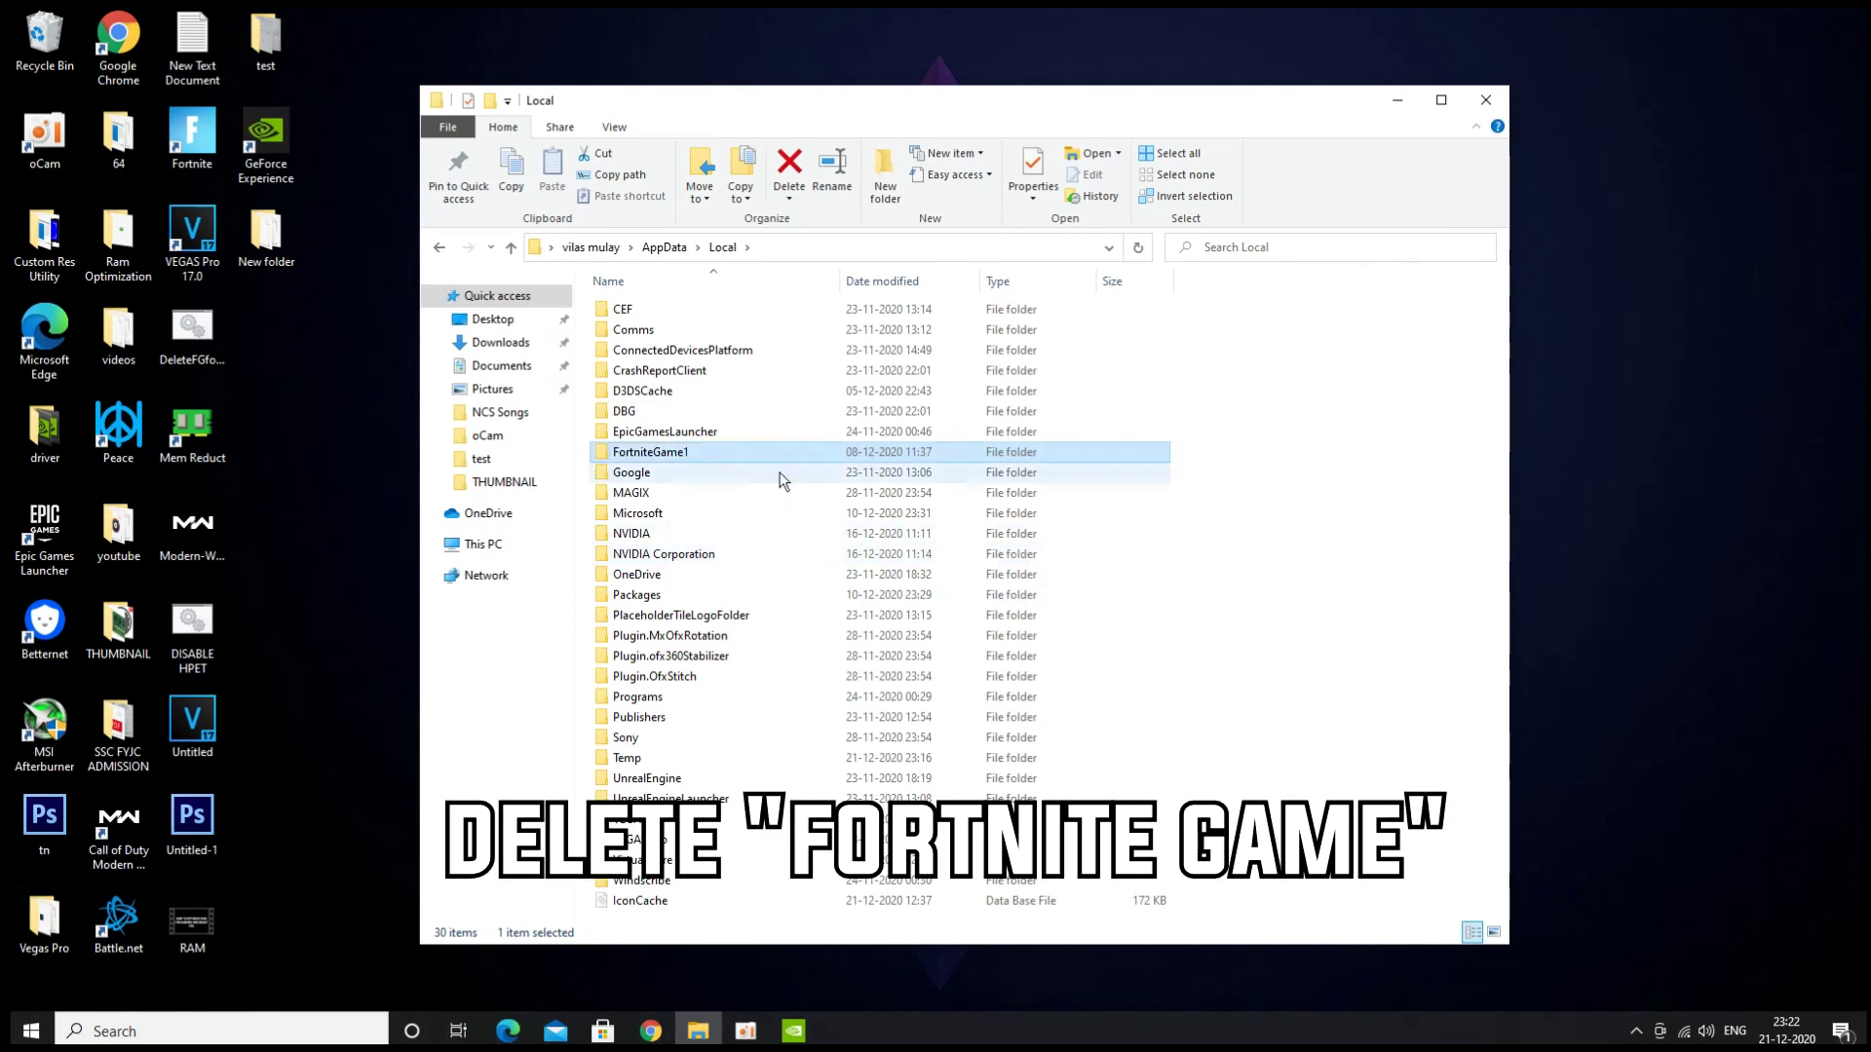
pyautogui.click(1494, 102)
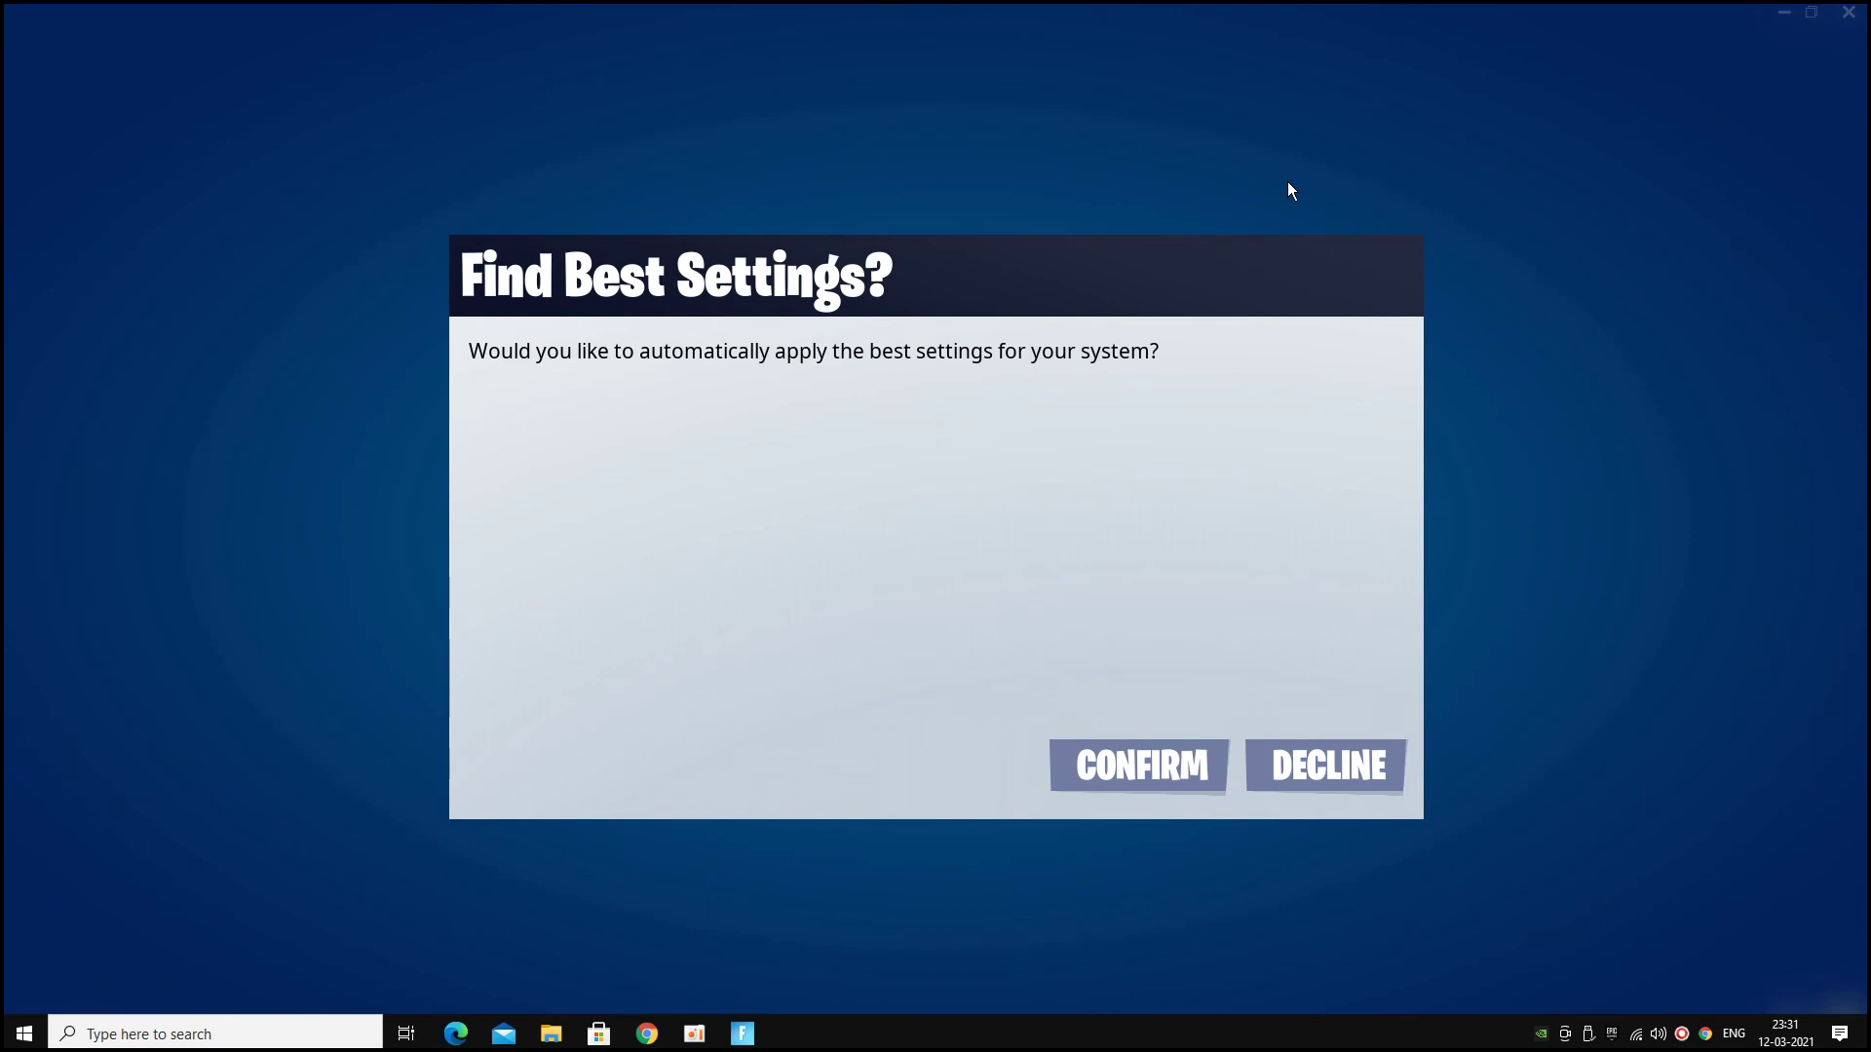
# Decline the automatic best settings in Fortnite and open the game's video settings
pyautogui.click(1293, 759)
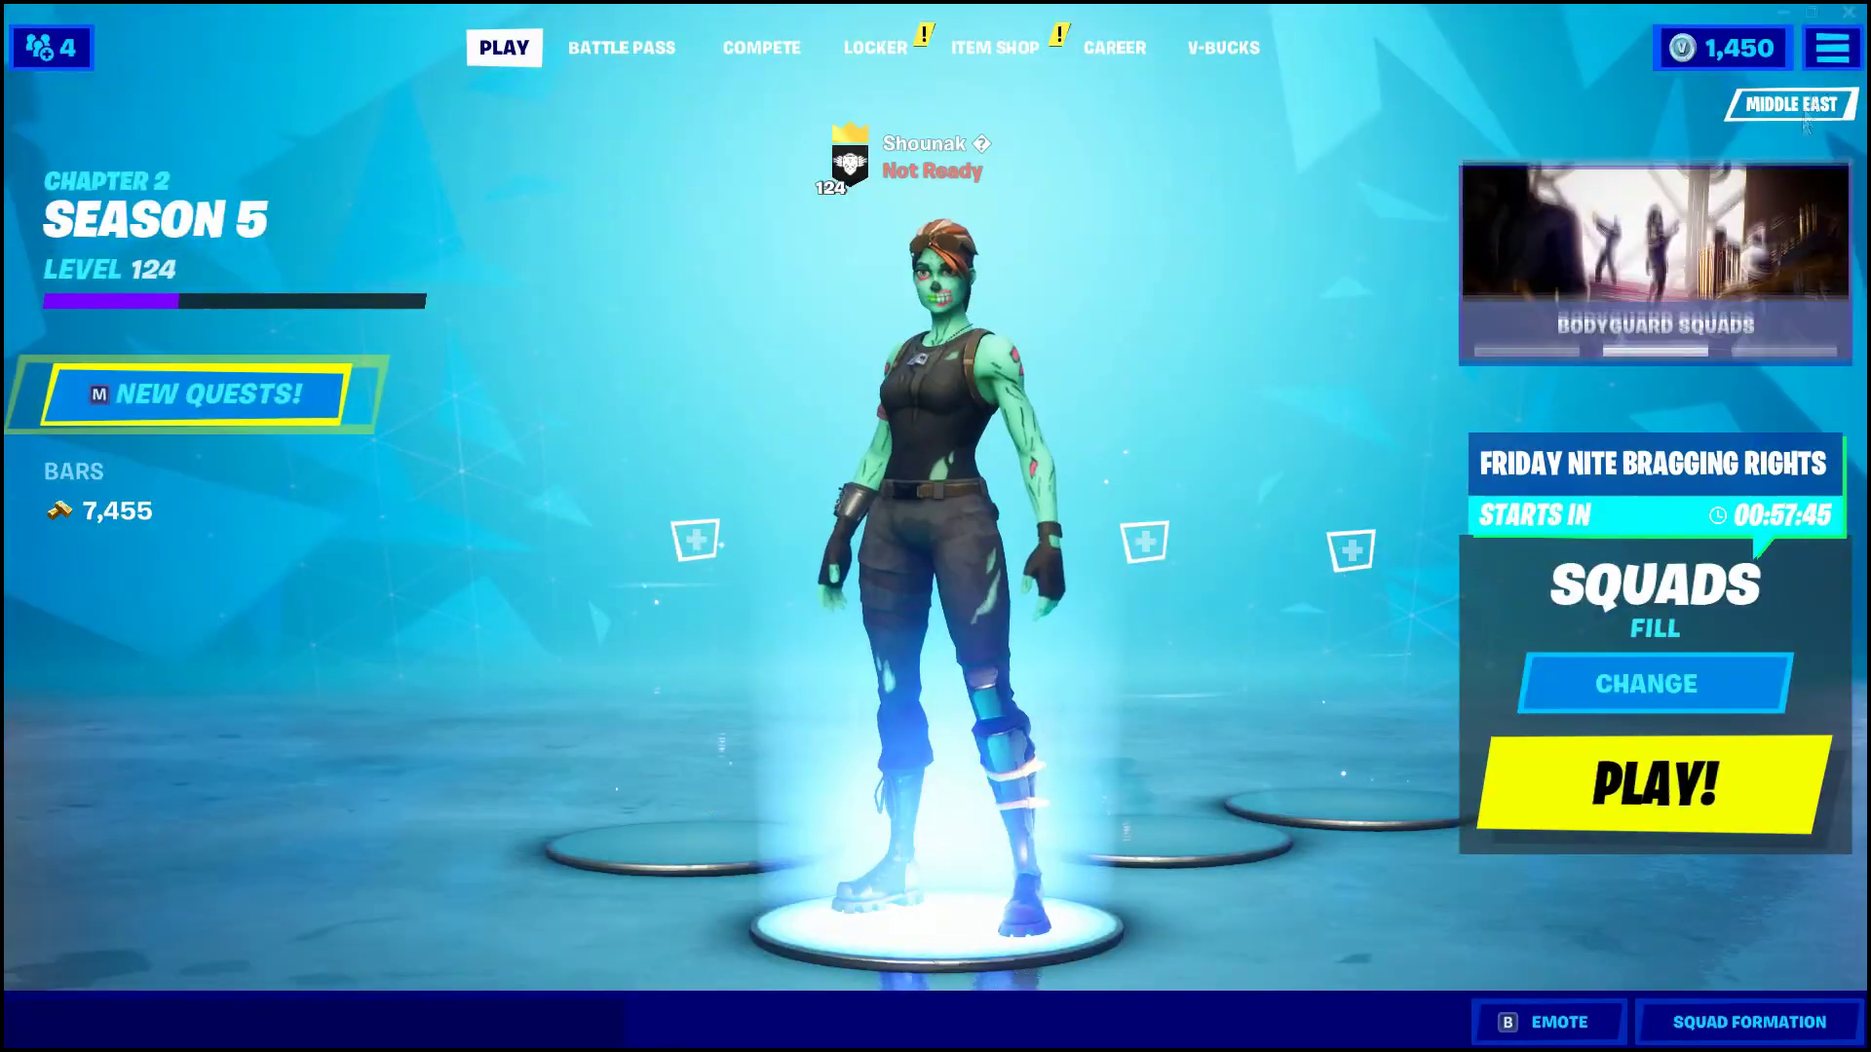
pyautogui.click(1830, 48)
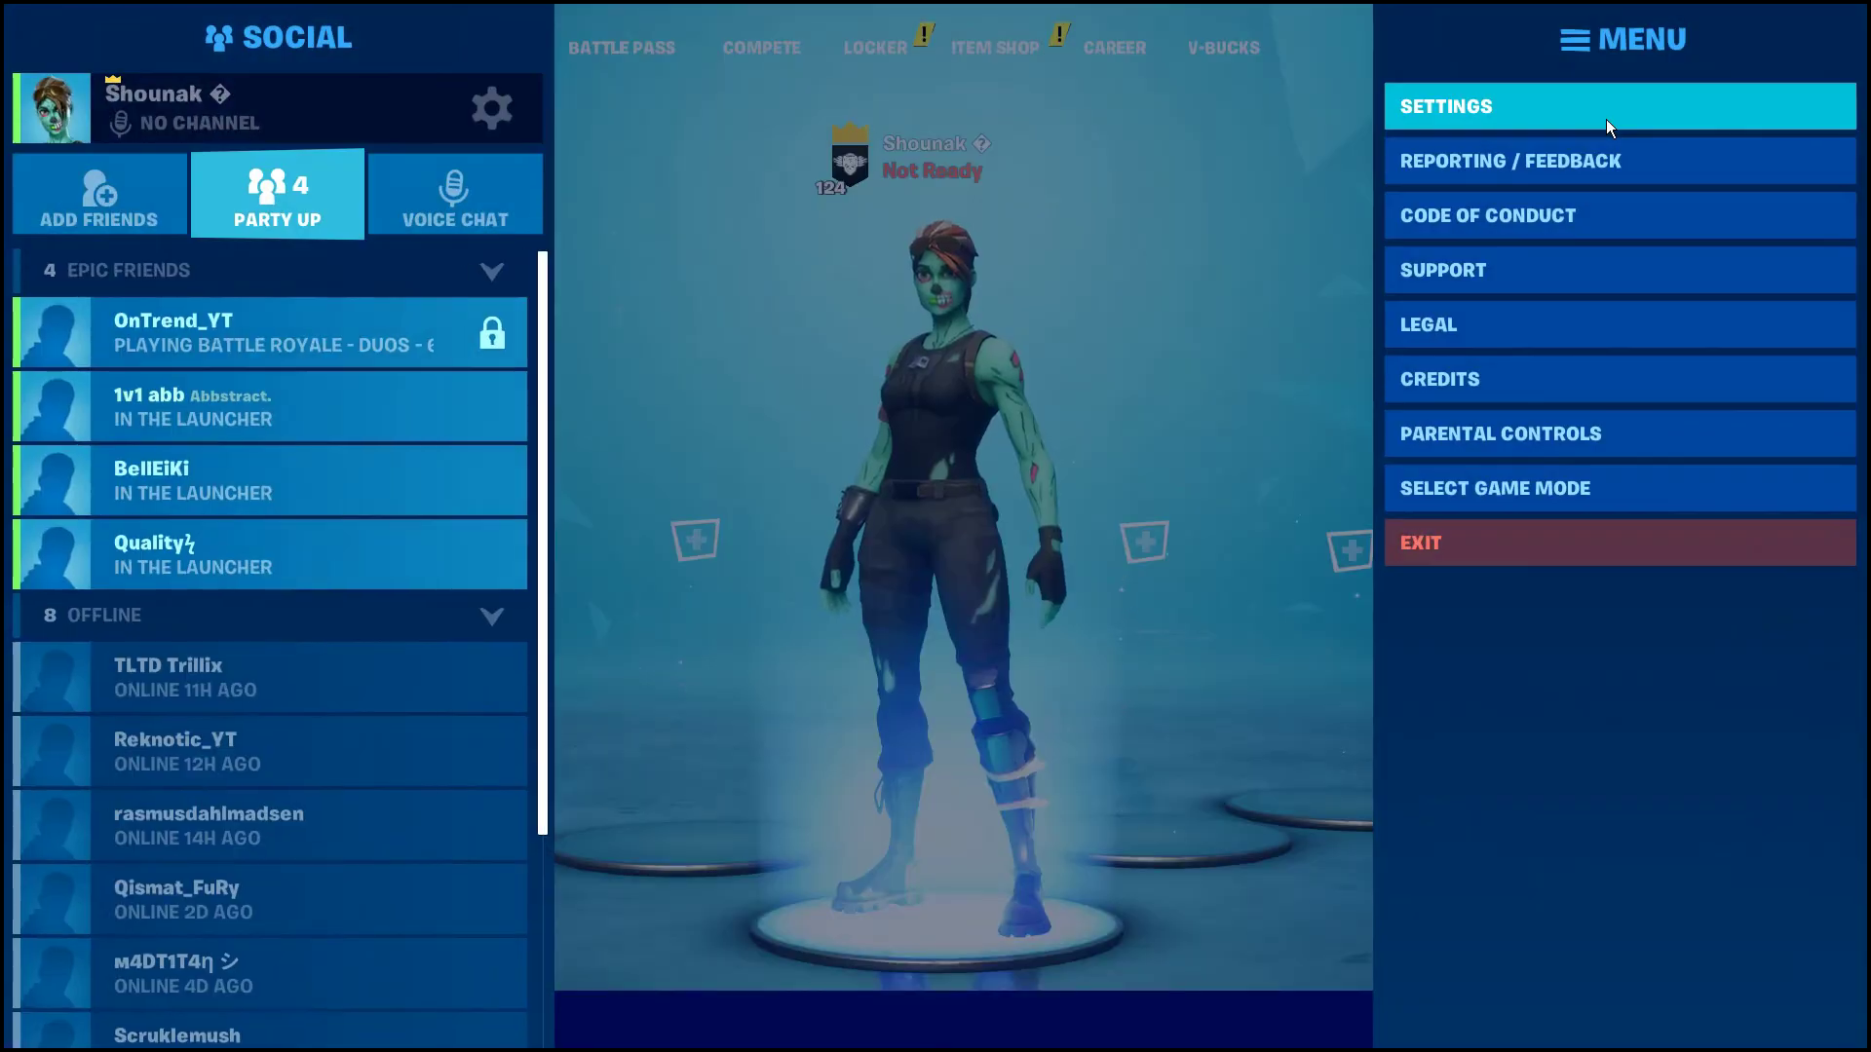
pyautogui.click(1607, 116)
# Set the window mode to Fullscreen, the quality preset to Low and the 3D resolution to 100%
pyautogui.click(901, 161)
pyautogui.click(900, 160)
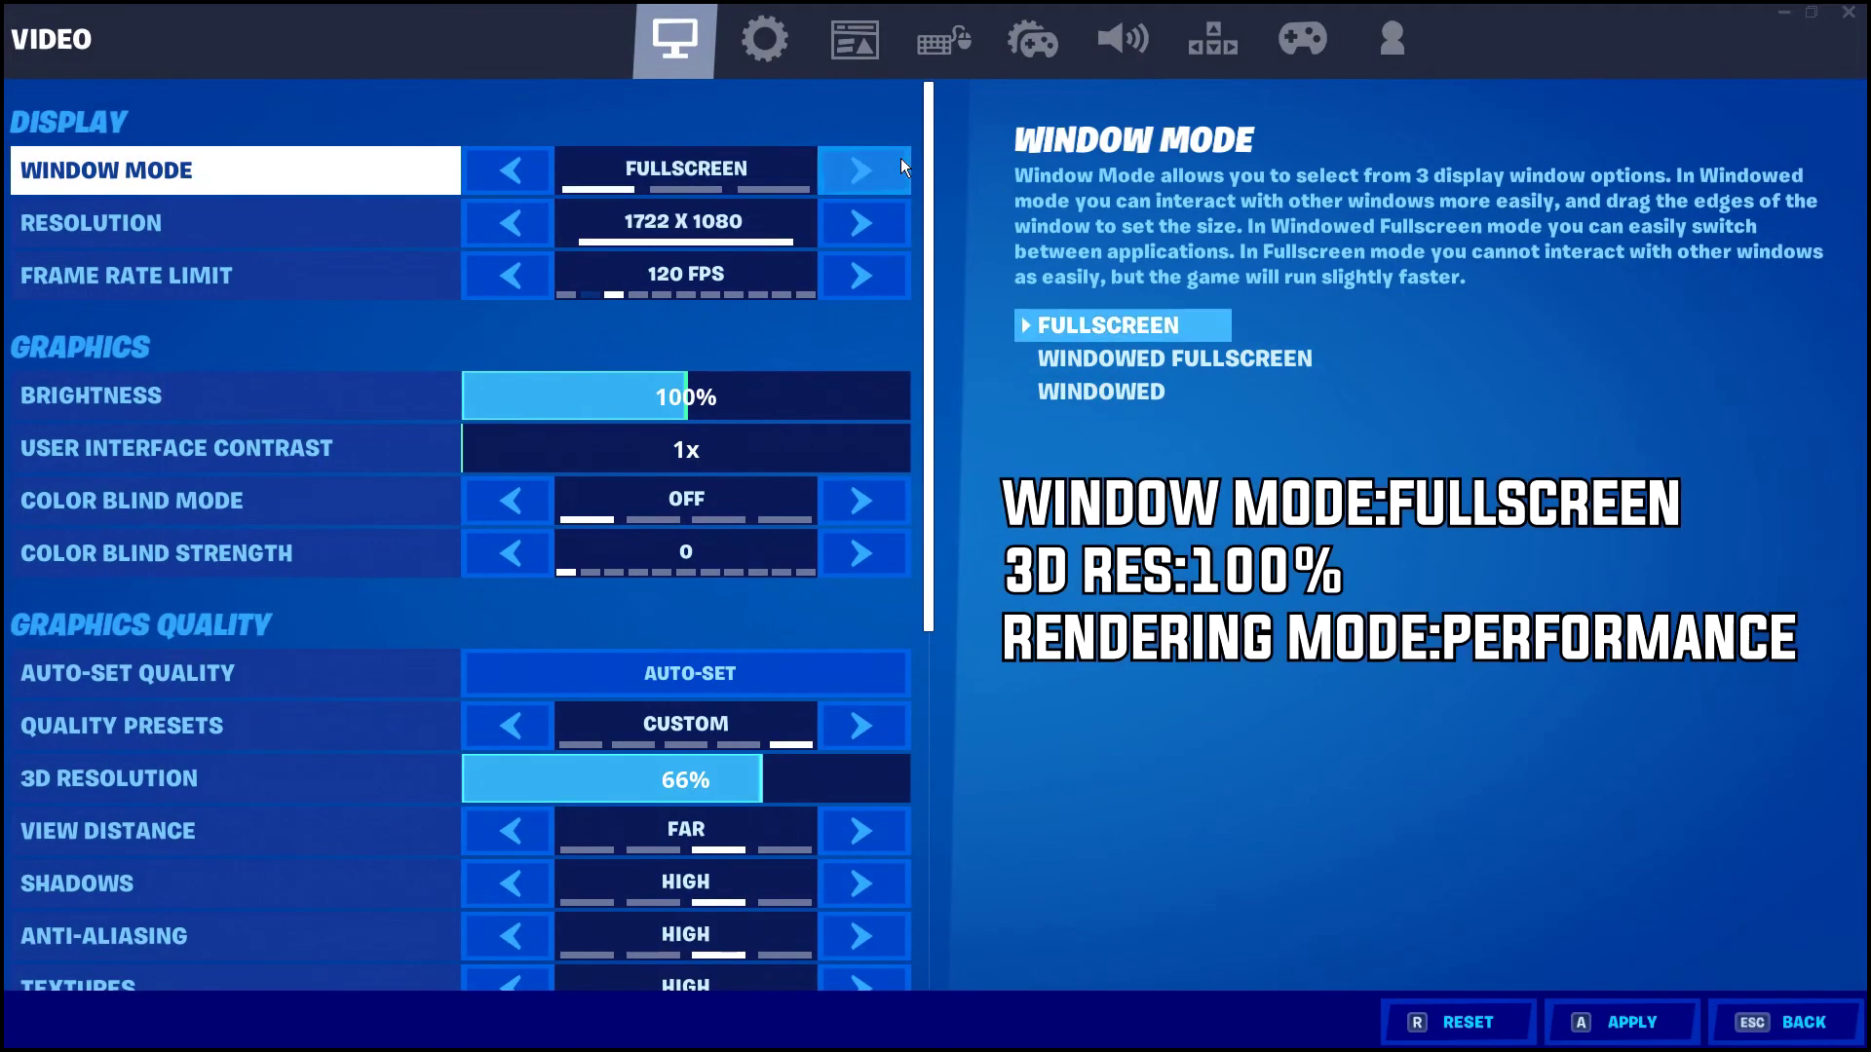
pyautogui.scroll(-4, 797, 556)
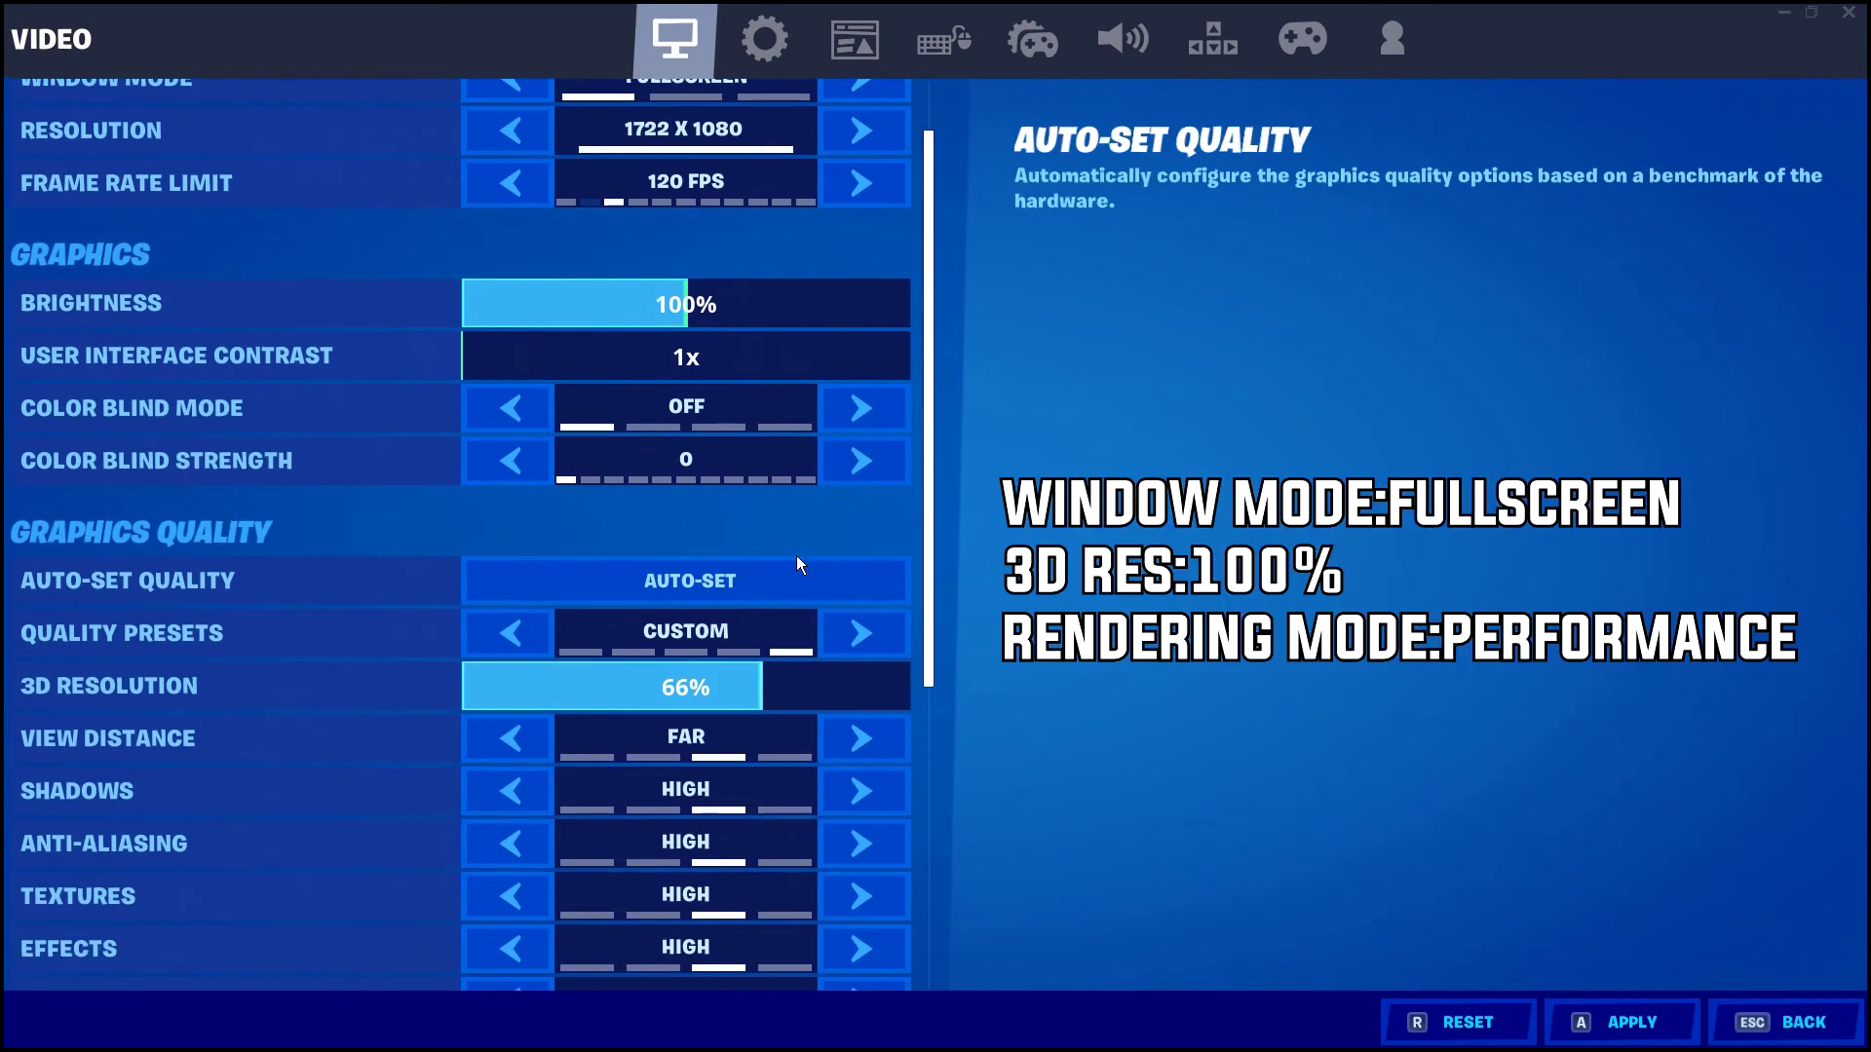
pyautogui.click(845, 518)
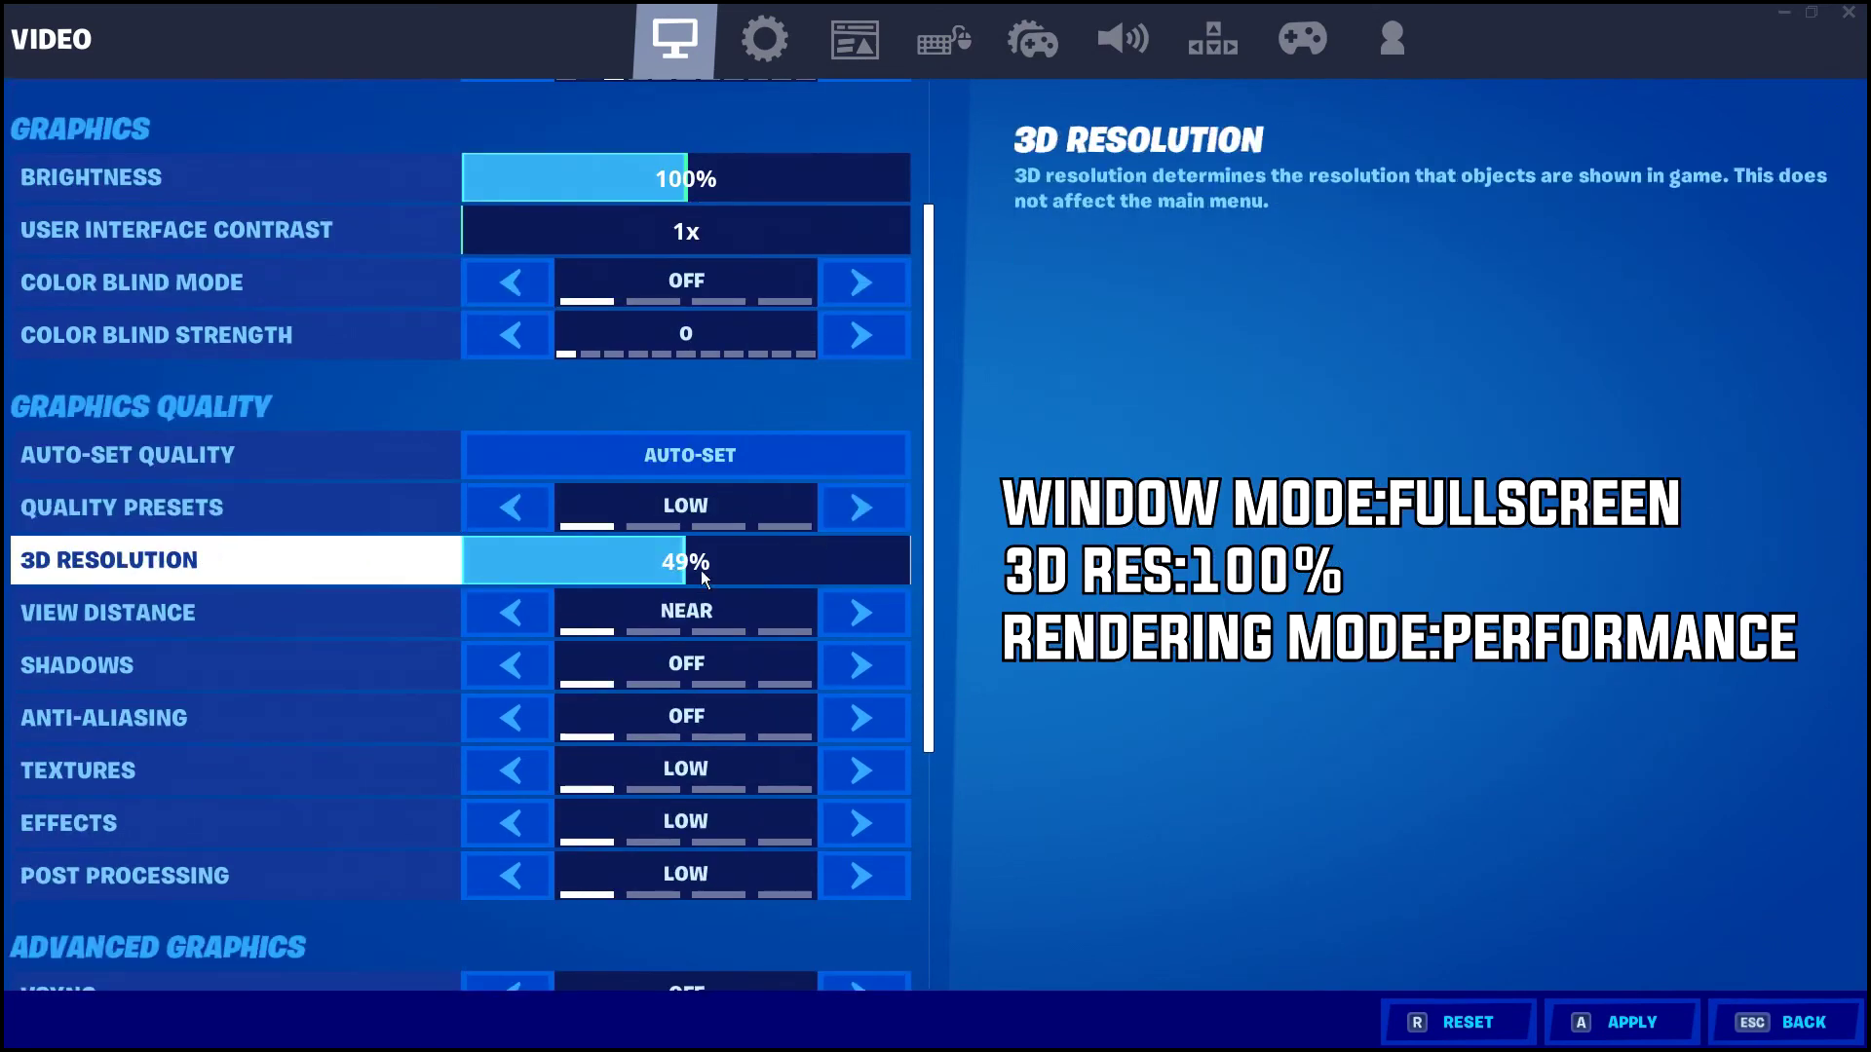
pyautogui.moveTo(779, 555); pyautogui.dragTo(1012, 763)
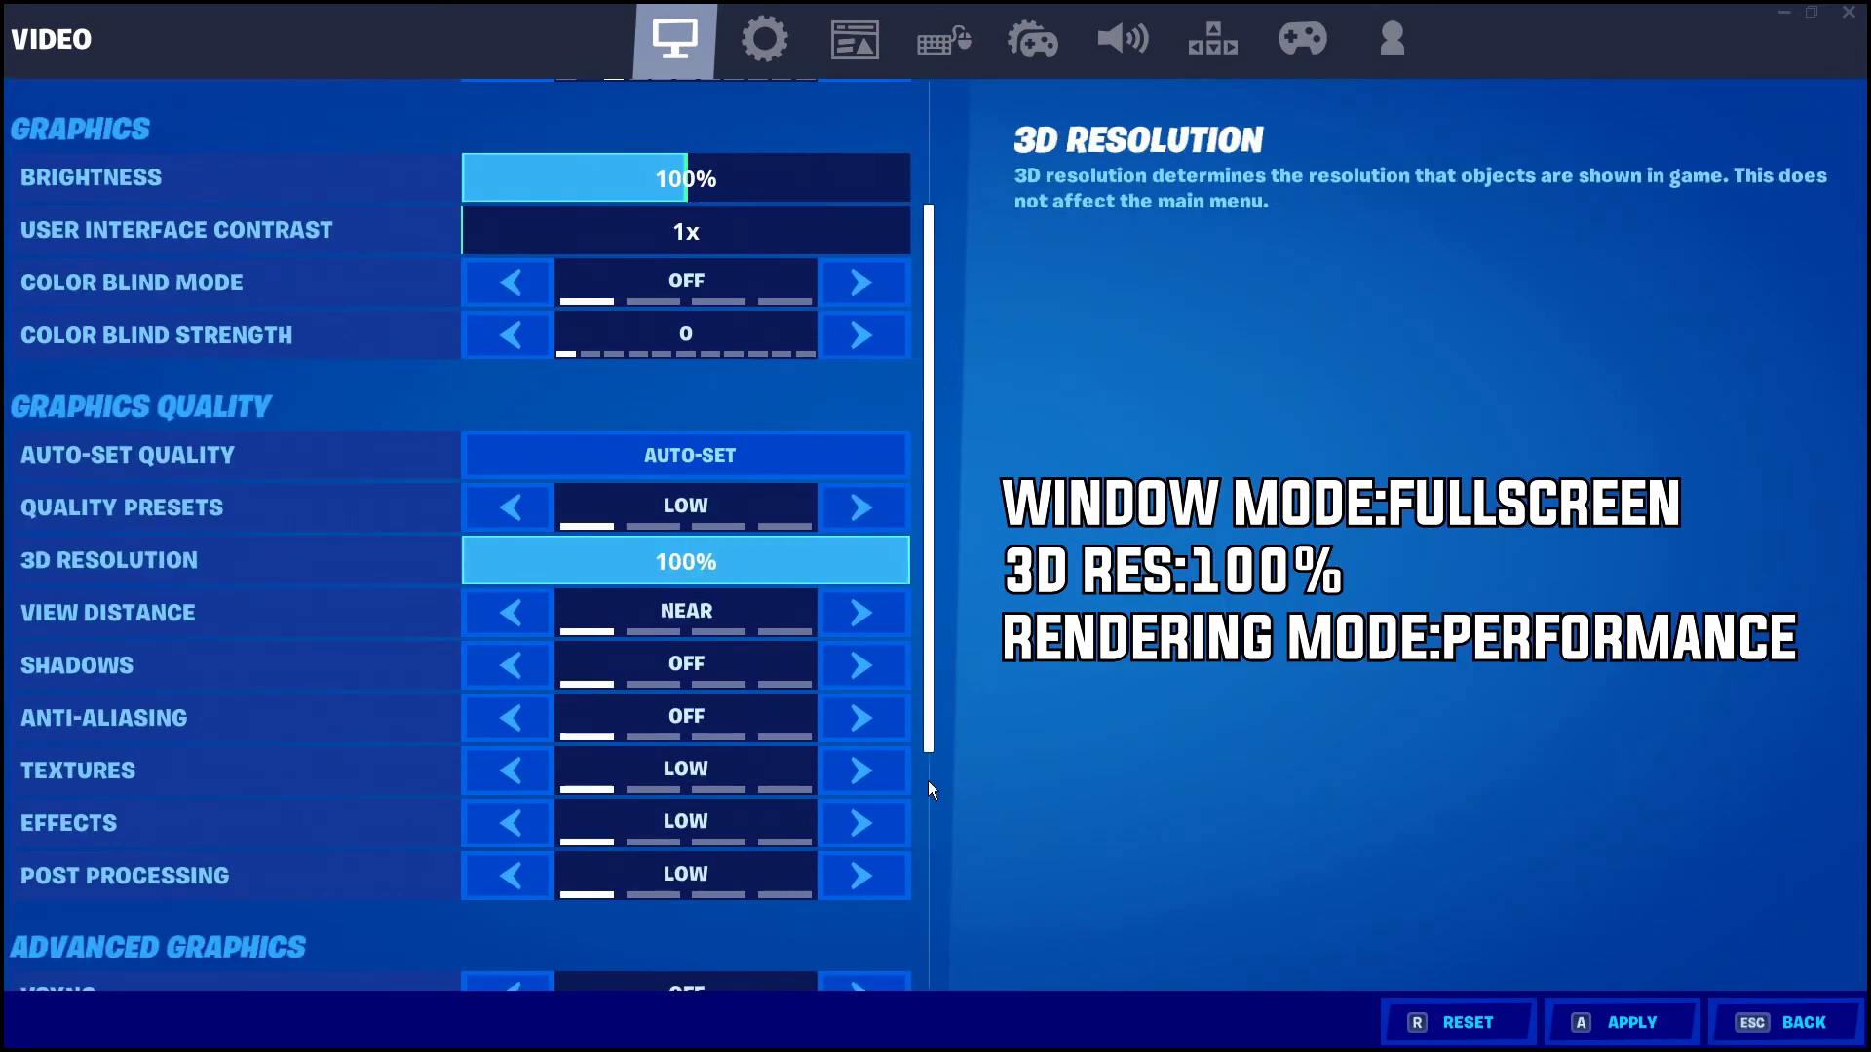
# In the advanced graphics settings, turn Motion Blur off, Show FPS on and set NVIDIA Reflex Low Latency to On +Boost
pyautogui.scroll(-7, 916, 775)
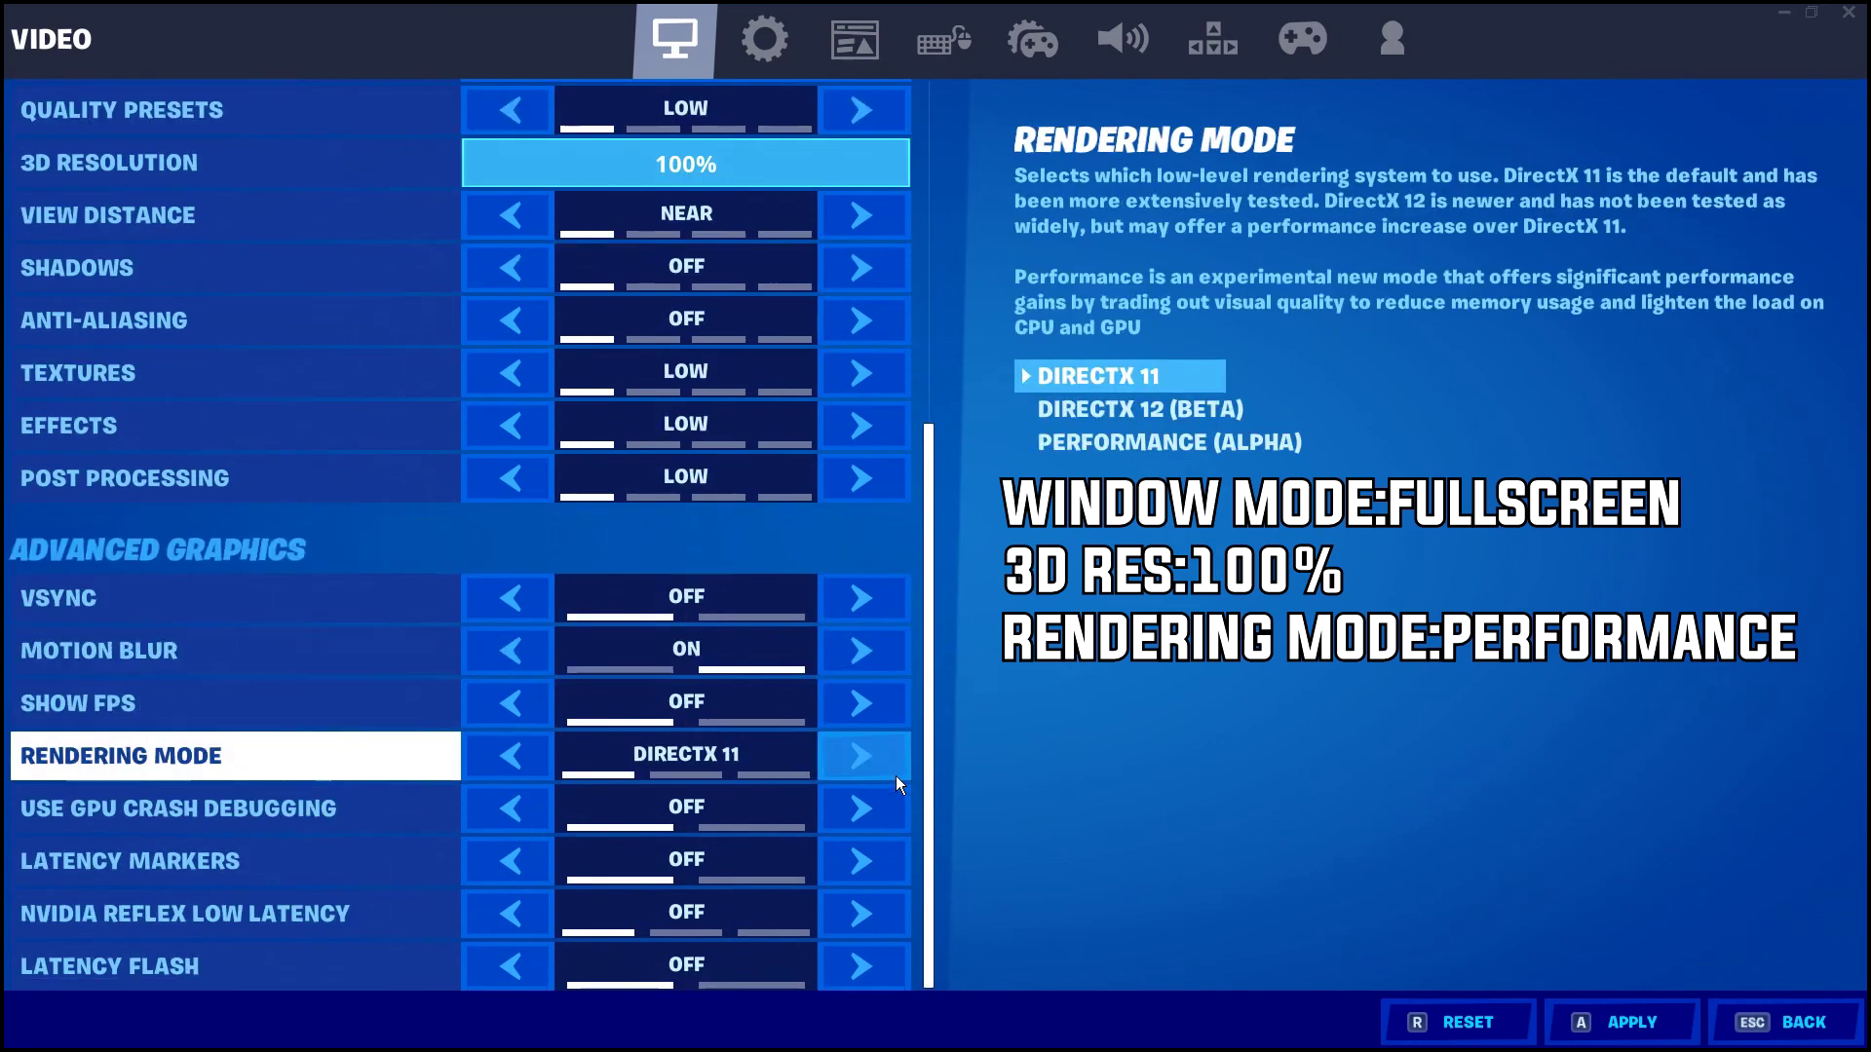
pyautogui.click(862, 652)
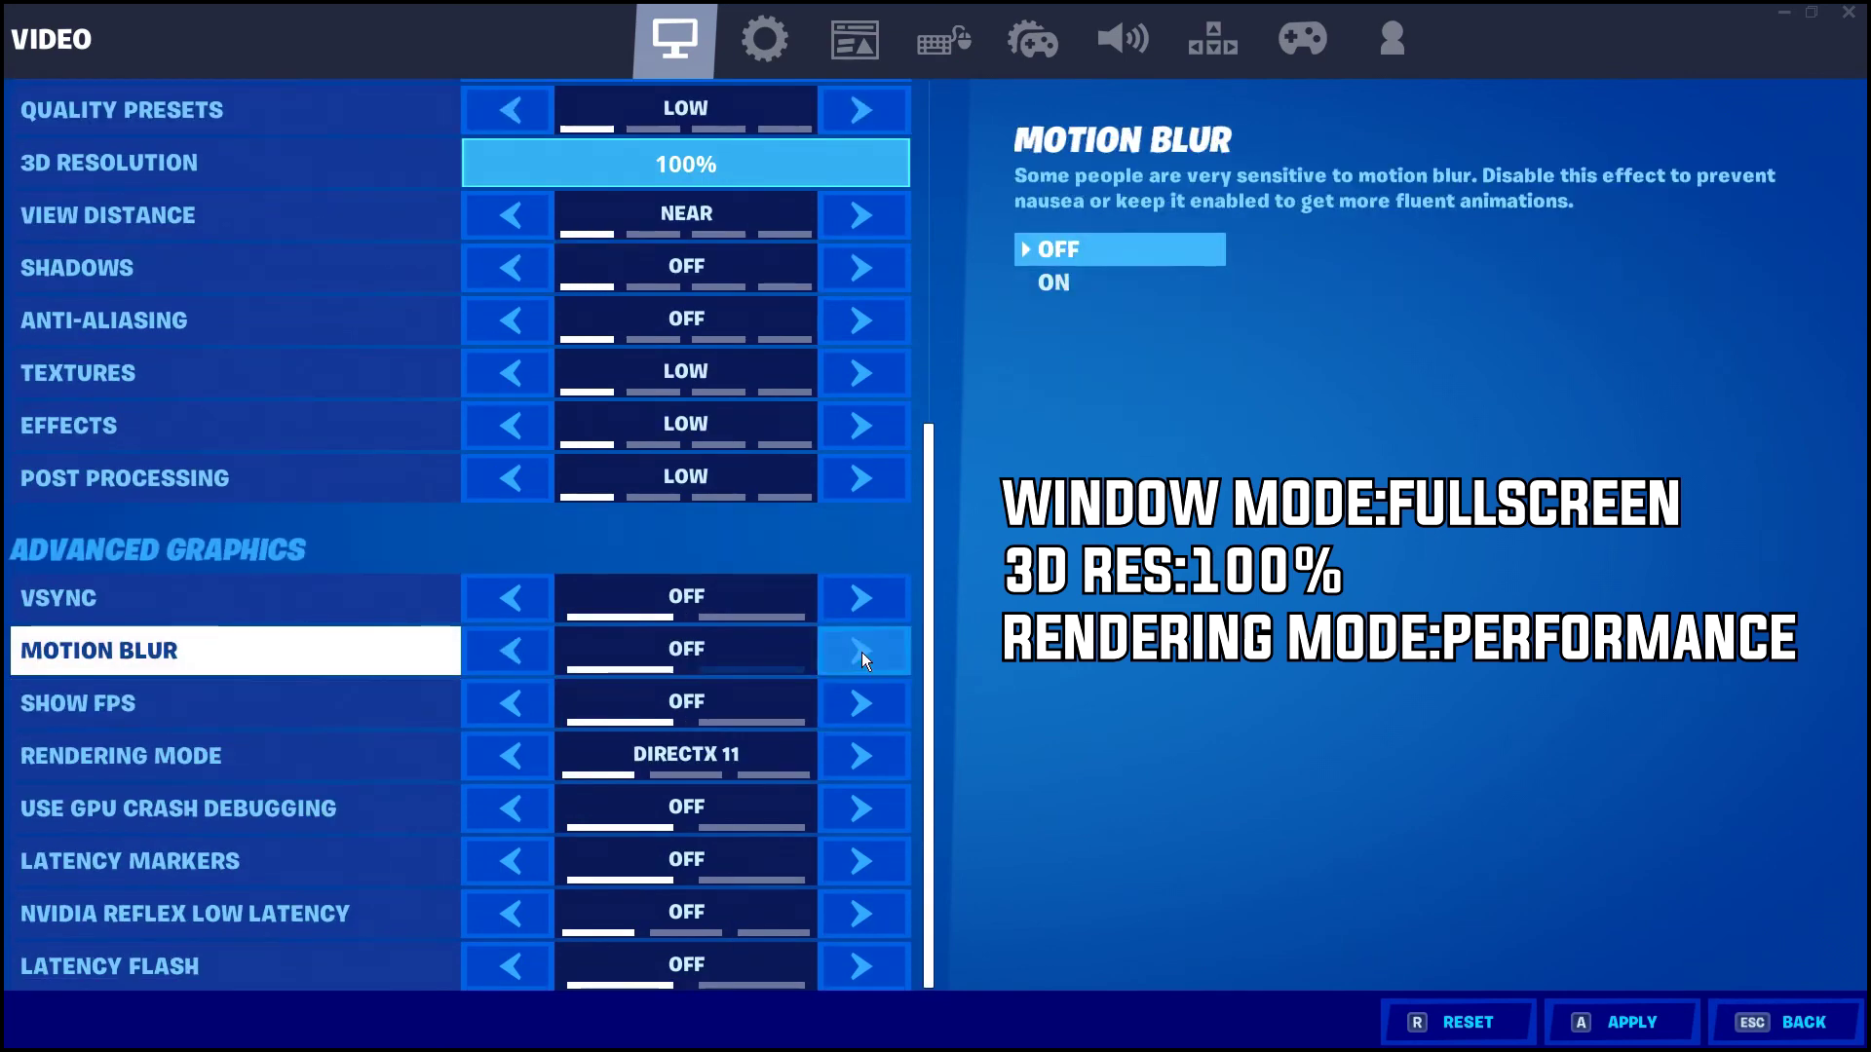
pyautogui.click(855, 711)
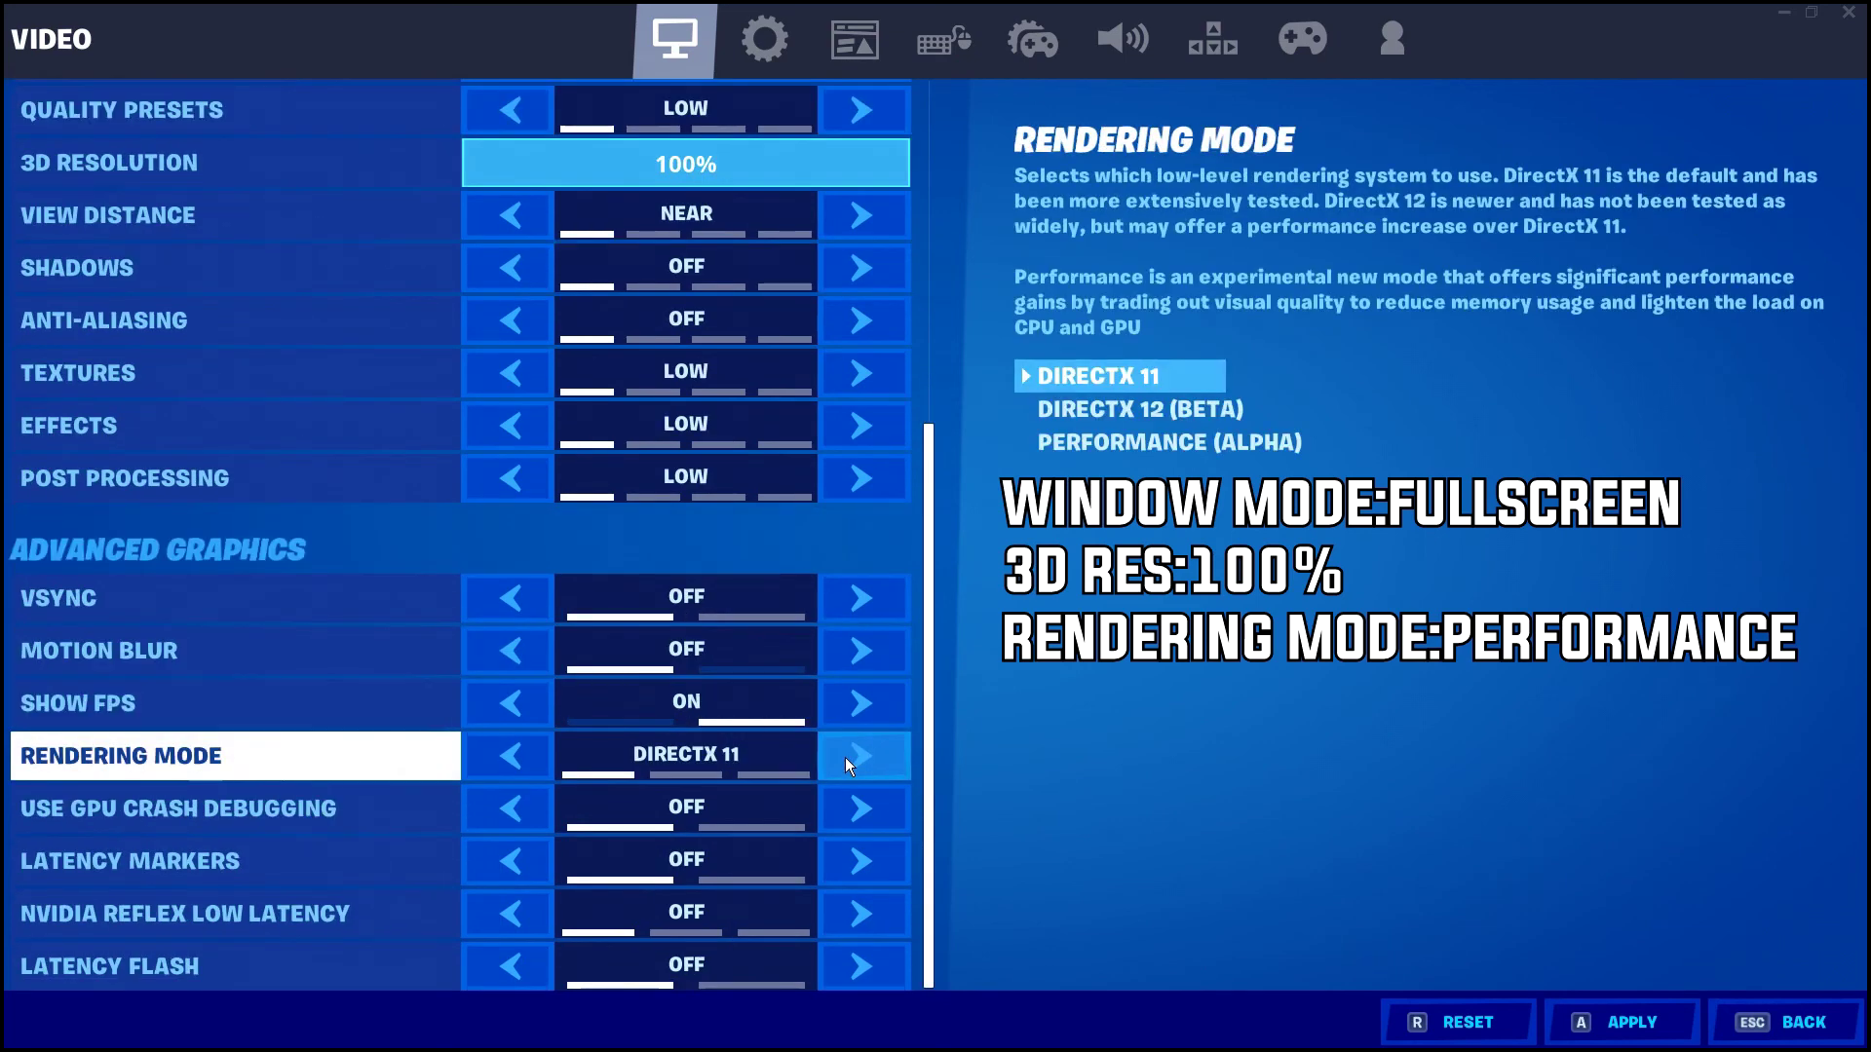
pyautogui.click(834, 919)
pyautogui.click(833, 918)
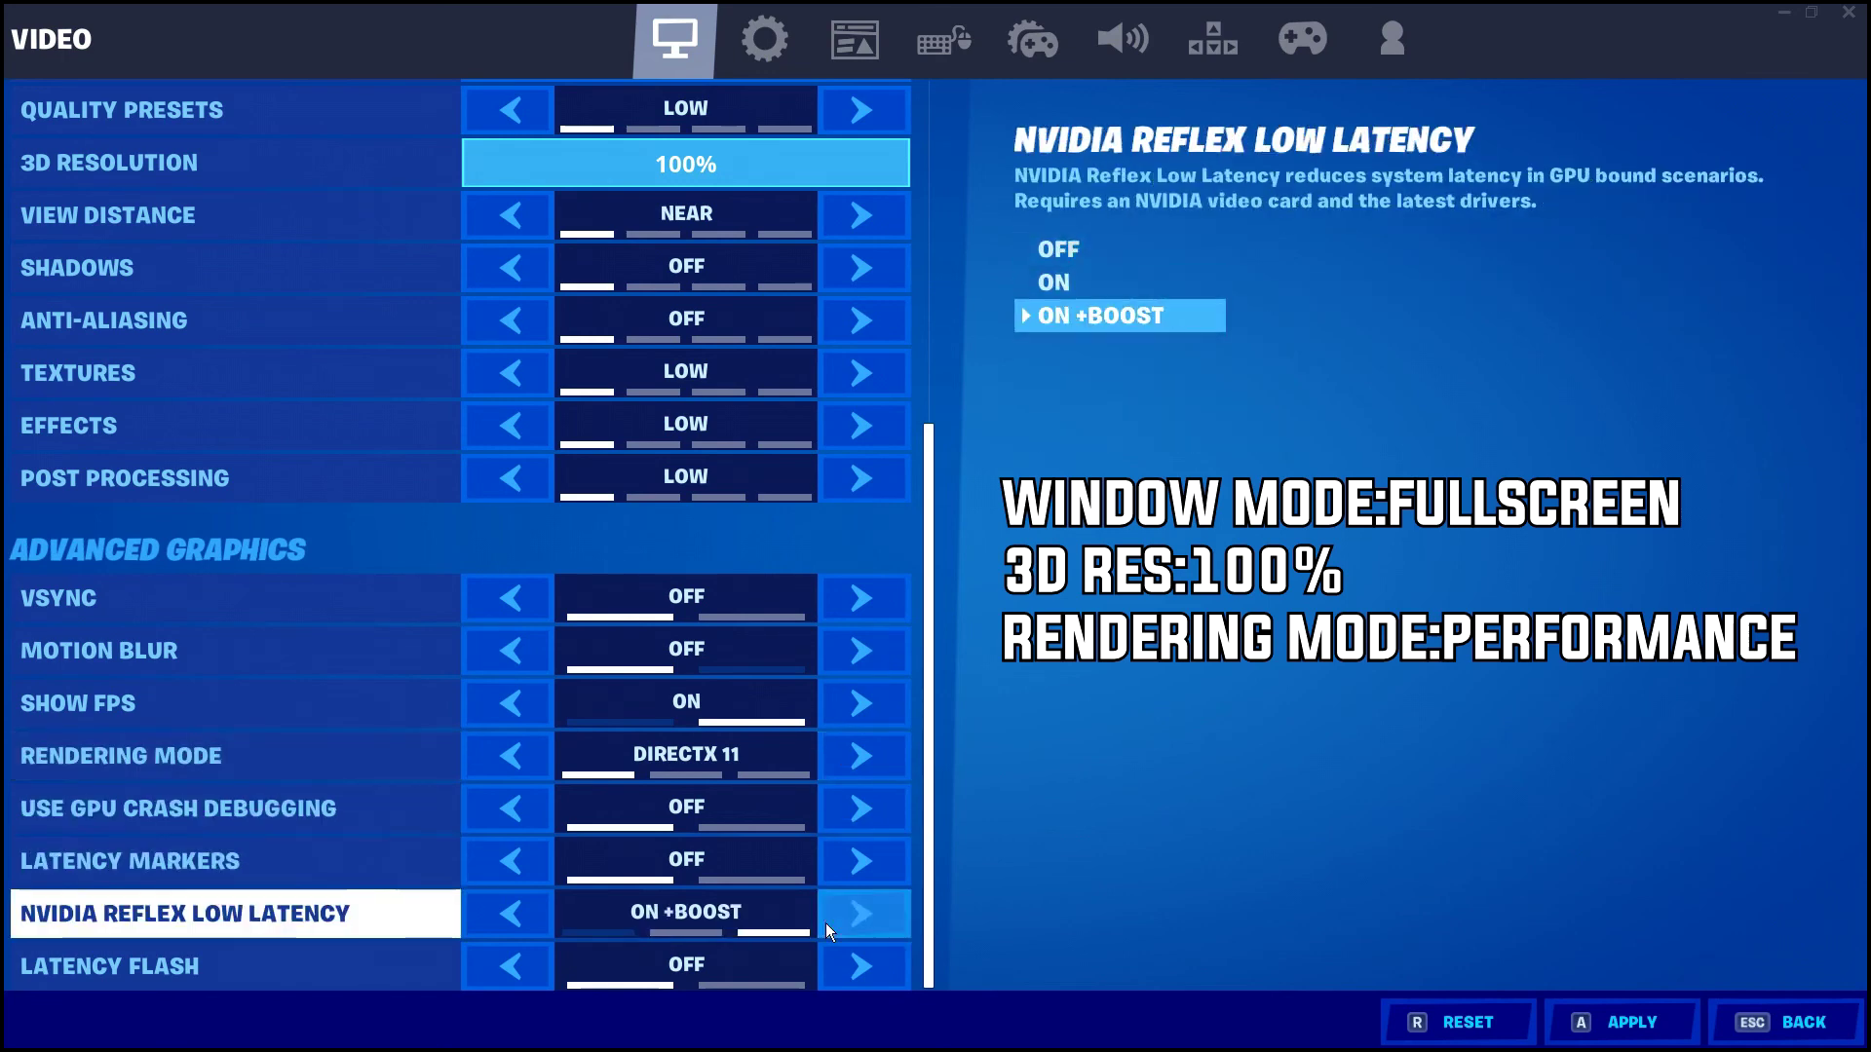
# Change the rendering mode to Performance (Alpha), acknowledge the restart notices and apply the video settings
pyautogui.click(836, 760)
pyautogui.click(1281, 764)
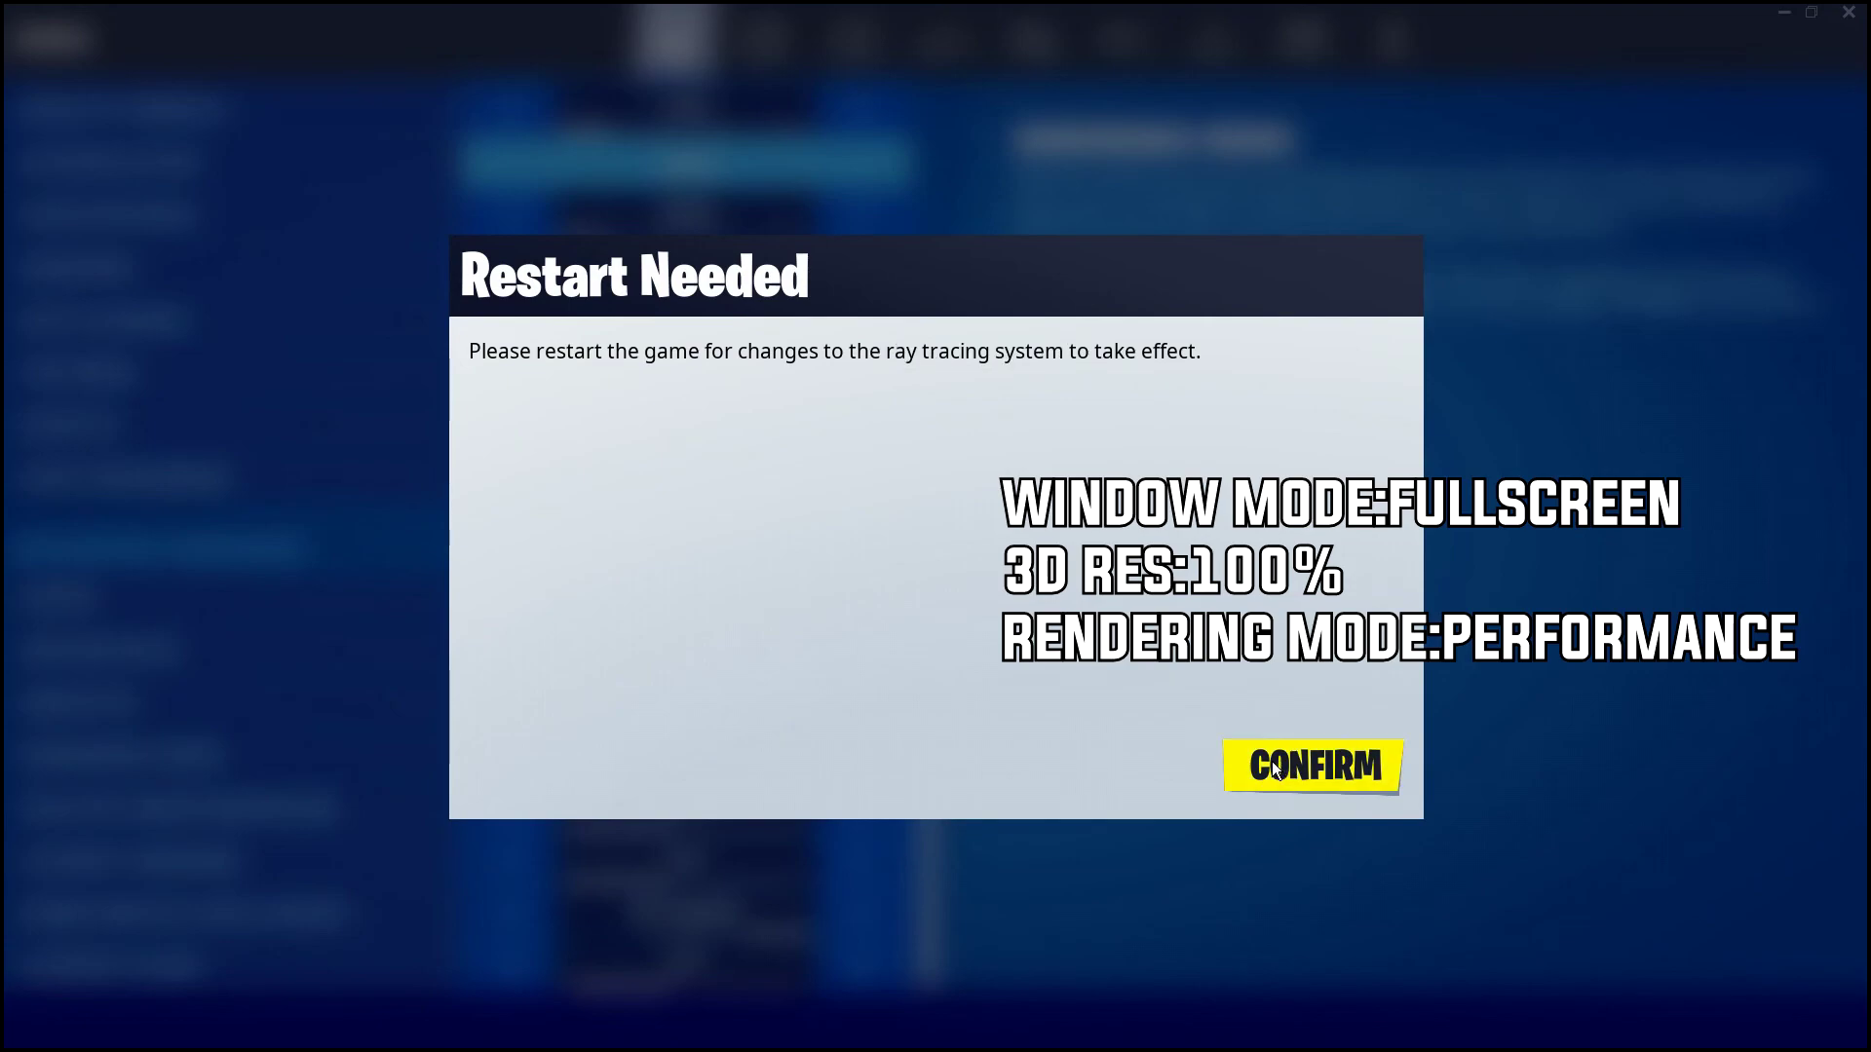
pyautogui.click(1280, 764)
pyautogui.click(854, 766)
pyautogui.click(1273, 765)
pyautogui.click(1272, 765)
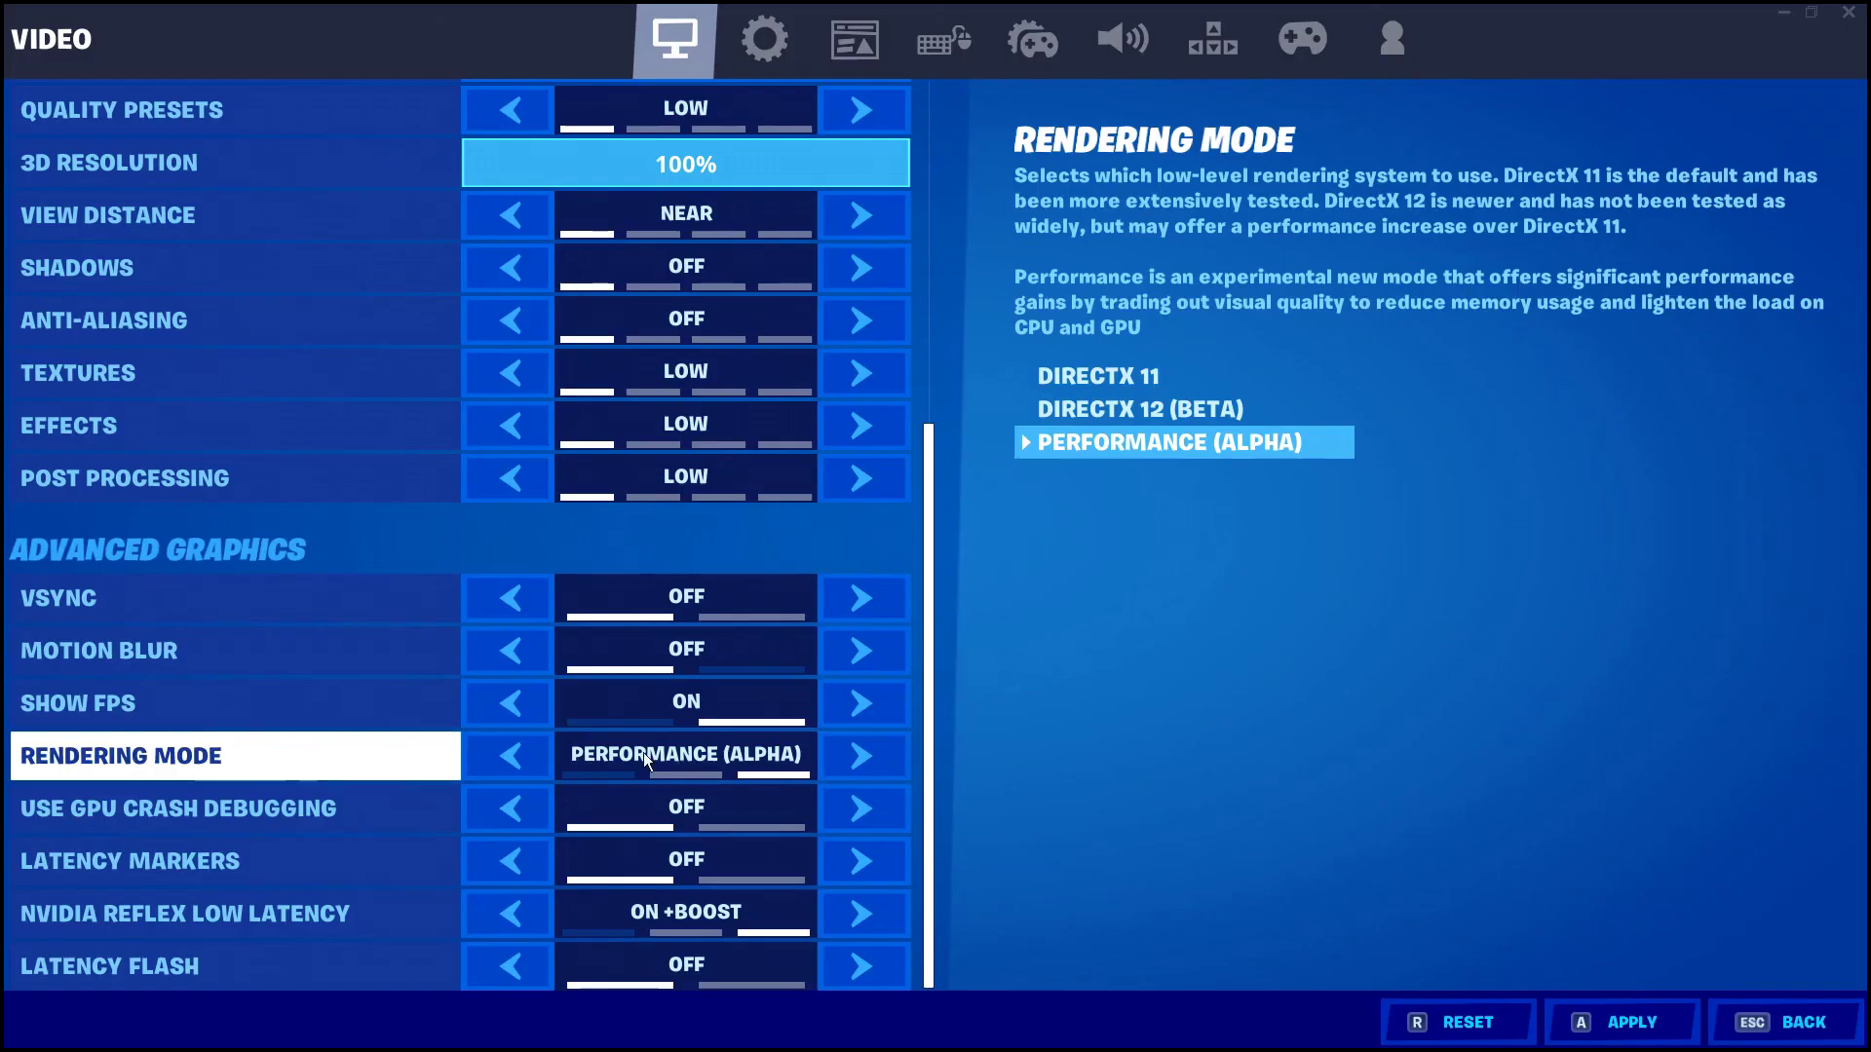
pyautogui.click(1637, 1034)
# Make sure all replay recording options in the game settings are Off, then apply and keep the changed settings
pyautogui.click(763, 48)
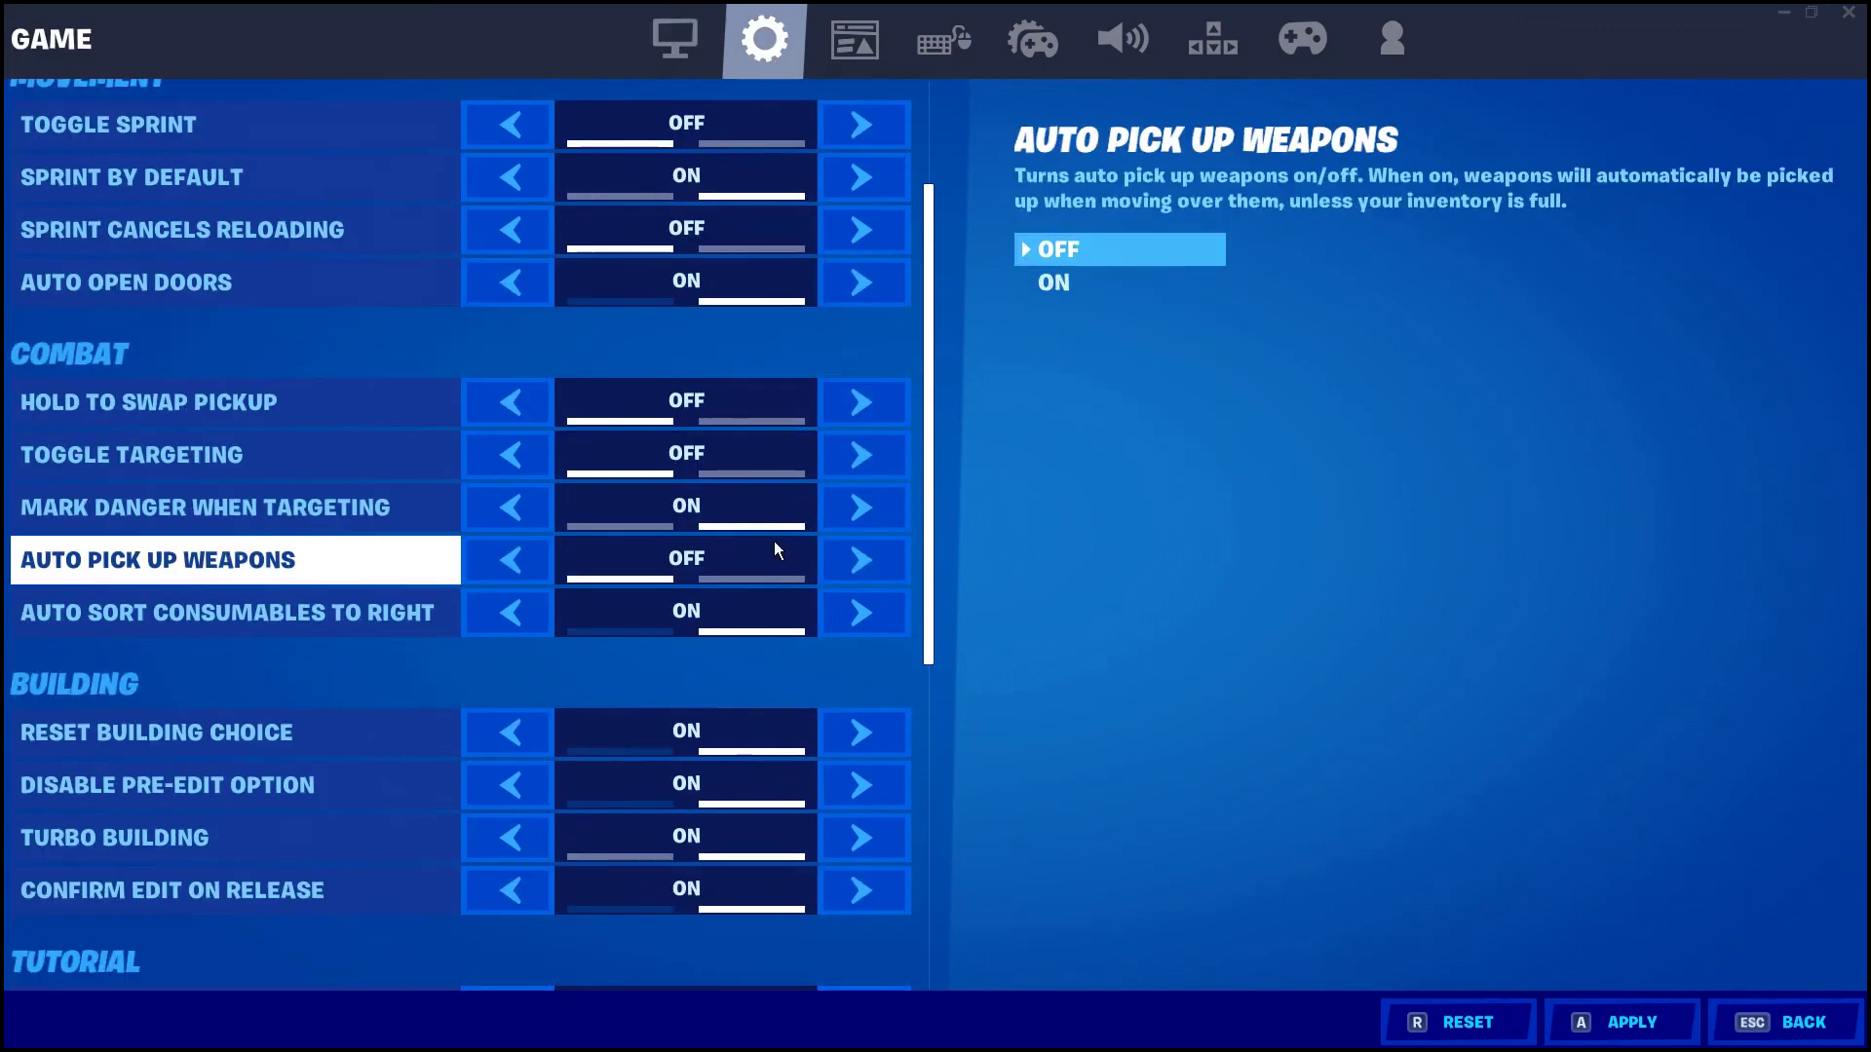
pyautogui.scroll(-3, 770, 541)
pyautogui.scroll(-3, 755, 544)
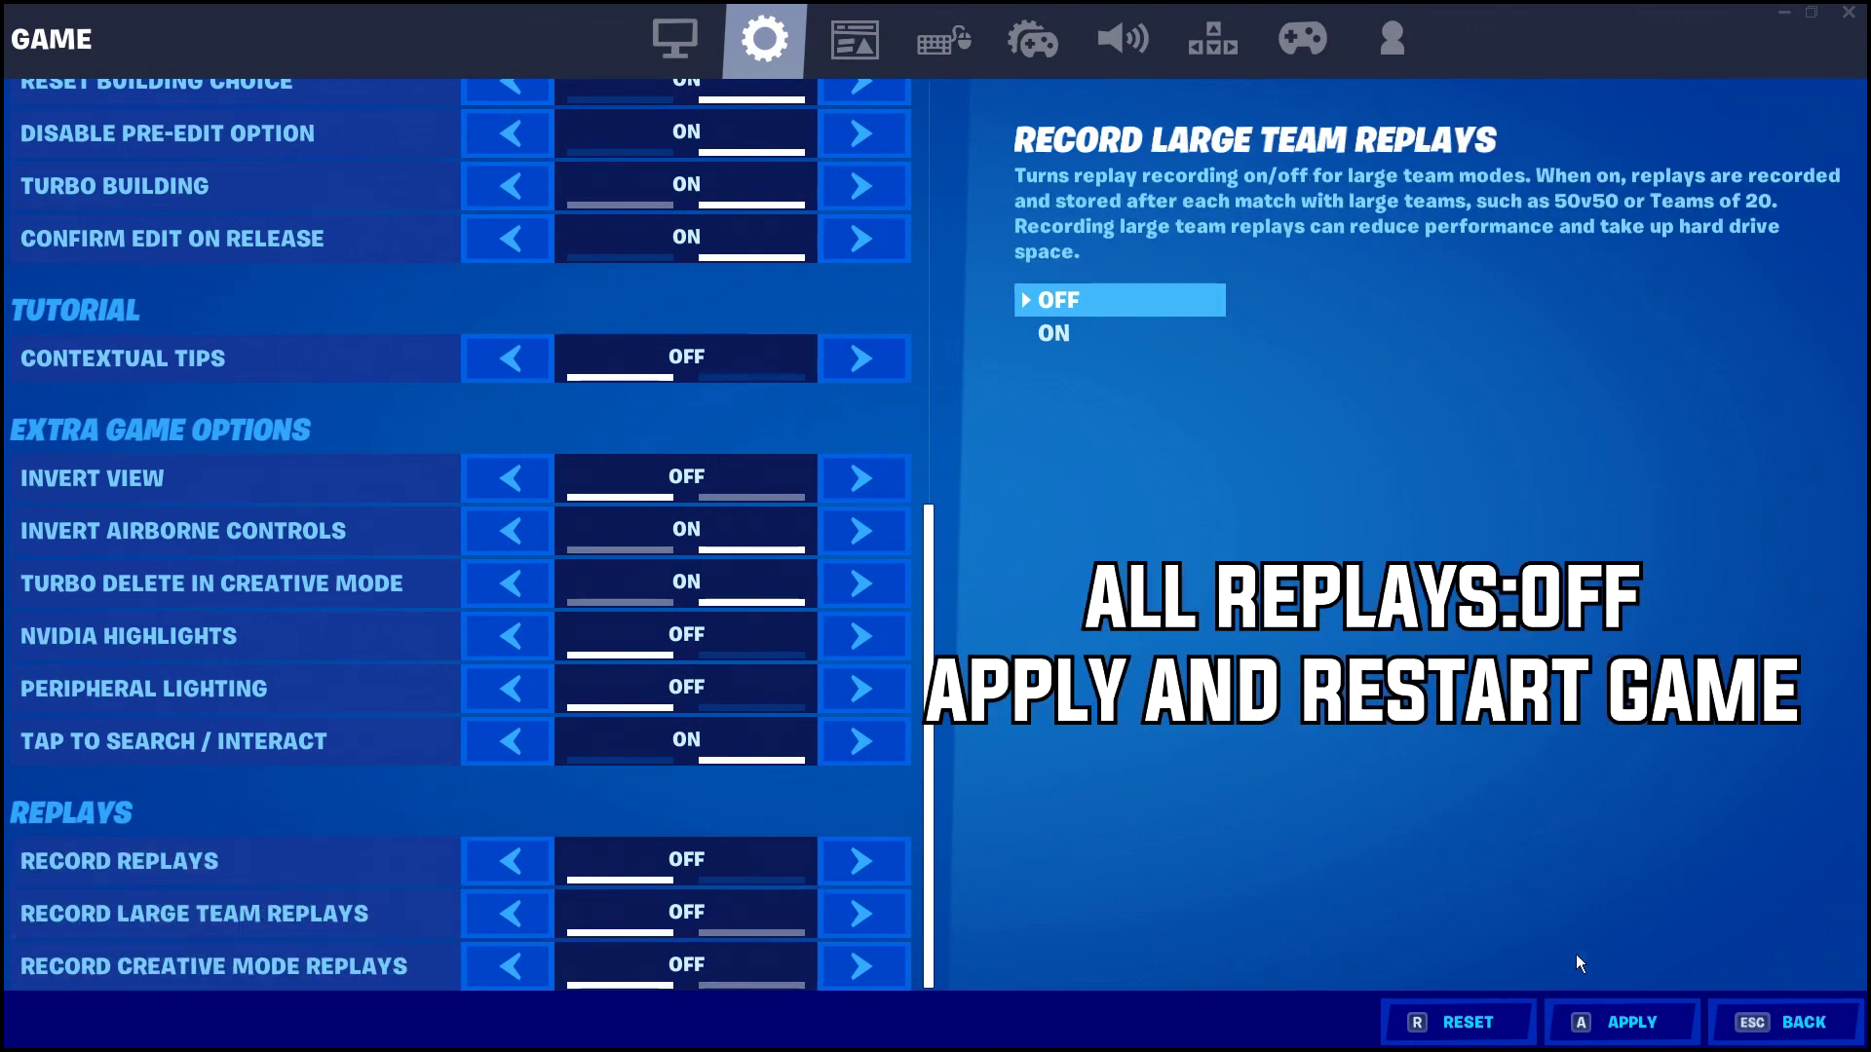
pyautogui.click(1621, 1024)
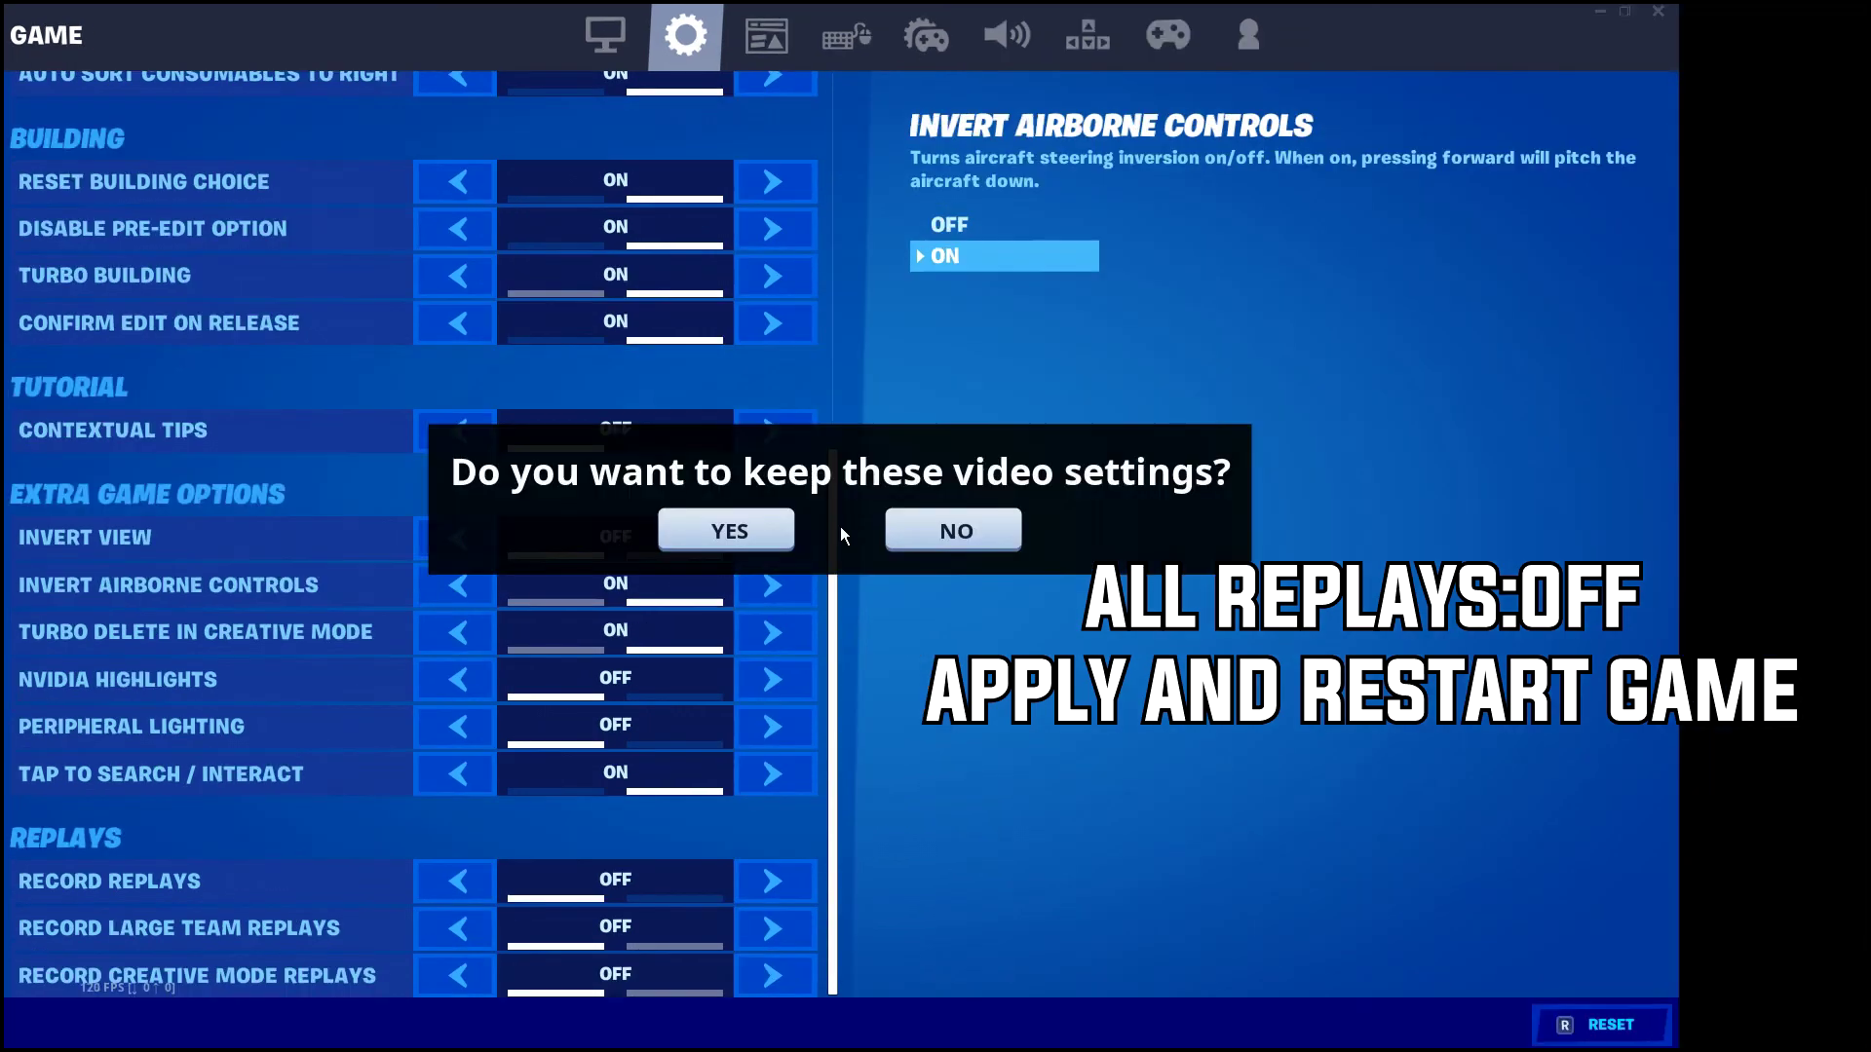
pyautogui.click(723, 530)
# Leave the settings and exit Fortnite to restart it with the new rendering mode
pyautogui.press('Escape')
pyautogui.click(1649, 12)
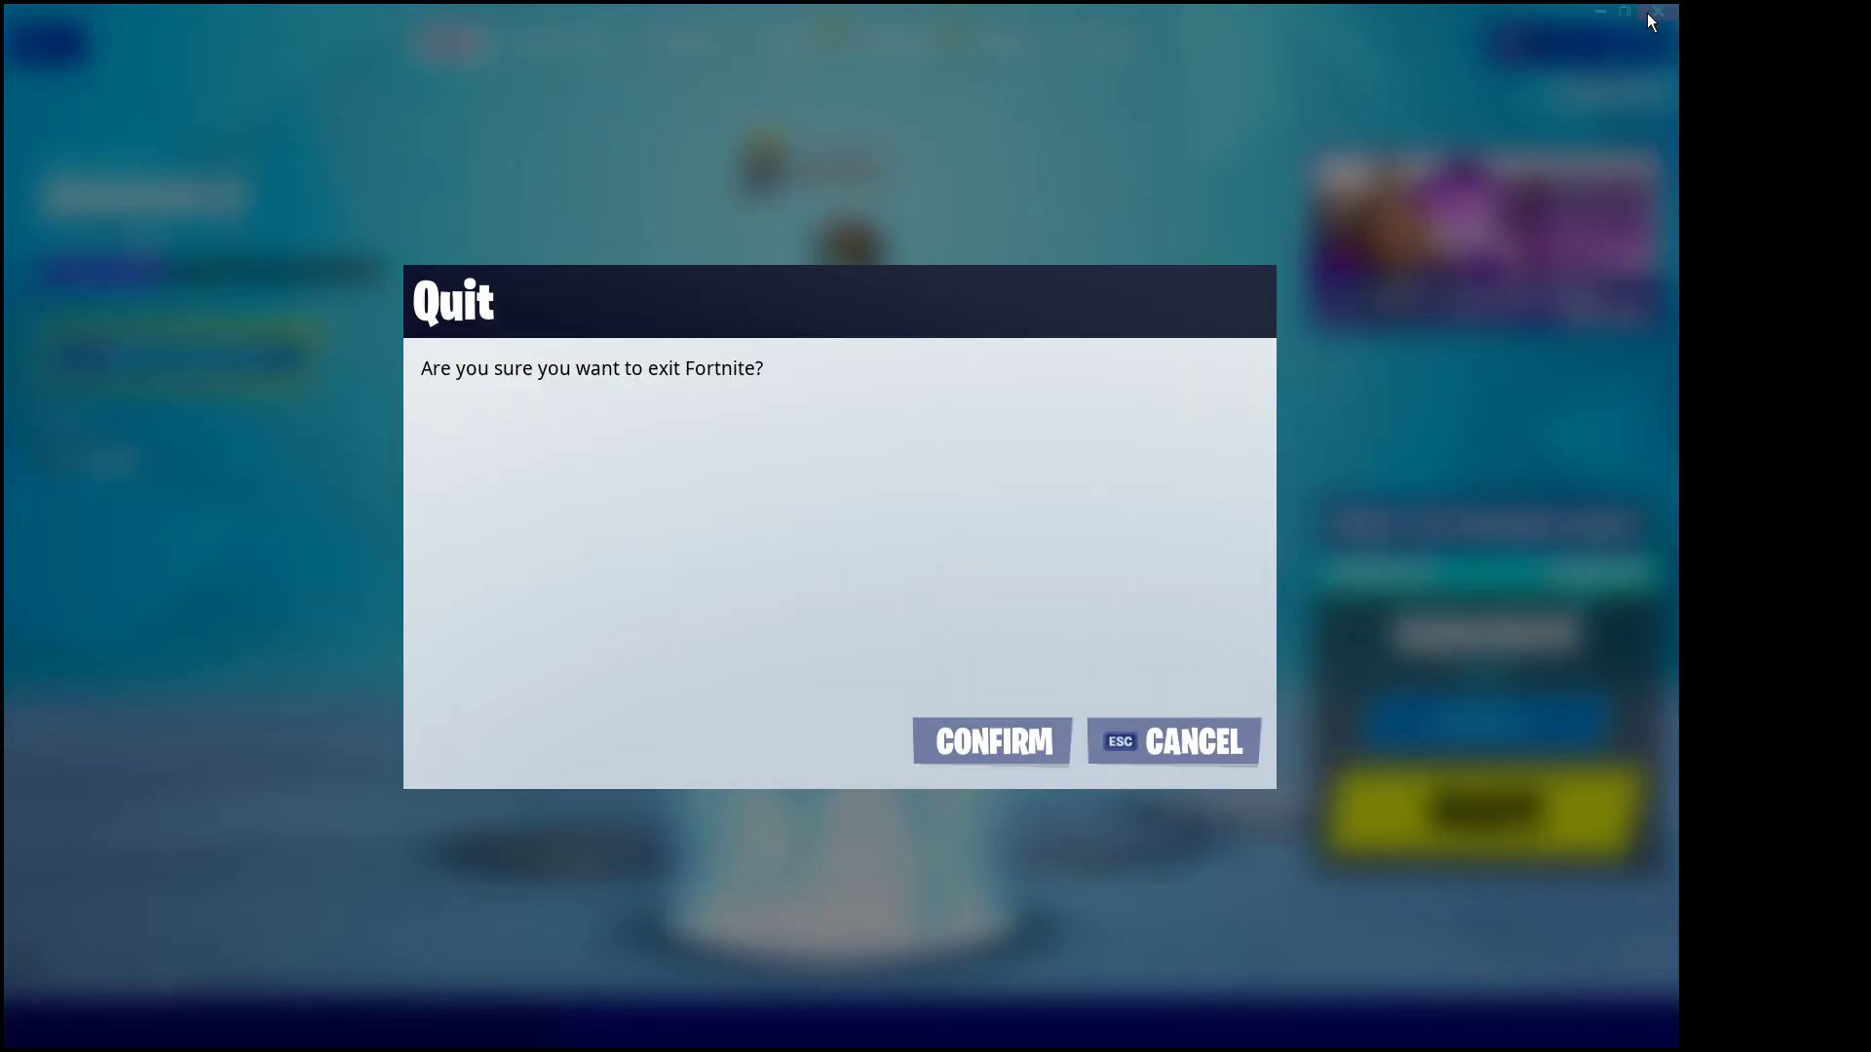
pyautogui.press('Escape')
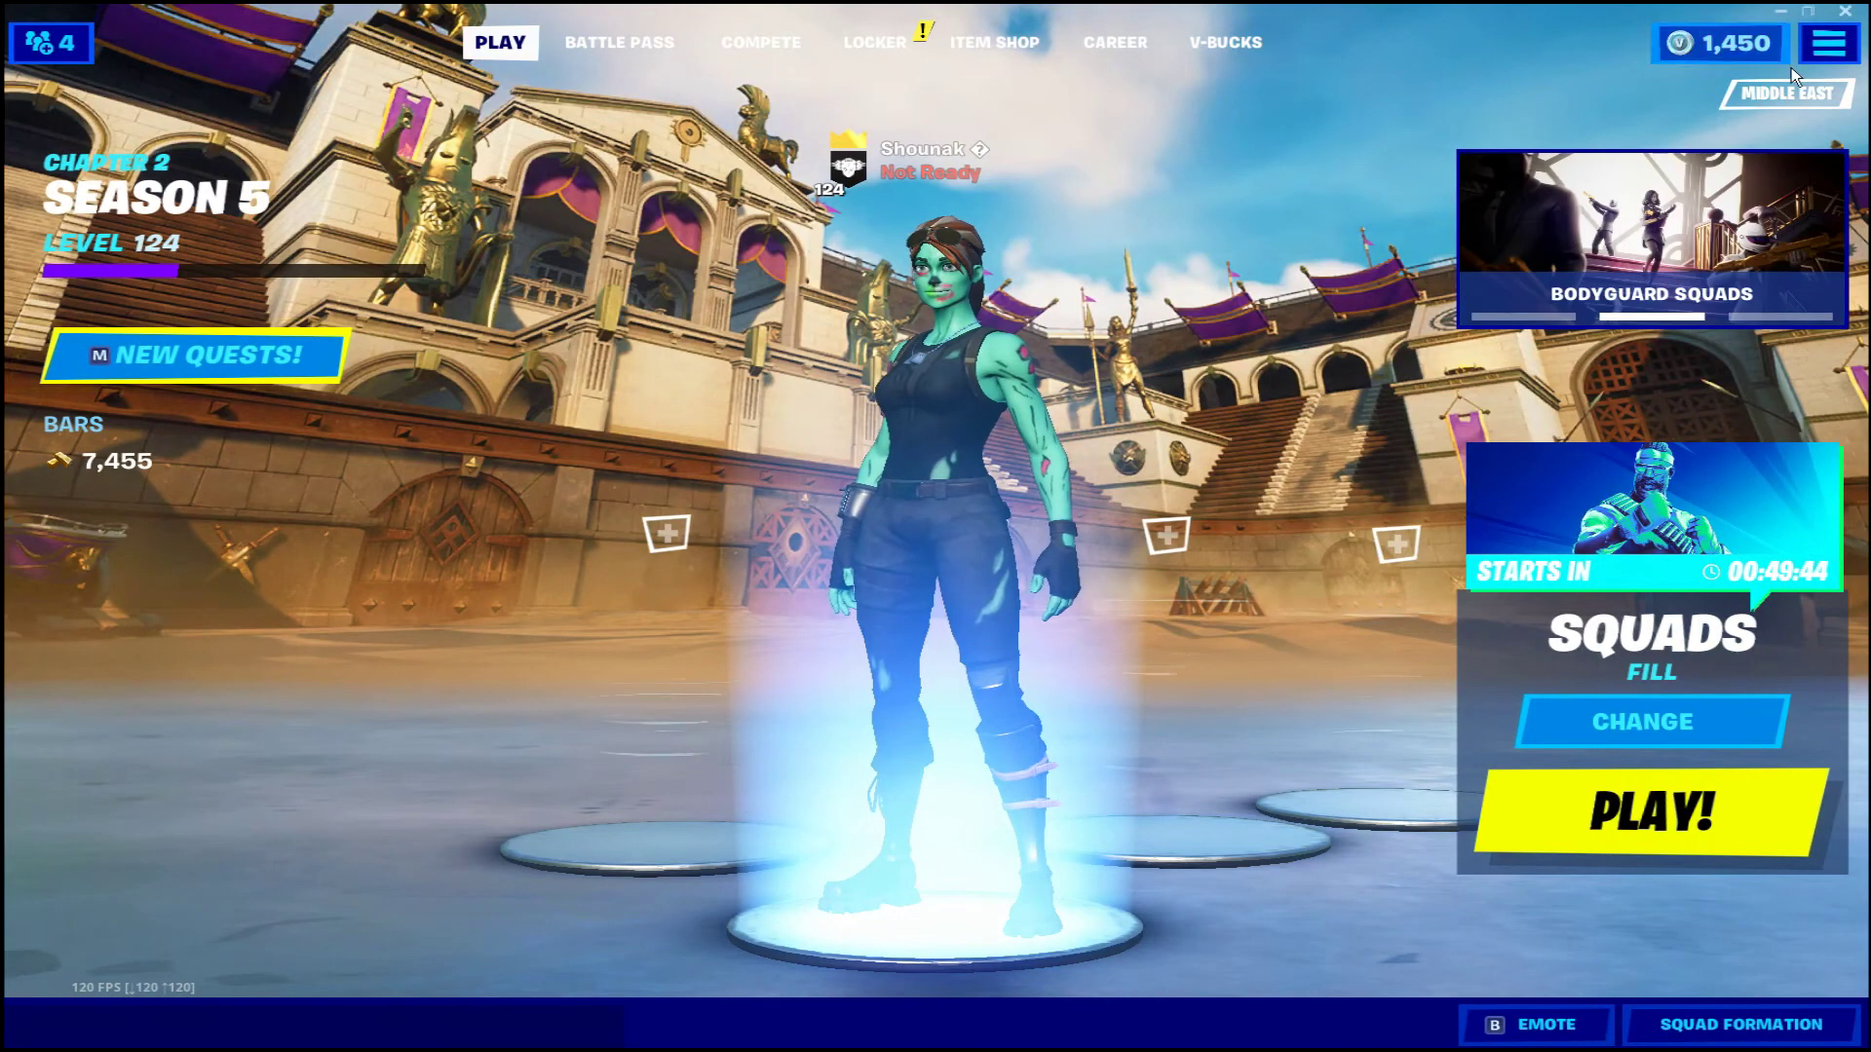
# Reopen Fortnite's video settings and check that the graphics quality and rendering mode settings were applied
pyautogui.click(1829, 44)
pyautogui.click(1539, 95)
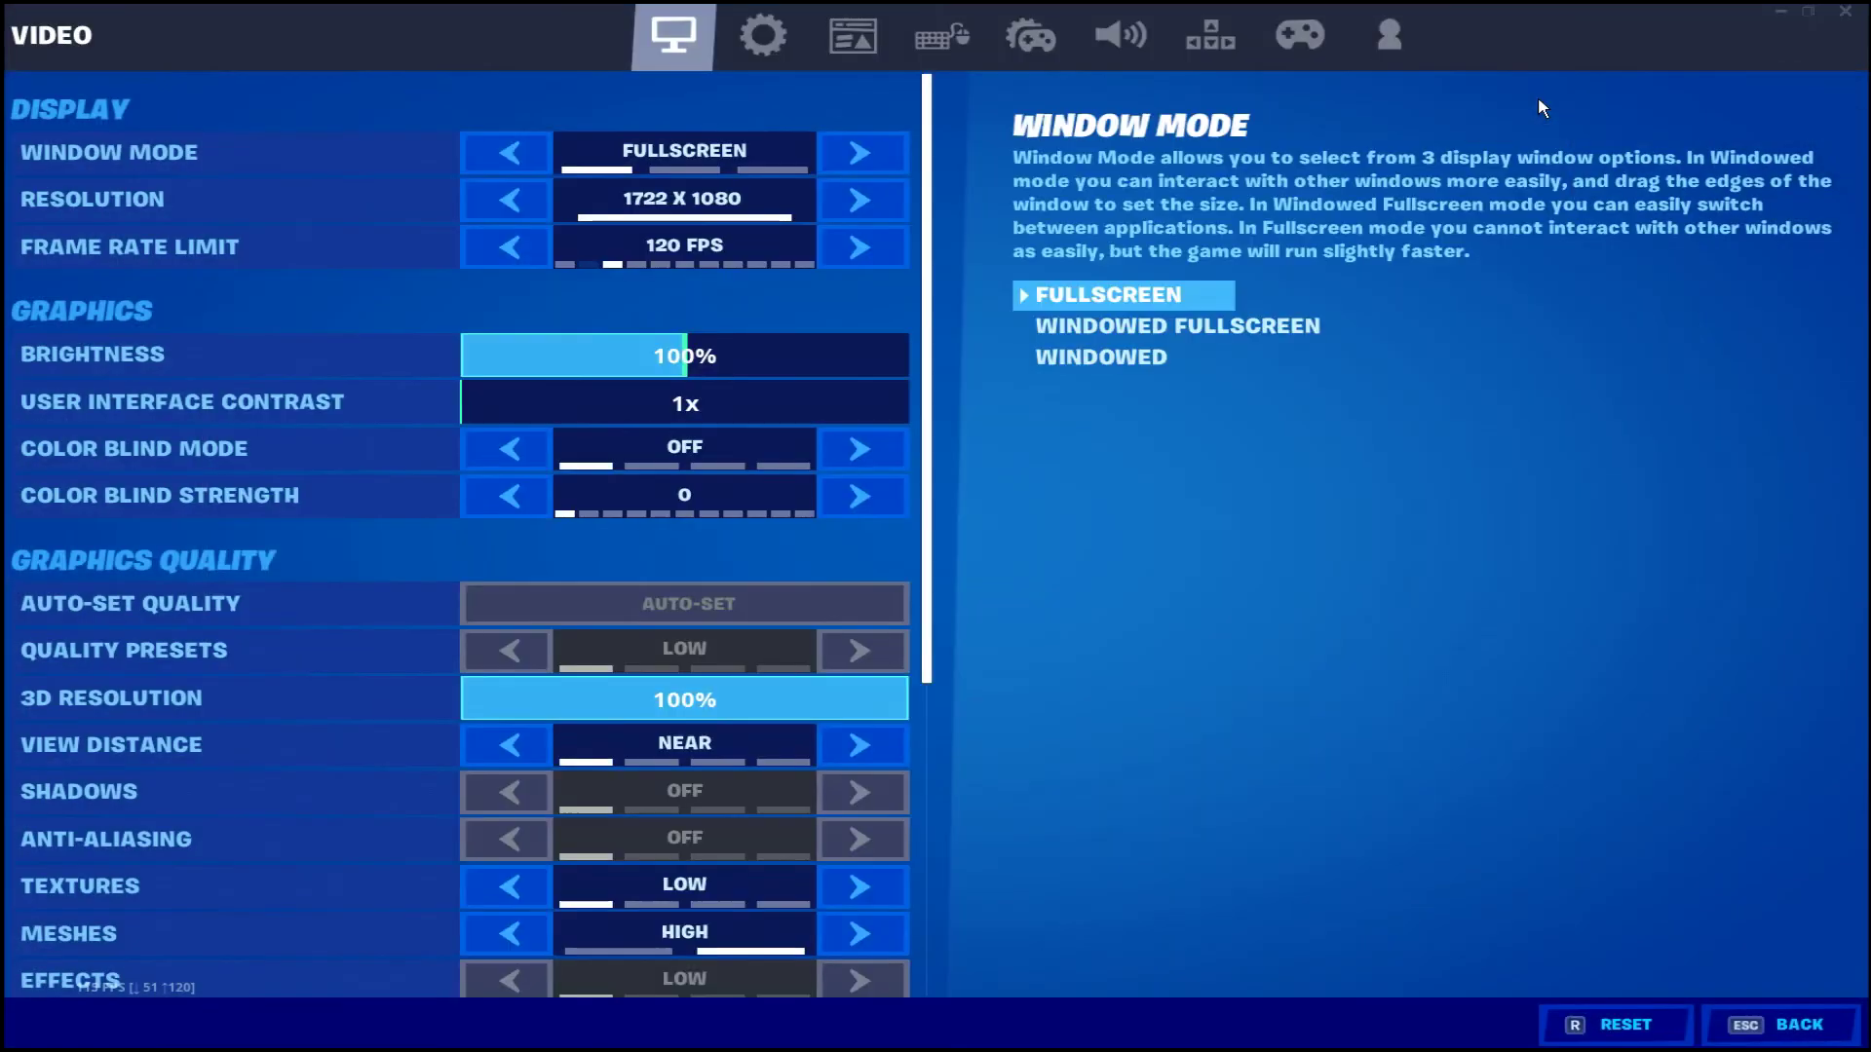
pyautogui.scroll(-4, 718, 542)
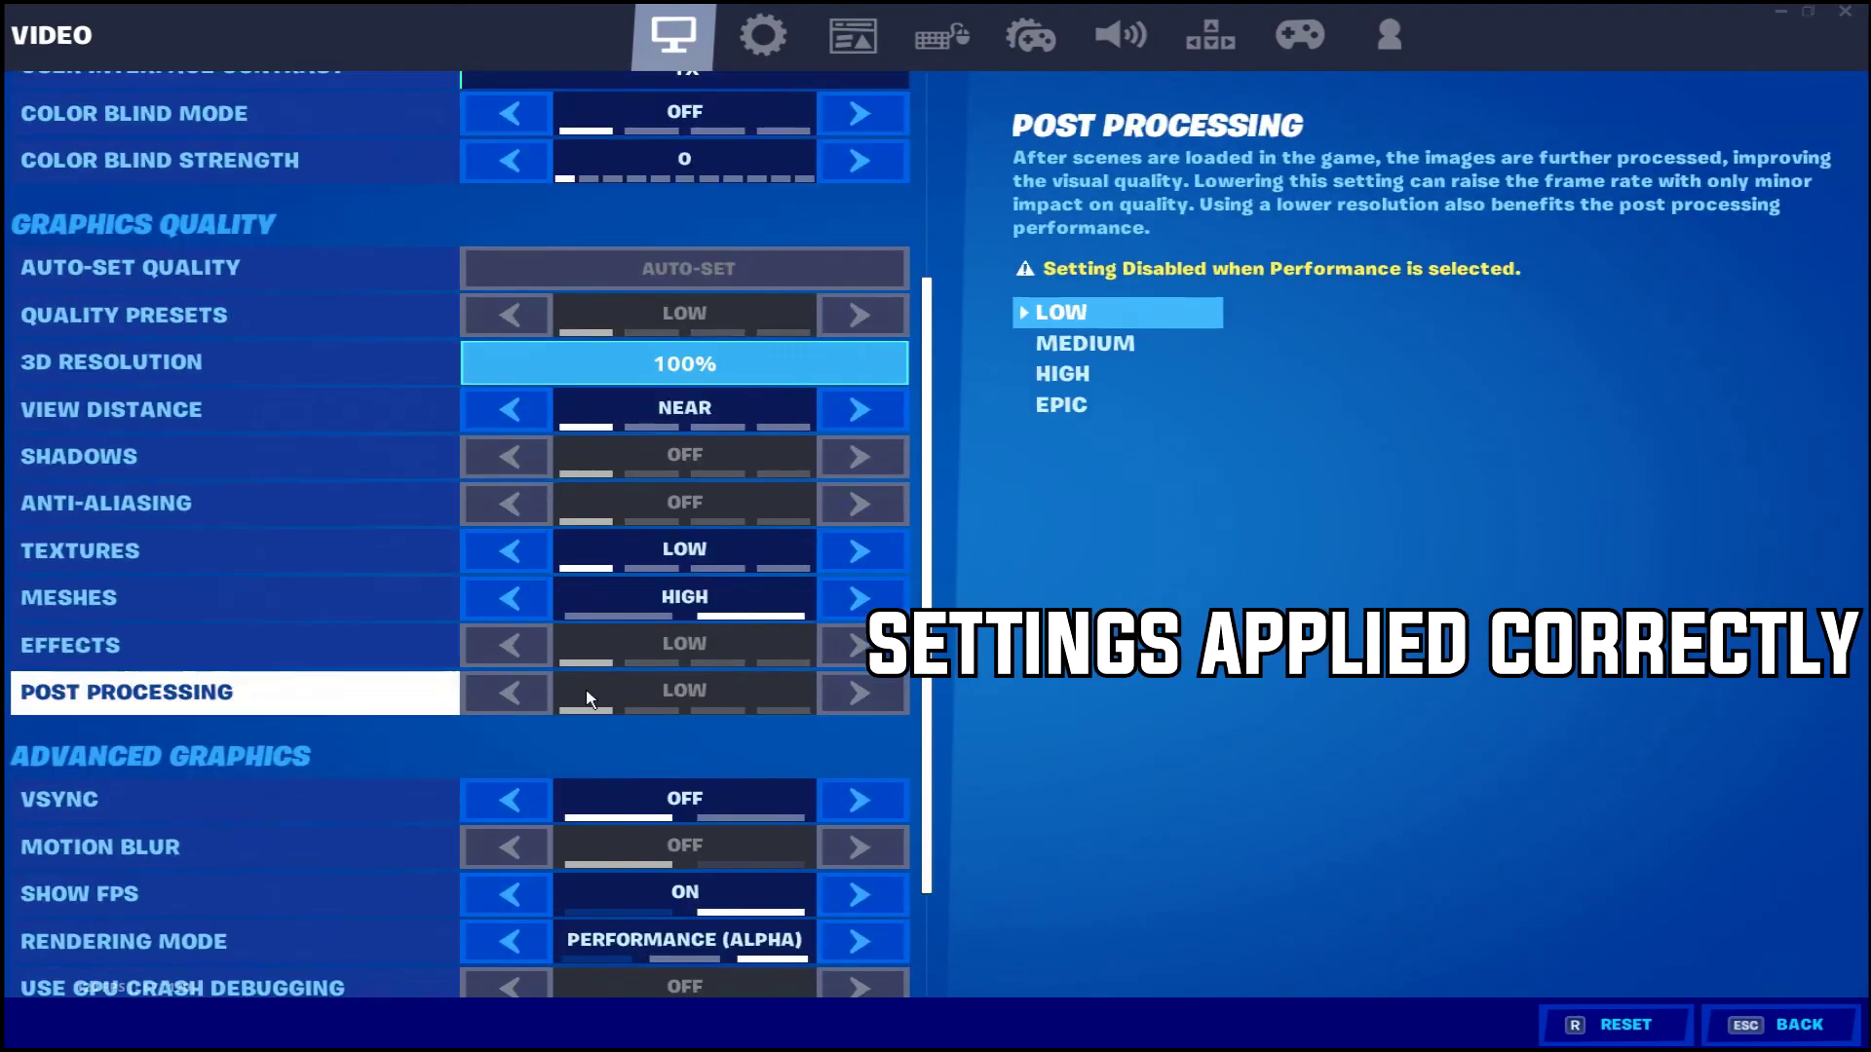